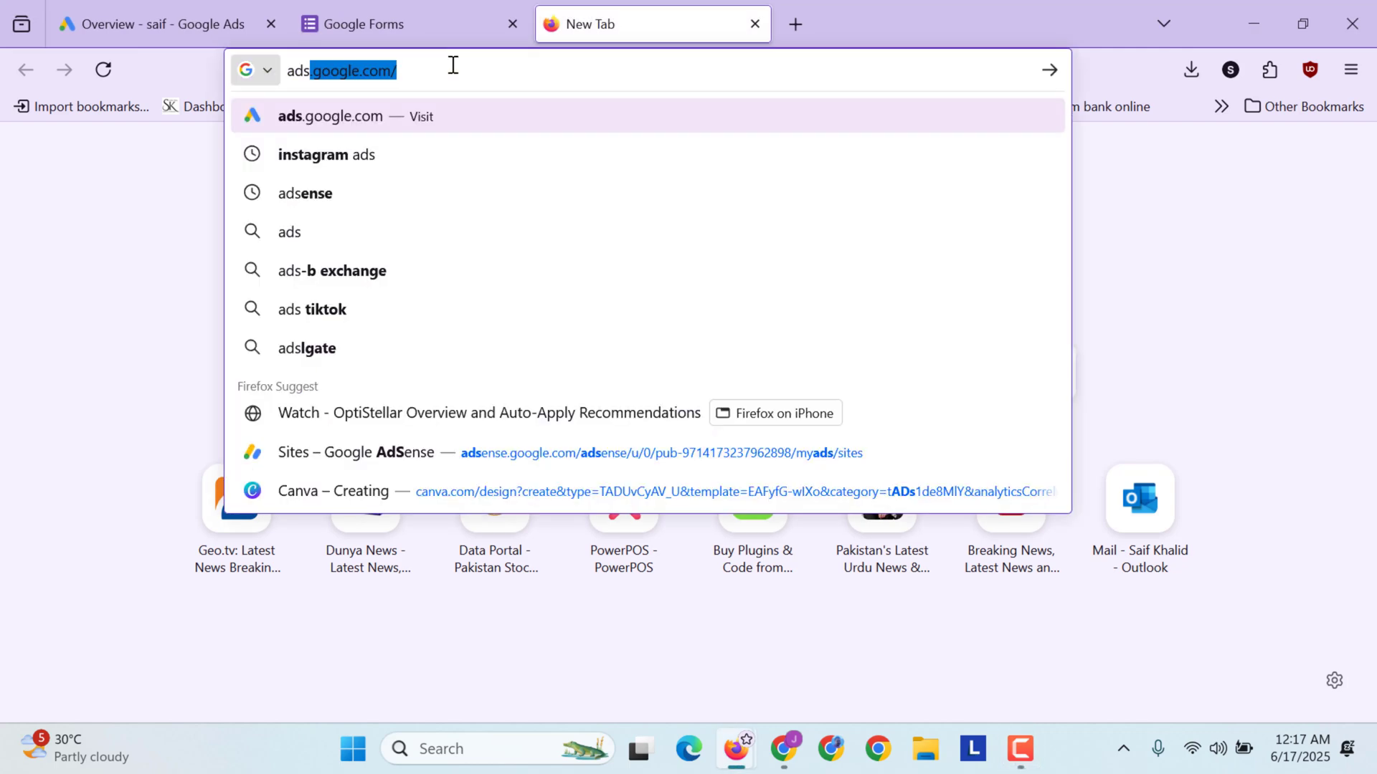
Step: Sign in at ads.google.com and dismiss the 'Protect your account' notice on the overview
{"action": "key", "text": "Return"}
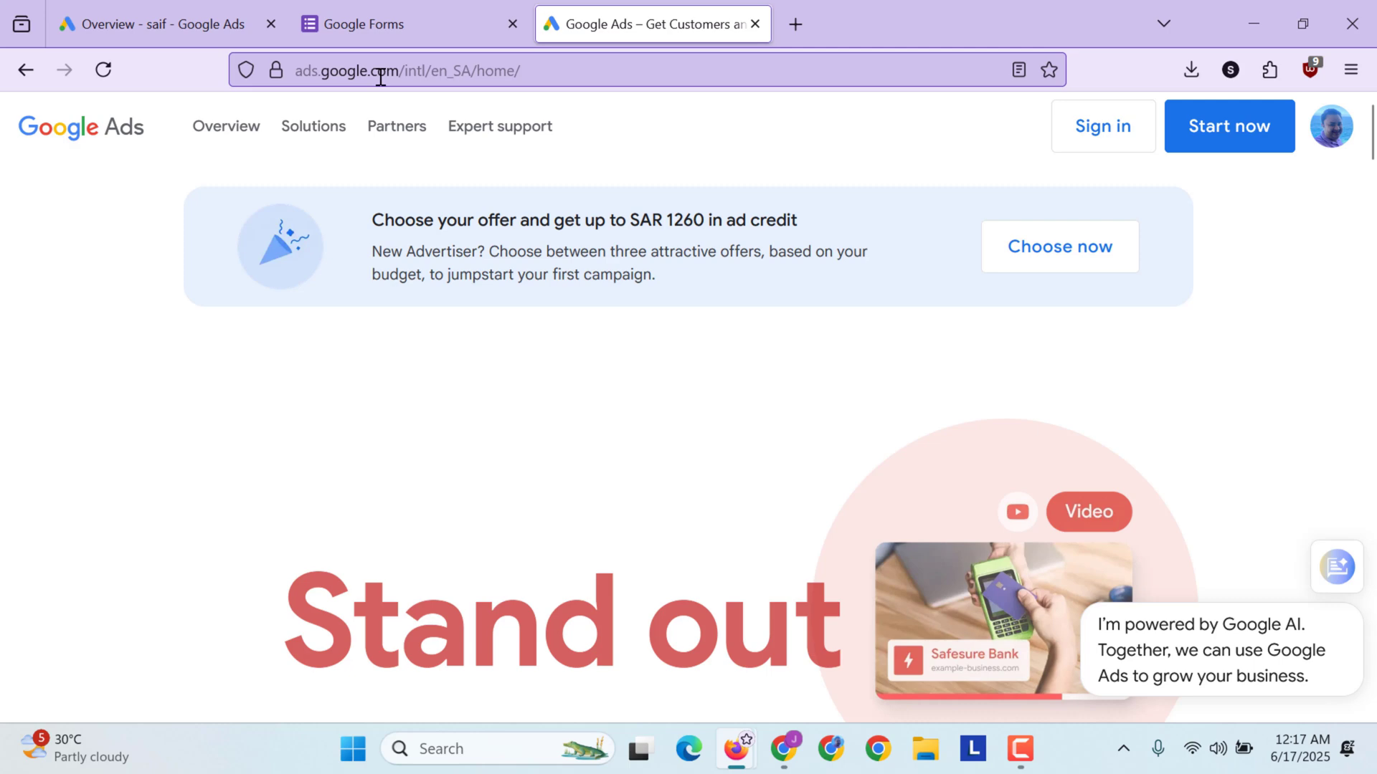
{"action": "left_click", "coordinate": [1119, 150]}
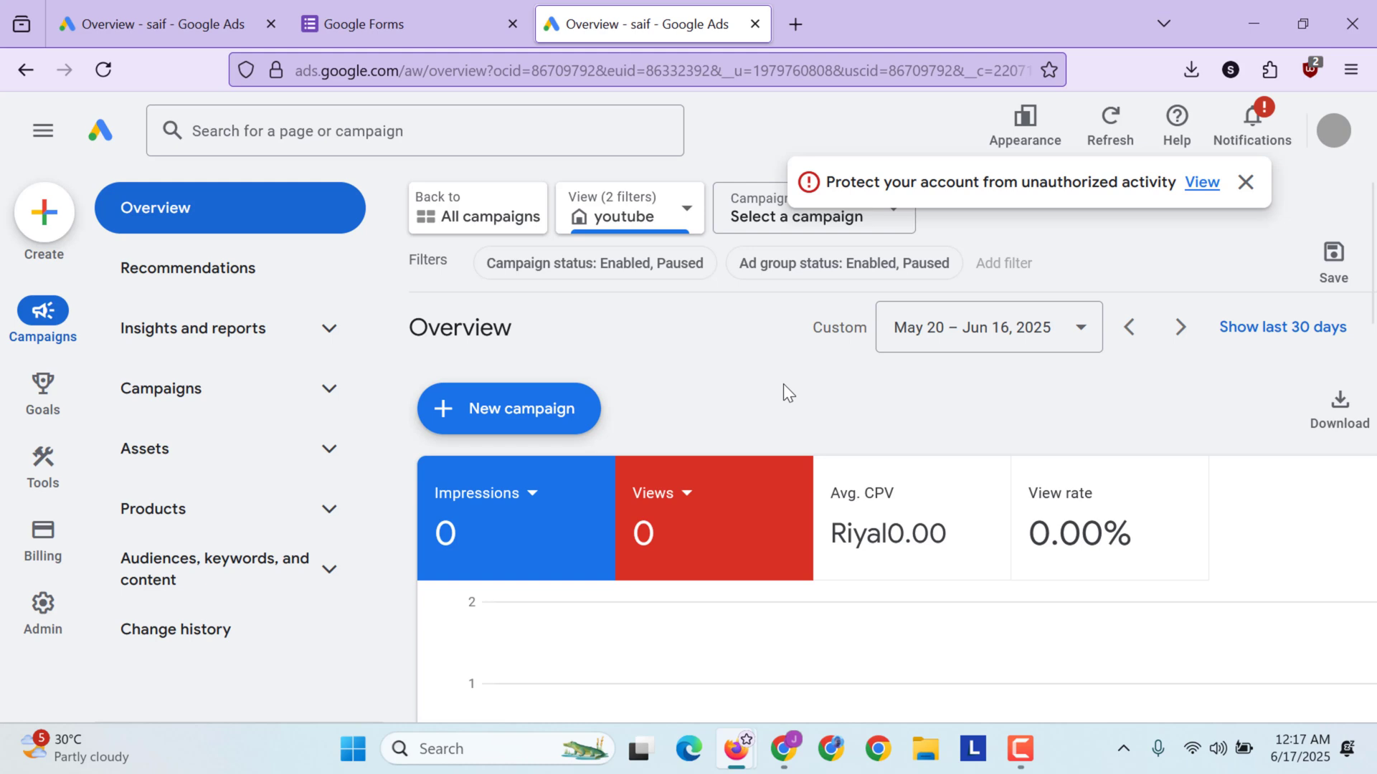
{"action": "left_click", "coordinate": [1255, 188]}
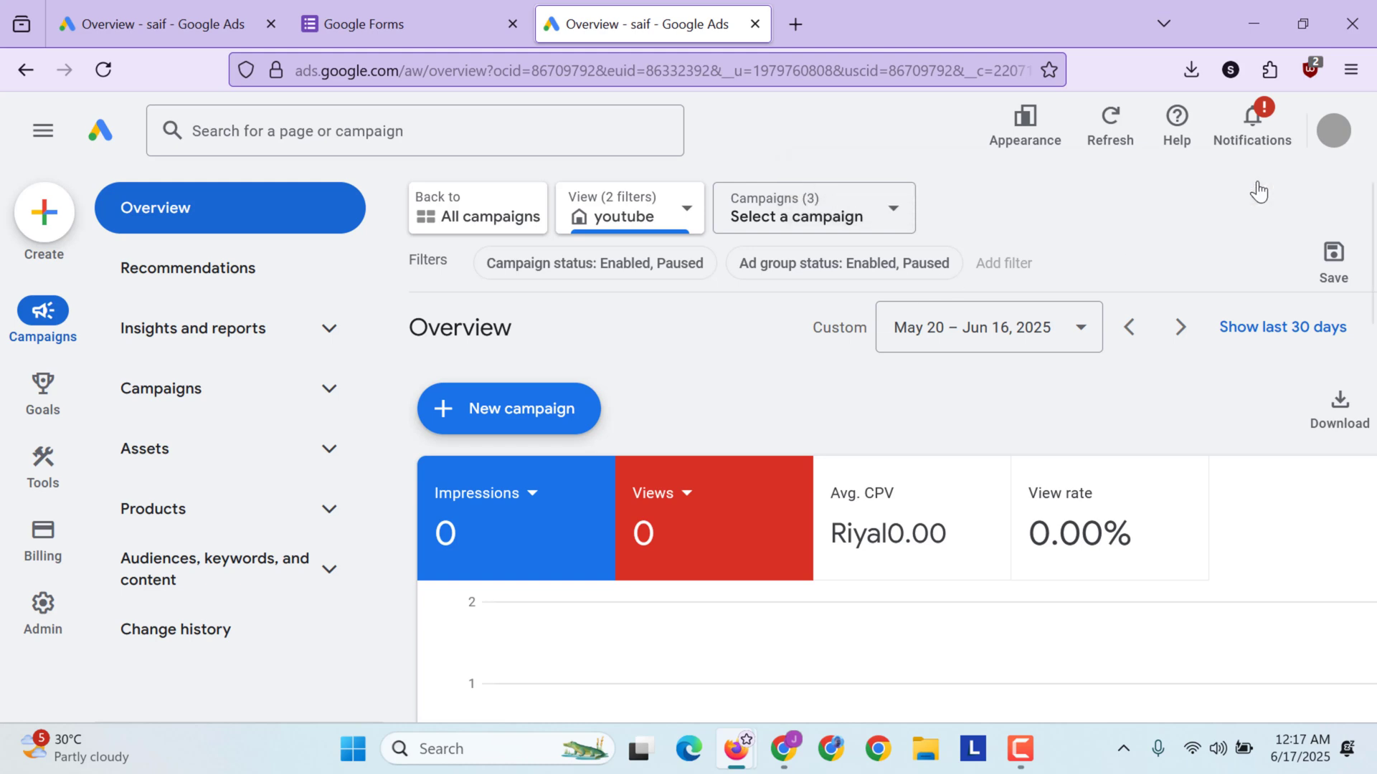
Step: Create a new campaign with the Leads objective and continue to campaign type
{"action": "left_click", "coordinate": [44, 213]}
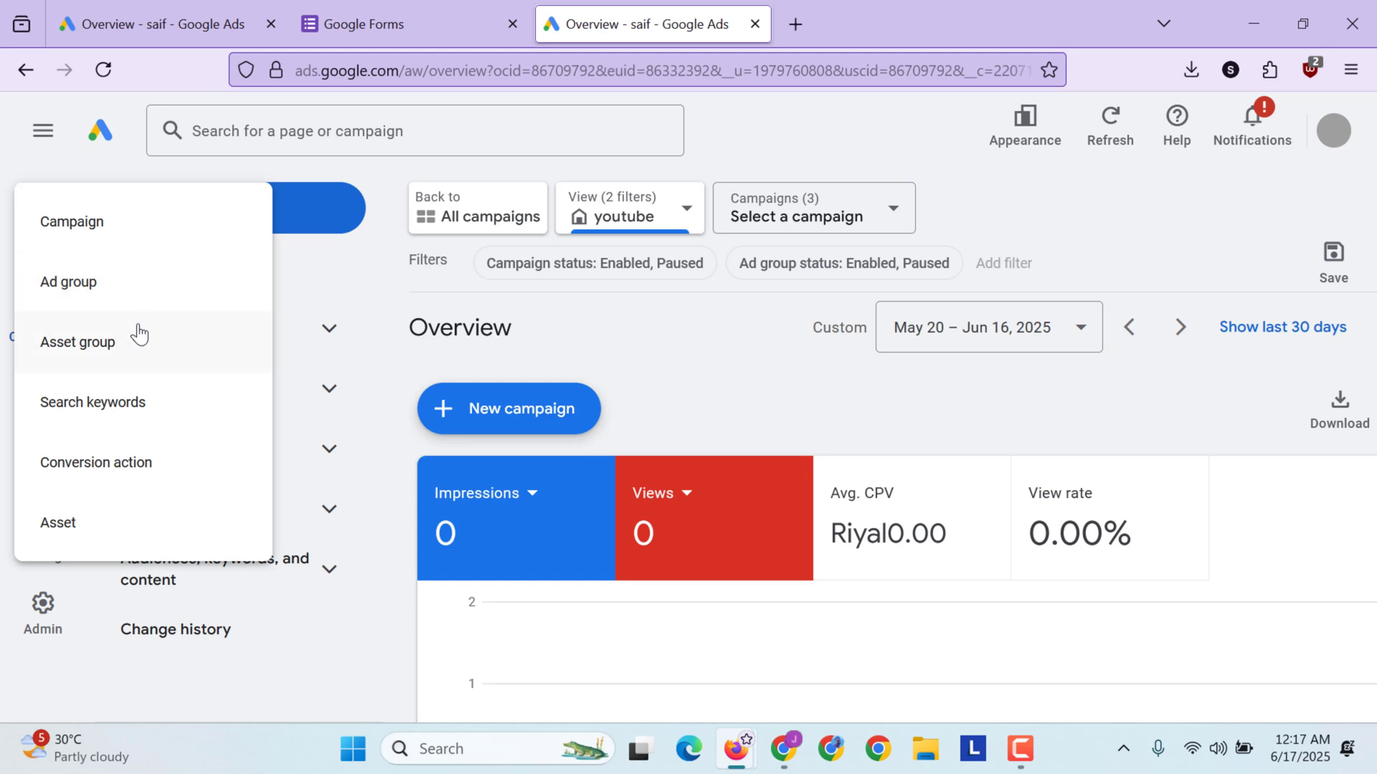
{"action": "left_click", "coordinate": [137, 240]}
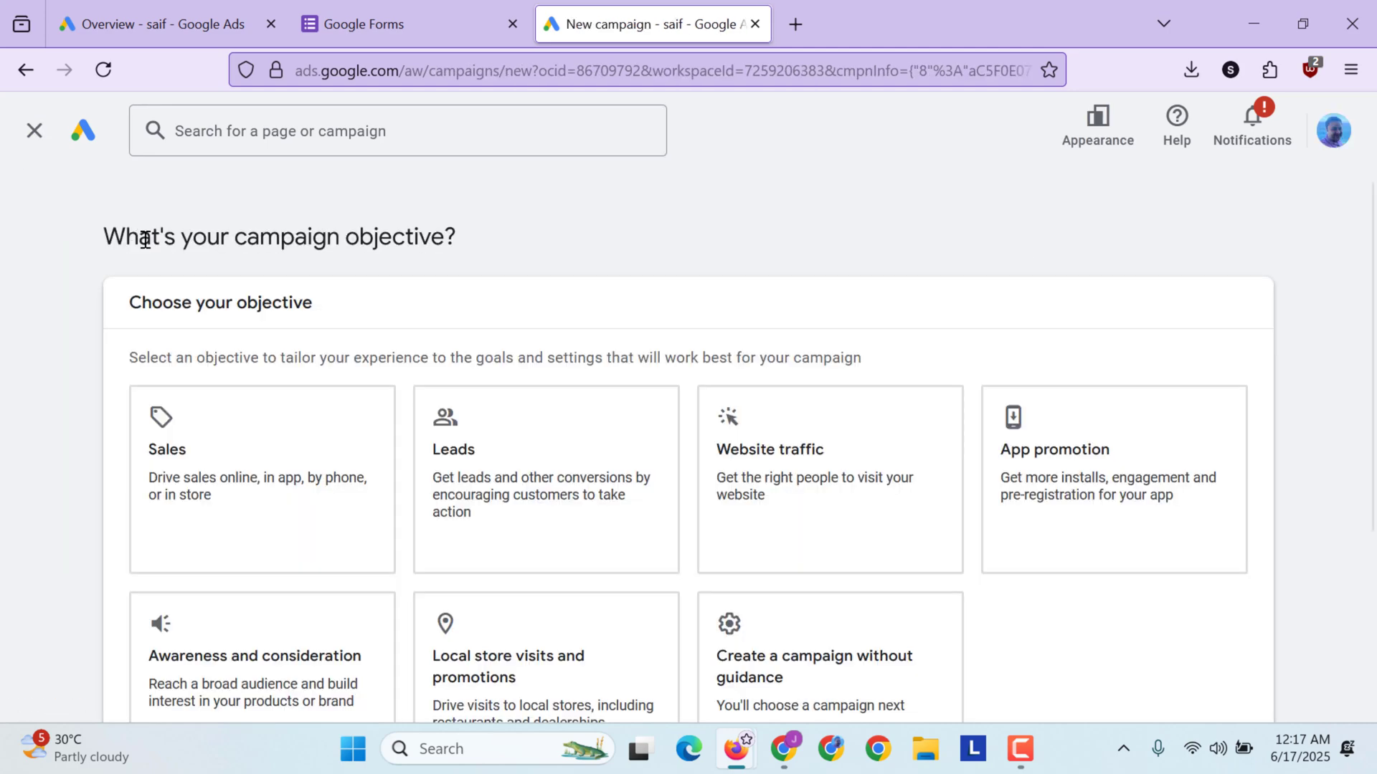
{"action": "scroll", "coordinate": [162, 323], "scroll_direction": "down", "scroll_amount": 2}
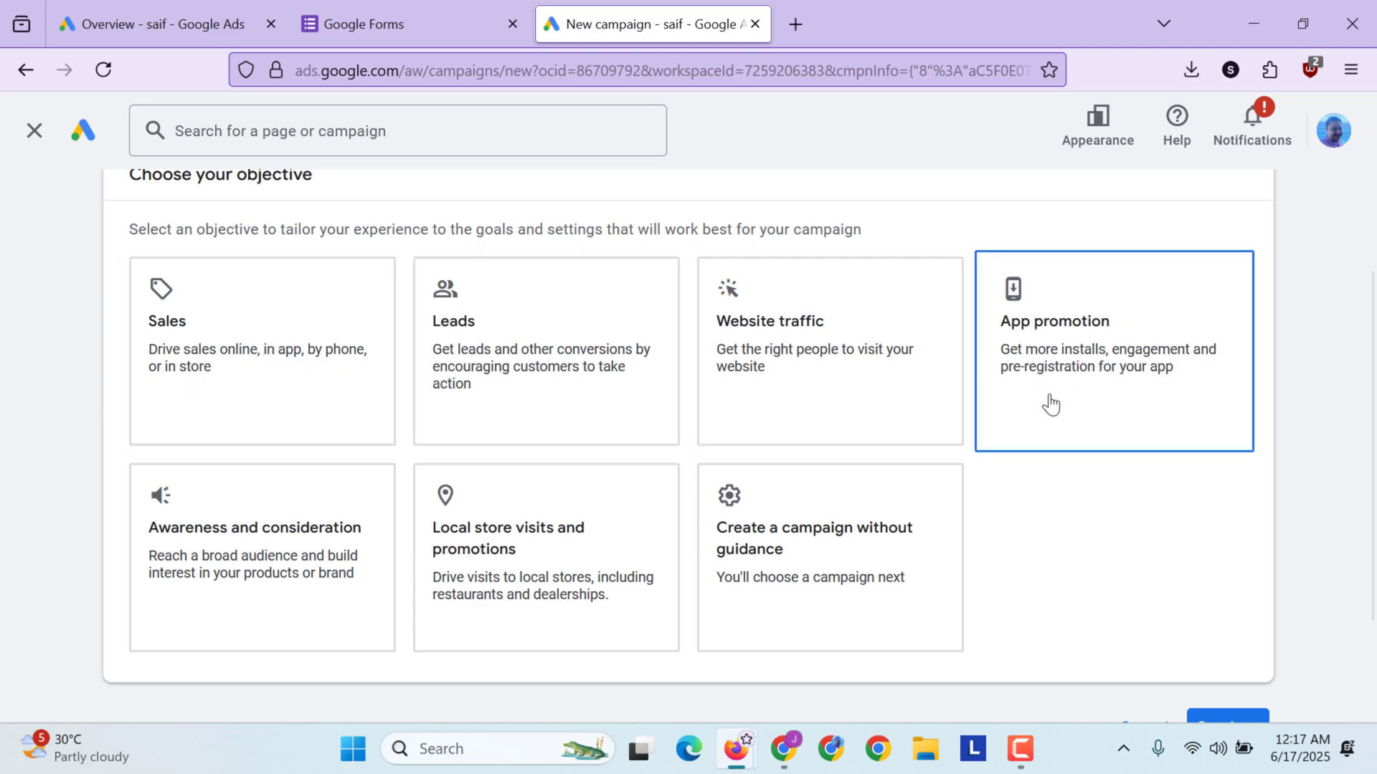
{"action": "scroll", "coordinate": [1043, 389], "scroll_direction": "down", "scroll_amount": 1}
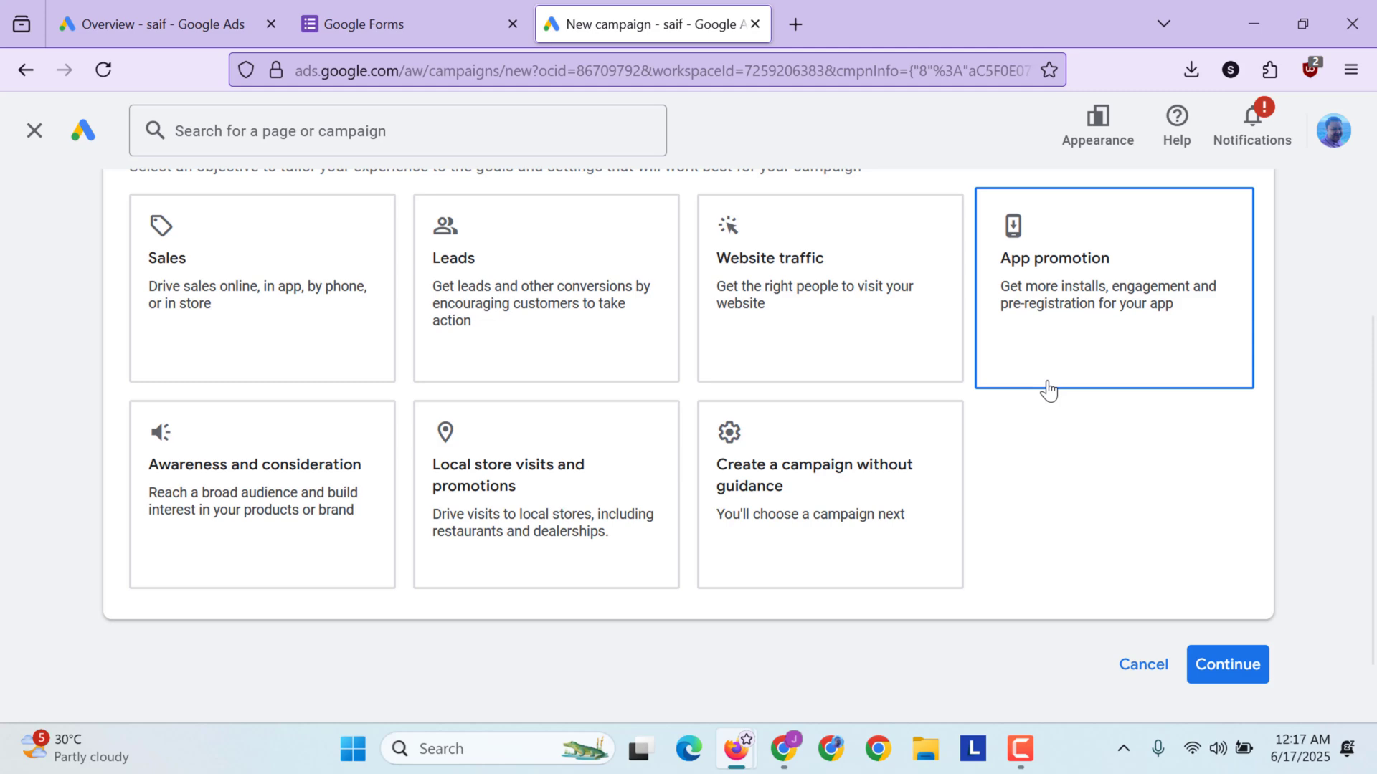
{"action": "left_click", "coordinate": [534, 333]}
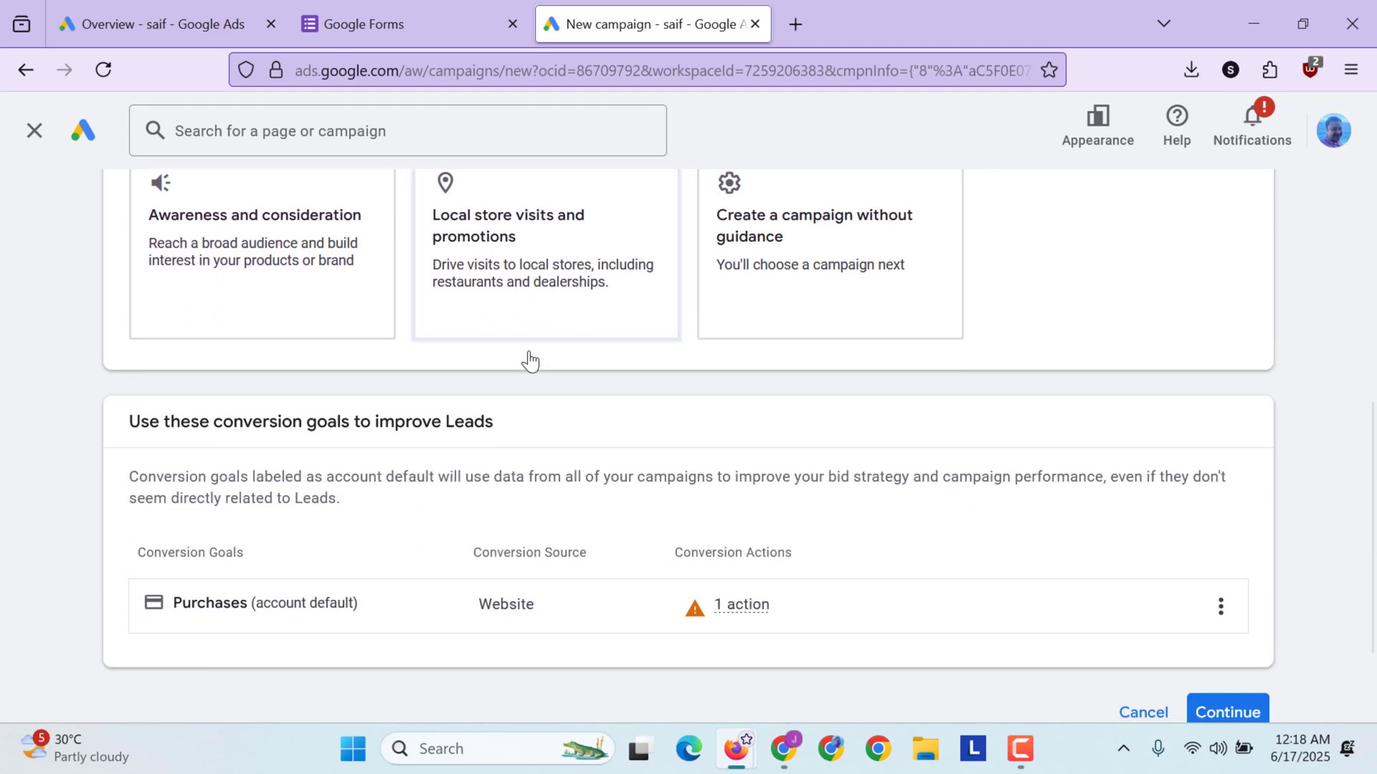
{"action": "scroll", "coordinate": [527, 357], "scroll_direction": "down", "scroll_amount": 2}
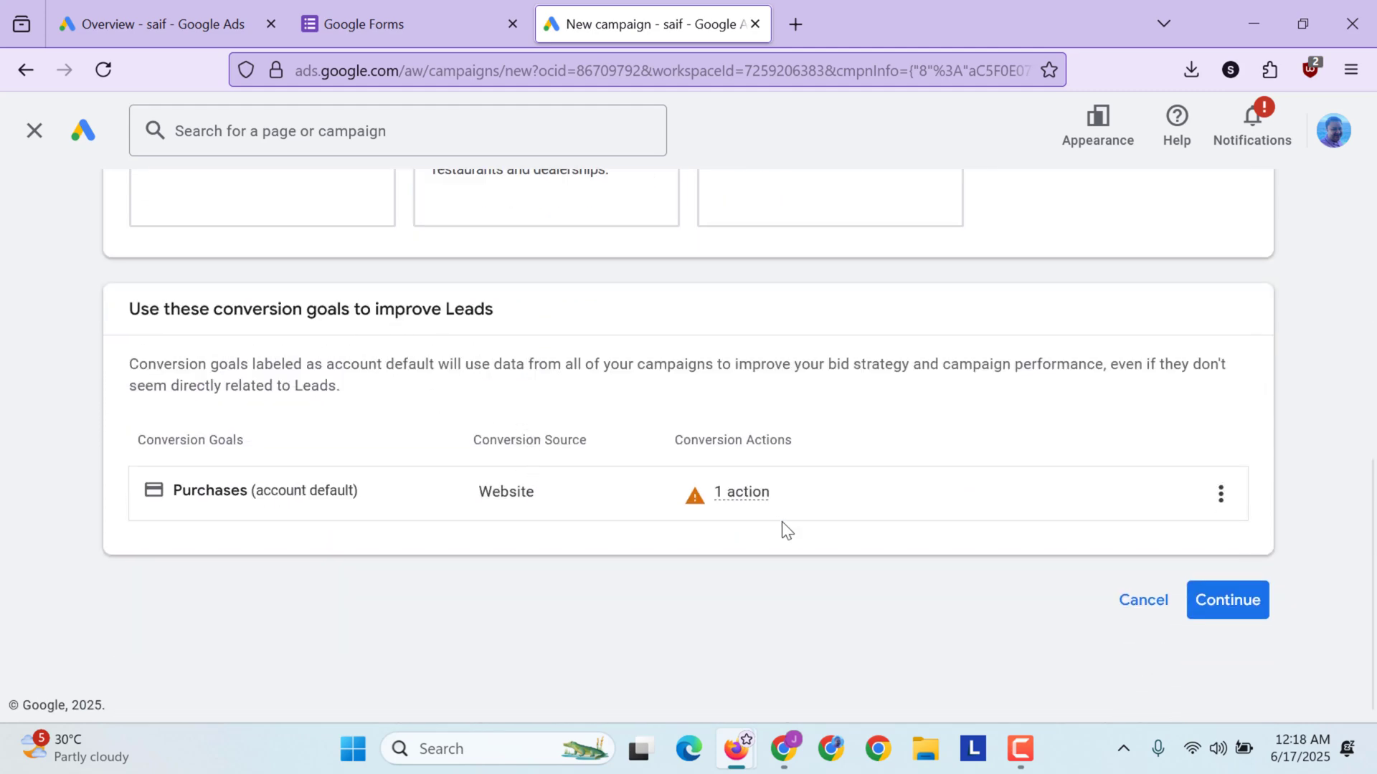
{"action": "mouse_move", "coordinate": [741, 605]}
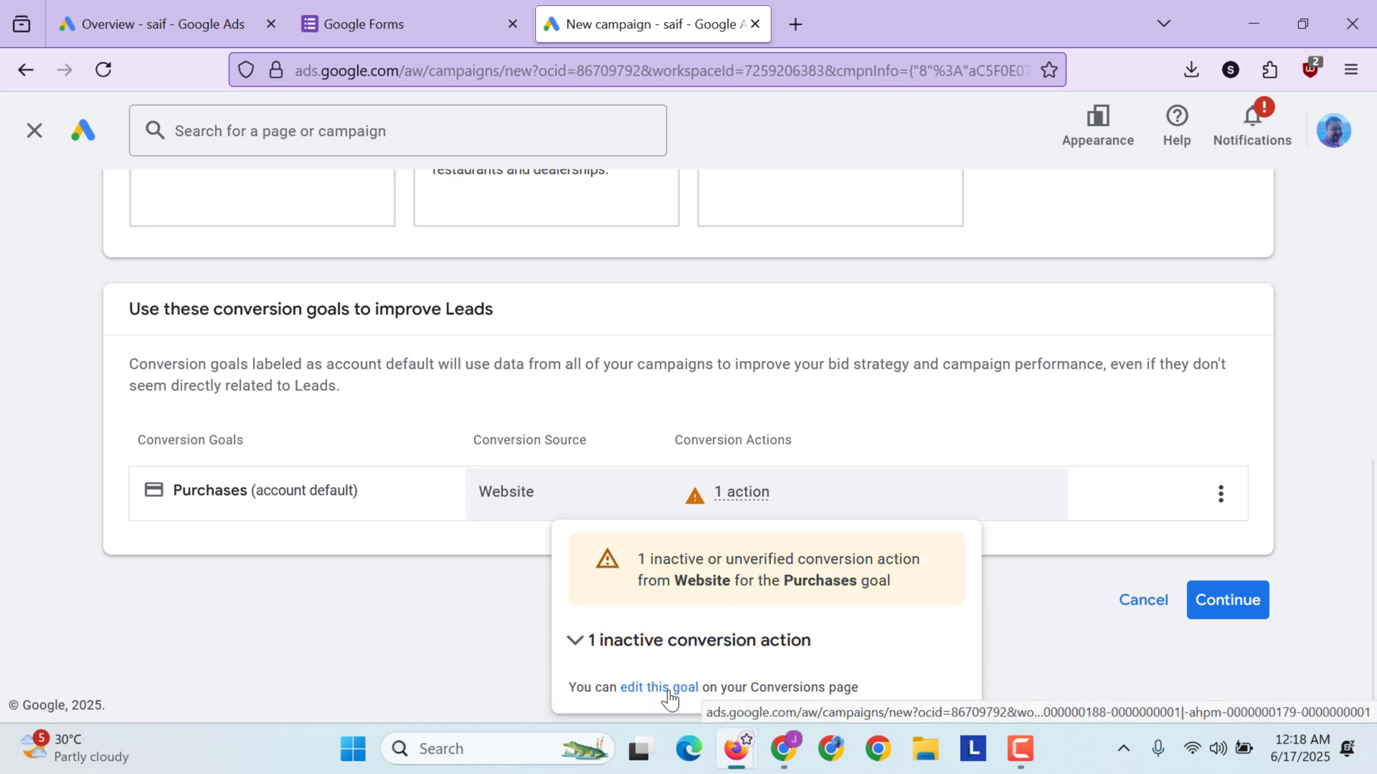
{"action": "left_click", "coordinate": [1237, 603]}
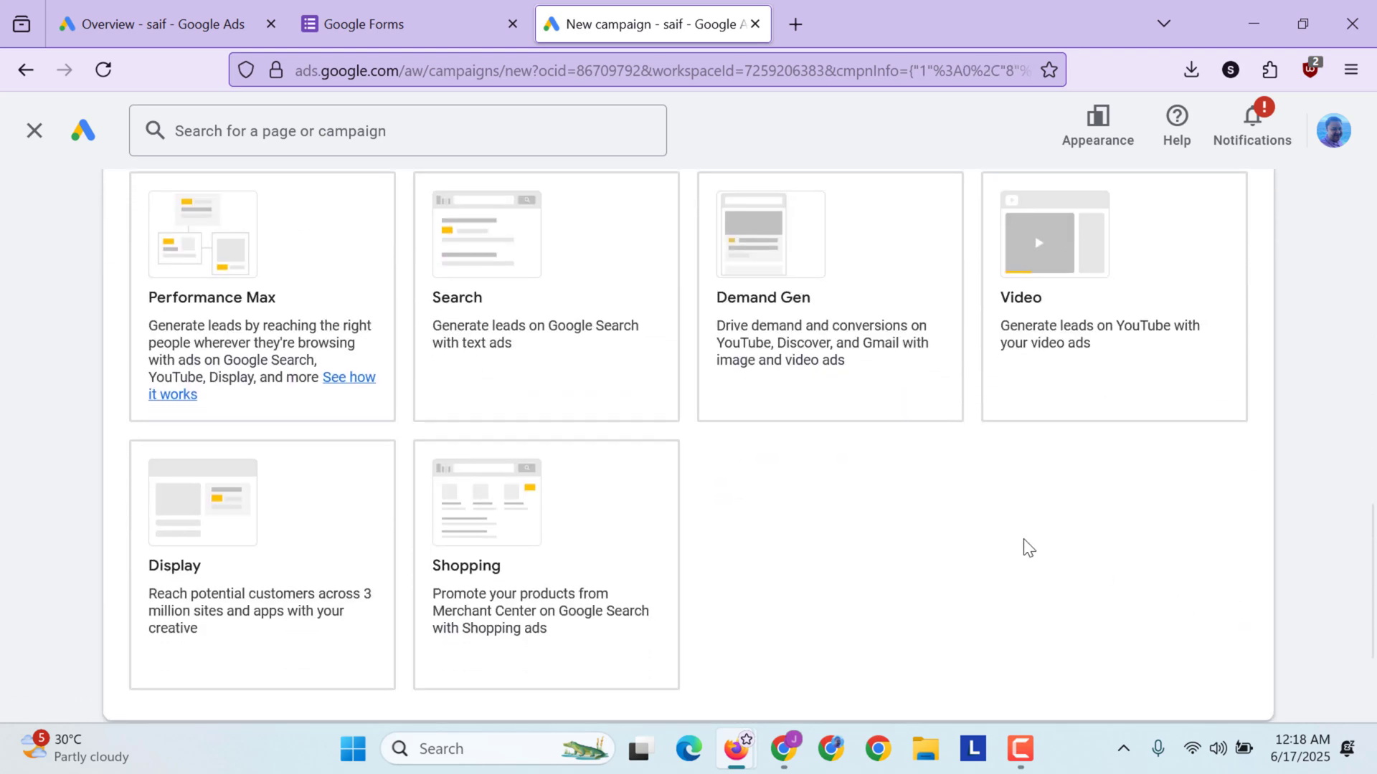
Step: Choose the Search campaign type with Website visits as the goal method, Phone calls left off
{"action": "left_click", "coordinate": [337, 344]}
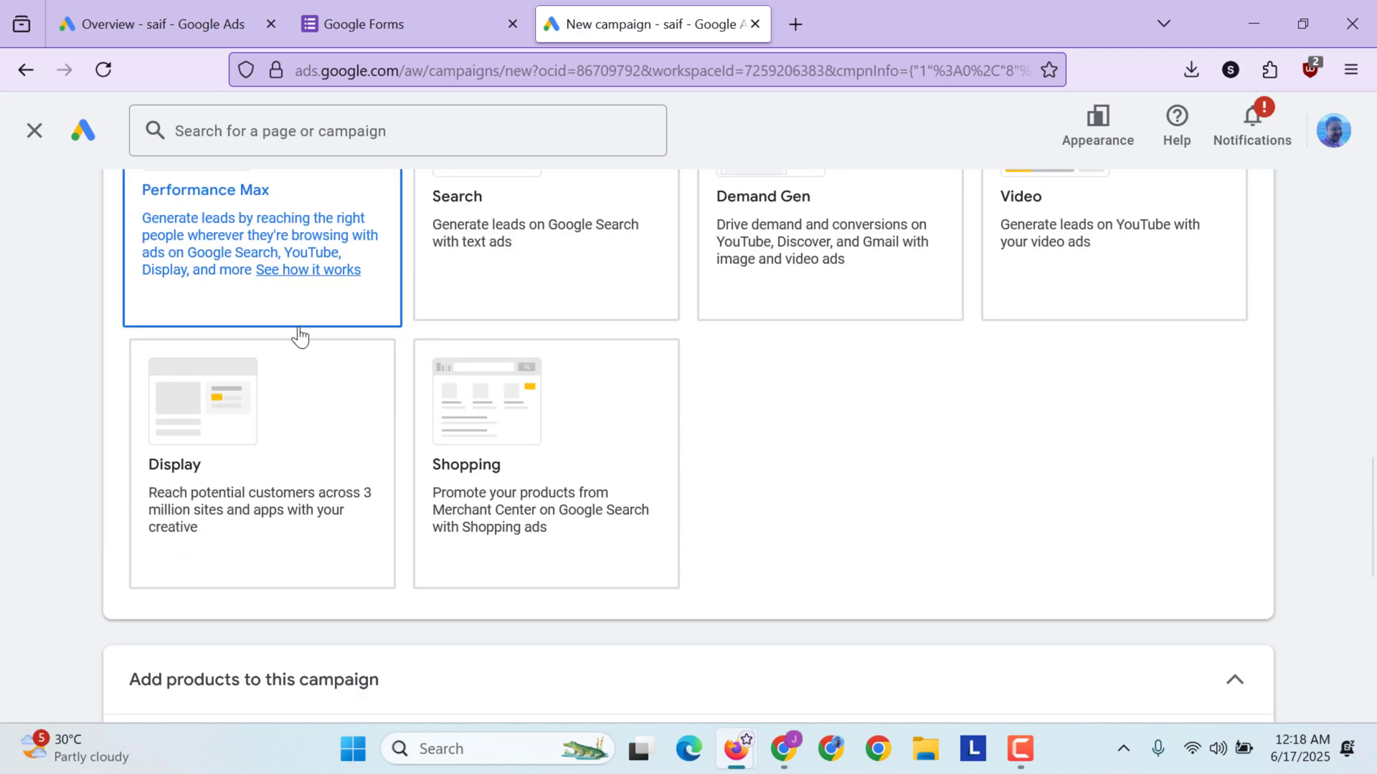
{"action": "scroll", "coordinate": [298, 335], "scroll_direction": "up", "scroll_amount": 3}
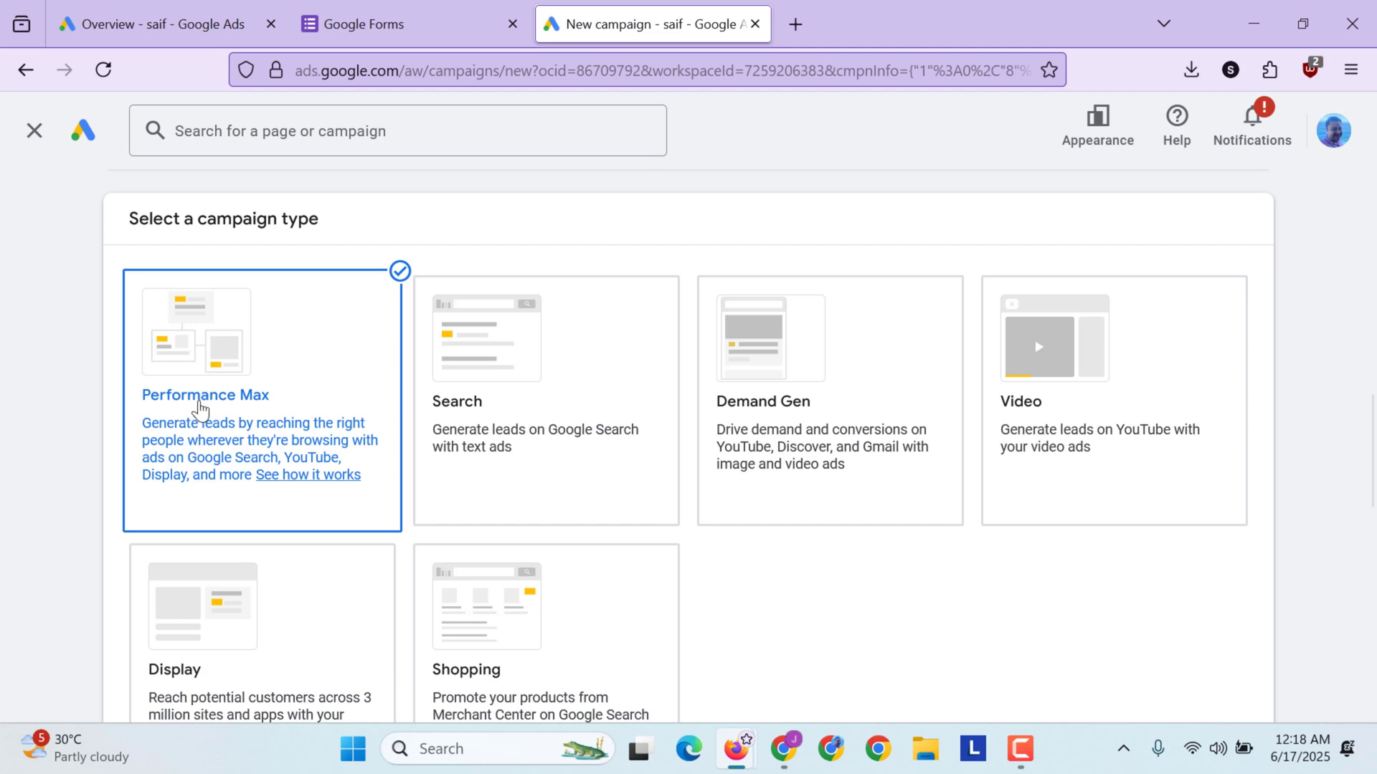
{"action": "left_click", "coordinate": [484, 393]}
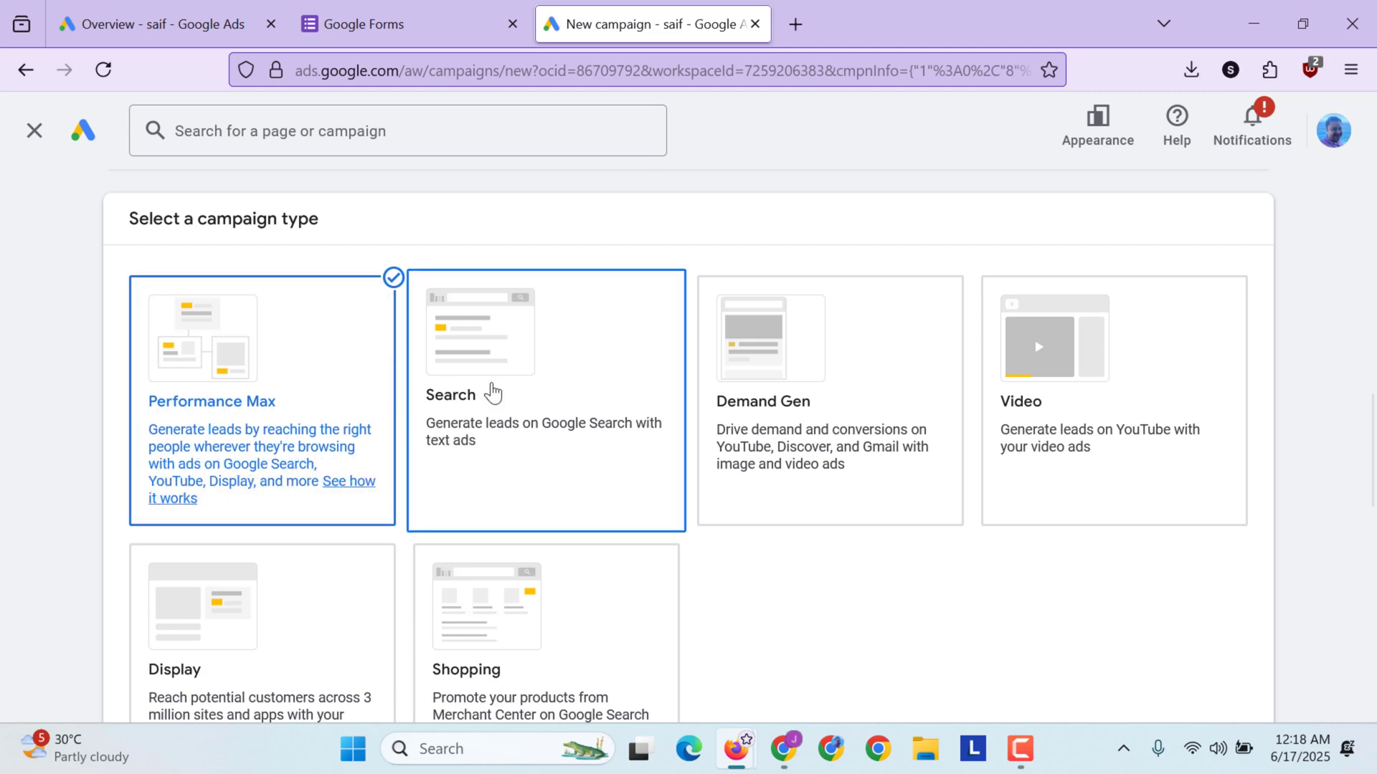
{"action": "scroll", "coordinate": [491, 390], "scroll_direction": "down", "scroll_amount": 2}
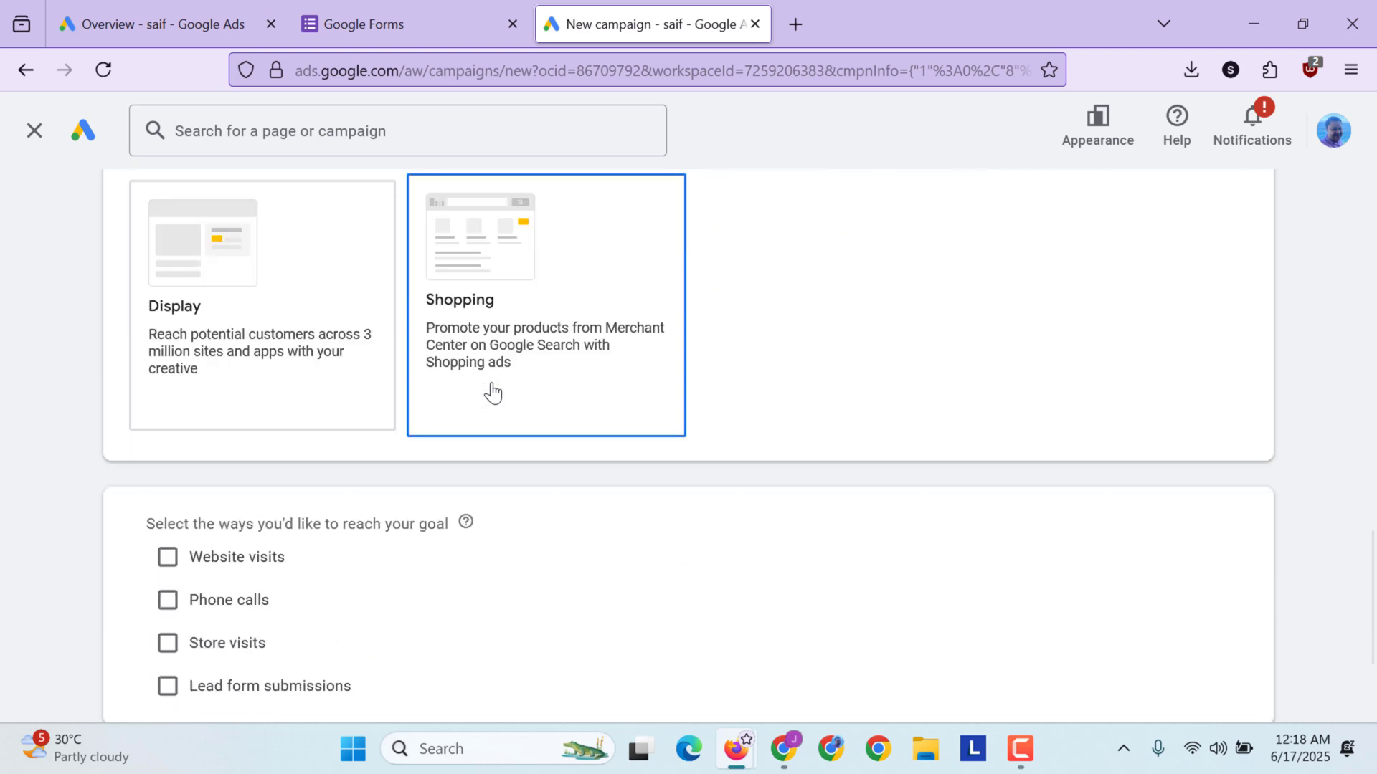
{"action": "scroll", "coordinate": [491, 391], "scroll_direction": "down", "scroll_amount": 1}
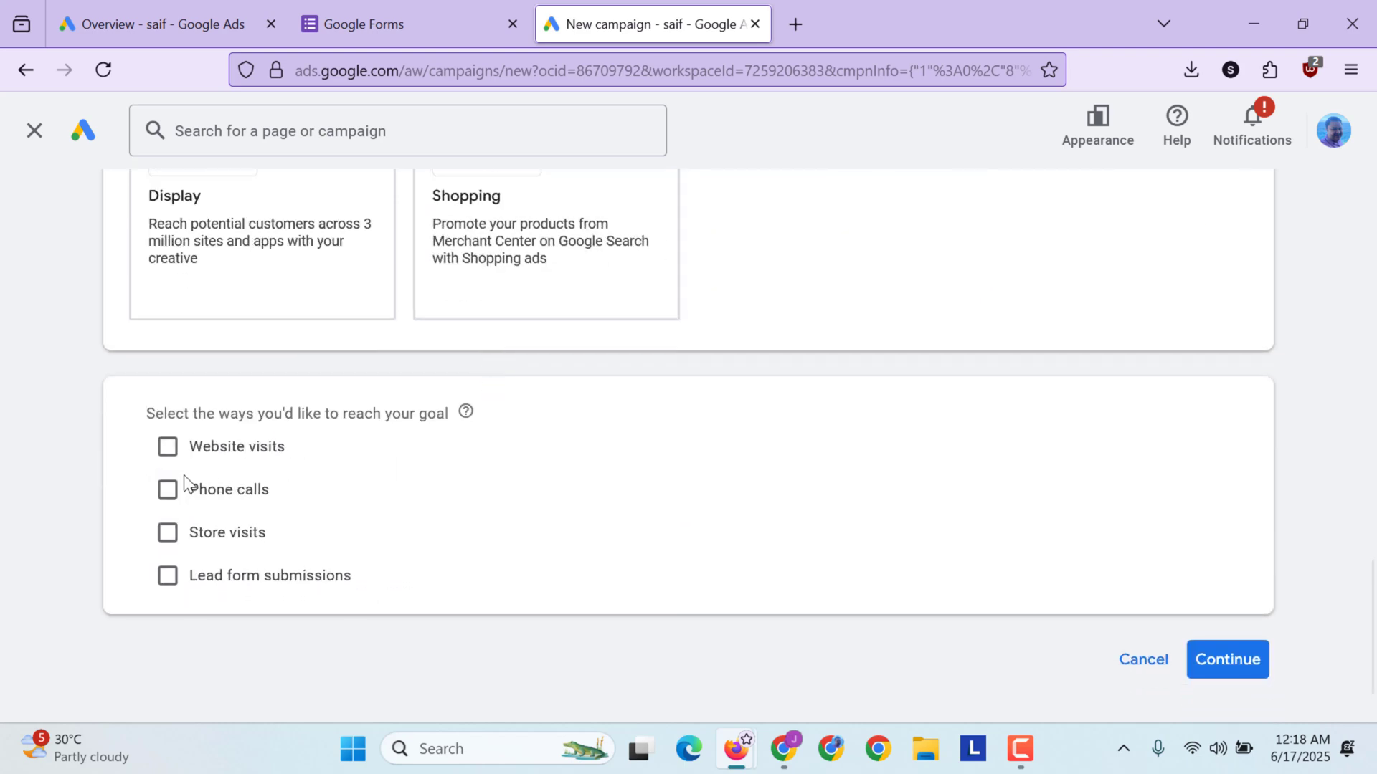
{"action": "left_click", "coordinate": [168, 448]}
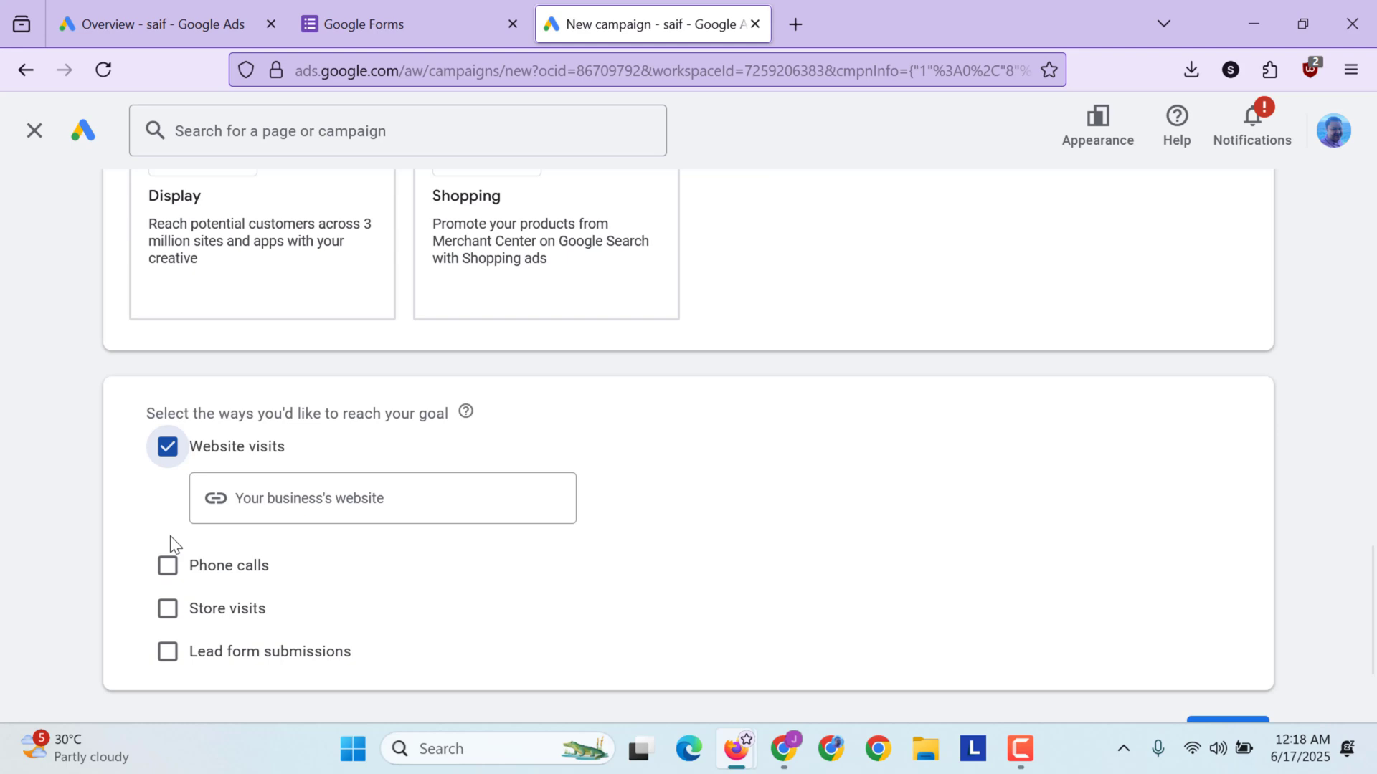
{"action": "left_click", "coordinate": [162, 584]}
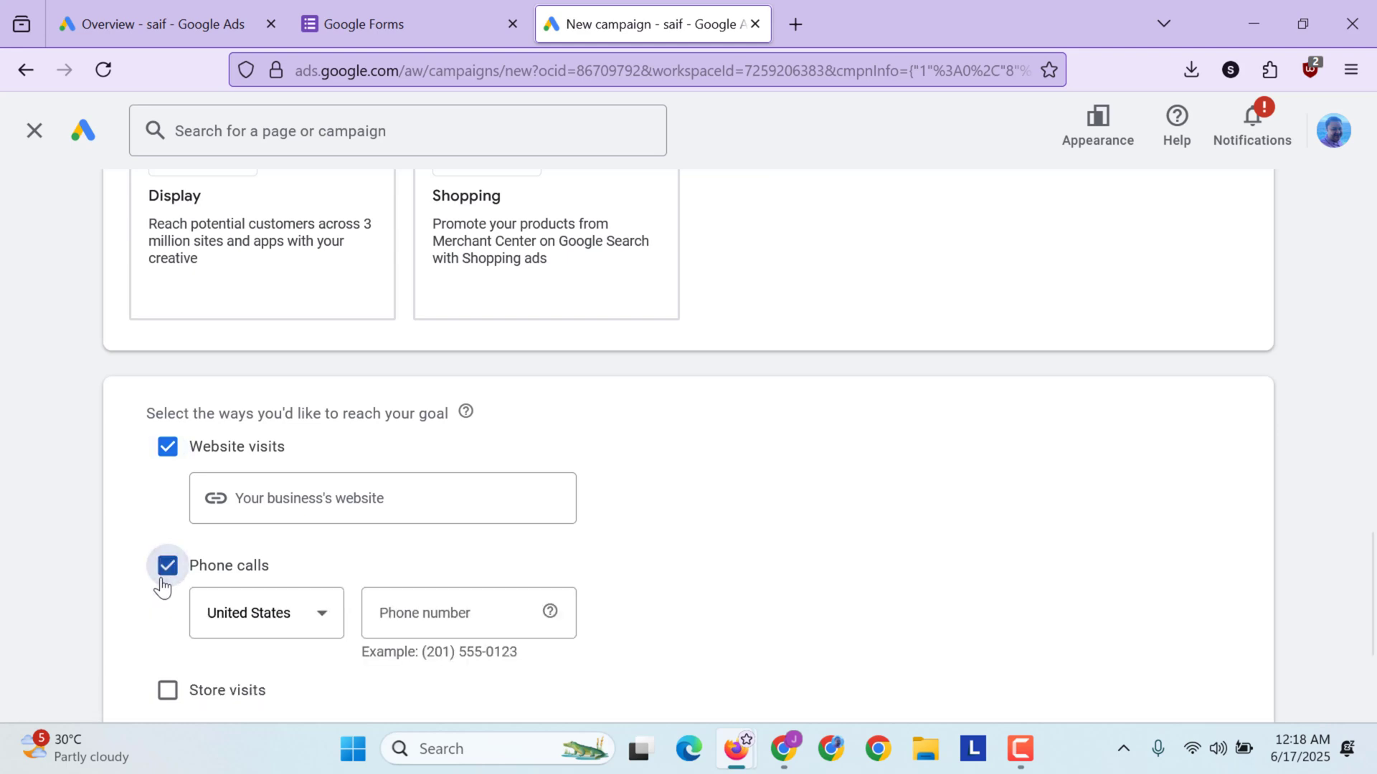
{"action": "left_click", "coordinate": [161, 584]}
{"action": "left_click", "coordinate": [162, 584]}
{"action": "left_click", "coordinate": [170, 568]}
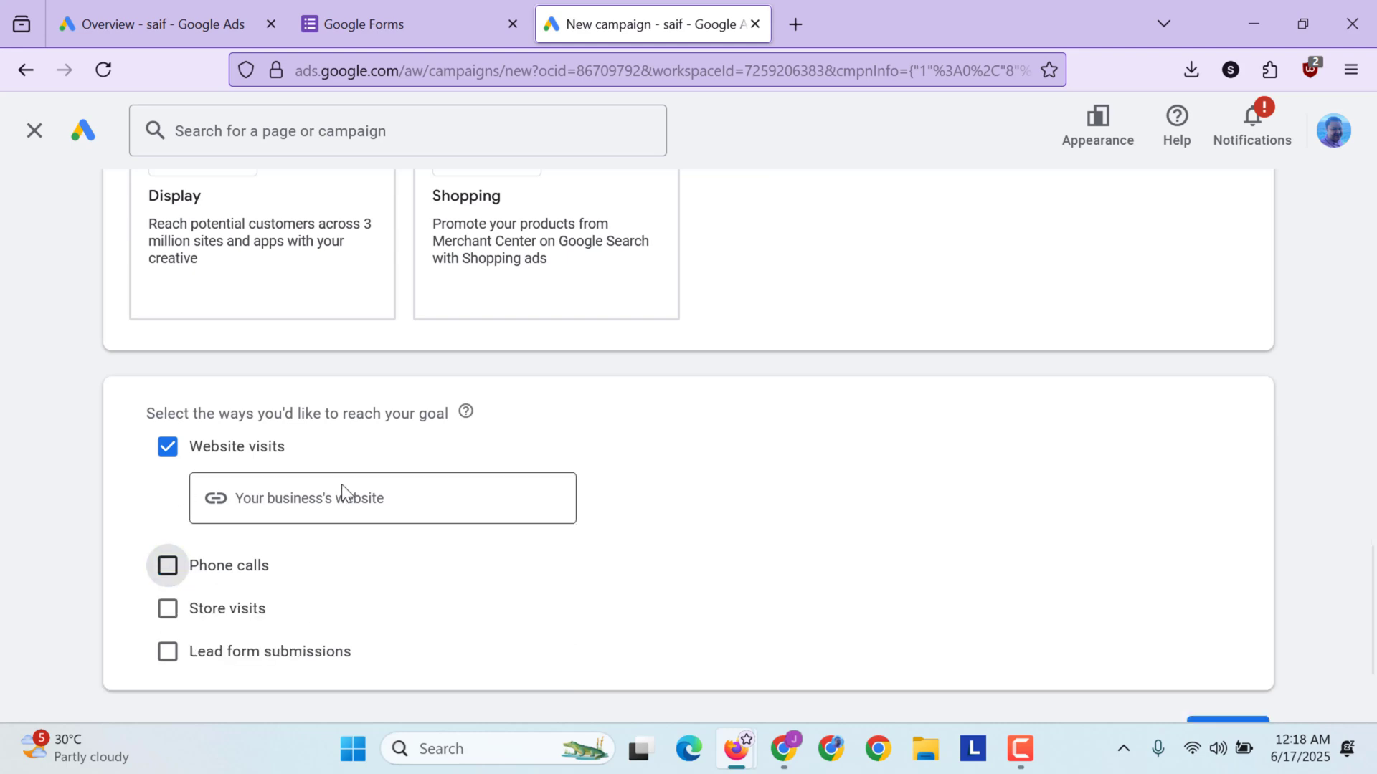
Step: In Google Forms, open the Contact Information form and copy its link
{"action": "left_click", "coordinate": [396, 18]}
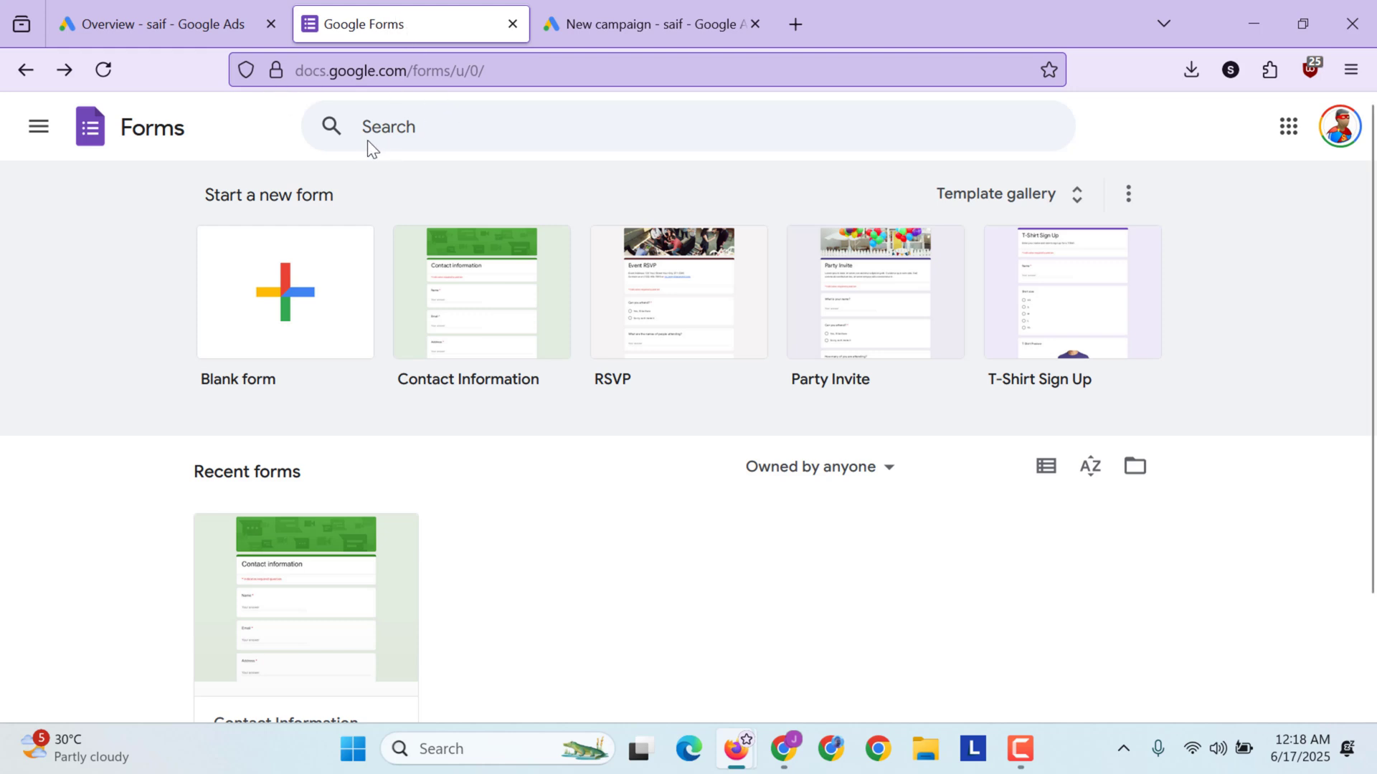
{"action": "left_click", "coordinate": [420, 311]}
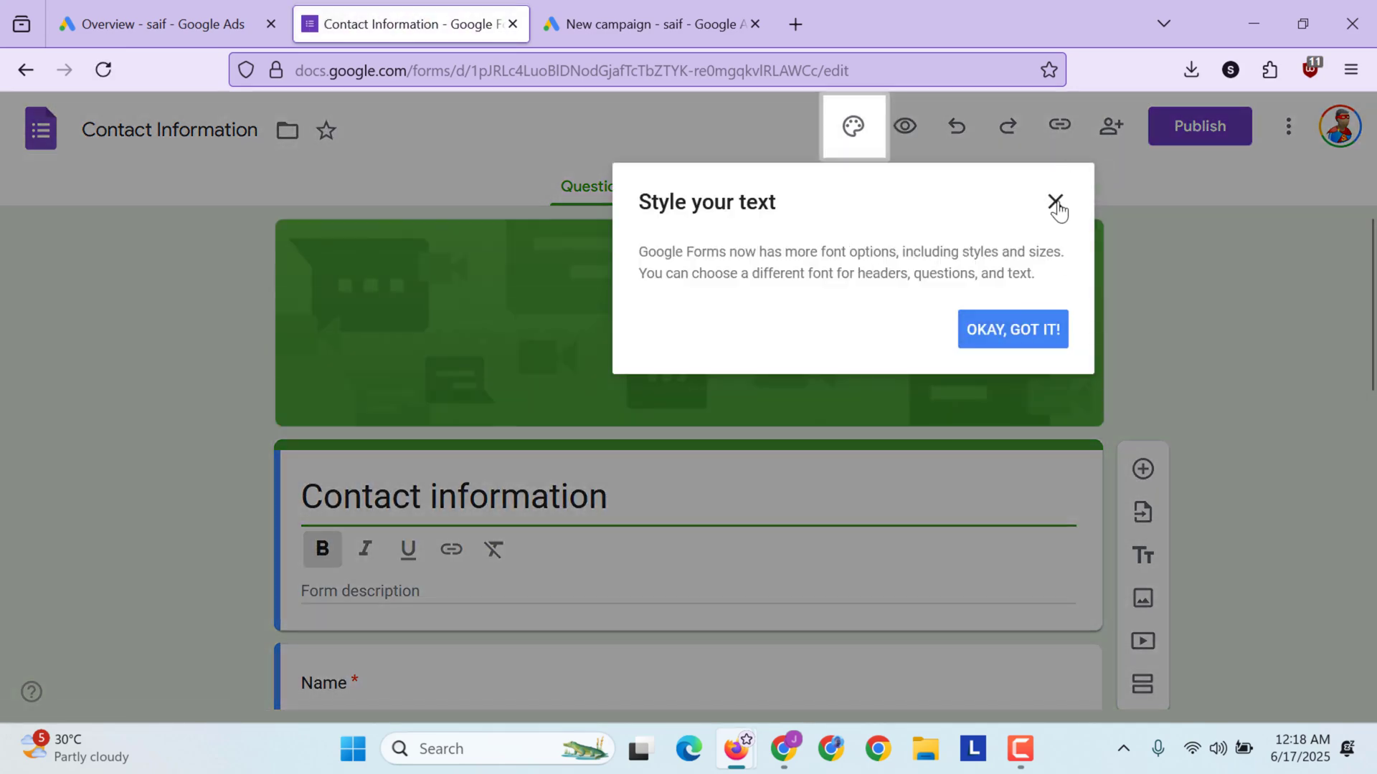
{"action": "left_click", "coordinate": [1055, 203]}
{"action": "left_click", "coordinate": [1059, 125]}
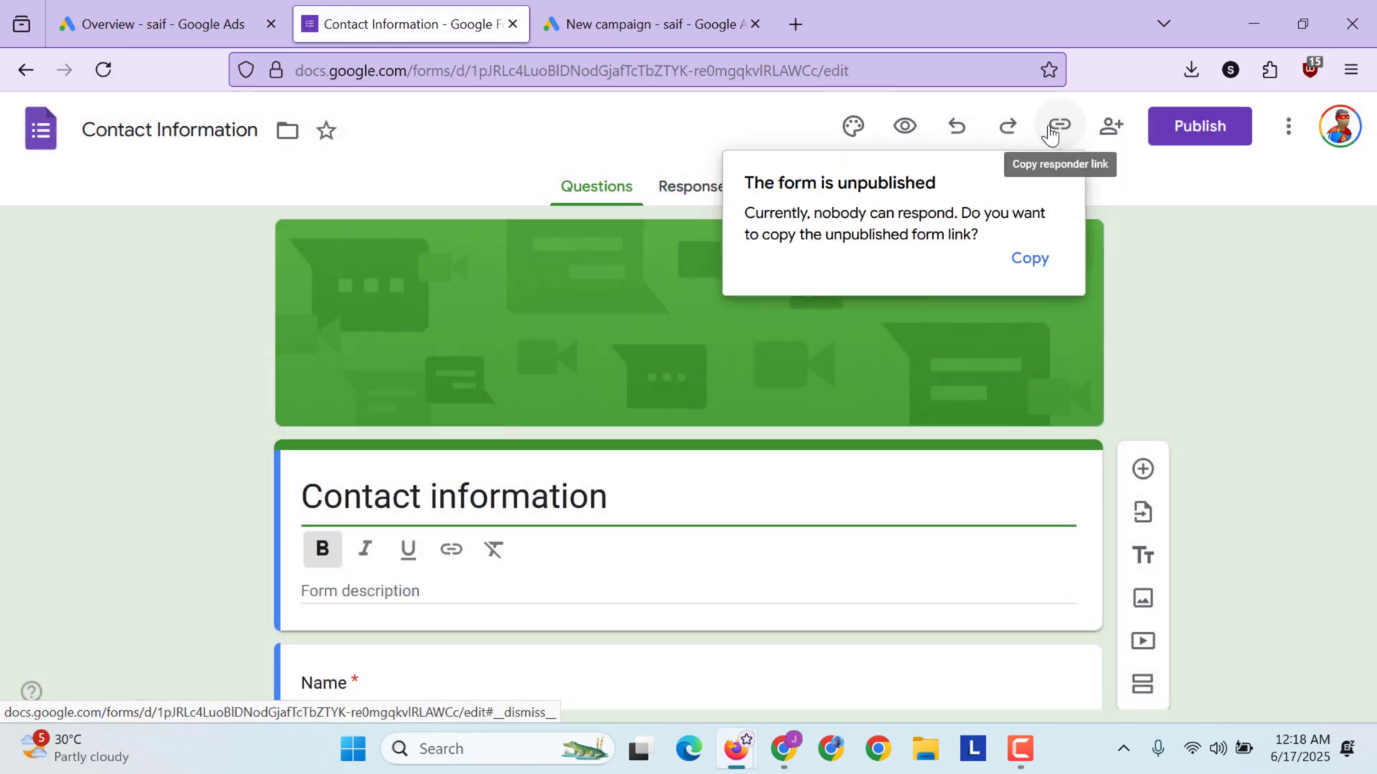
{"action": "left_click", "coordinate": [1029, 259]}
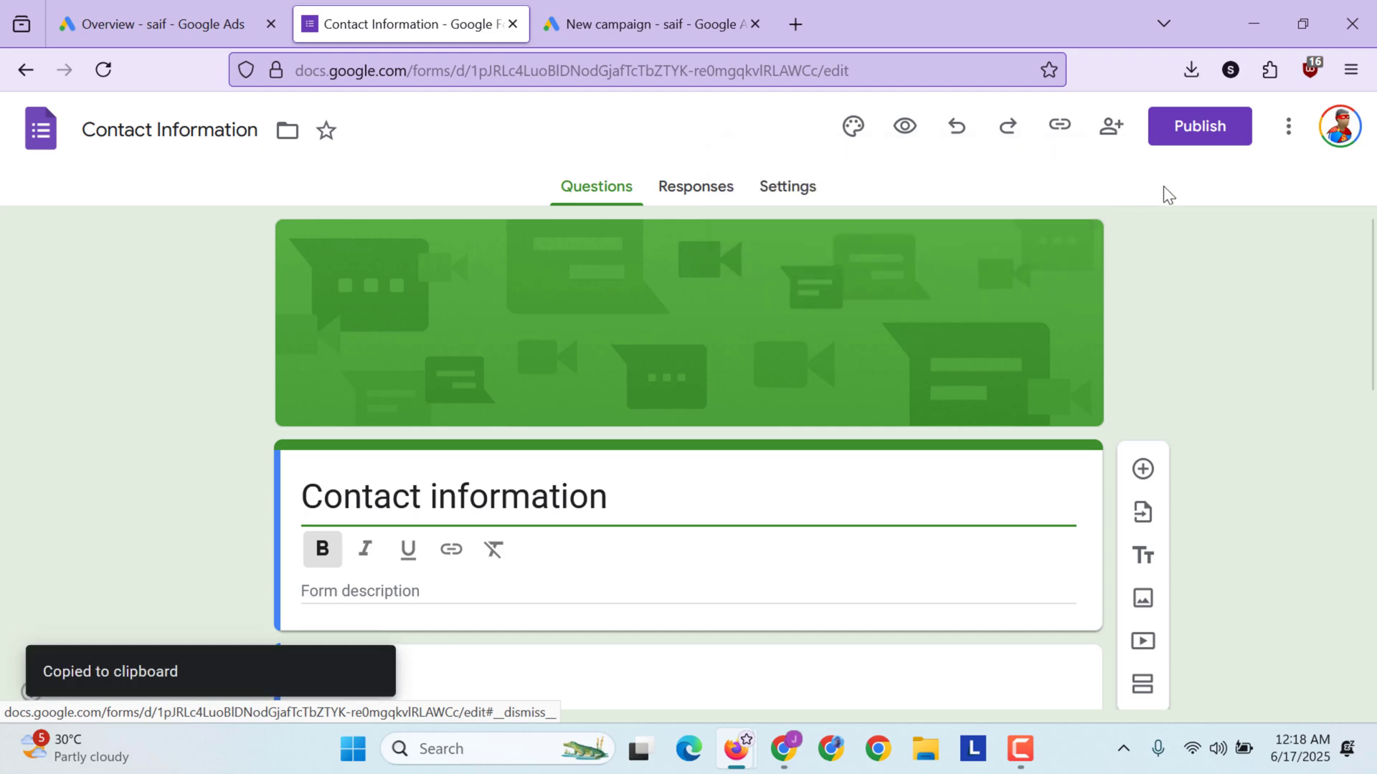
Step: Publish the form to anyone with the link and copy its shortened responder link
{"action": "left_click", "coordinate": [1197, 134]}
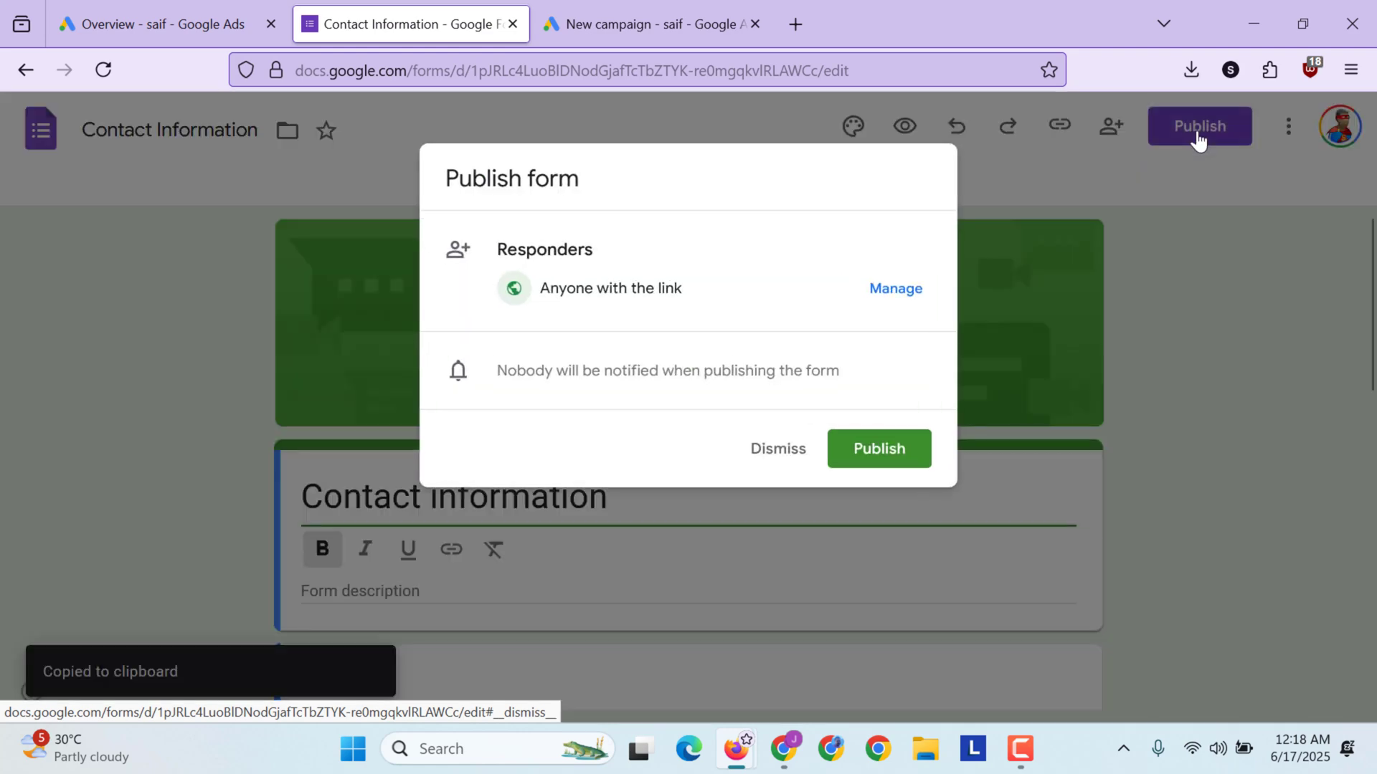
{"action": "left_click", "coordinate": [885, 449]}
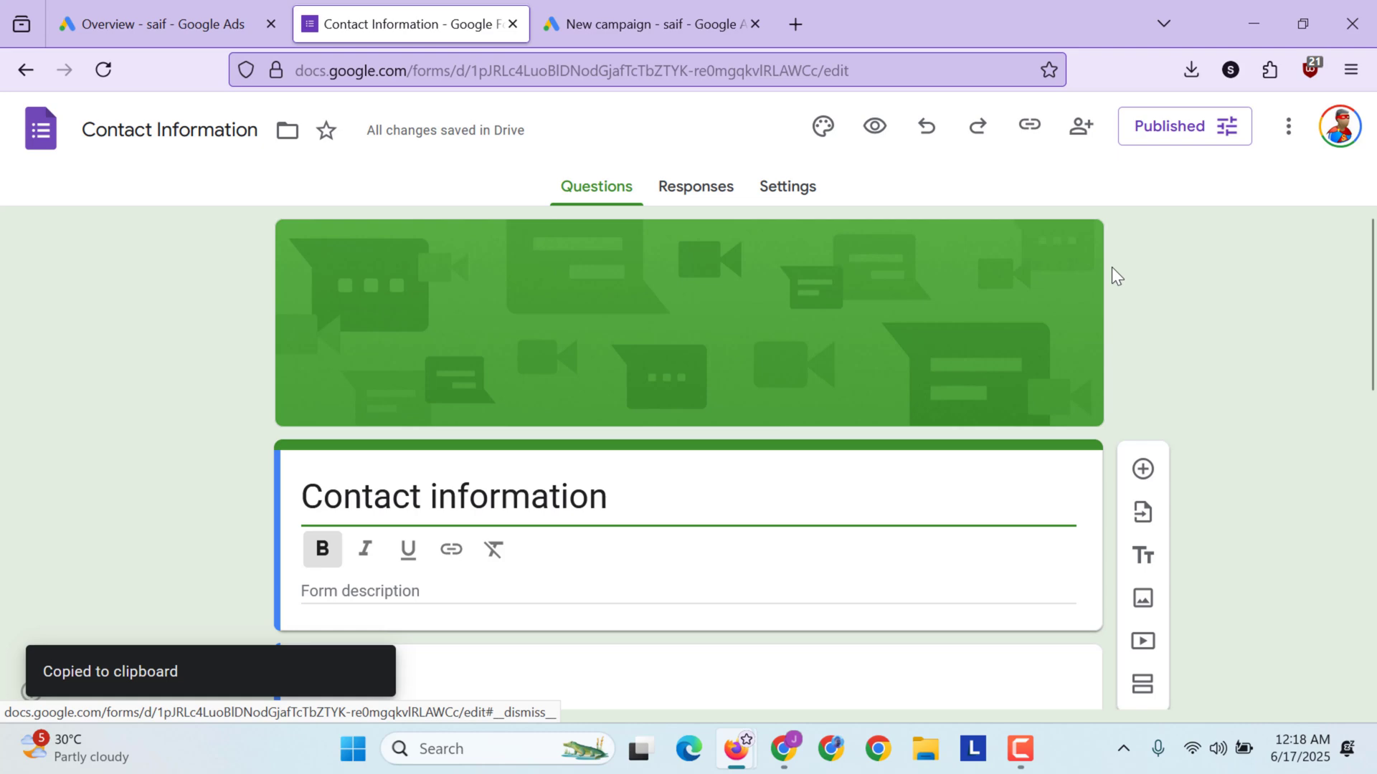
{"action": "left_click", "coordinate": [1029, 126]}
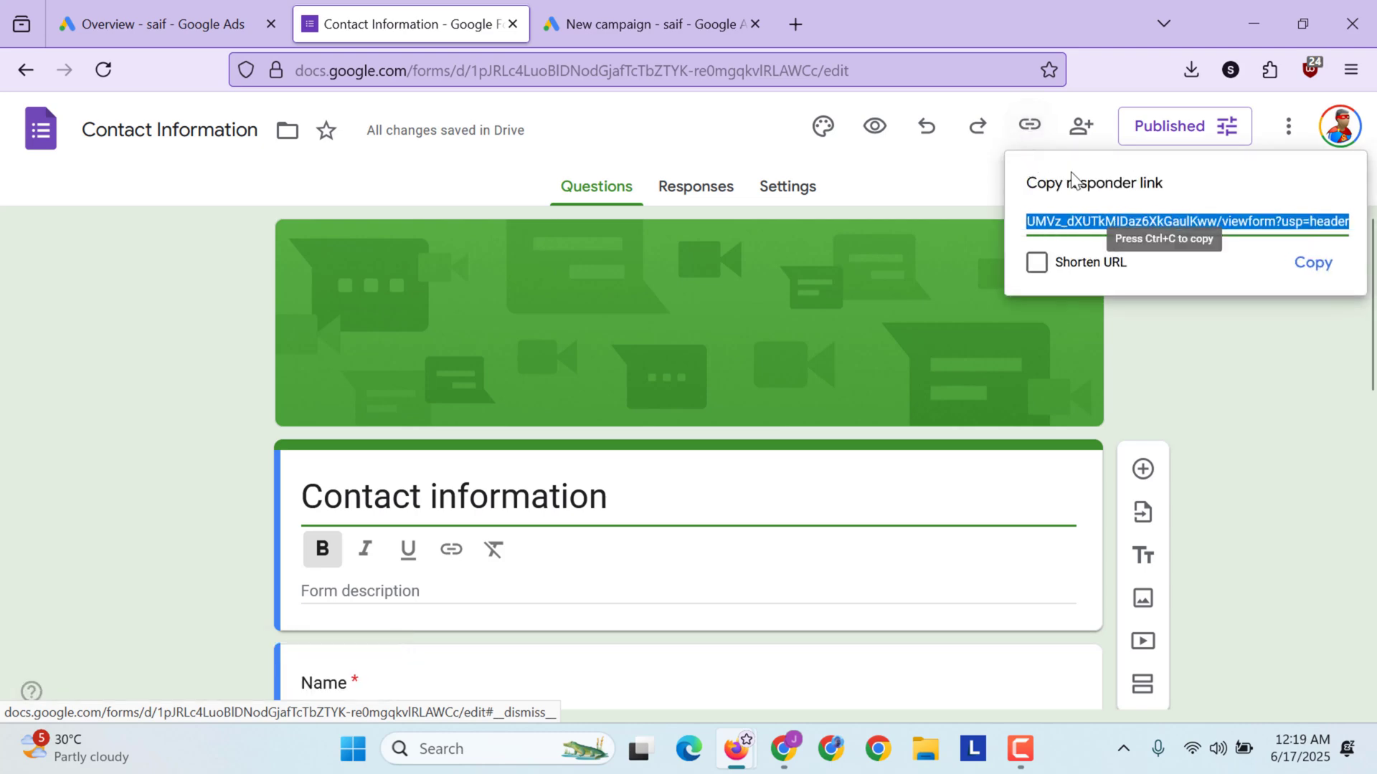
{"action": "left_click", "coordinate": [1039, 265]}
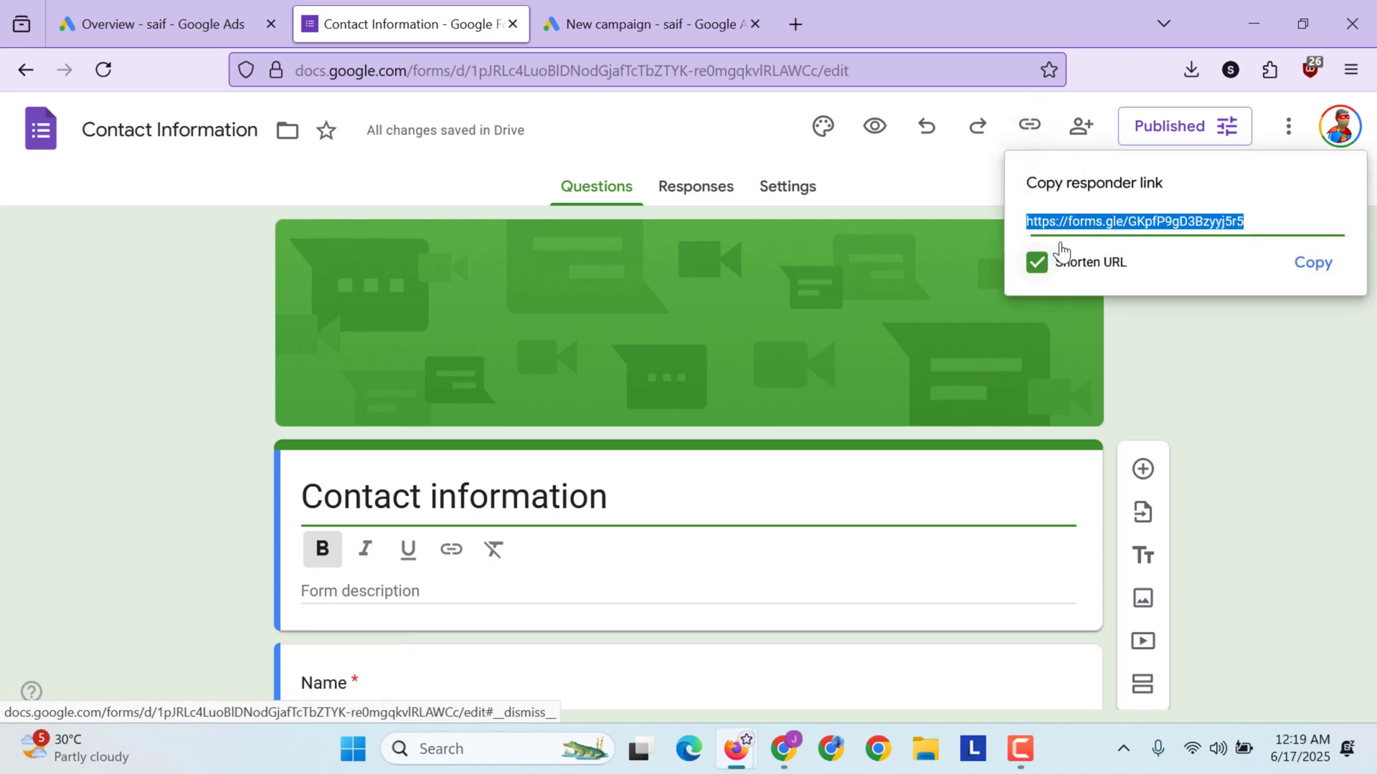
{"action": "left_click", "coordinate": [1314, 265]}
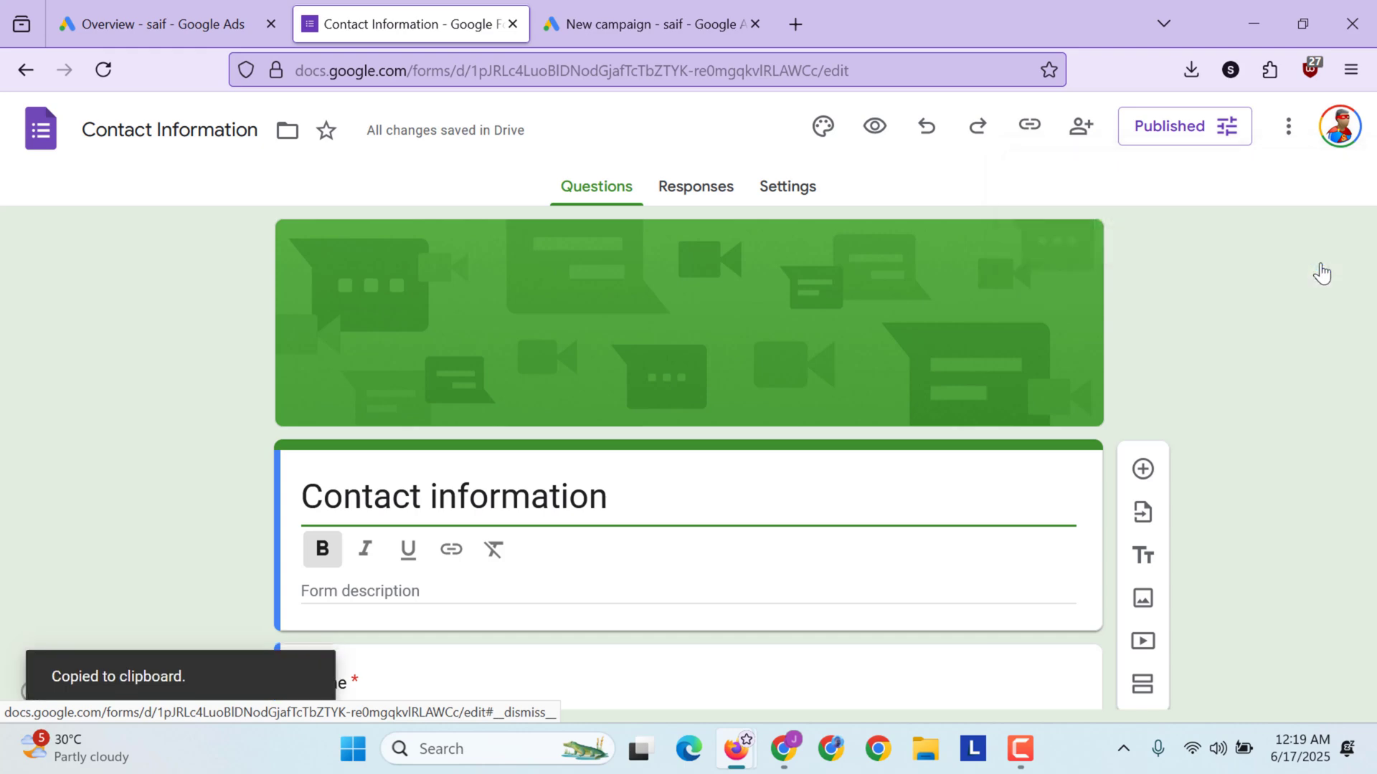
Step: Back in the campaign setup, attempt to paste the link into the business website field
{"action": "left_click", "coordinate": [632, 27]}
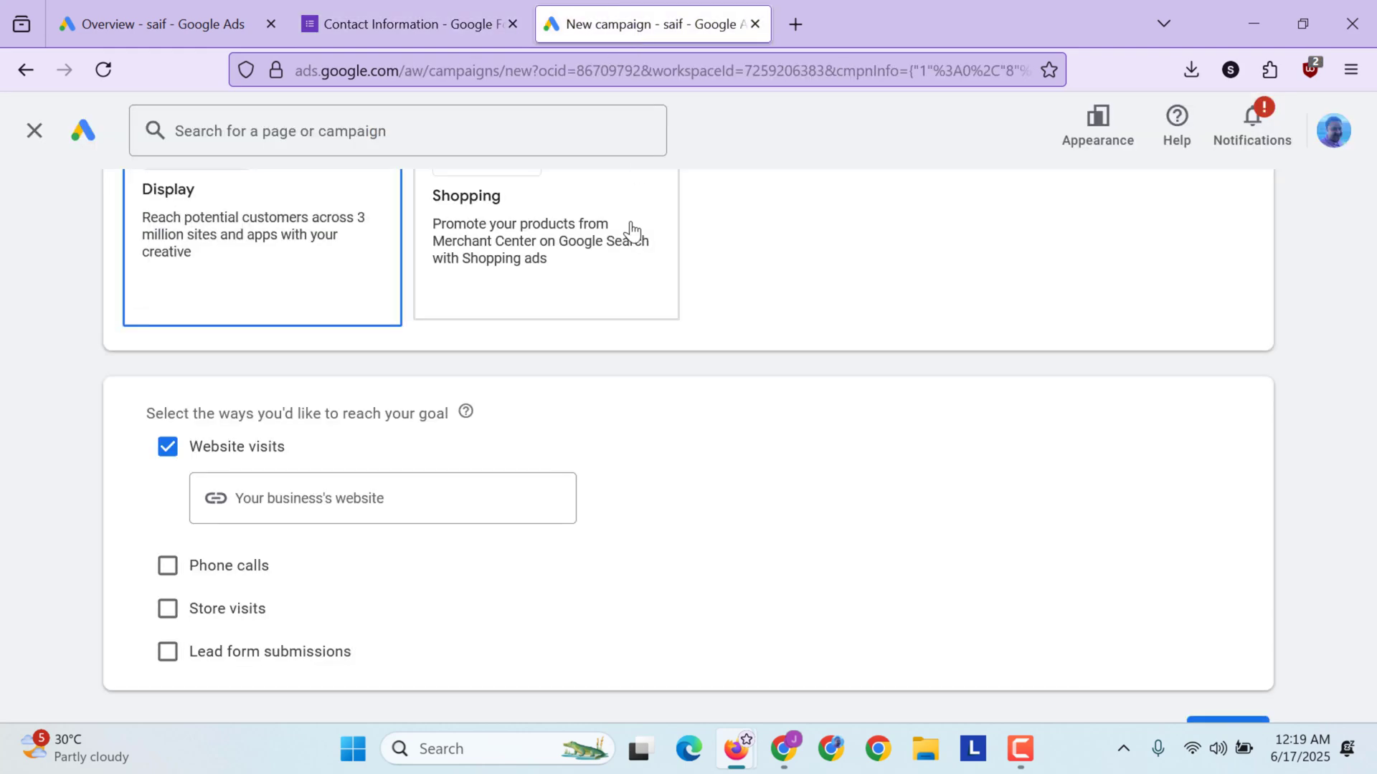
{"action": "left_click", "coordinate": [254, 491]}
{"action": "right_click", "coordinate": [244, 490]}
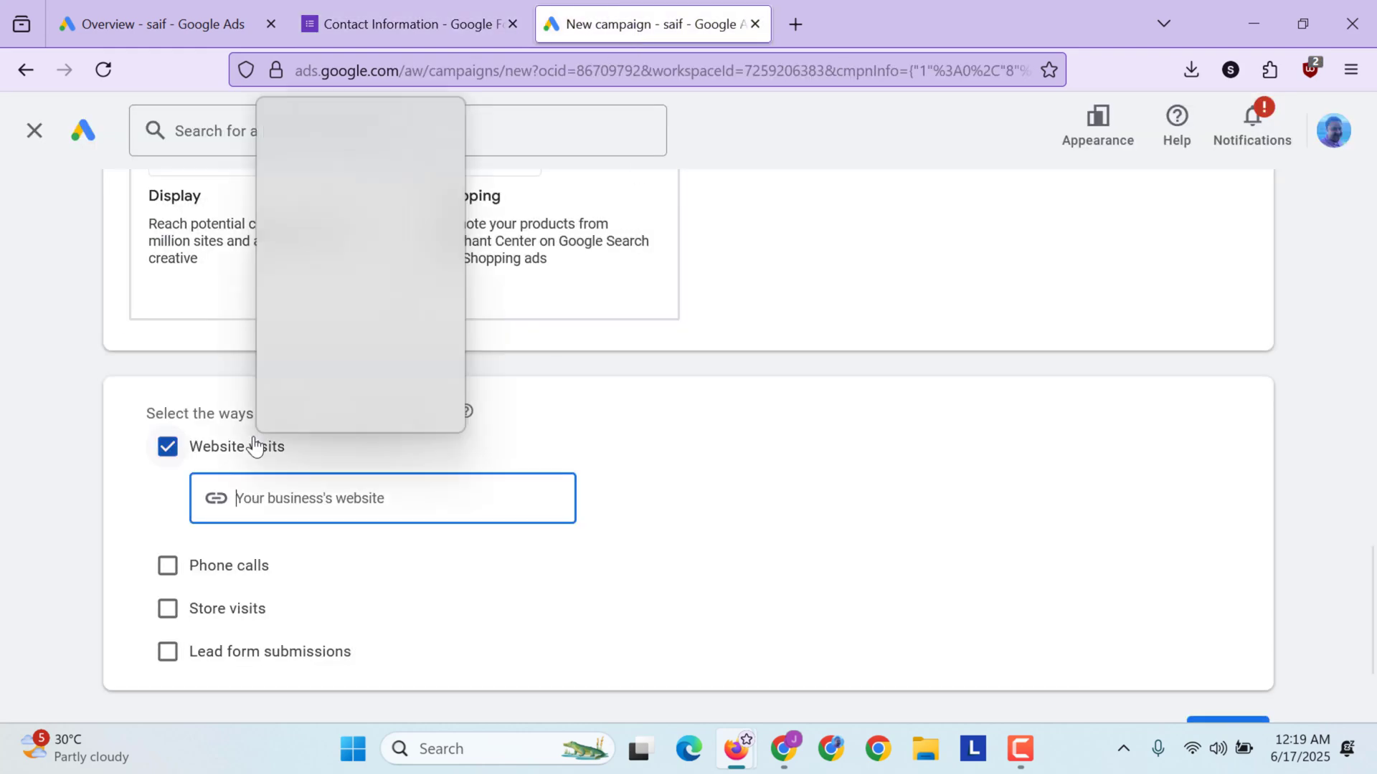
{"action": "left_click", "coordinate": [269, 498]}
{"action": "right_click", "coordinate": [269, 498]}
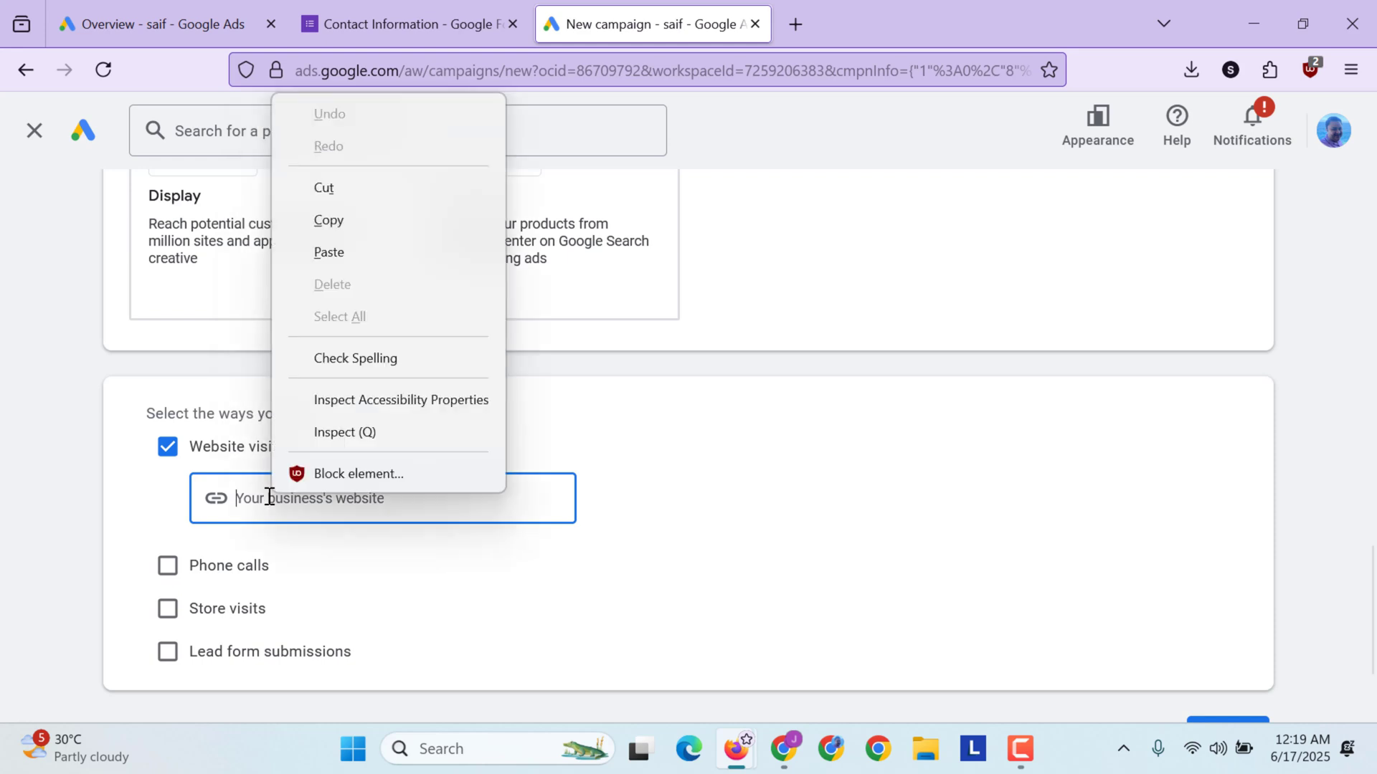
{"action": "left_click", "coordinate": [346, 219]}
{"action": "left_click", "coordinate": [303, 458]}
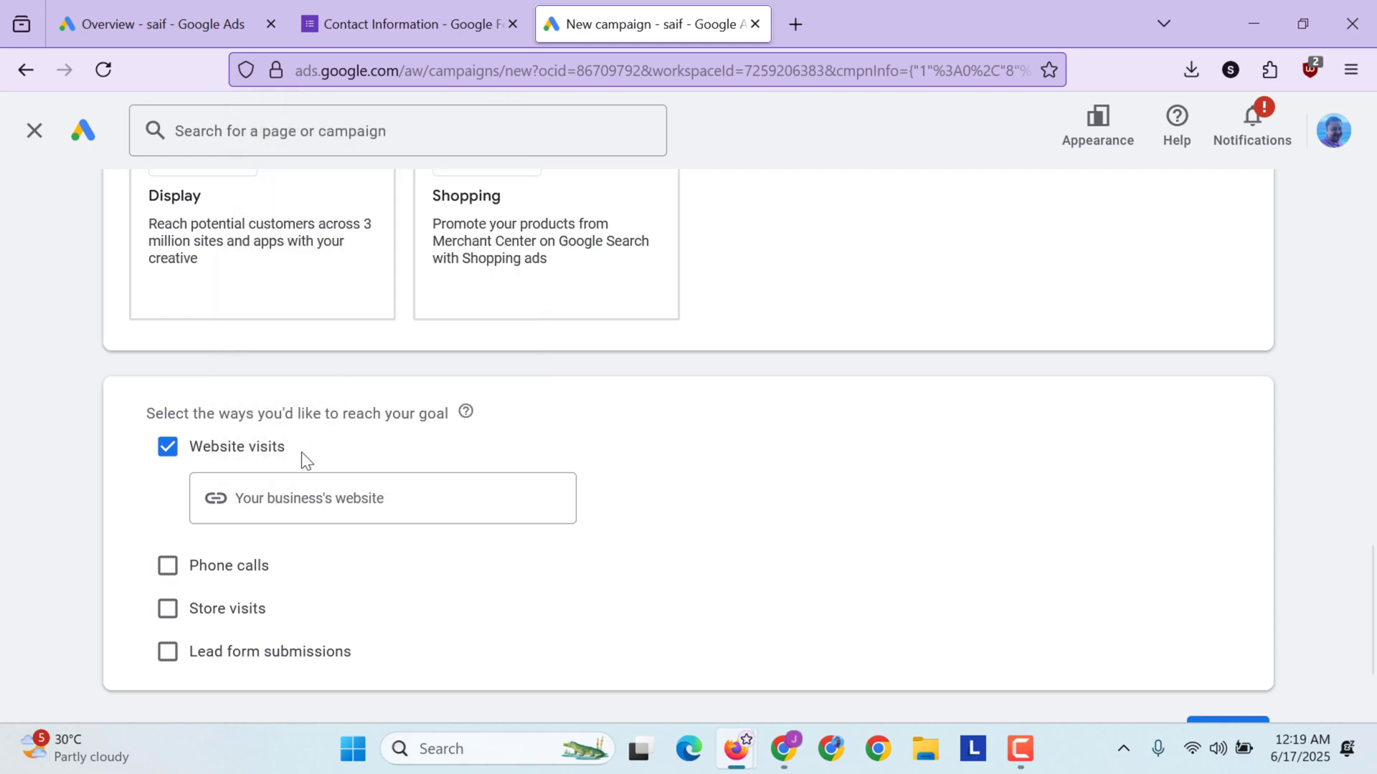
Step: Re-copy the form's shortened responder link and return to the empty website field
{"action": "left_click", "coordinate": [427, 16]}
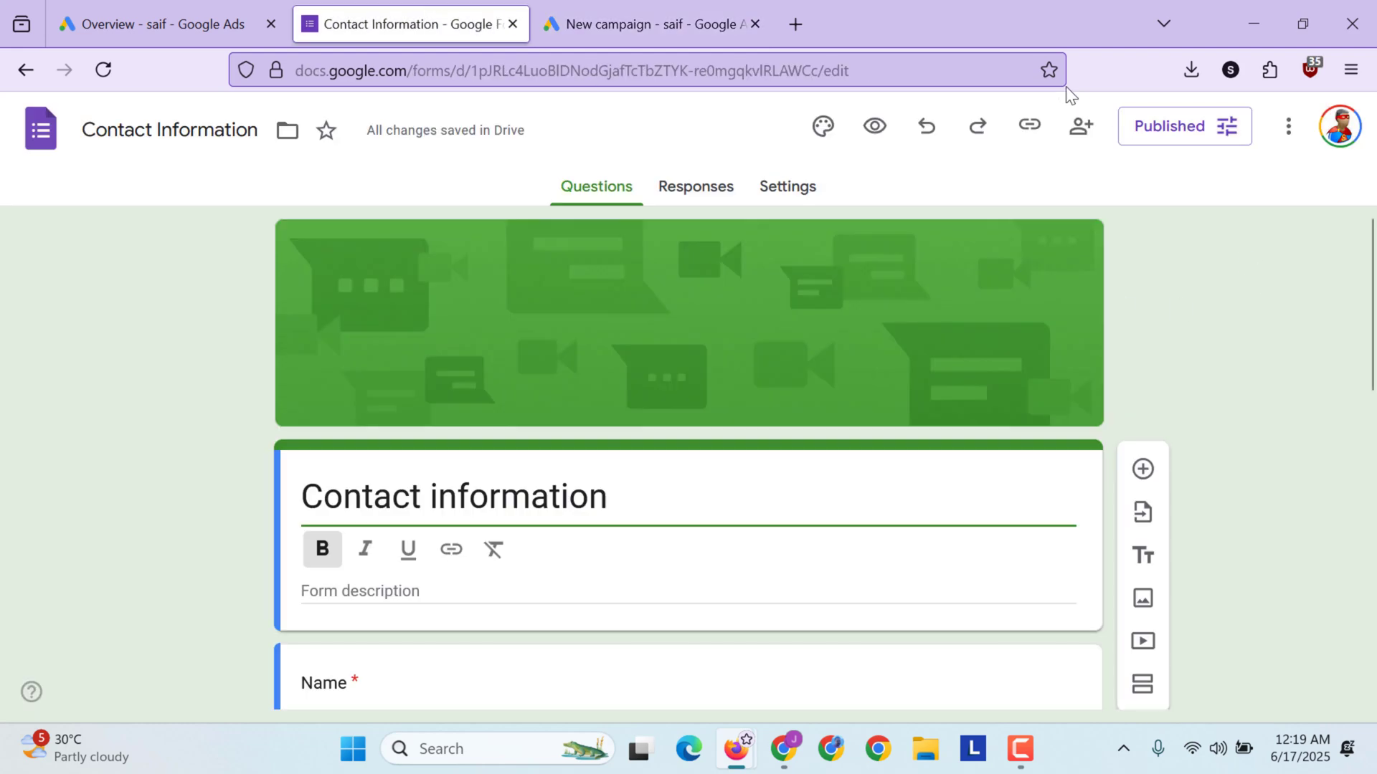
{"action": "left_click", "coordinate": [1032, 126]}
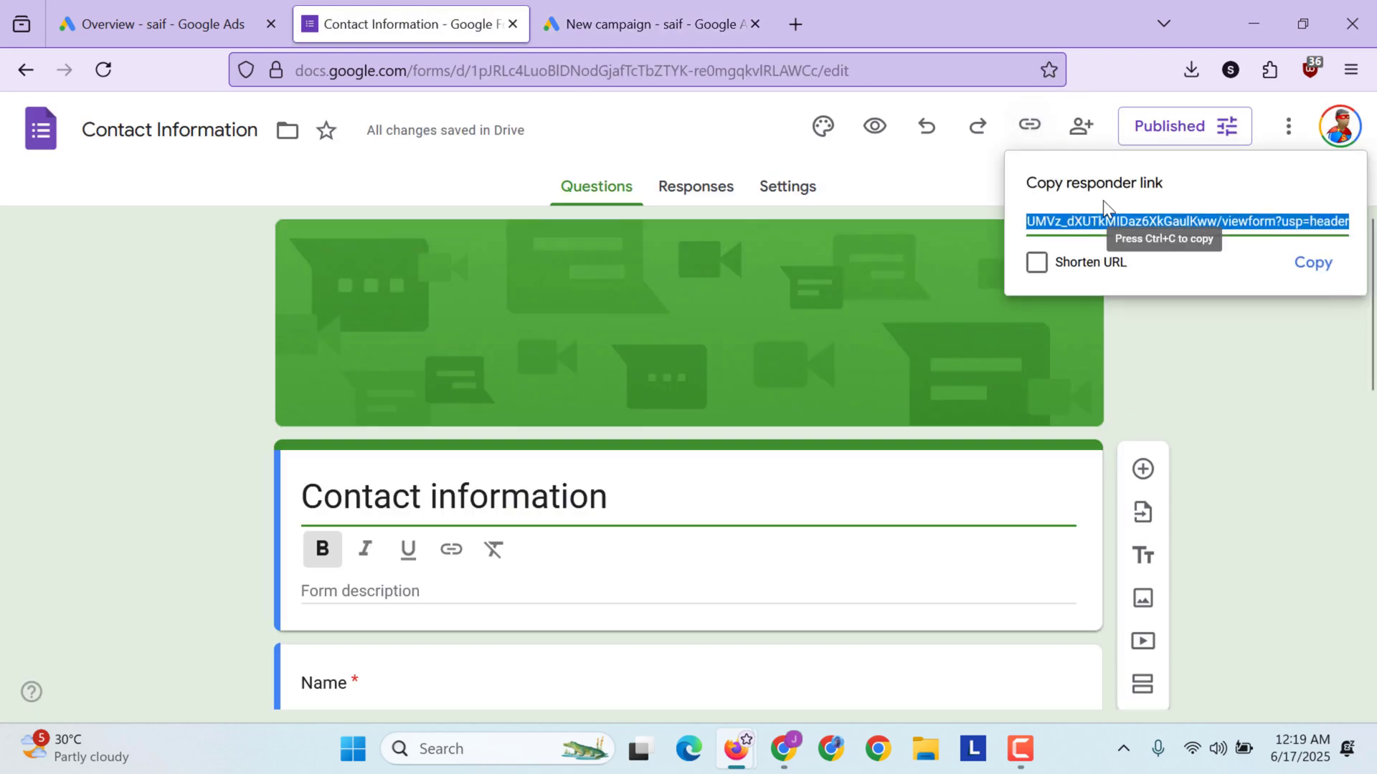
{"action": "left_click", "coordinate": [1065, 261]}
{"action": "left_click", "coordinate": [1304, 268]}
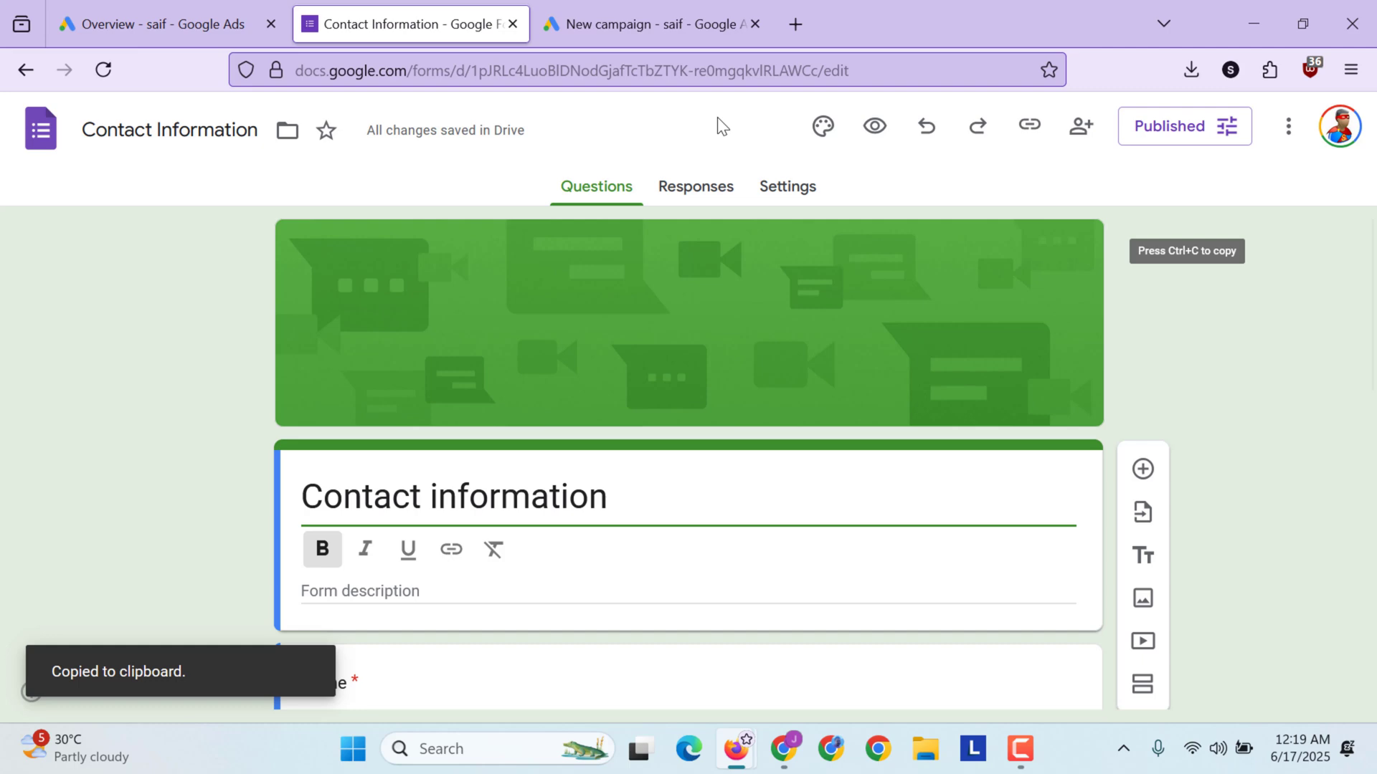
{"action": "left_click", "coordinate": [571, 13]}
{"action": "left_click", "coordinate": [313, 493]}
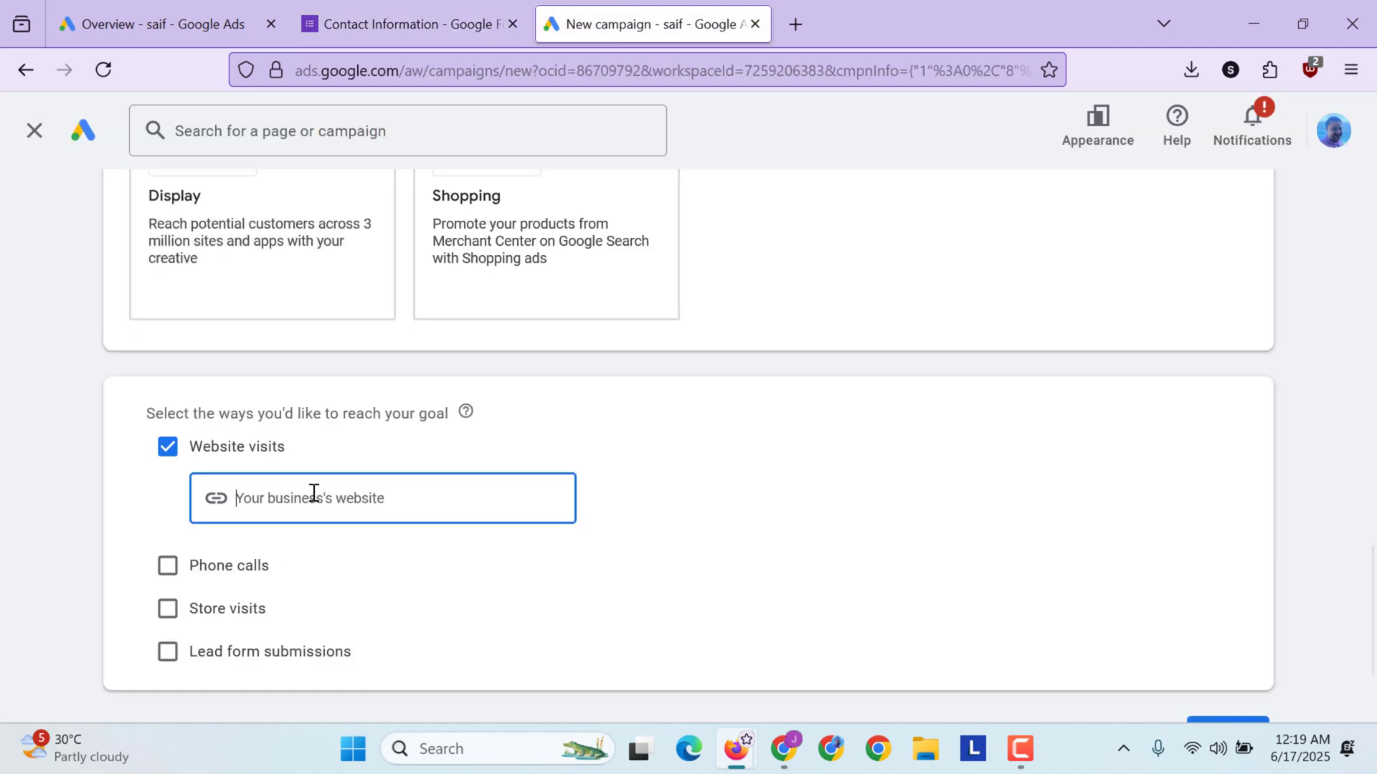
{"action": "key", "text": "ctrl+v"}
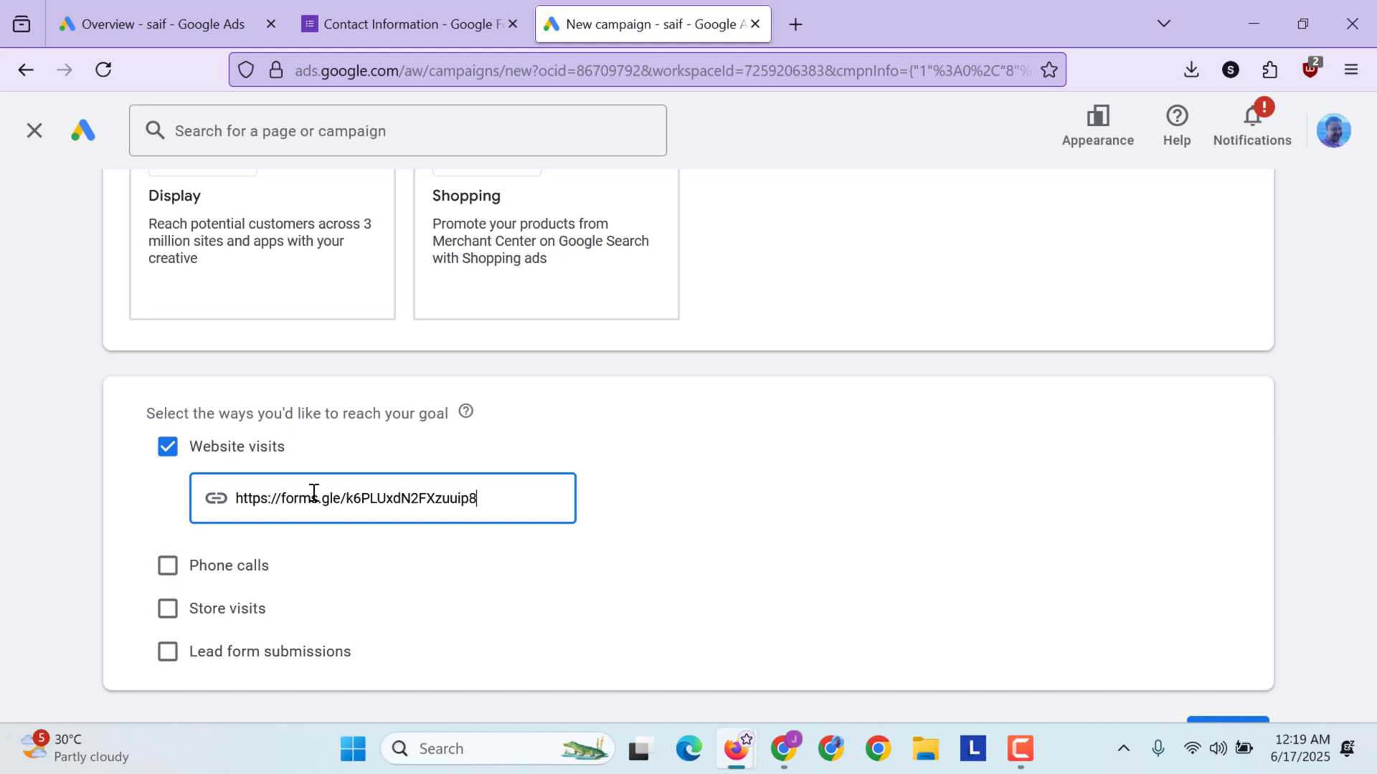
{"action": "triple_click", "coordinate": [313, 494]}
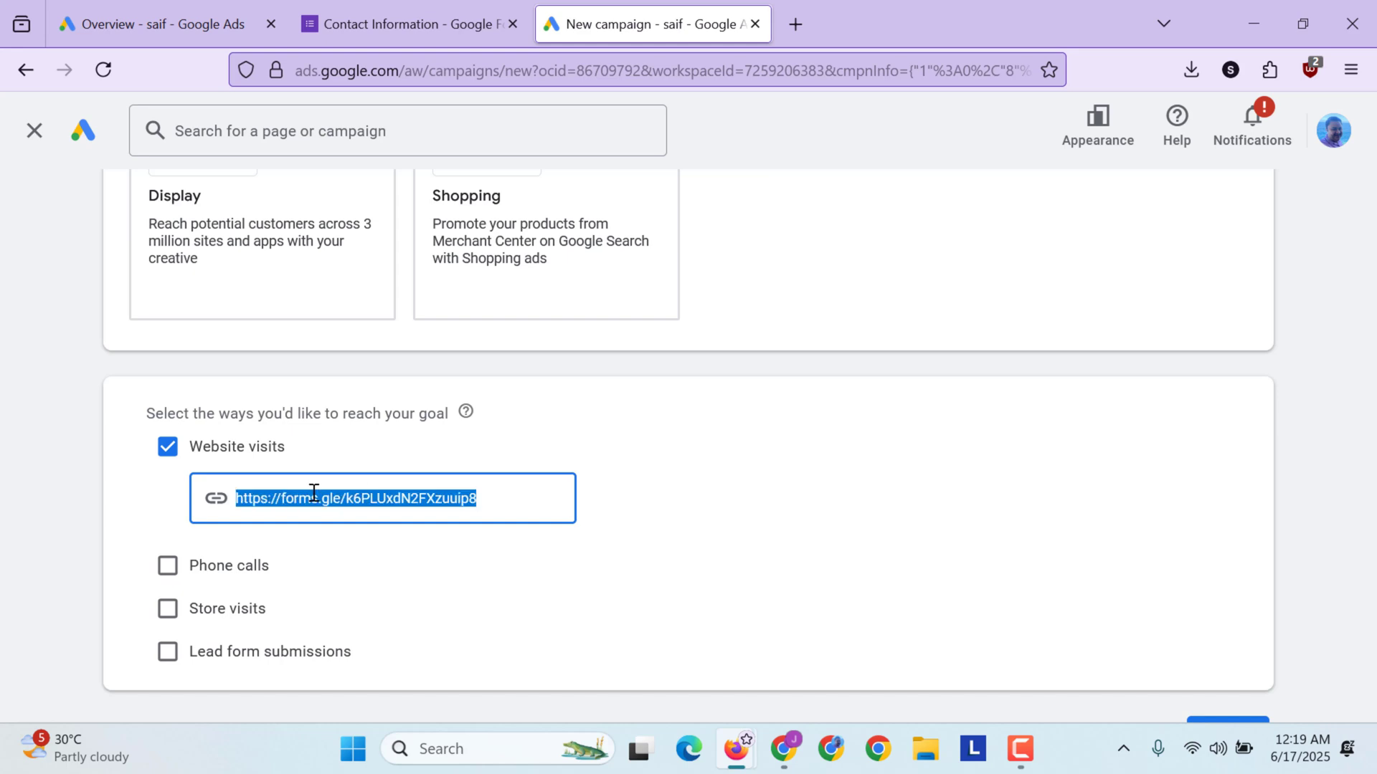
{"action": "type", "text": "sa"}
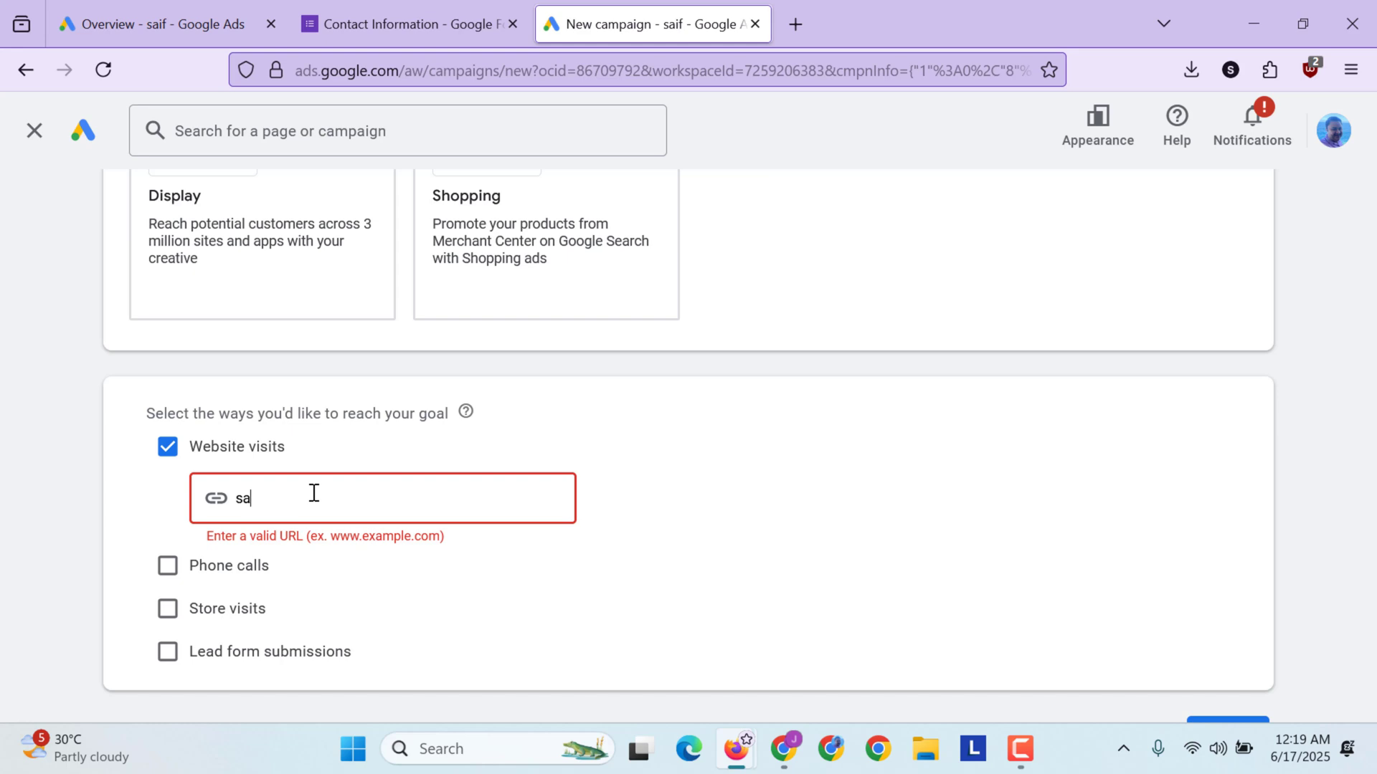
{"action": "key", "text": "BackSpace"}
{"action": "key", "text": "BackSpace"}
{"action": "type", "text": "www."}
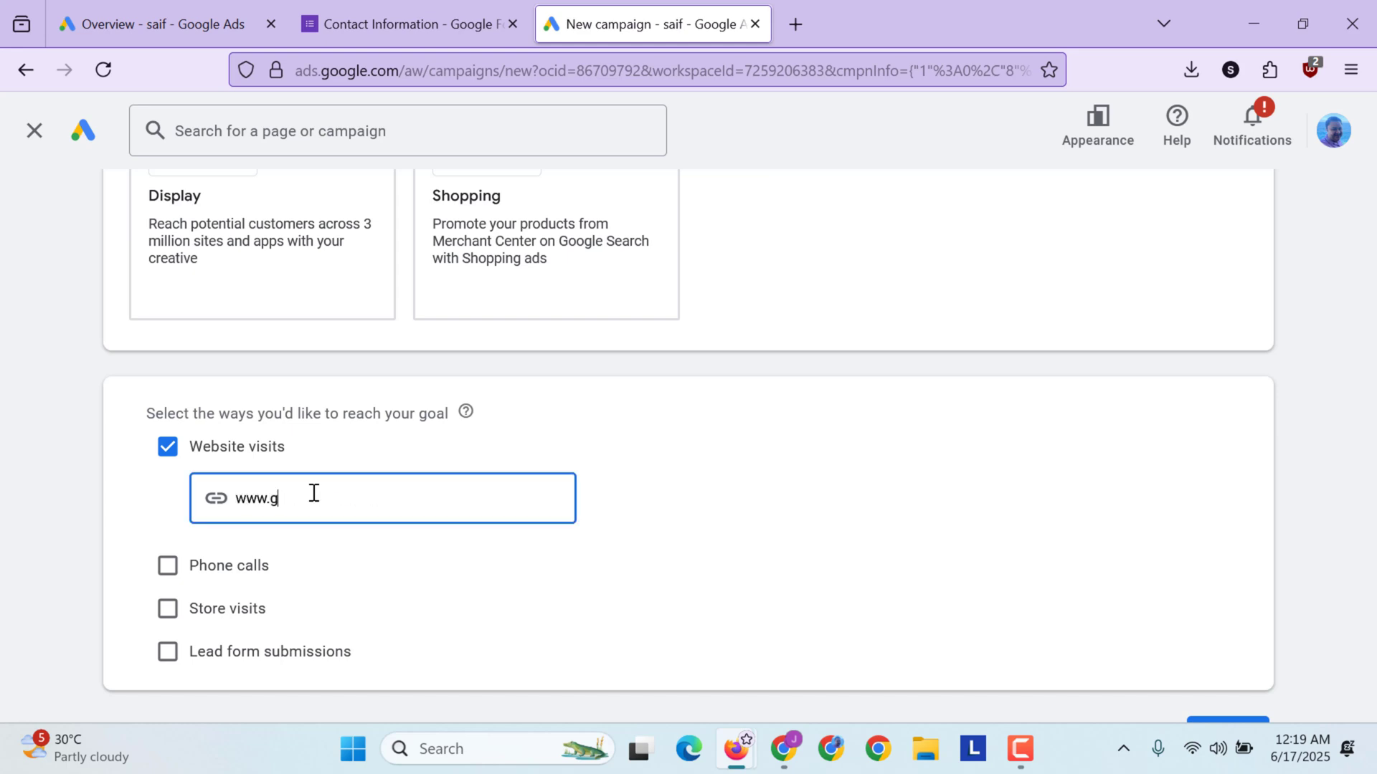
{"action": "type", "text": "google.c"}
{"action": "type", "text": "om"}
{"action": "key", "text": "ctrl+a"}
{"action": "type", "text": "www.si"}
Step: Make Lead form submissions the only goal method, dropping Website visits and Store visits
{"action": "left_click", "coordinate": [211, 622]}
{"action": "scroll", "coordinate": [209, 622], "scroll_direction": "down", "scroll_amount": 2}
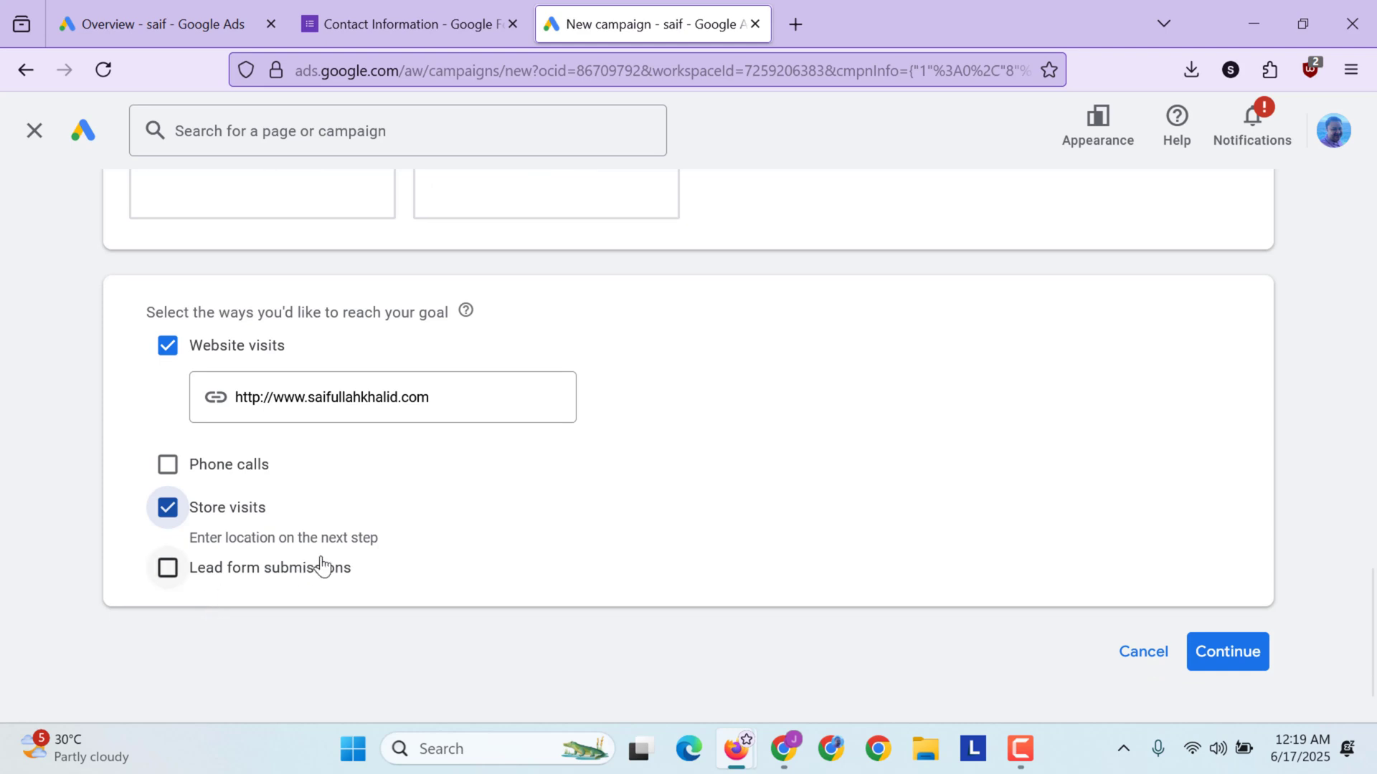
{"action": "left_click", "coordinate": [299, 573]}
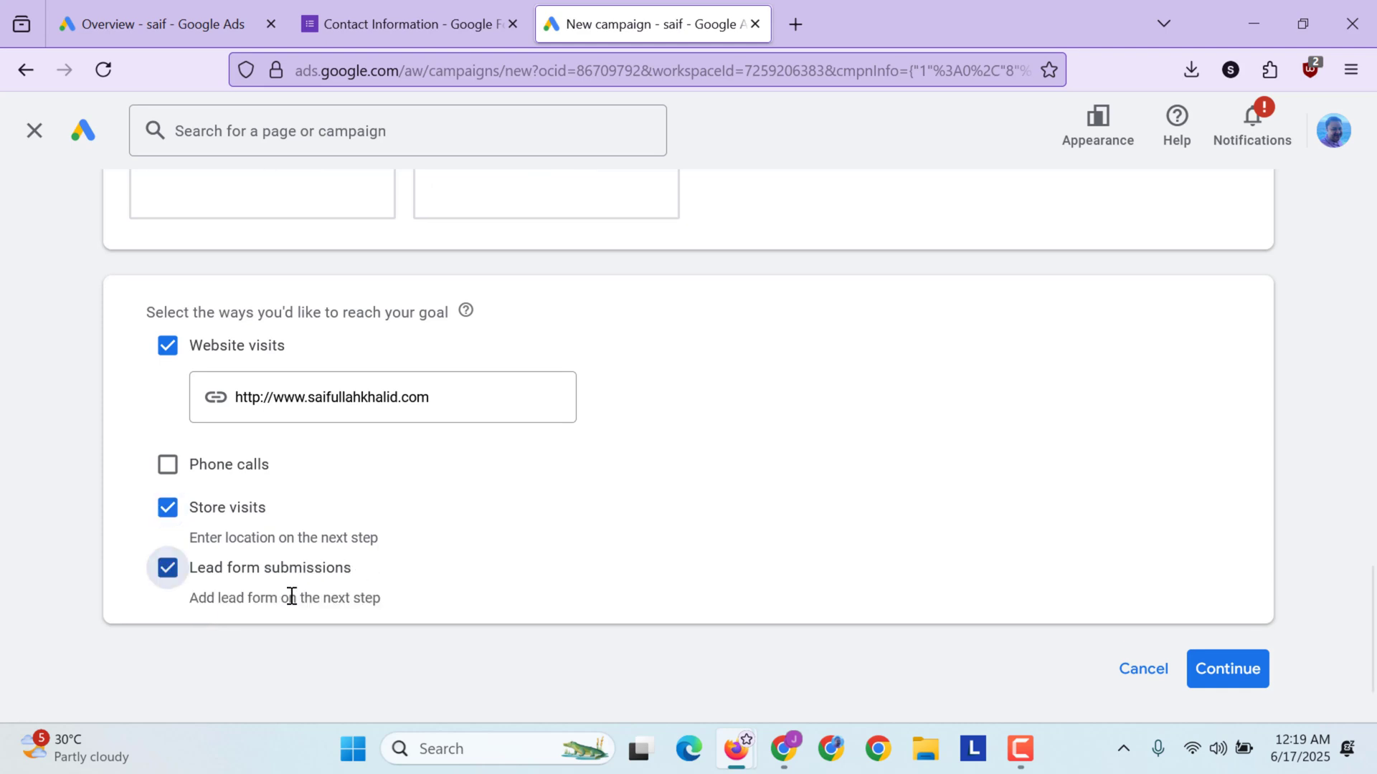
{"action": "left_click", "coordinate": [168, 345]}
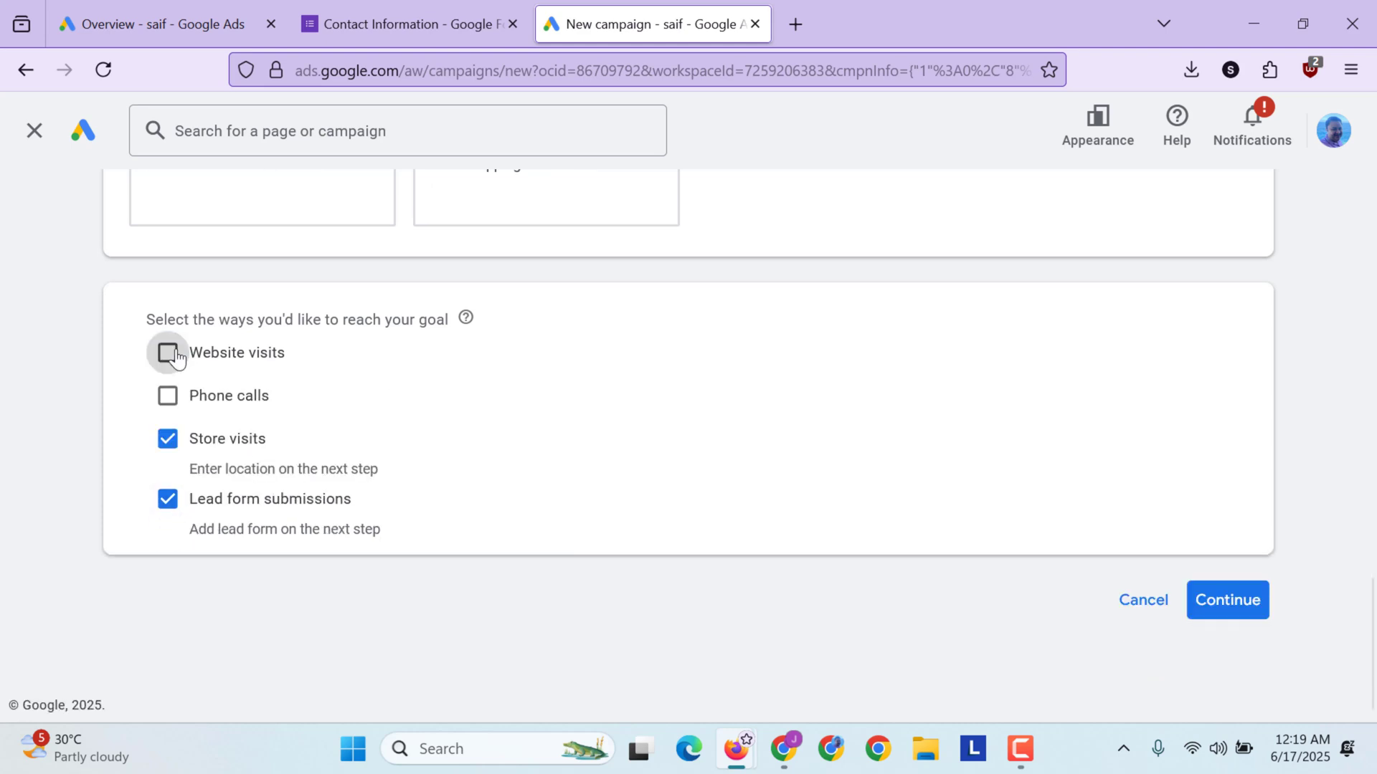
{"action": "left_click", "coordinate": [168, 439]}
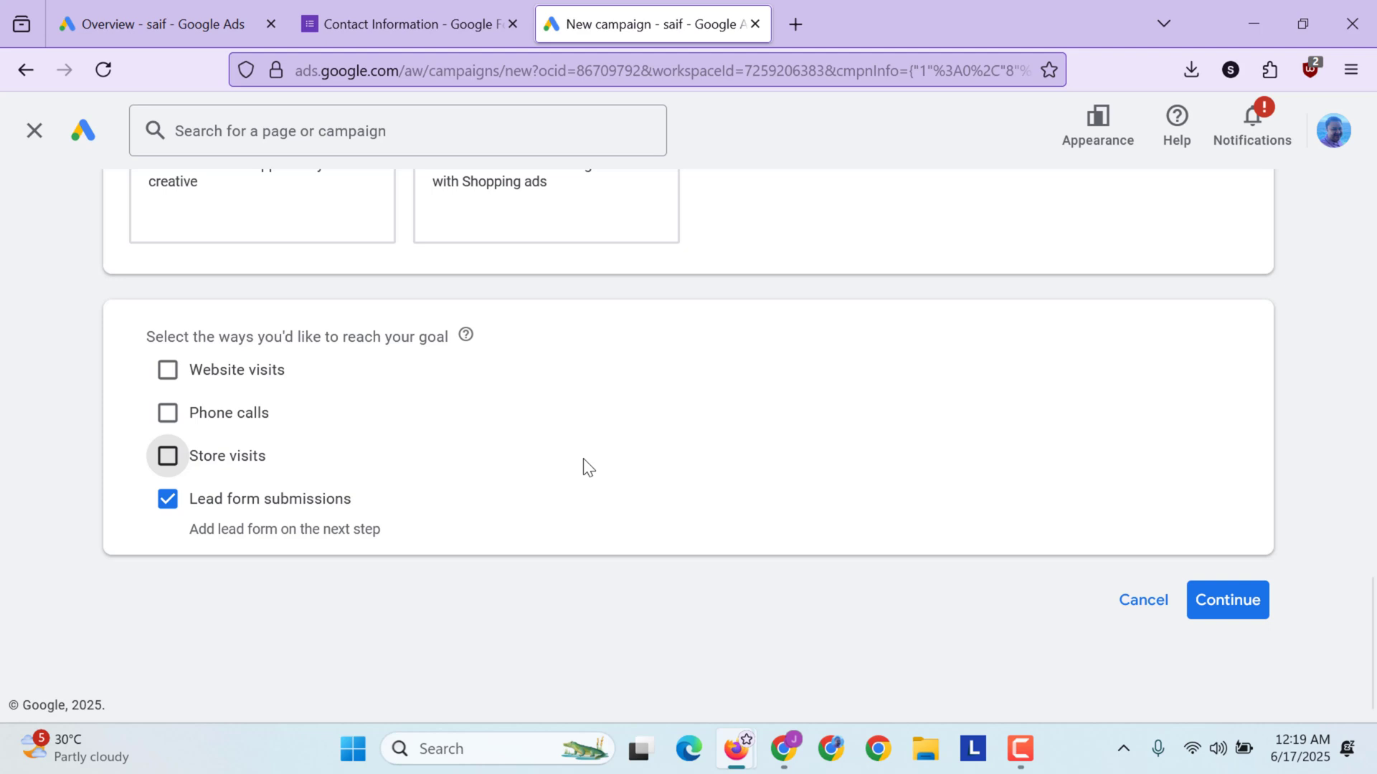
Step: Rename the campaign from Leads-Search-2 to erp-lead and continue to Bidding
{"action": "left_click", "coordinate": [1218, 605]}
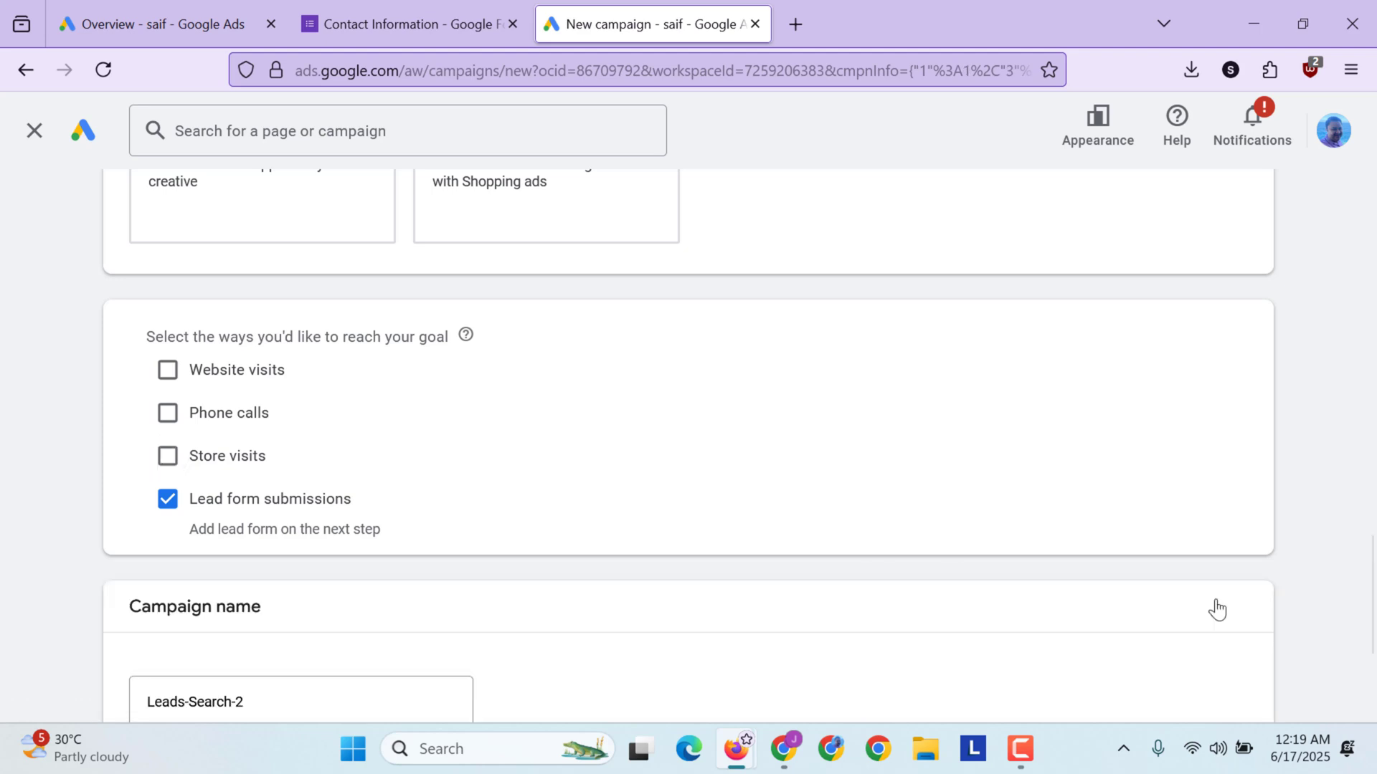
{"action": "scroll", "coordinate": [477, 531], "scroll_direction": "down", "scroll_amount": 3}
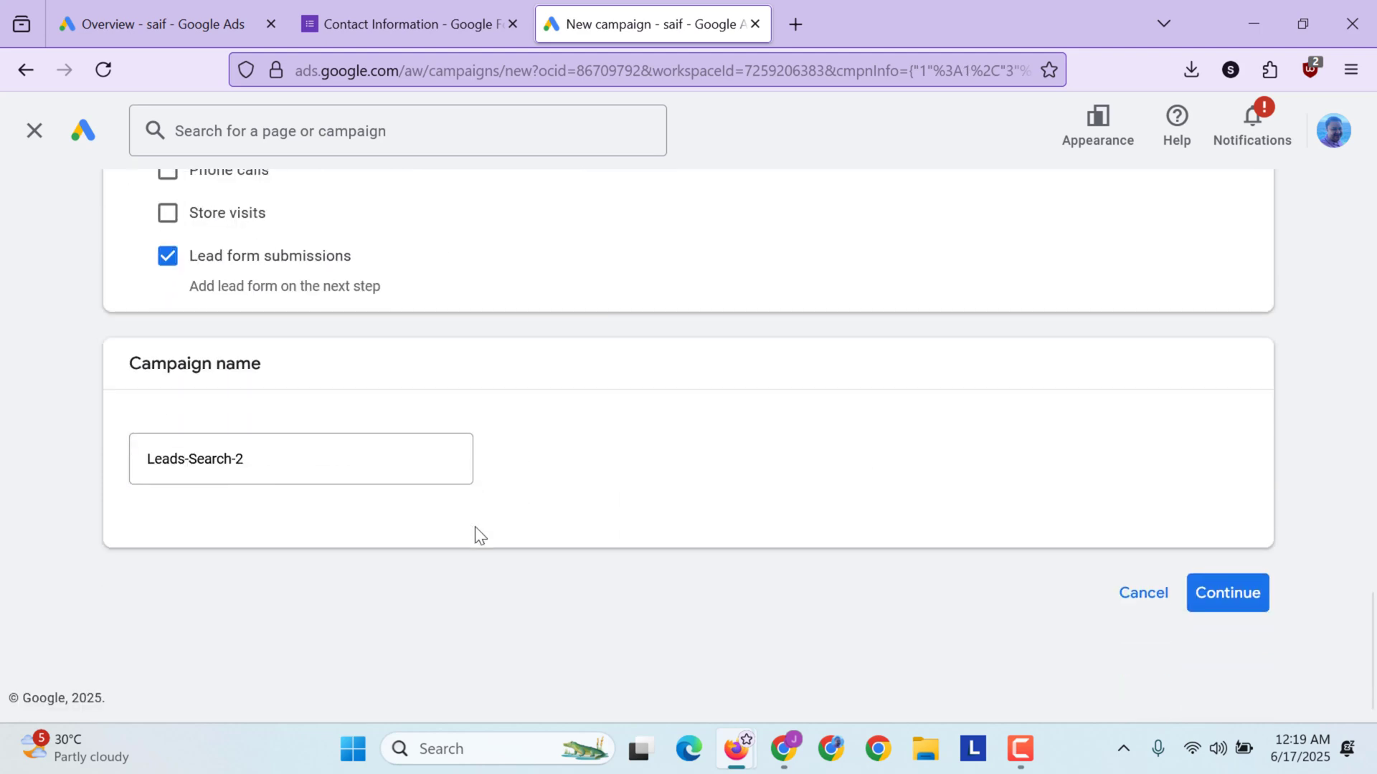
{"action": "left_click", "coordinate": [273, 453]}
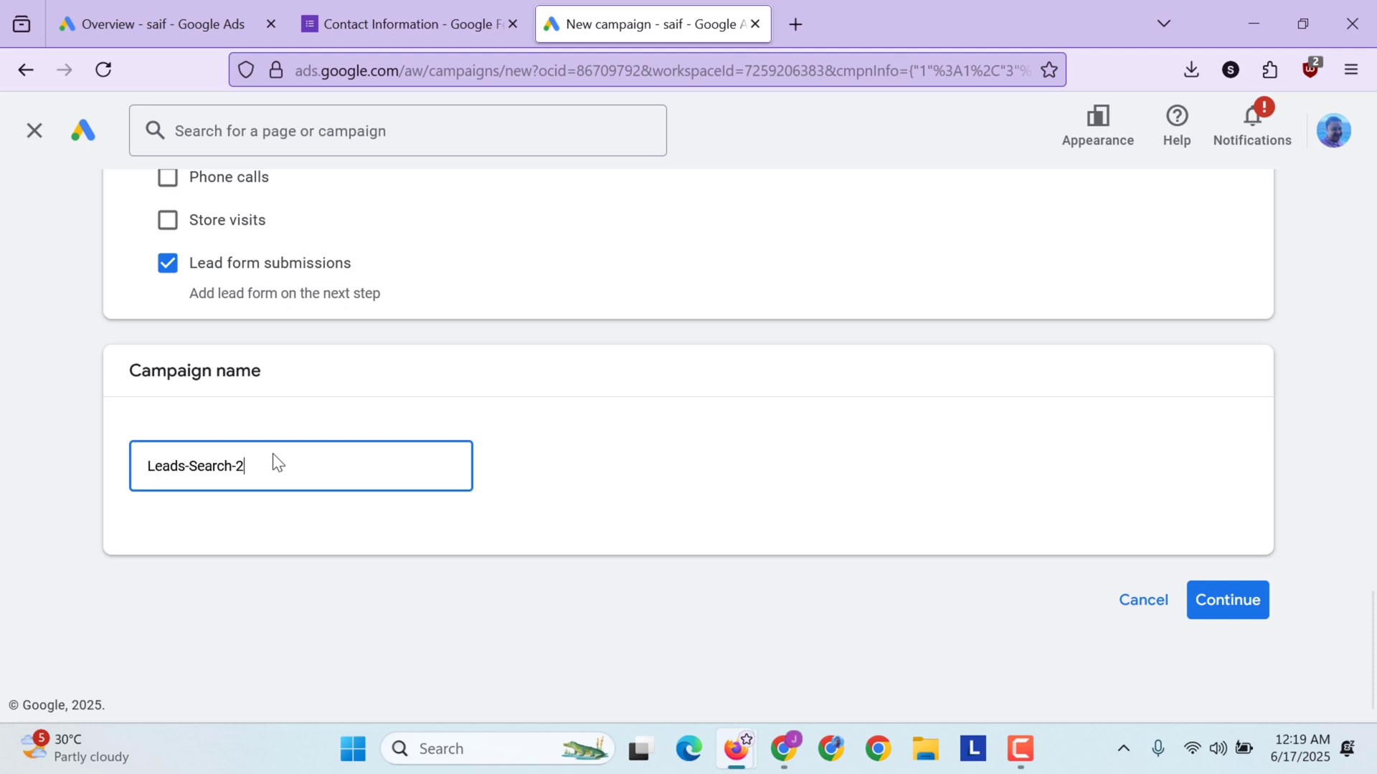
{"action": "triple_click", "coordinate": [209, 471]}
{"action": "type", "text": "t"}
{"action": "left_click", "coordinate": [1233, 607]}
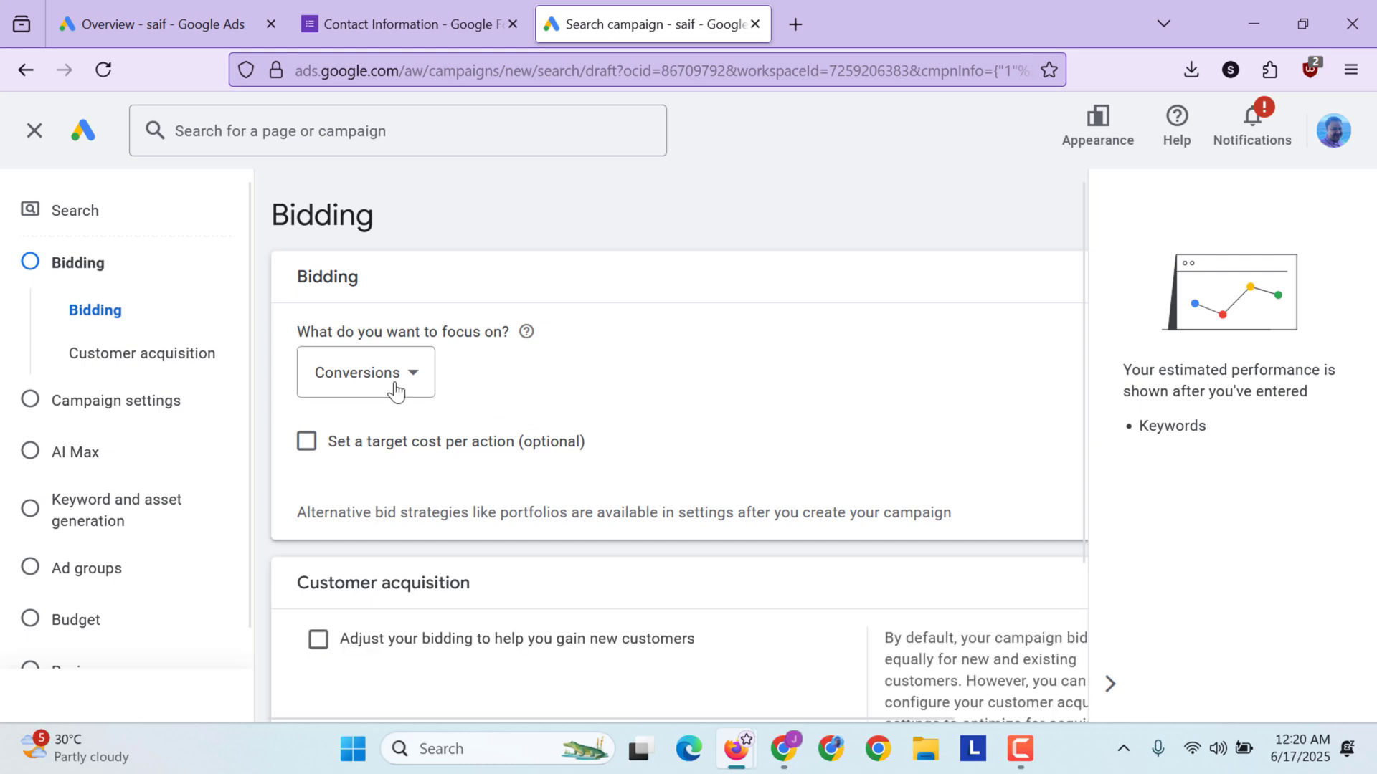
Step: Keep Conversions as the bidding focus and set a target CPA of SAR 50
{"action": "left_click", "coordinate": [395, 391]}
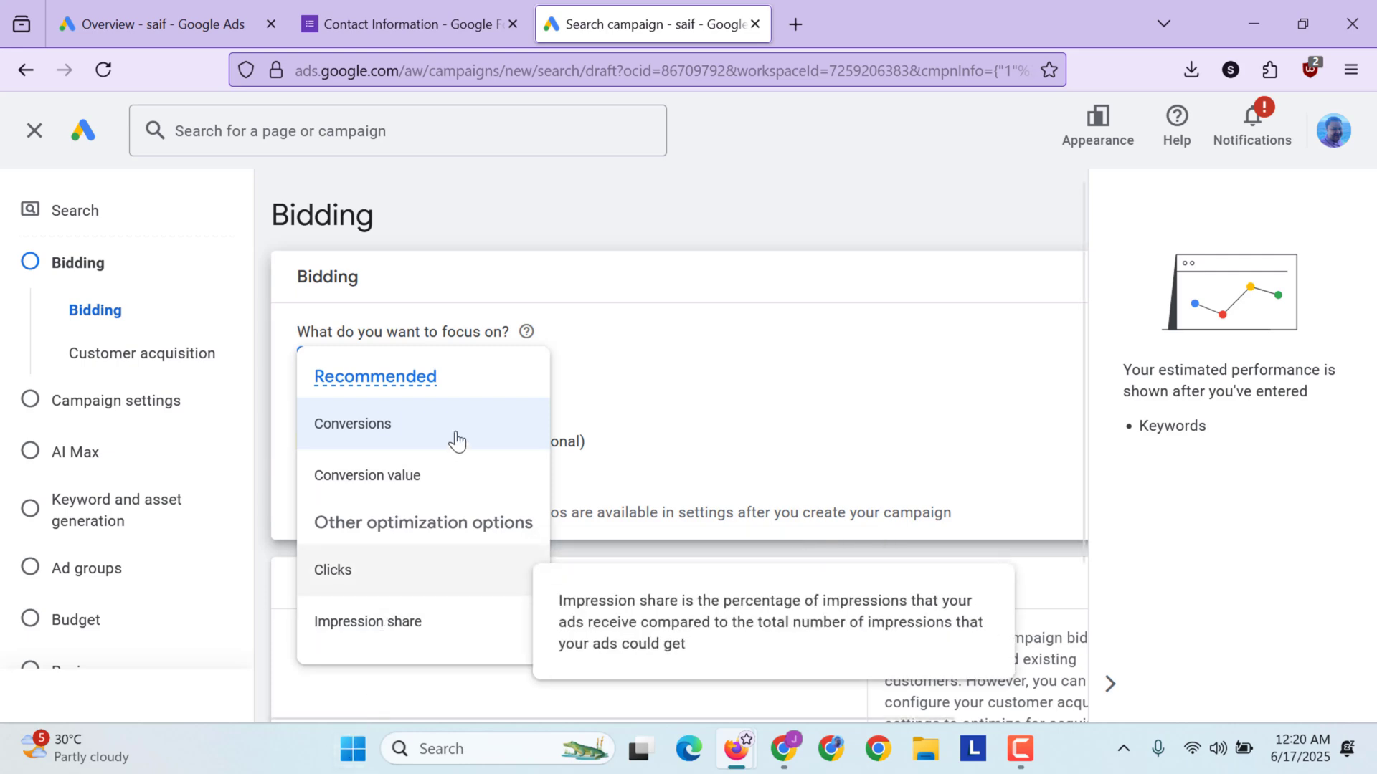
{"action": "left_click", "coordinate": [416, 430]}
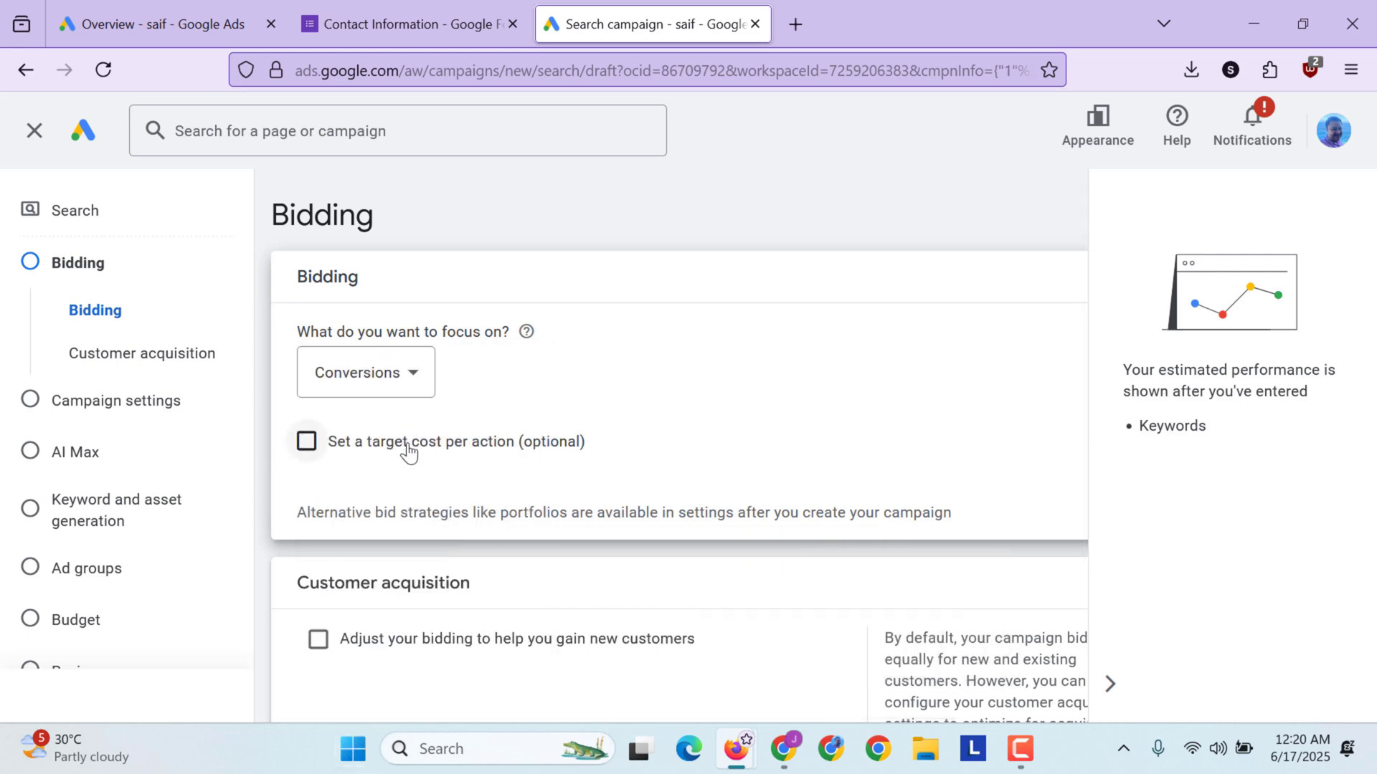
{"action": "left_click", "coordinate": [408, 449]}
{"action": "left_click", "coordinate": [380, 522]}
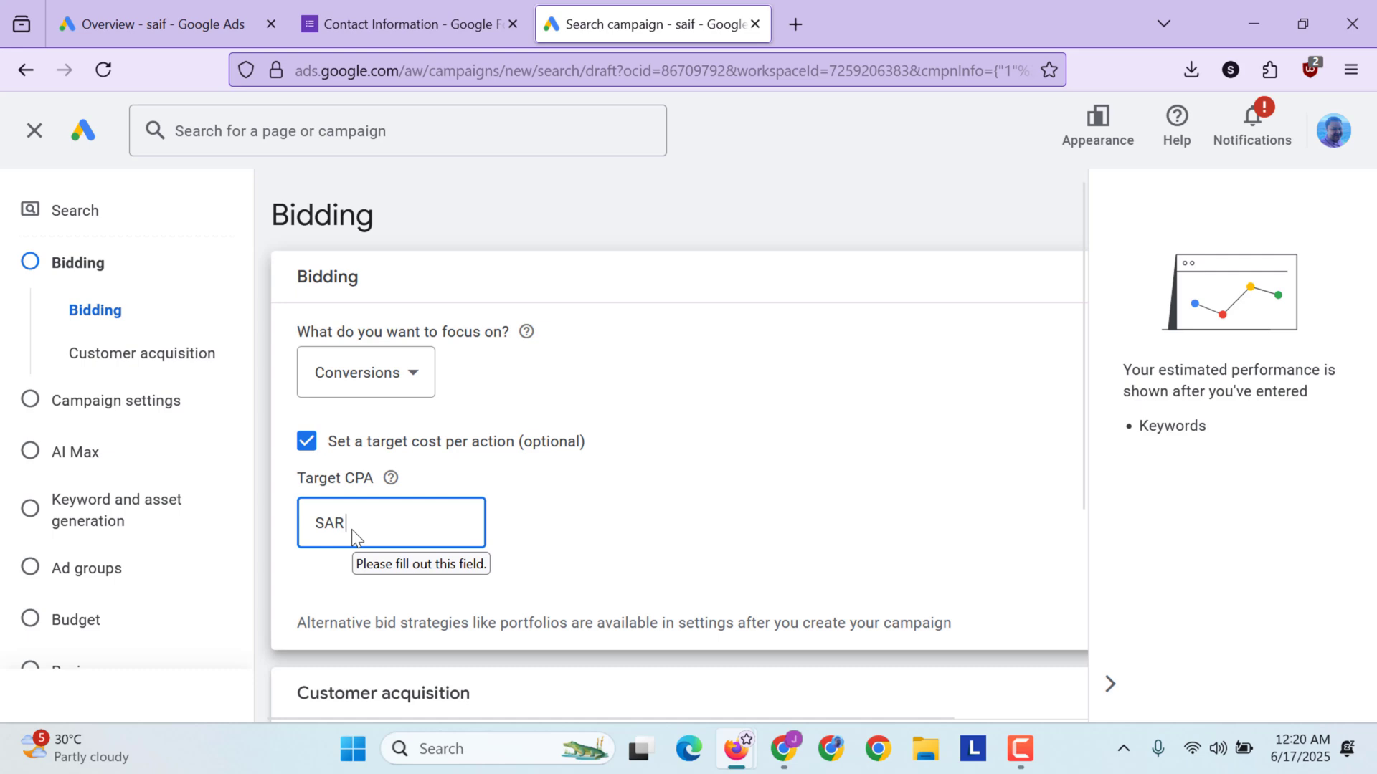
{"action": "type", "text": "500"}
{"action": "left_click", "coordinate": [712, 593]}
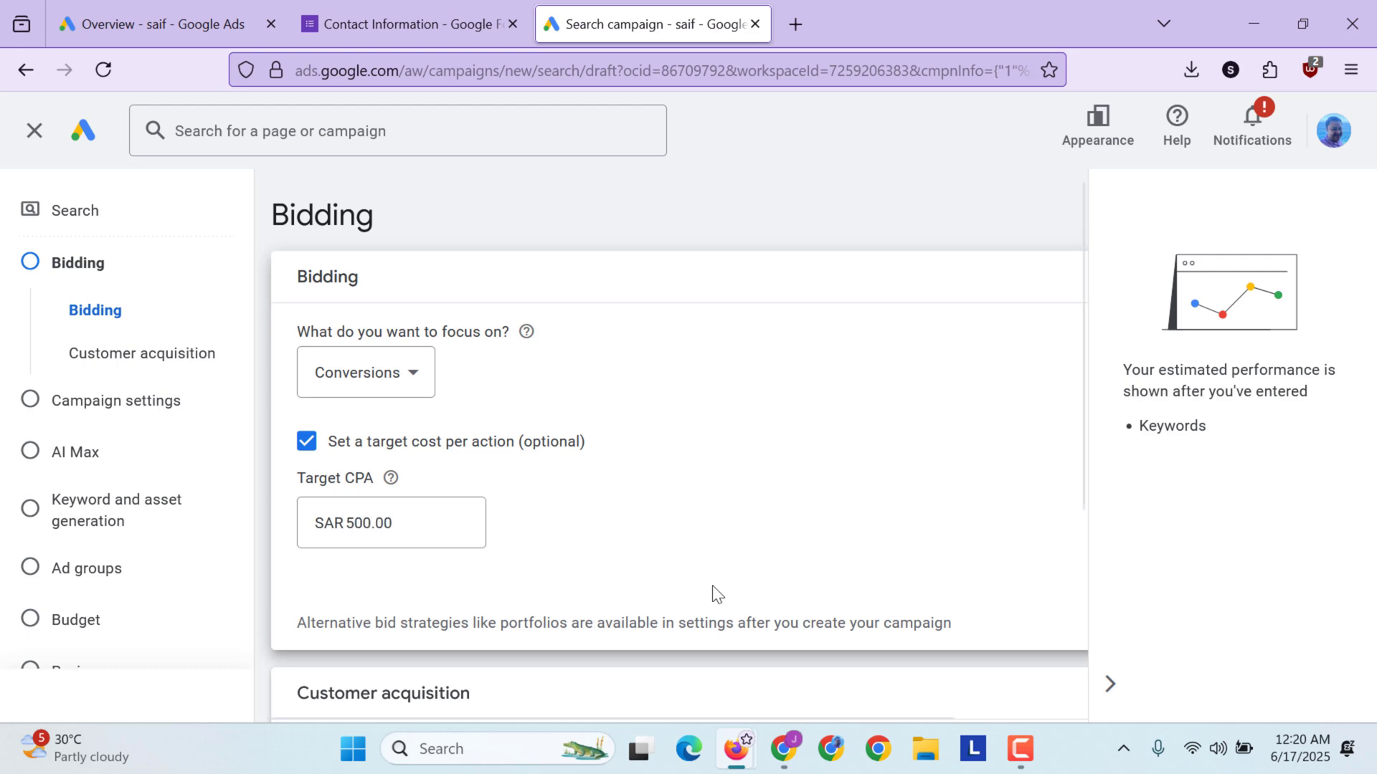
{"action": "scroll", "coordinate": [712, 594], "scroll_direction": "down", "scroll_amount": 2}
{"action": "scroll", "coordinate": [713, 594], "scroll_direction": "down", "scroll_amount": 1}
{"action": "left_click", "coordinate": [365, 235]}
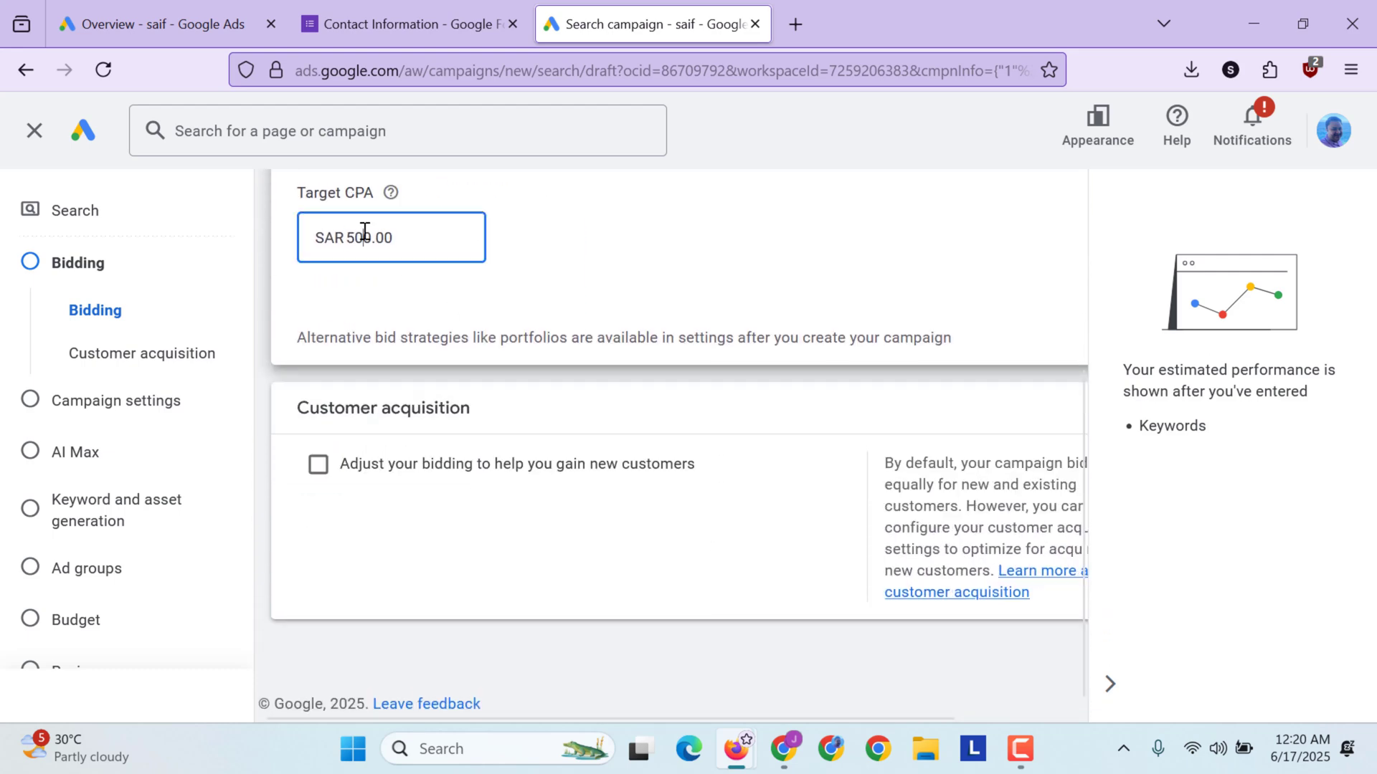
{"action": "type", "text": "5"}
Step: Enable new-customer acquisition with 'Bid for new customers only', confirm, and go to Campaign settings
{"action": "left_click", "coordinate": [615, 331]}
{"action": "left_click", "coordinate": [532, 465]}
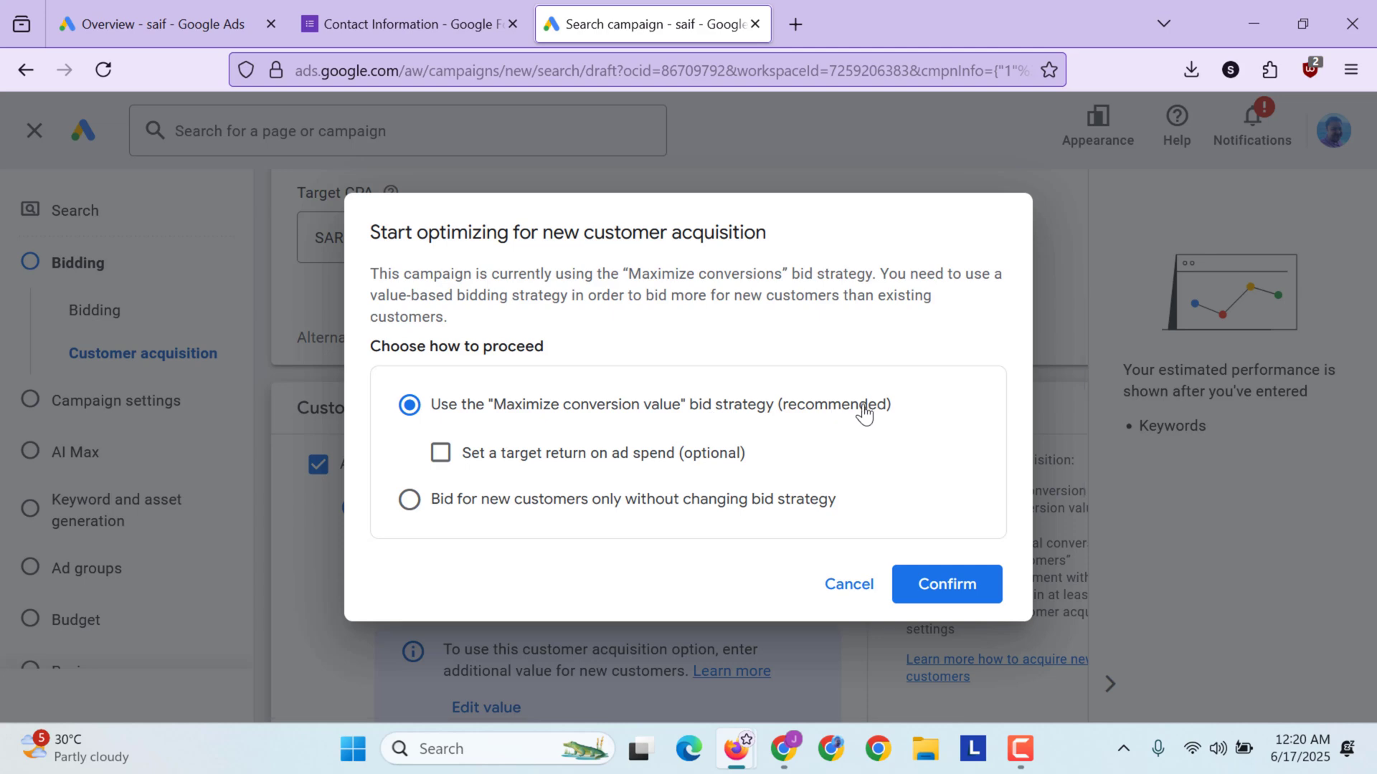
{"action": "left_click", "coordinate": [927, 582]}
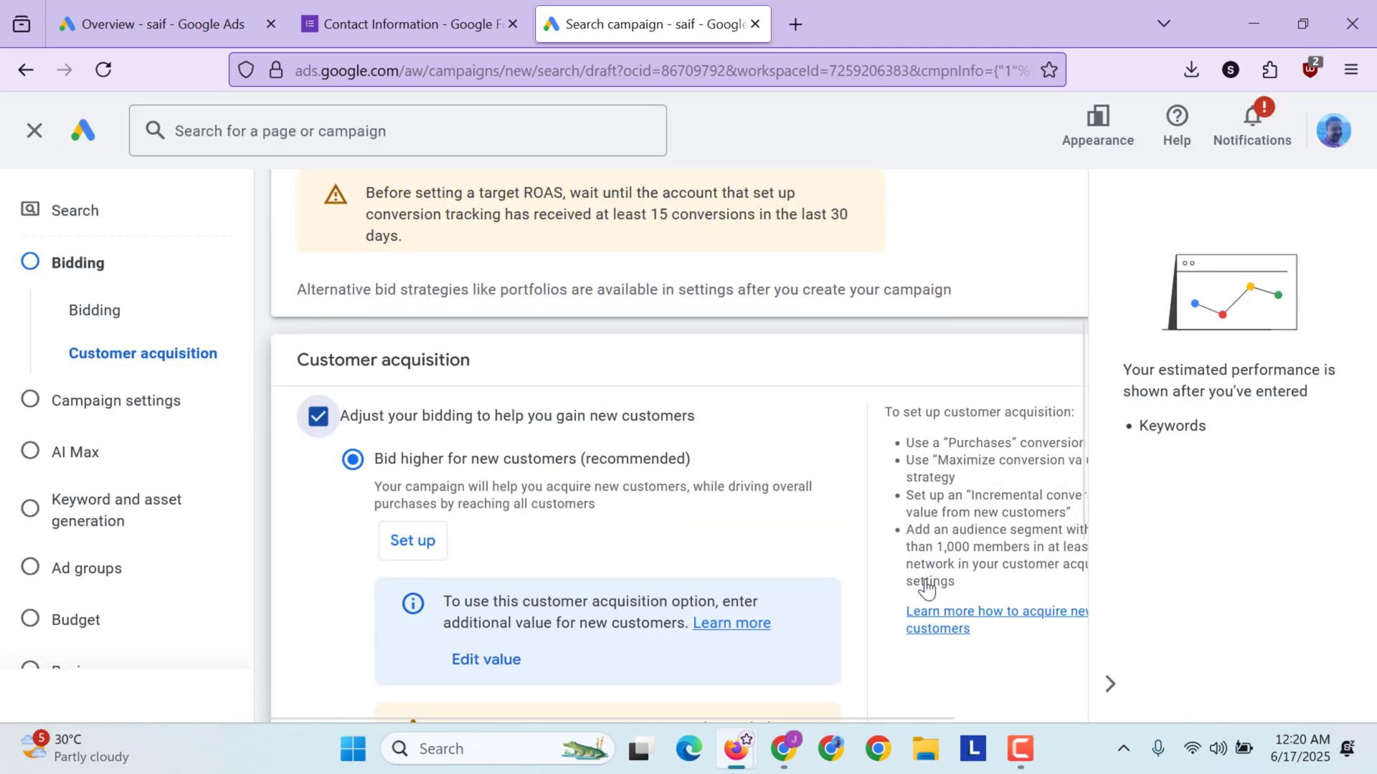
{"action": "scroll", "coordinate": [924, 589], "scroll_direction": "down", "scroll_amount": 3}
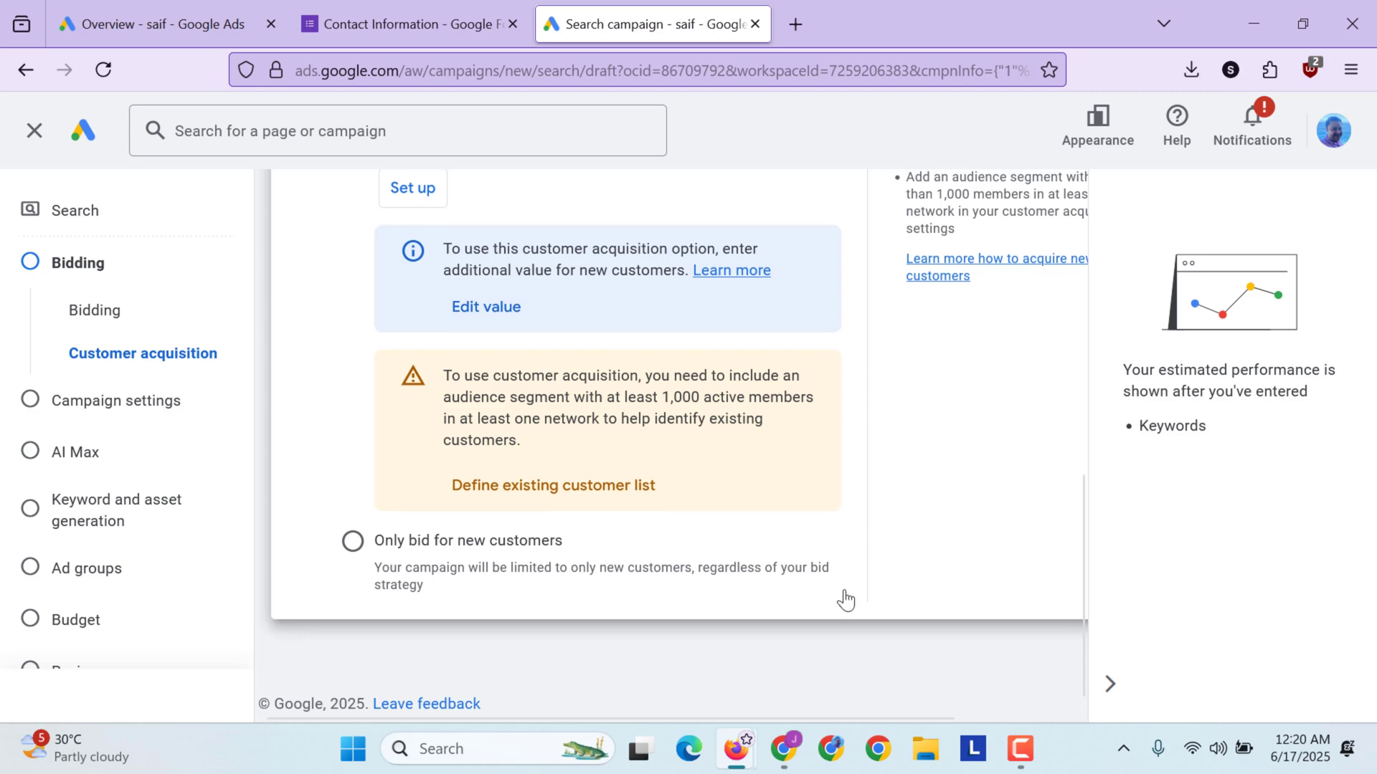
{"action": "scroll", "coordinate": [845, 600], "scroll_direction": "up", "scroll_amount": 2}
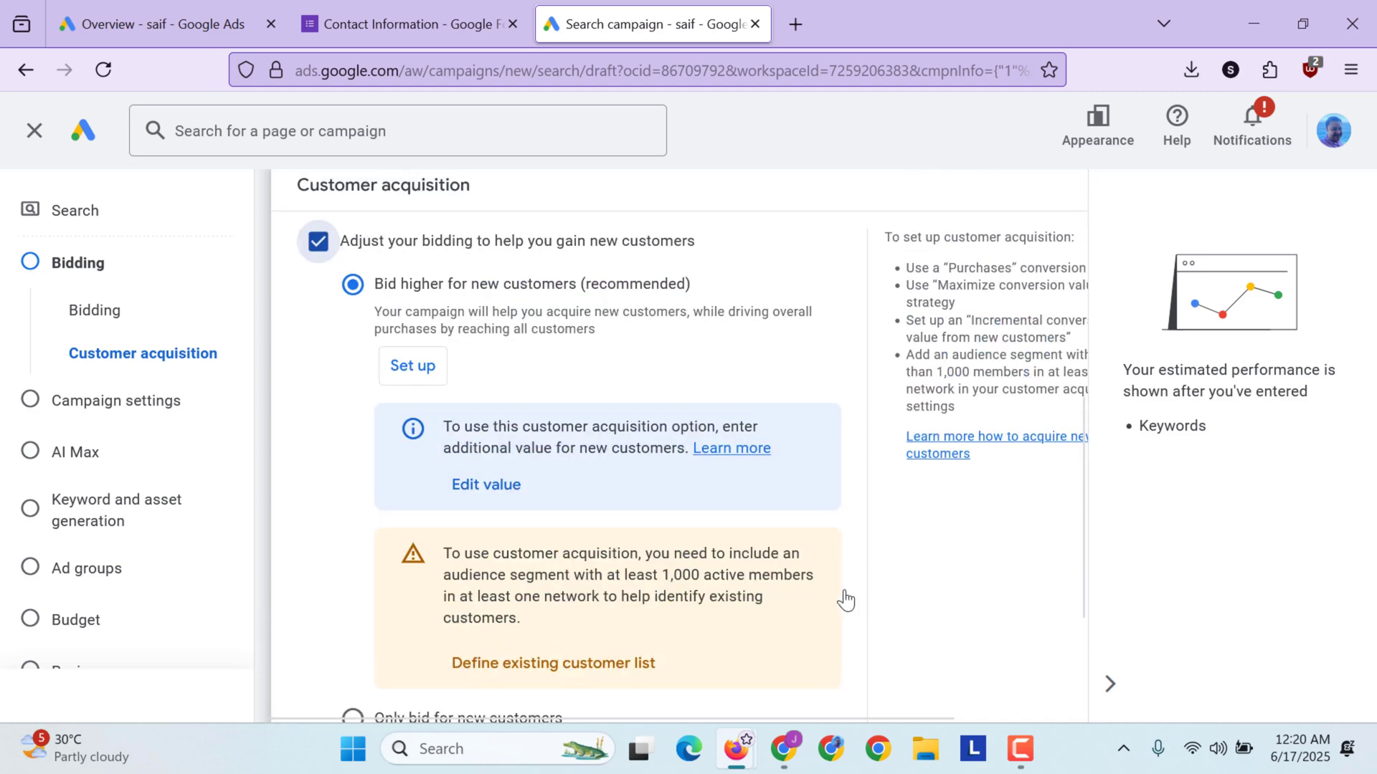
{"action": "scroll", "coordinate": [844, 600], "scroll_direction": "down", "scroll_amount": 2}
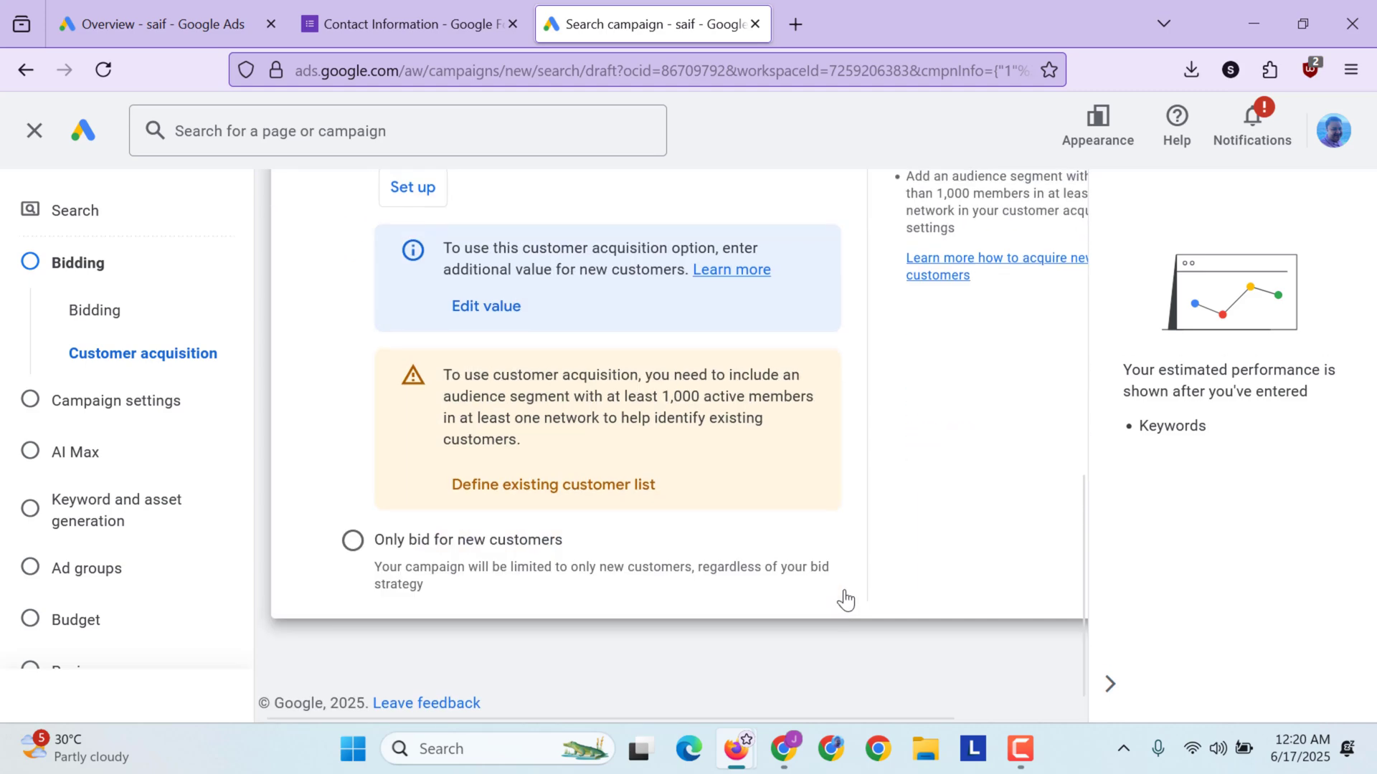
{"action": "left_click", "coordinate": [441, 542]}
{"action": "scroll", "coordinate": [447, 538], "scroll_direction": "up", "scroll_amount": 1}
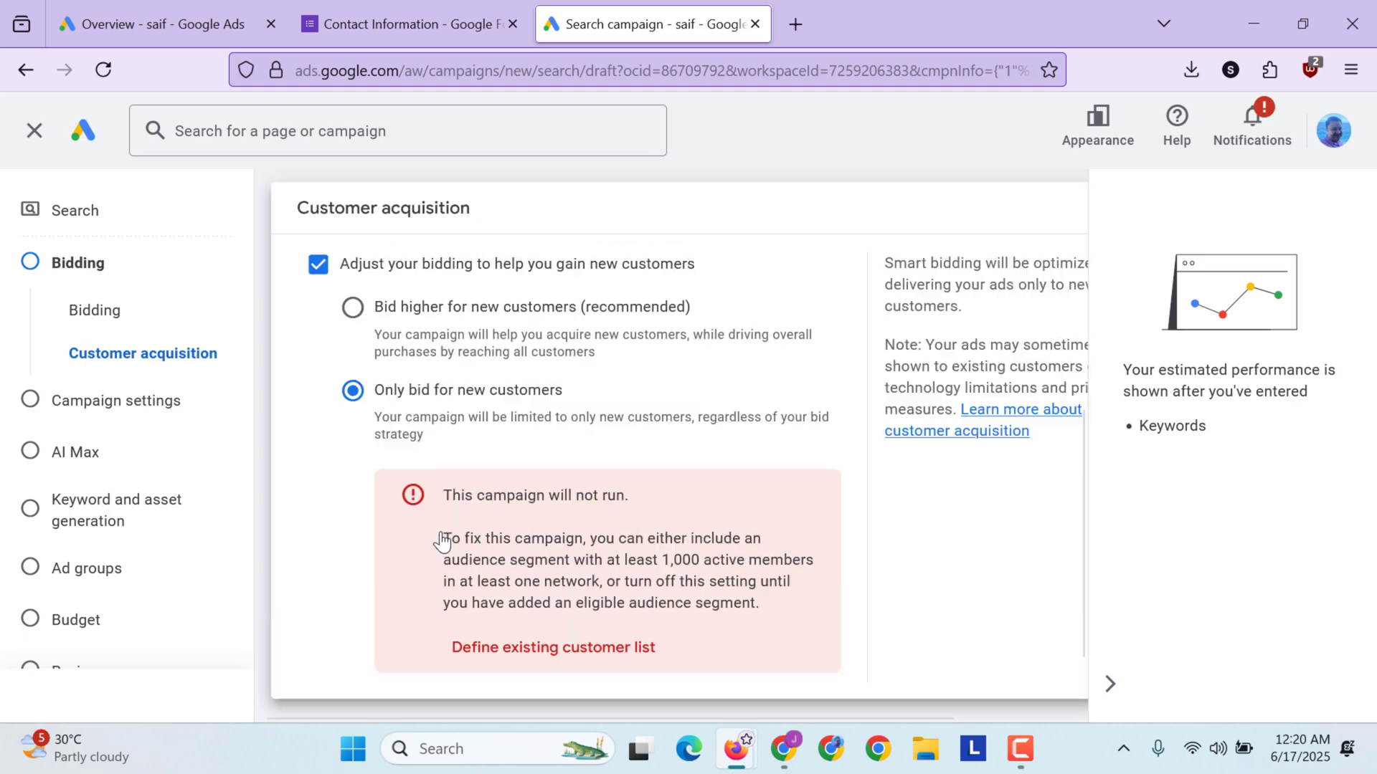
{"action": "scroll", "coordinate": [409, 495], "scroll_direction": "up", "scroll_amount": 2}
{"action": "left_click", "coordinate": [320, 405]}
{"action": "scroll", "coordinate": [318, 415], "scroll_direction": "down", "scroll_amount": 1}
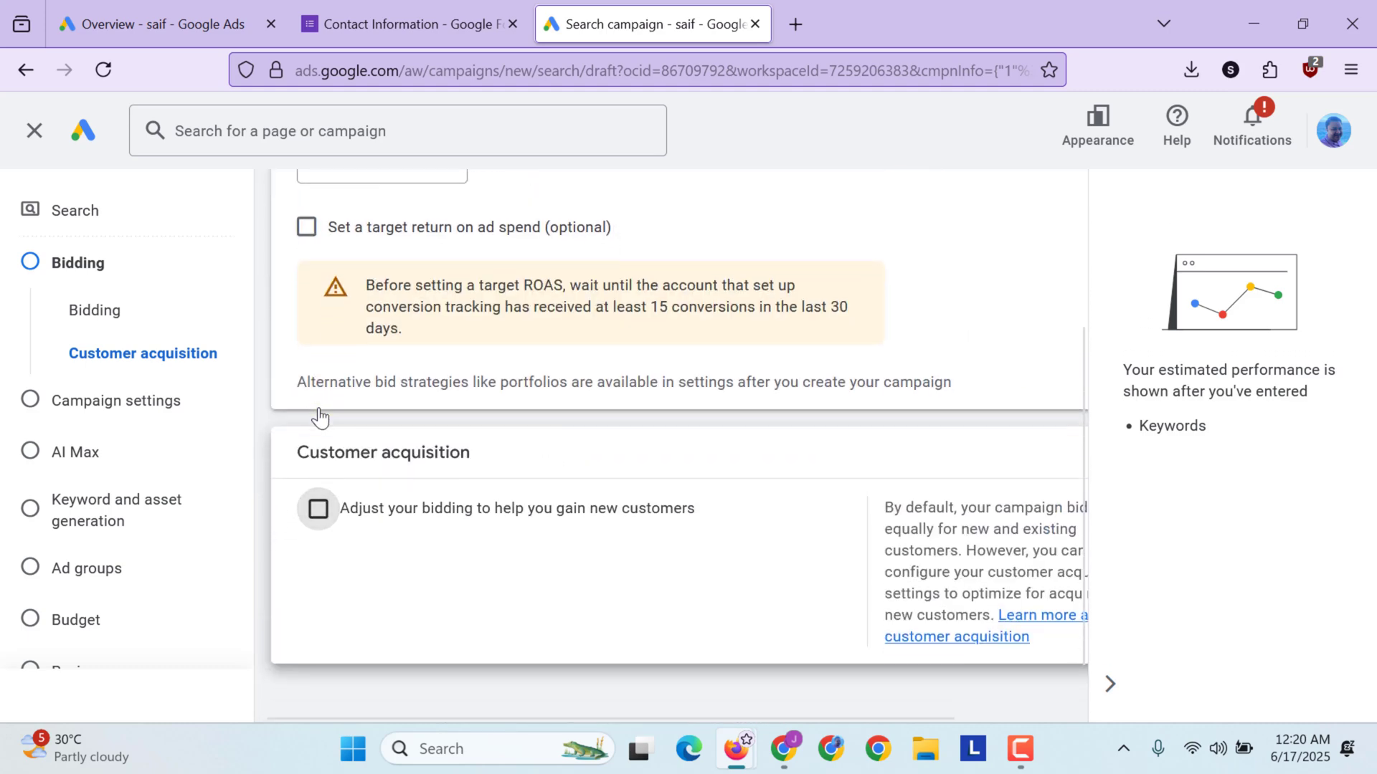
{"action": "scroll", "coordinate": [317, 410], "scroll_direction": "down", "scroll_amount": 1}
{"action": "left_click", "coordinate": [320, 464]}
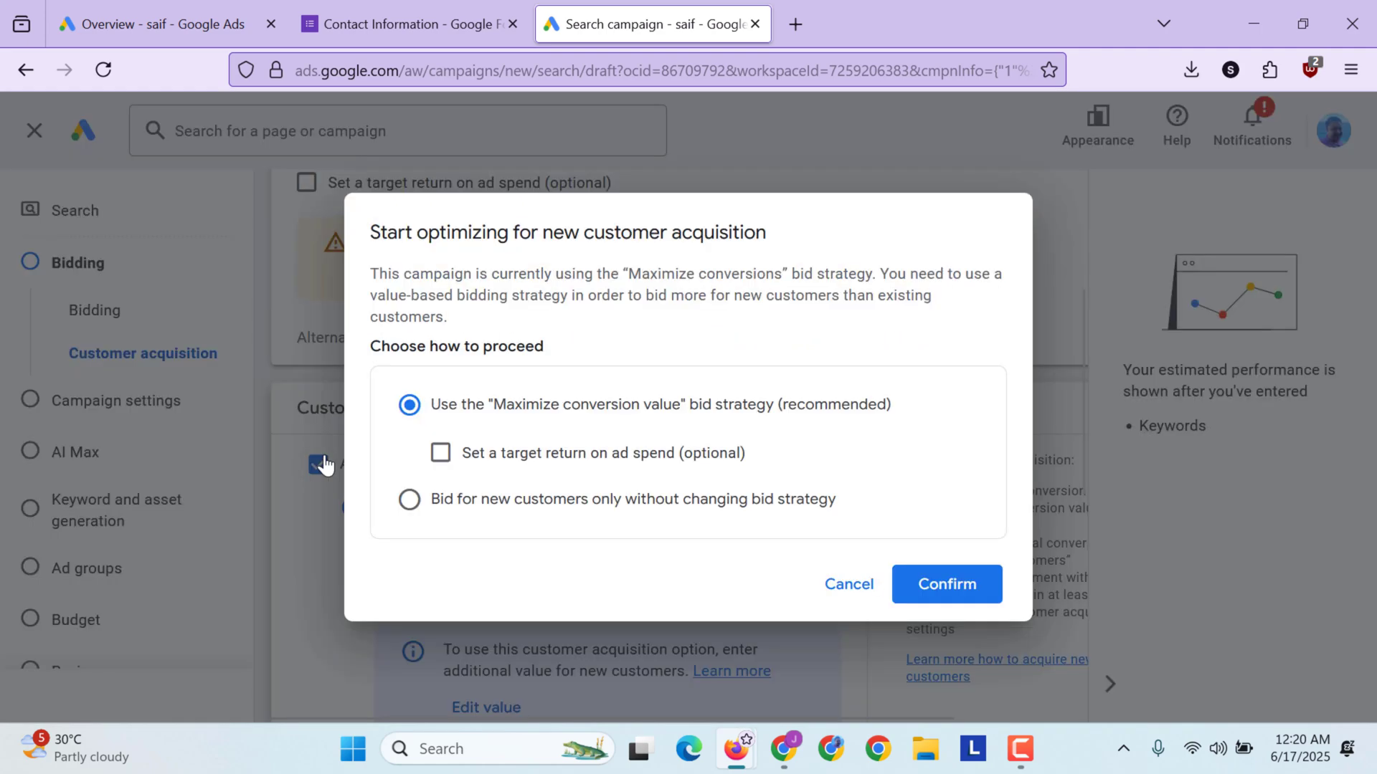
{"action": "left_click", "coordinate": [653, 516]}
{"action": "left_click", "coordinate": [944, 553]}
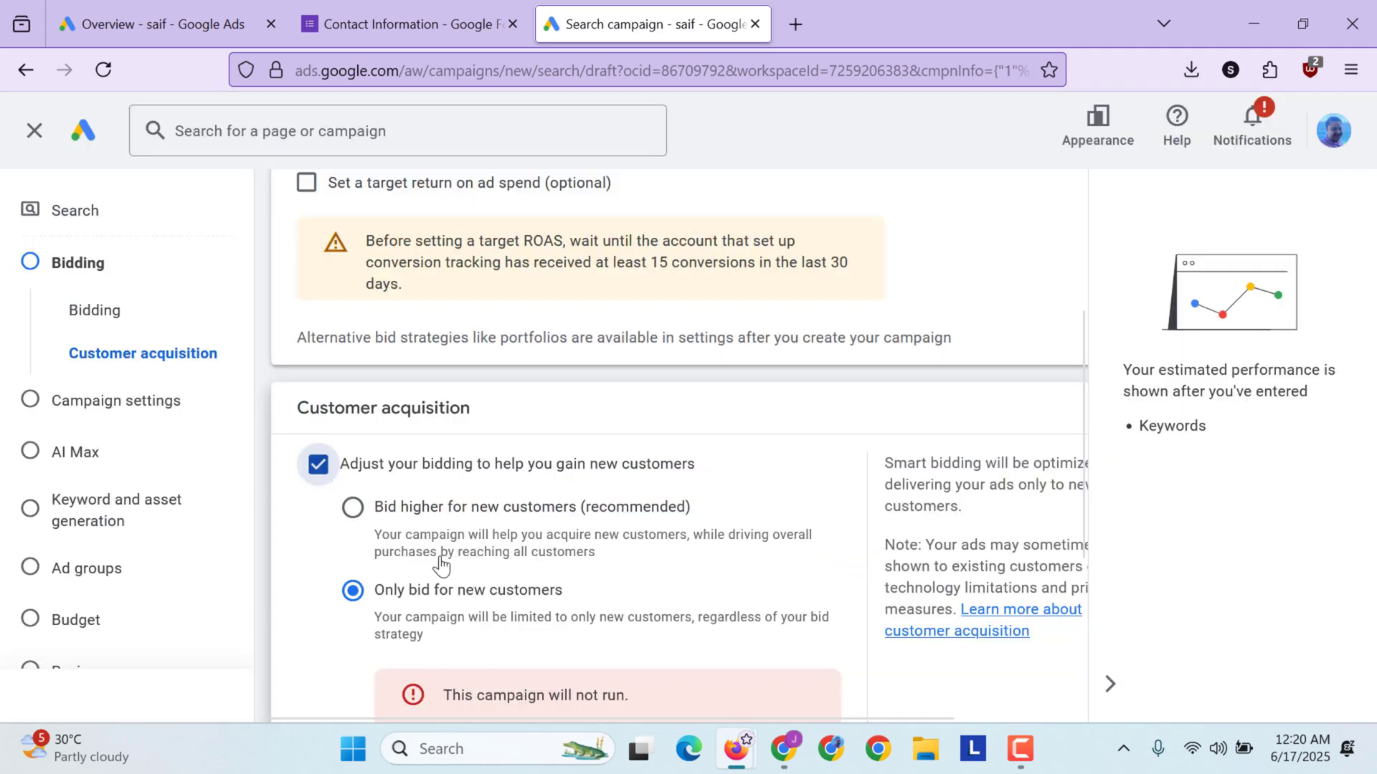
{"action": "scroll", "coordinate": [439, 567], "scroll_direction": "down", "scroll_amount": 3}
{"action": "left_click", "coordinate": [69, 400]}
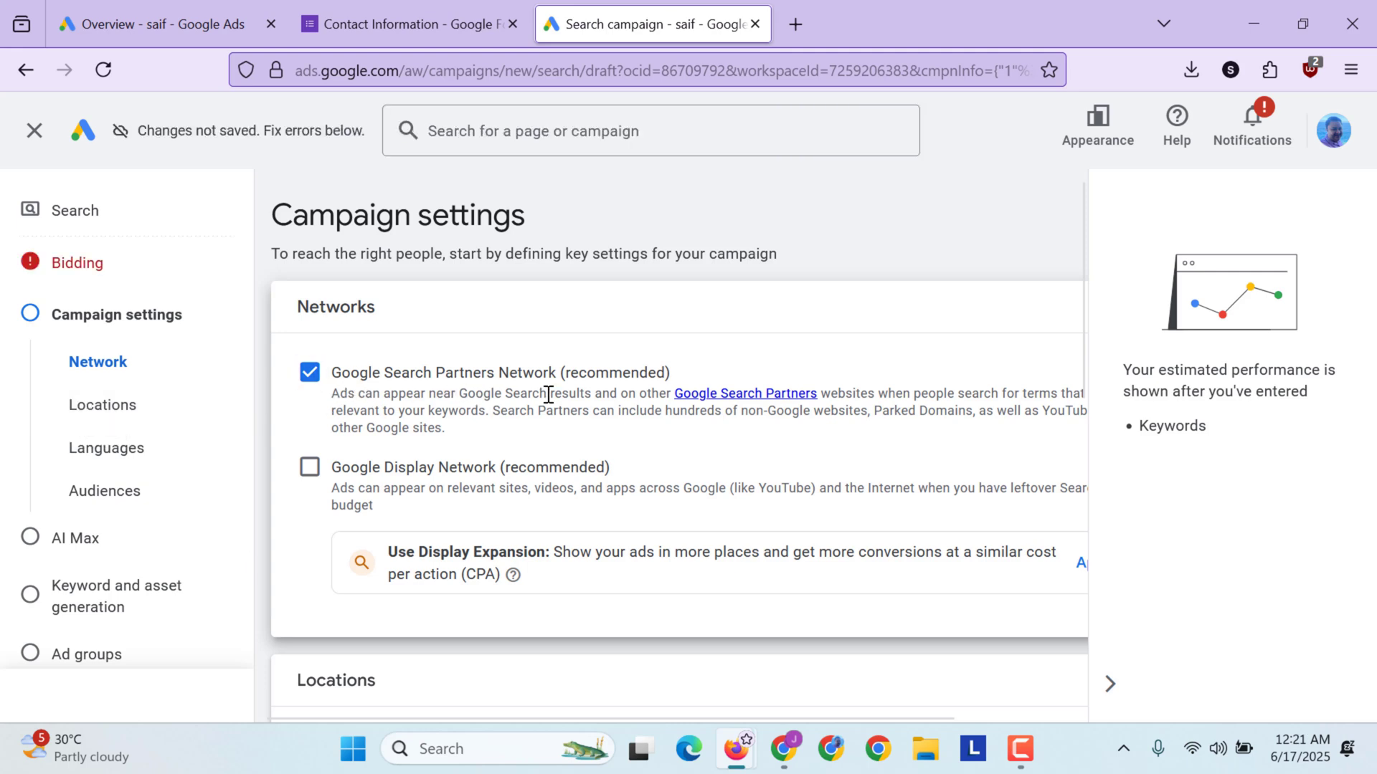
Step: Include the Google Display Network and target London, England, United Kingdom as the location
{"action": "left_click", "coordinate": [432, 482]}
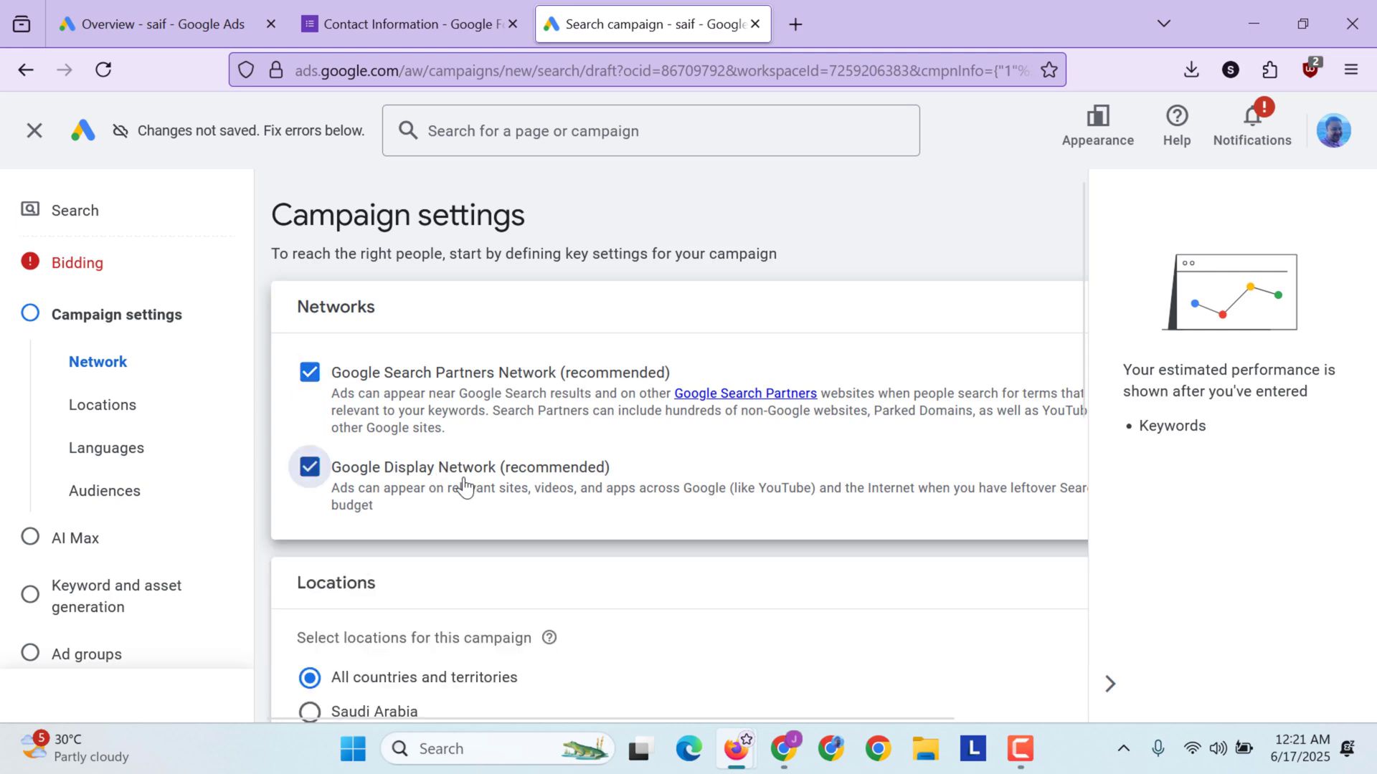
{"action": "scroll", "coordinate": [437, 487], "scroll_direction": "down", "scroll_amount": 2}
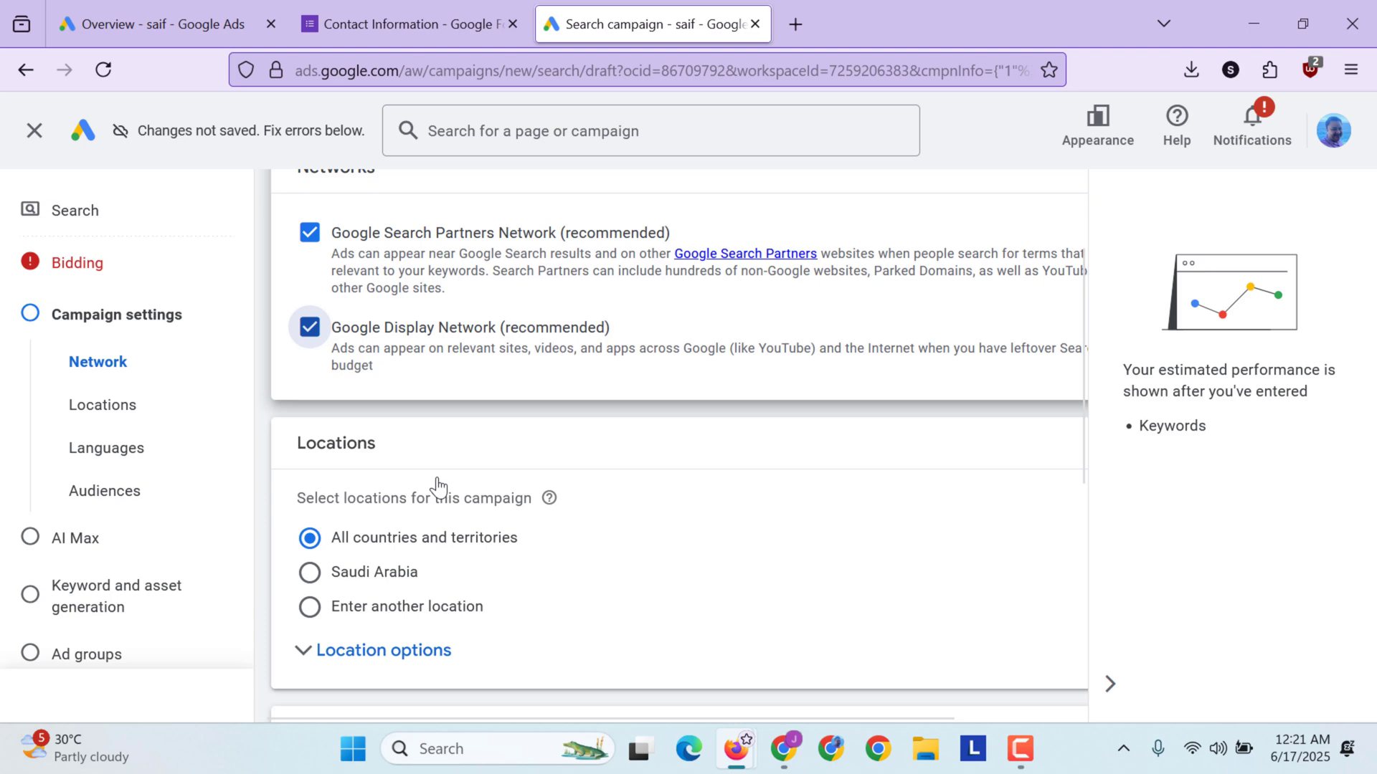
{"action": "scroll", "coordinate": [437, 486], "scroll_direction": "down", "scroll_amount": 1}
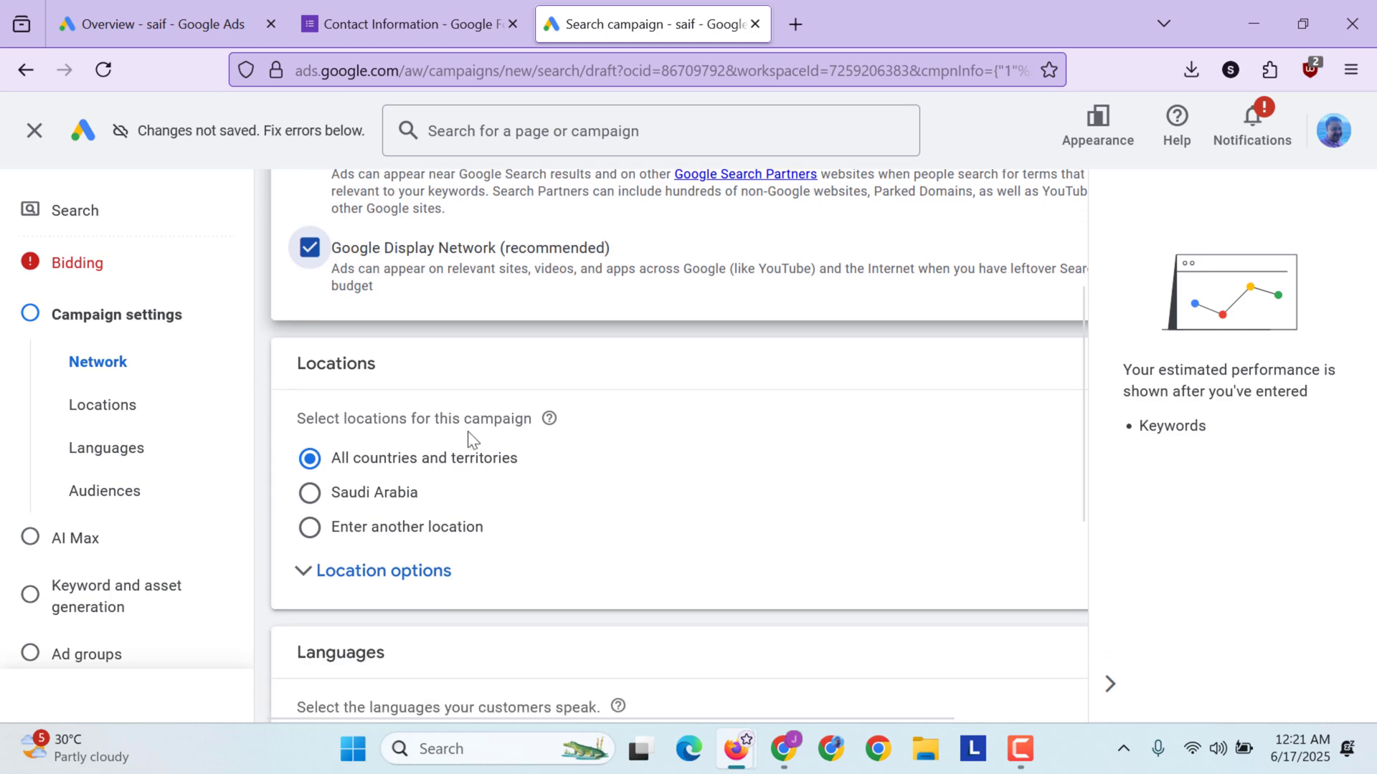
{"action": "left_click", "coordinate": [374, 528]}
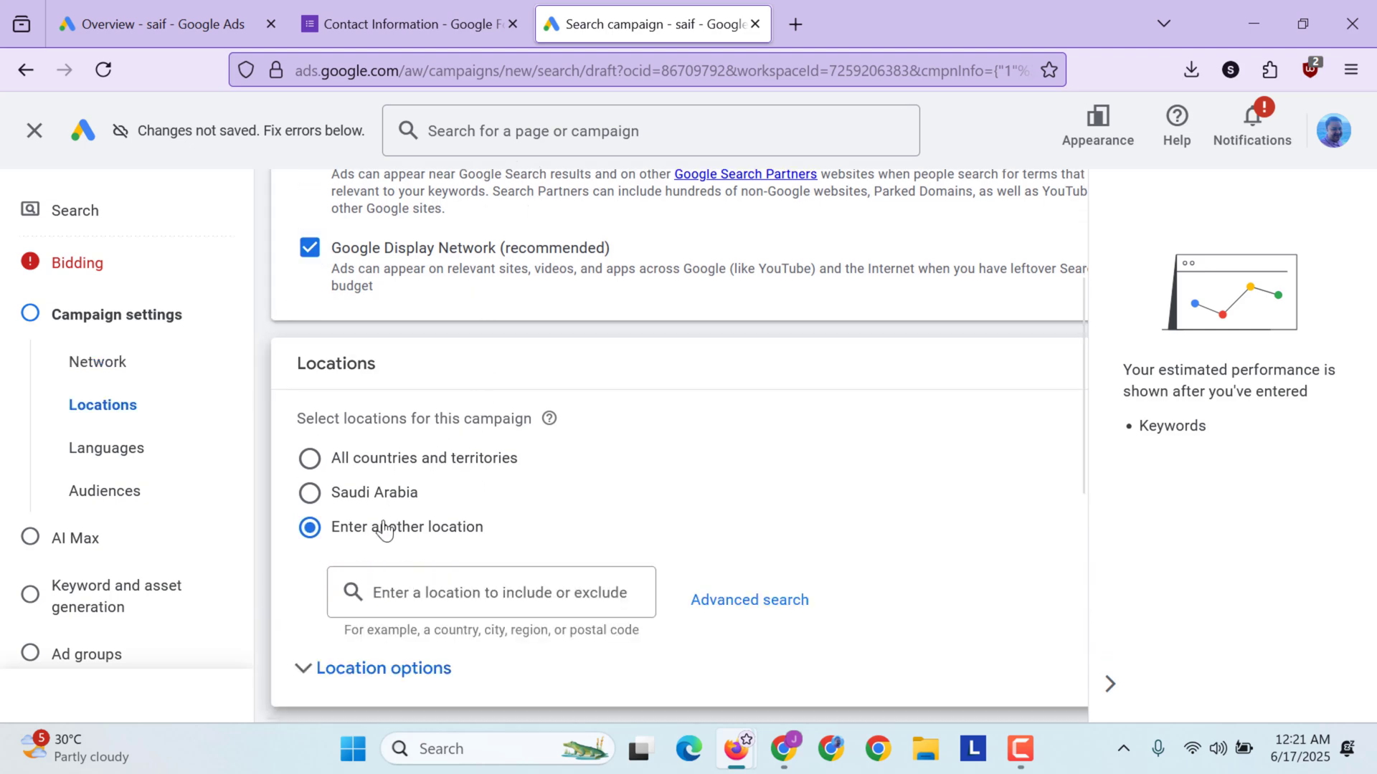
{"action": "left_click", "coordinate": [422, 590]}
{"action": "type", "text": "lo"}
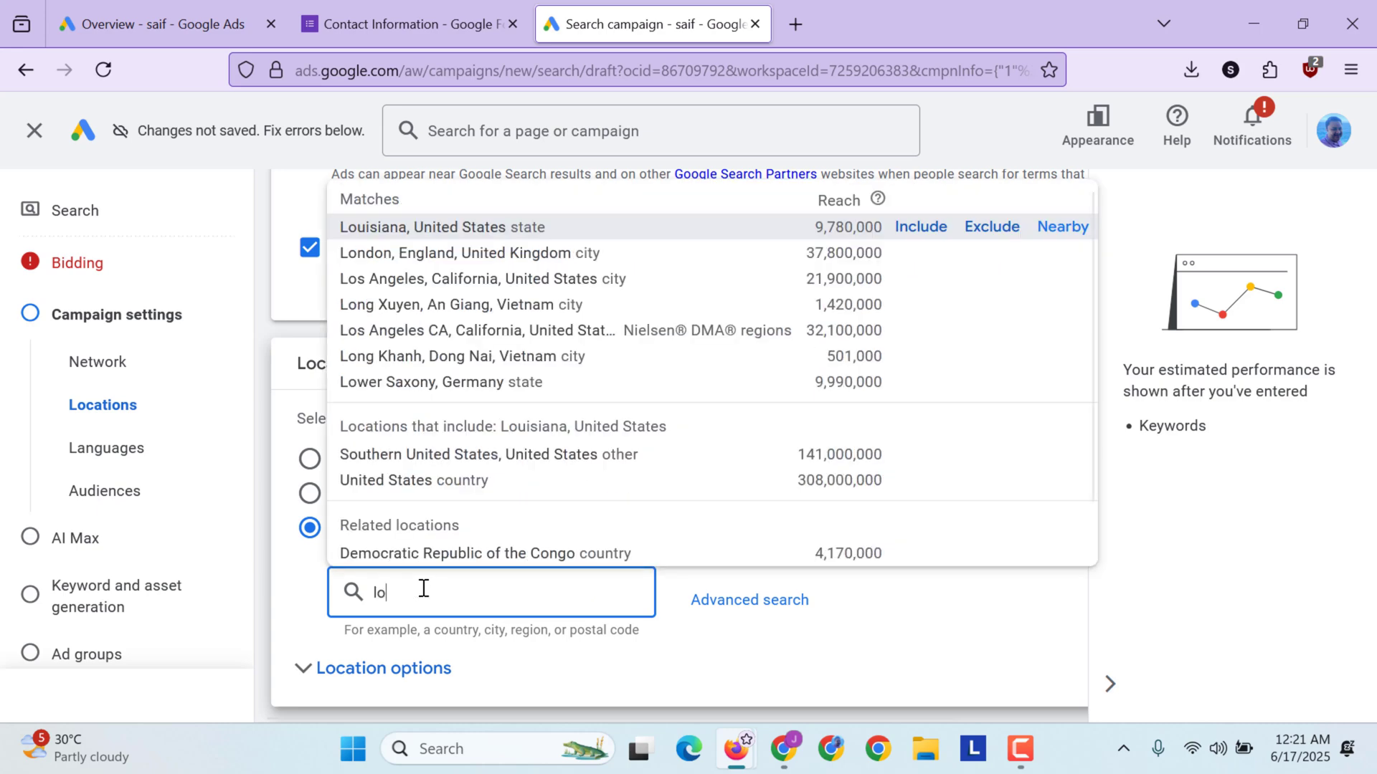
{"action": "type", "text": "nd"}
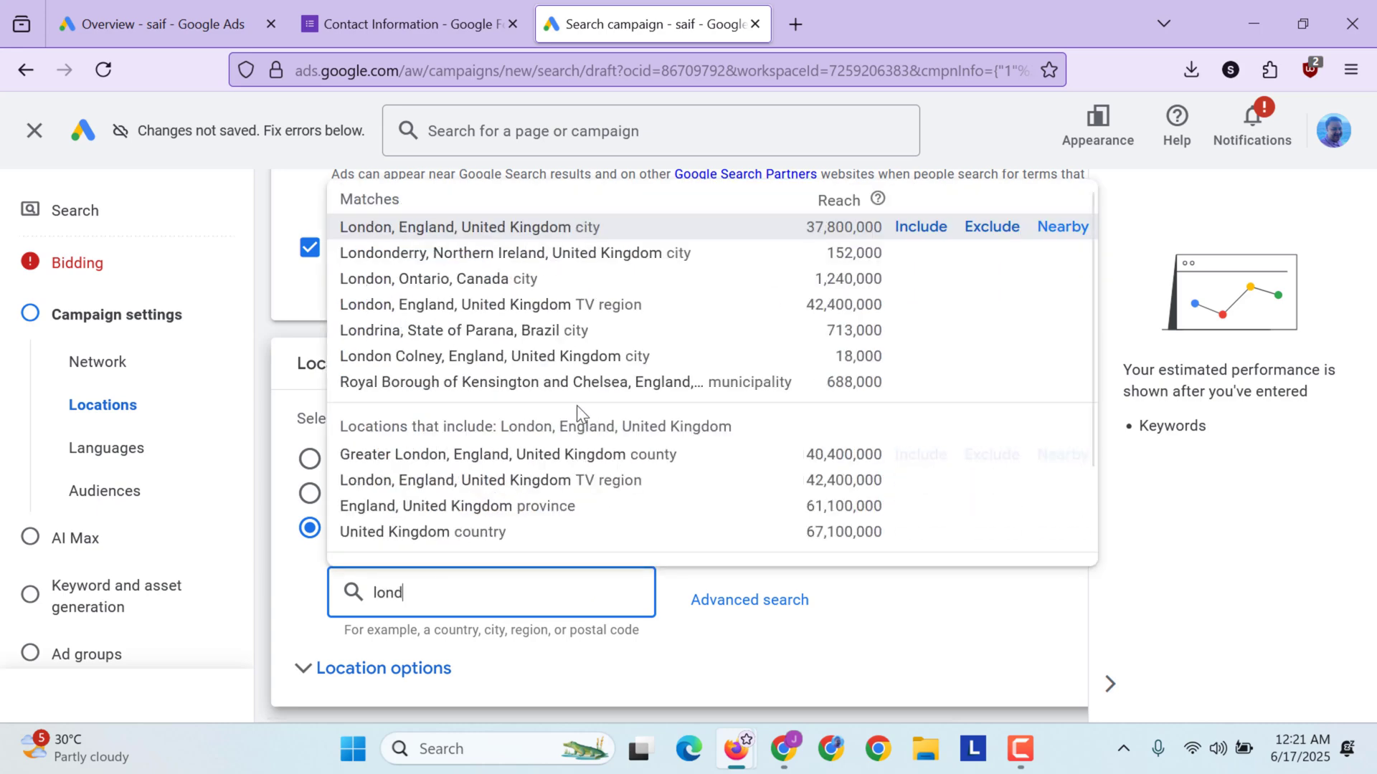
{"action": "mouse_move", "coordinate": [514, 253]}
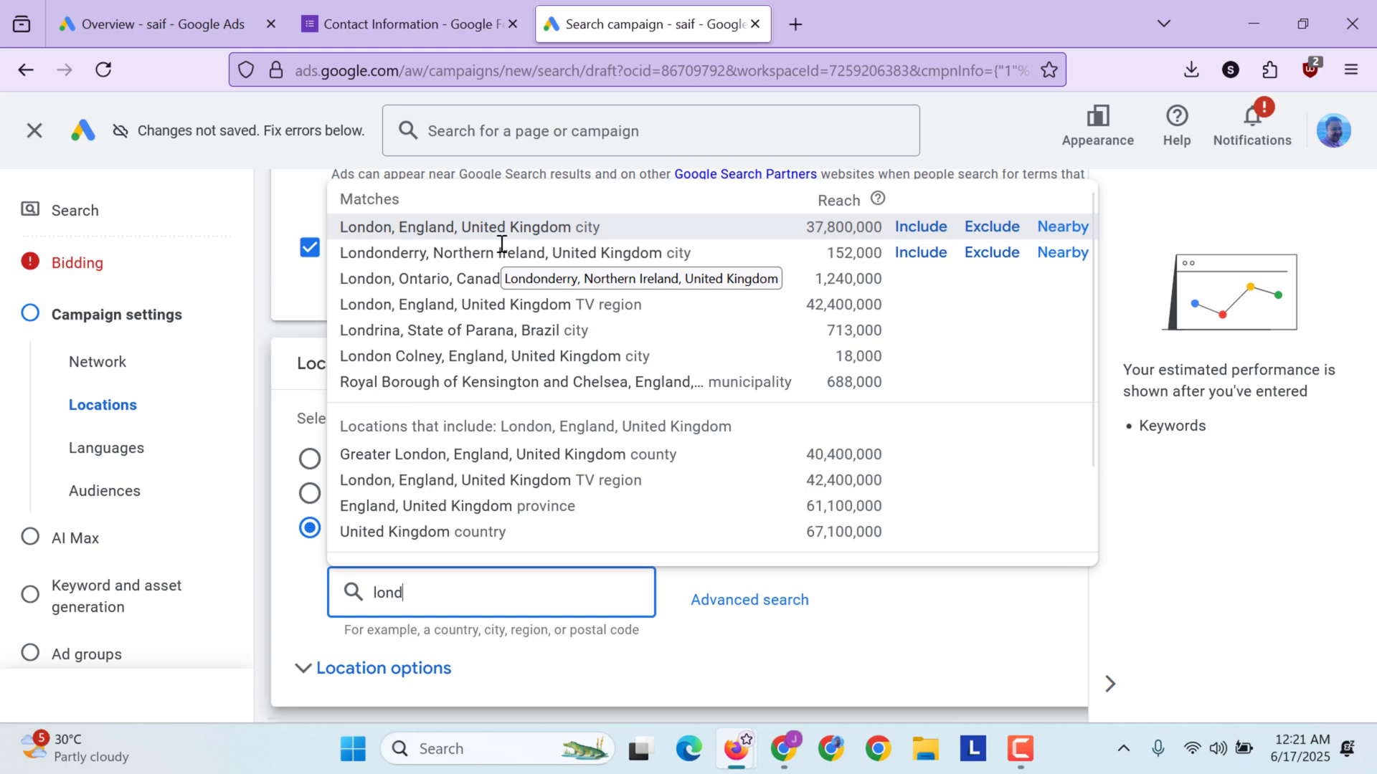
{"action": "left_click", "coordinate": [400, 227]}
{"action": "scroll", "coordinate": [557, 598], "scroll_direction": "down", "scroll_amount": 2}
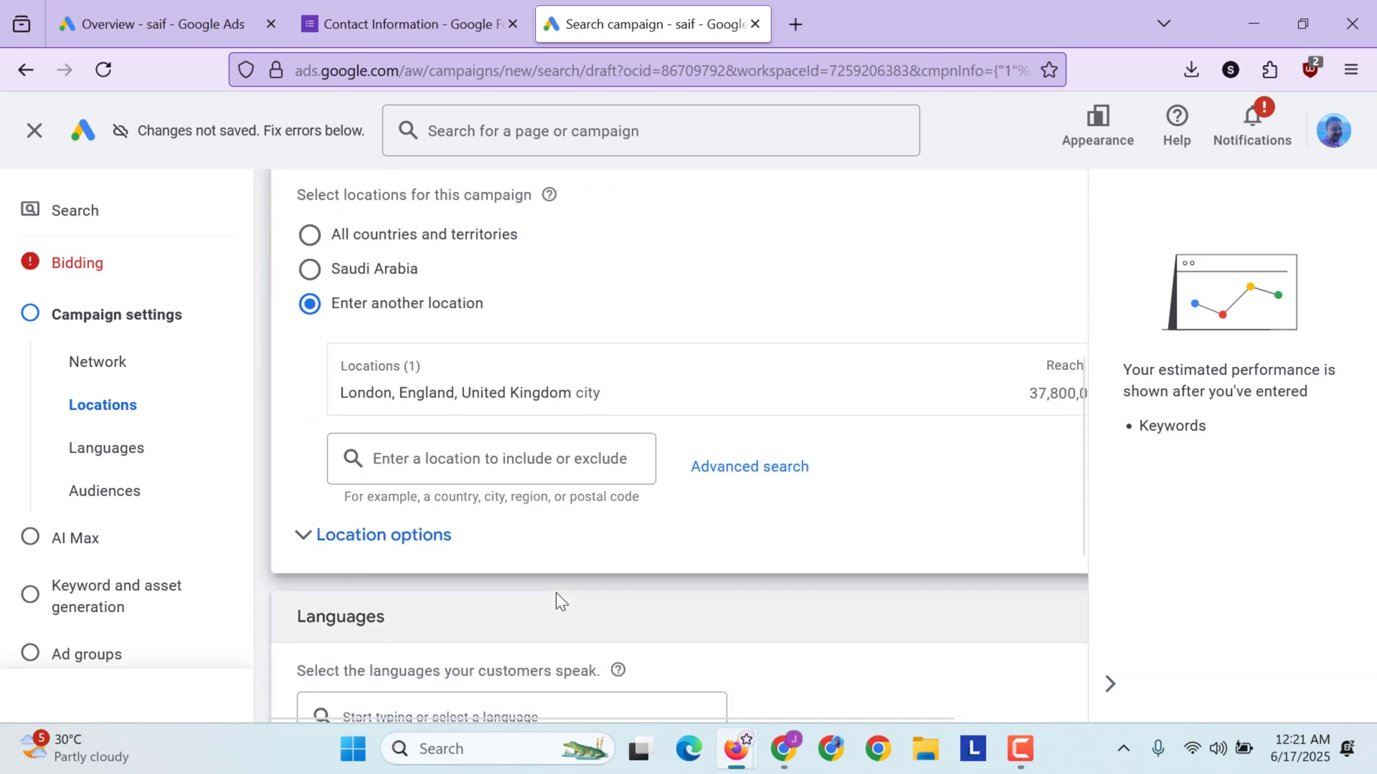
Step: In the map-based Advanced search, exclude London and then remove it, leaving no locations
{"action": "left_click", "coordinate": [738, 465]}
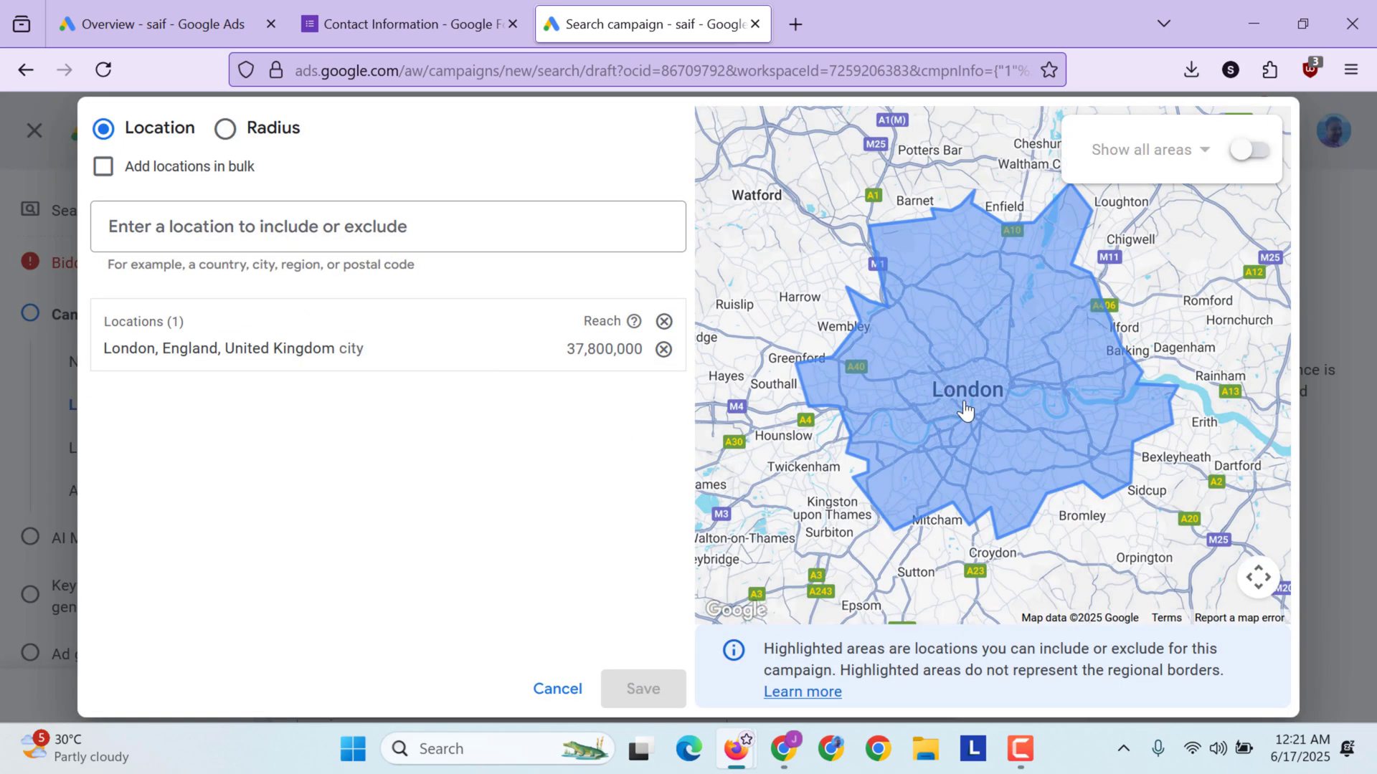
{"action": "left_click", "coordinate": [964, 408]}
{"action": "scroll", "coordinate": [963, 409], "scroll_direction": "up", "scroll_amount": 1}
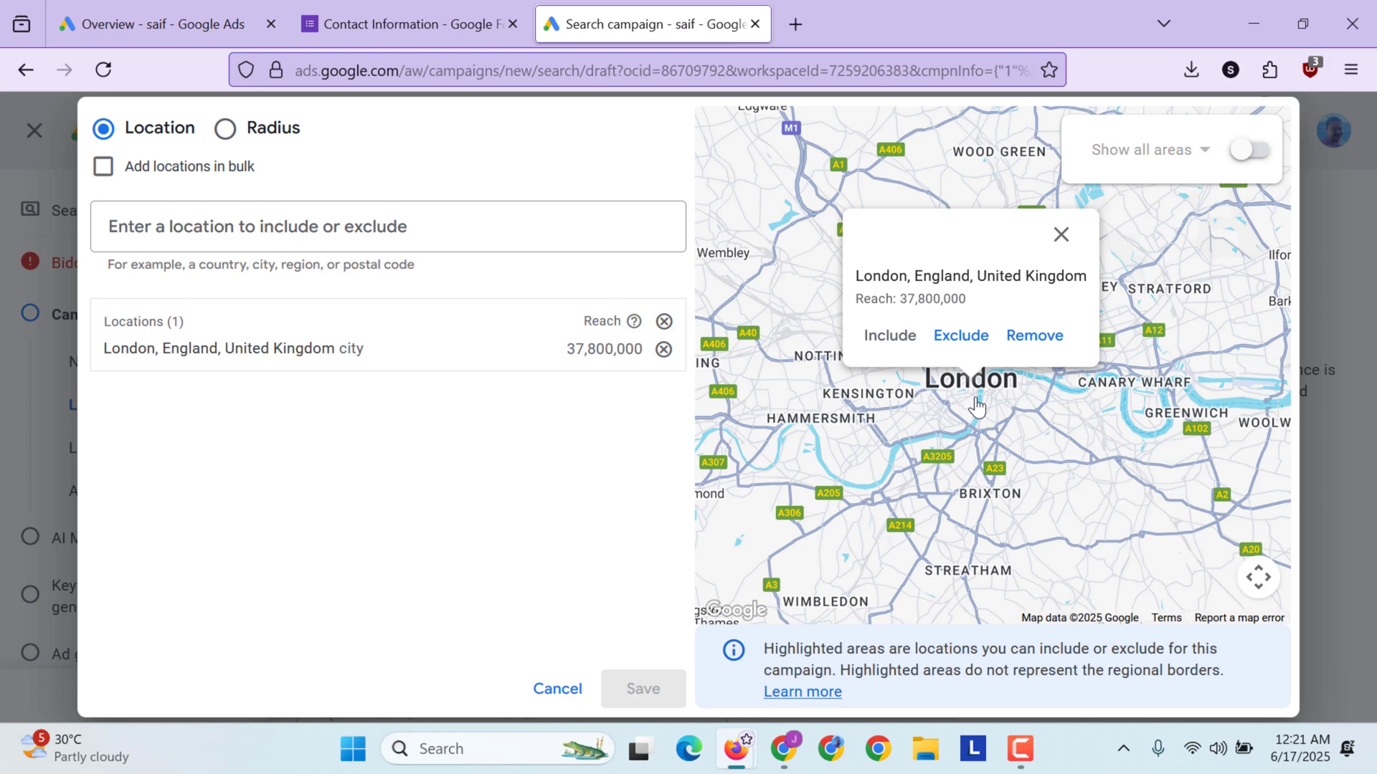
{"action": "left_click", "coordinate": [962, 336]}
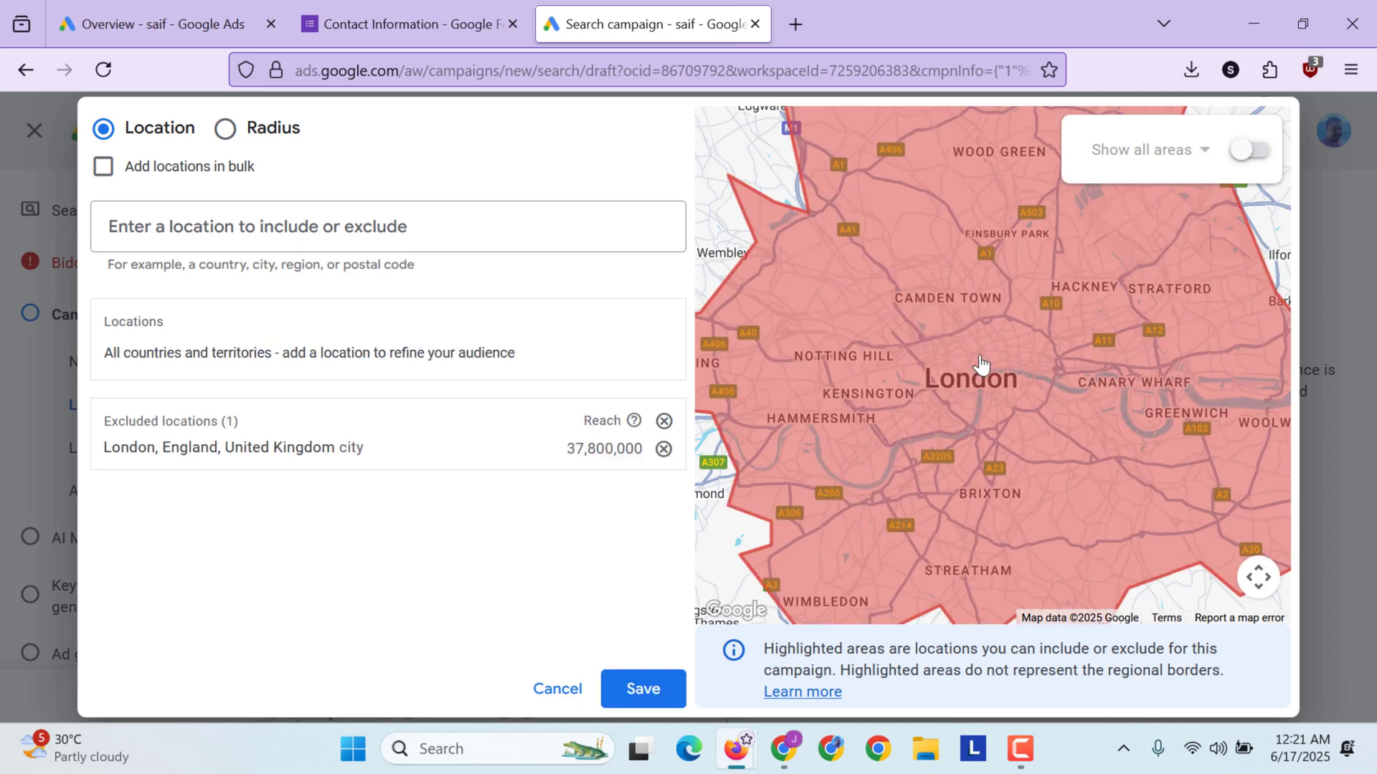
{"action": "left_click", "coordinate": [1032, 337]}
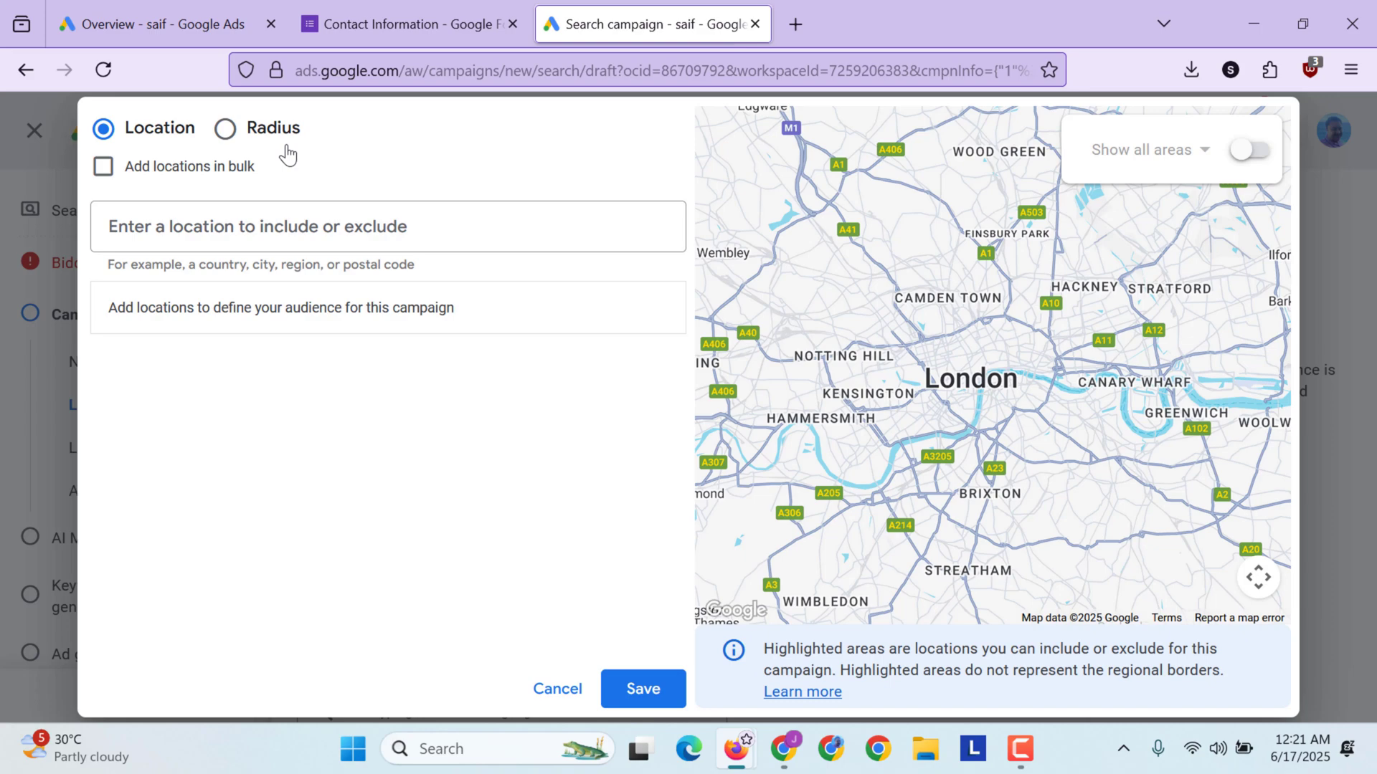
Step: Switch to Radius targeting, pan to Walworth and include a pinned area there
{"action": "left_click", "coordinate": [221, 126]}
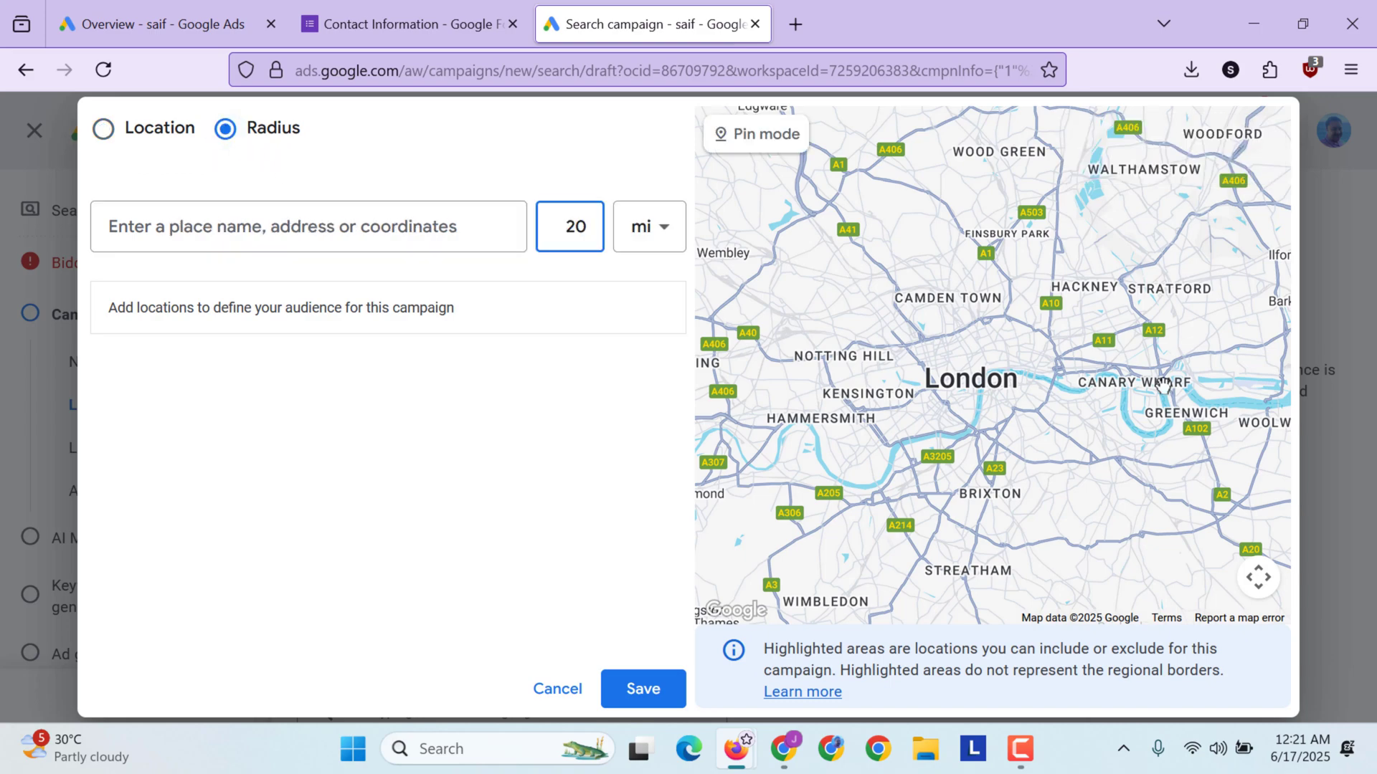
{"action": "left_click", "coordinate": [955, 393]}
{"action": "scroll", "coordinate": [954, 393], "scroll_direction": "up", "scroll_amount": 3}
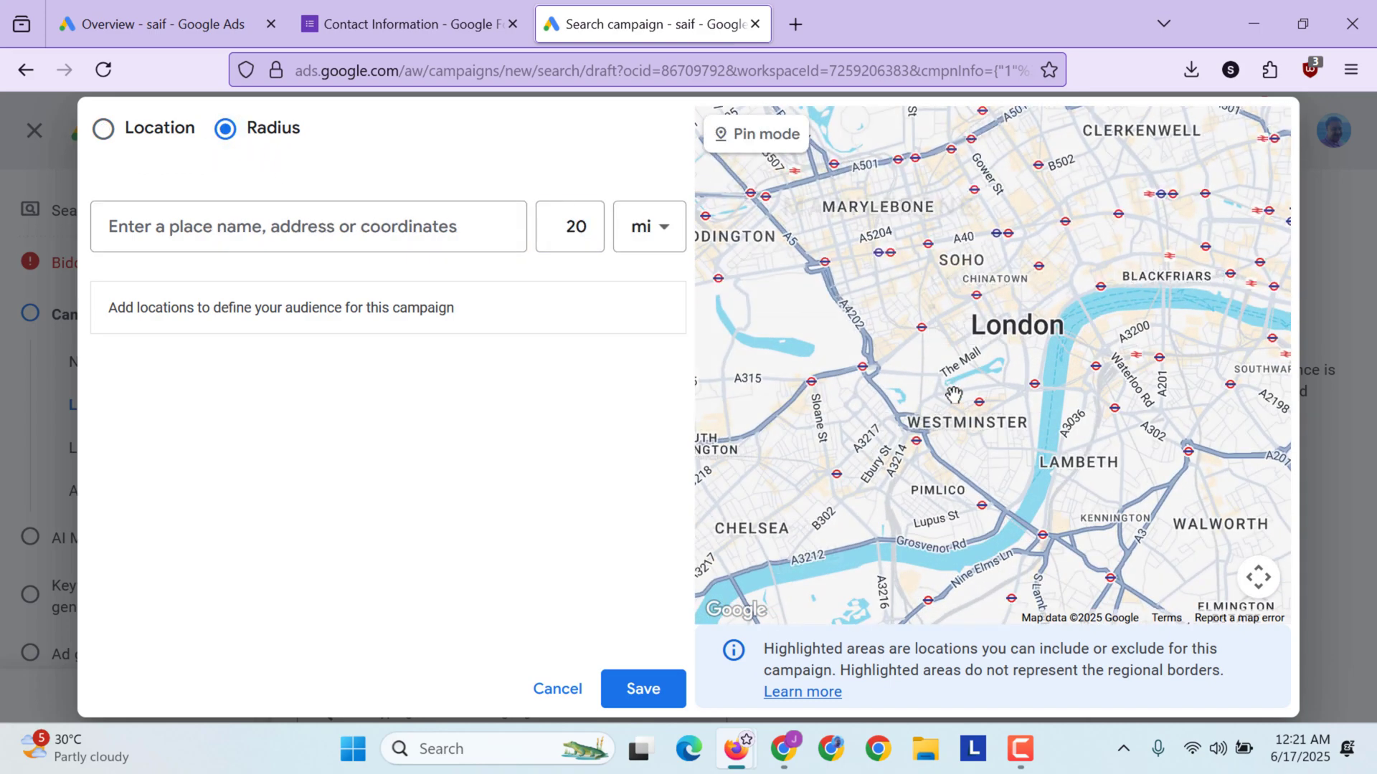
{"action": "left_click_drag", "start_coordinate": [1235, 589], "coordinate": [931, 423]}
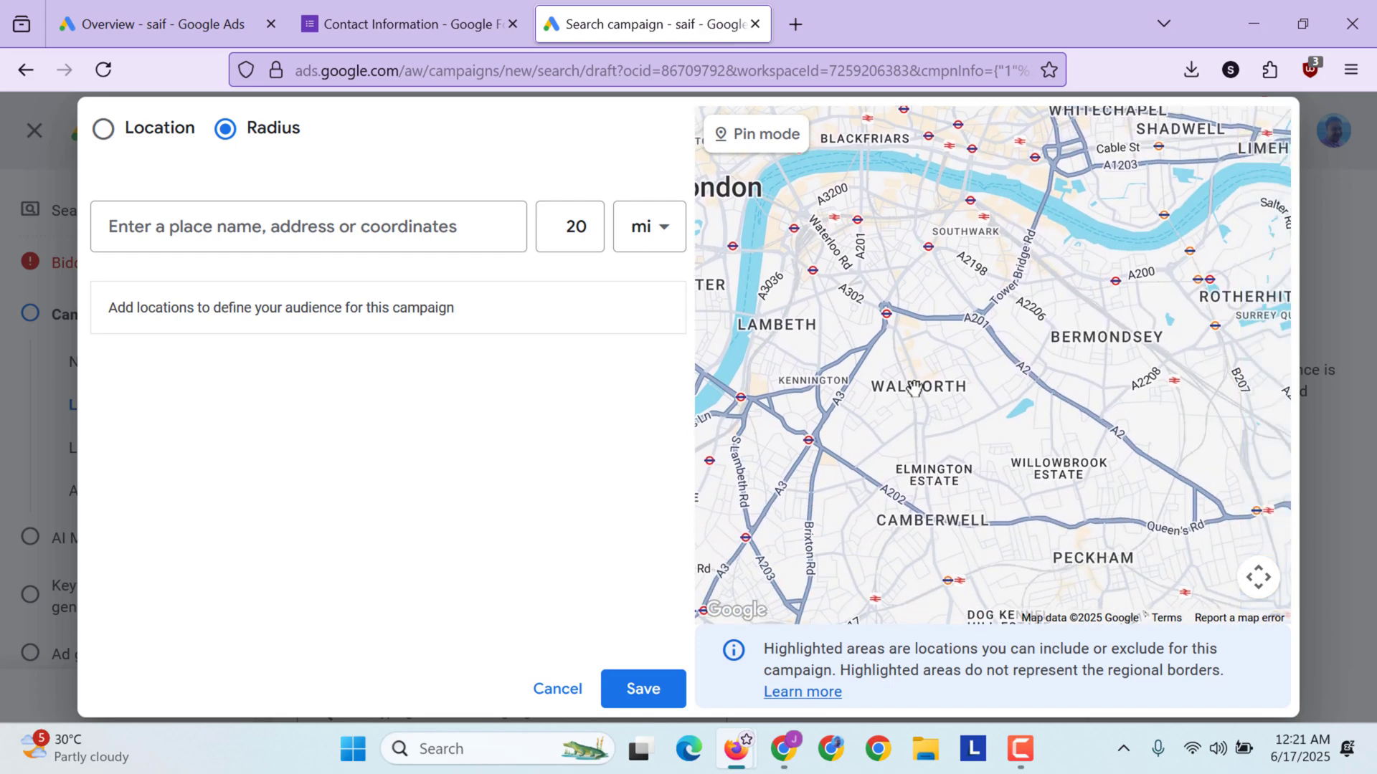
{"action": "scroll", "coordinate": [913, 388], "scroll_direction": "up", "scroll_amount": 1}
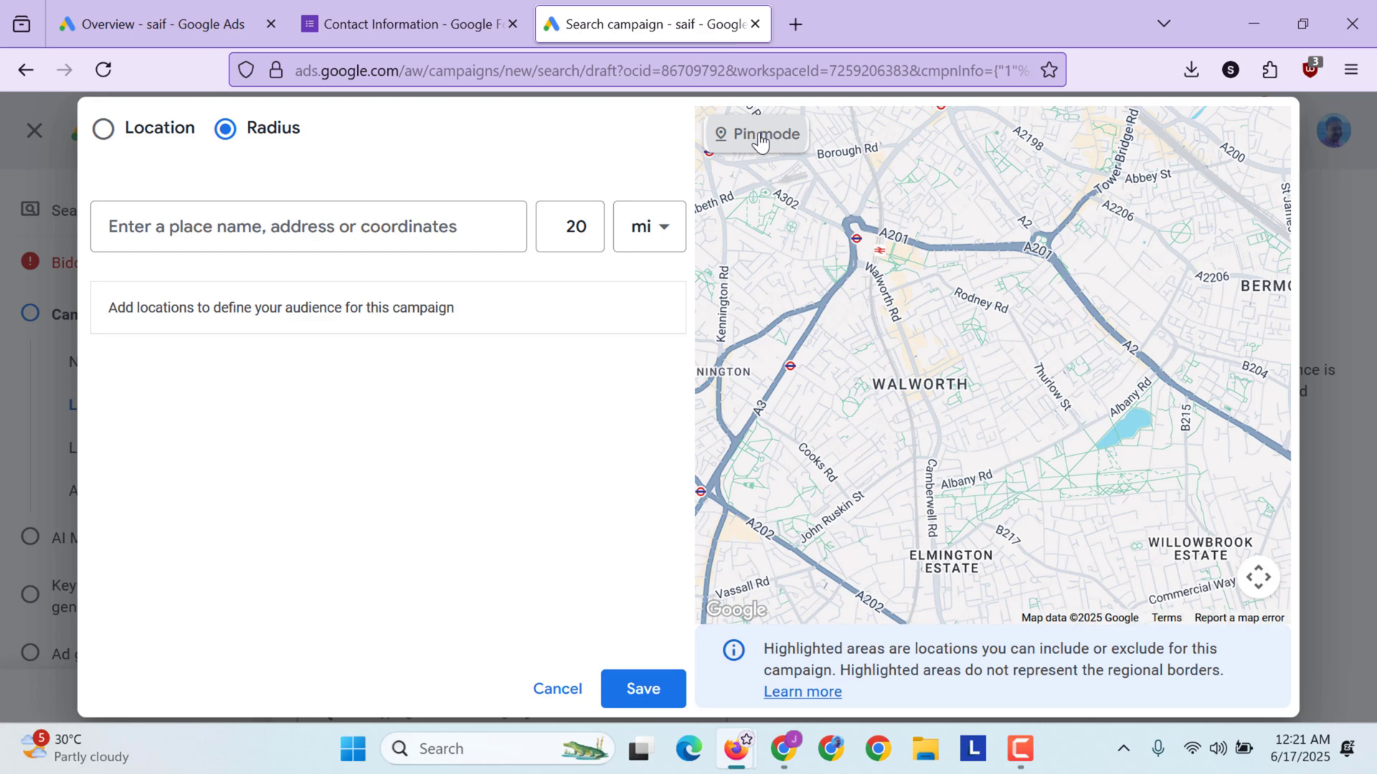
{"action": "left_click", "coordinate": [780, 147]}
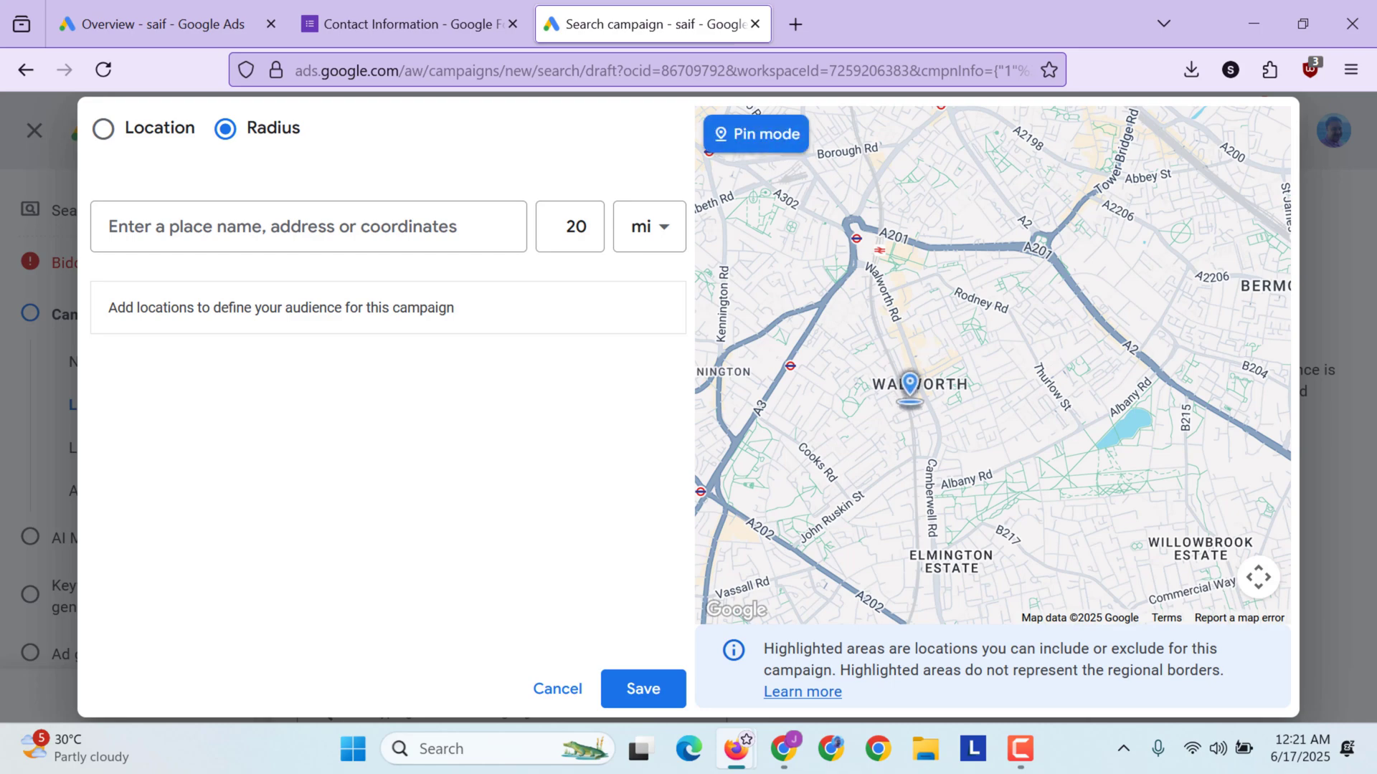
{"action": "left_click", "coordinate": [909, 377]}
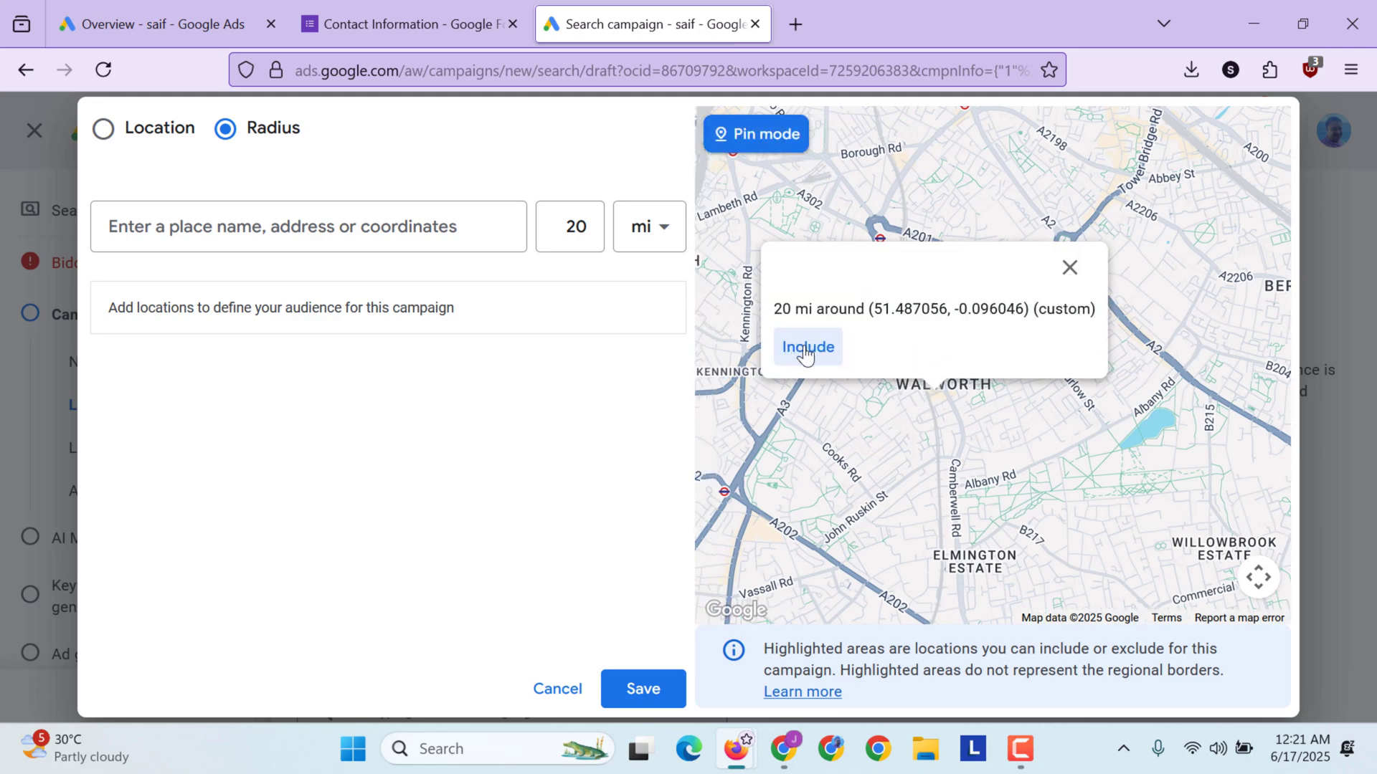
{"action": "left_click", "coordinate": [808, 347]}
{"action": "left_click", "coordinate": [853, 357]}
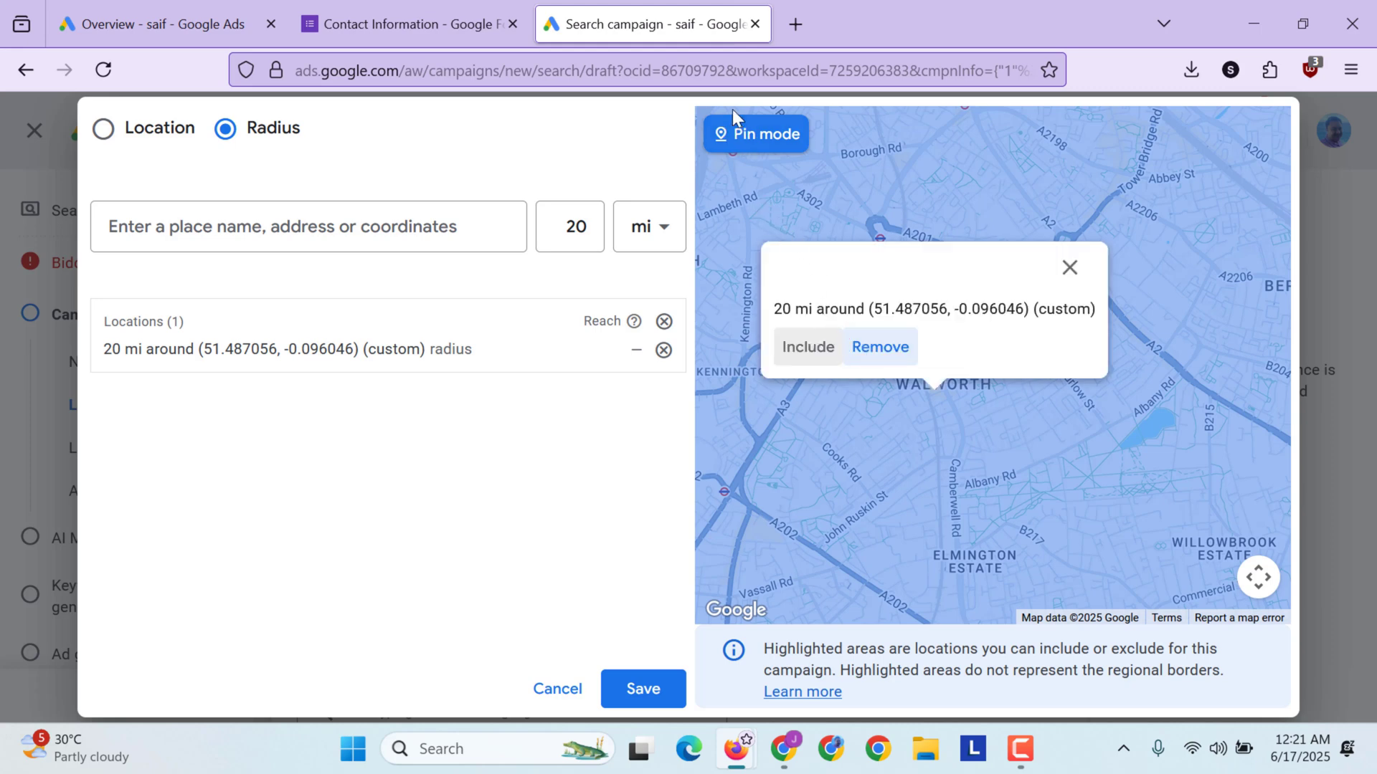
{"action": "left_click", "coordinate": [738, 140]}
{"action": "left_click", "coordinate": [965, 460]}
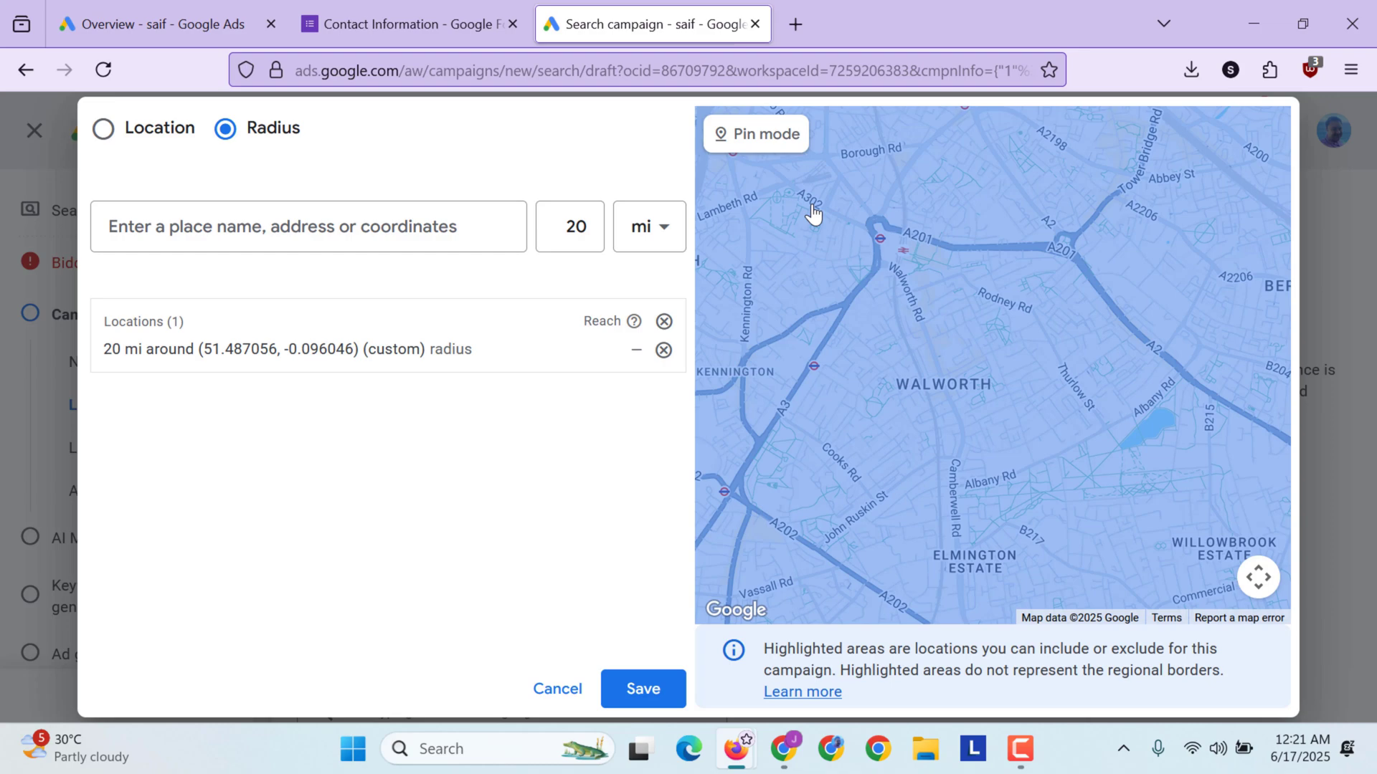
Step: Replace the pin with a new Walworth pin, adjust the radius value and unit, include it and save
{"action": "left_click", "coordinate": [948, 383]}
{"action": "left_click", "coordinate": [903, 358]}
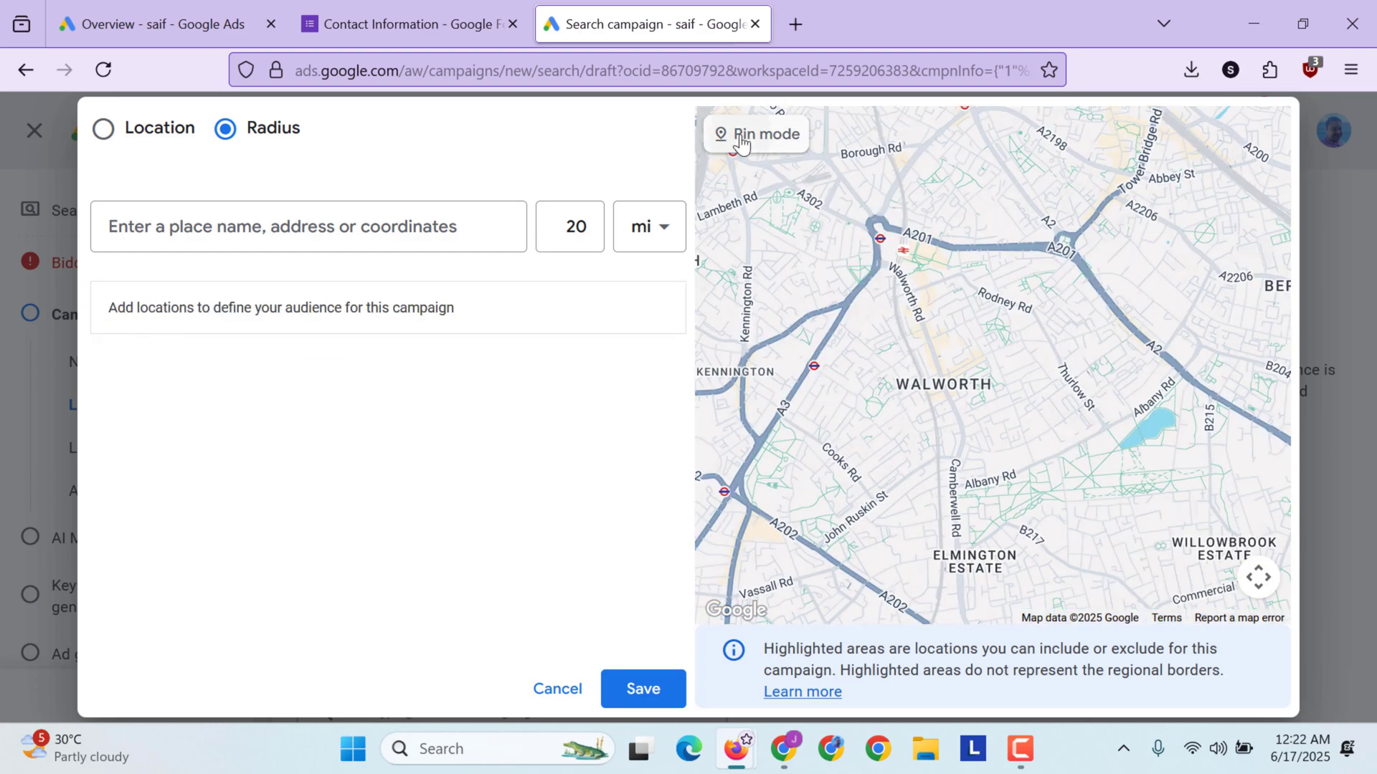
{"action": "left_click", "coordinate": [753, 133]}
{"action": "left_click", "coordinate": [952, 383]}
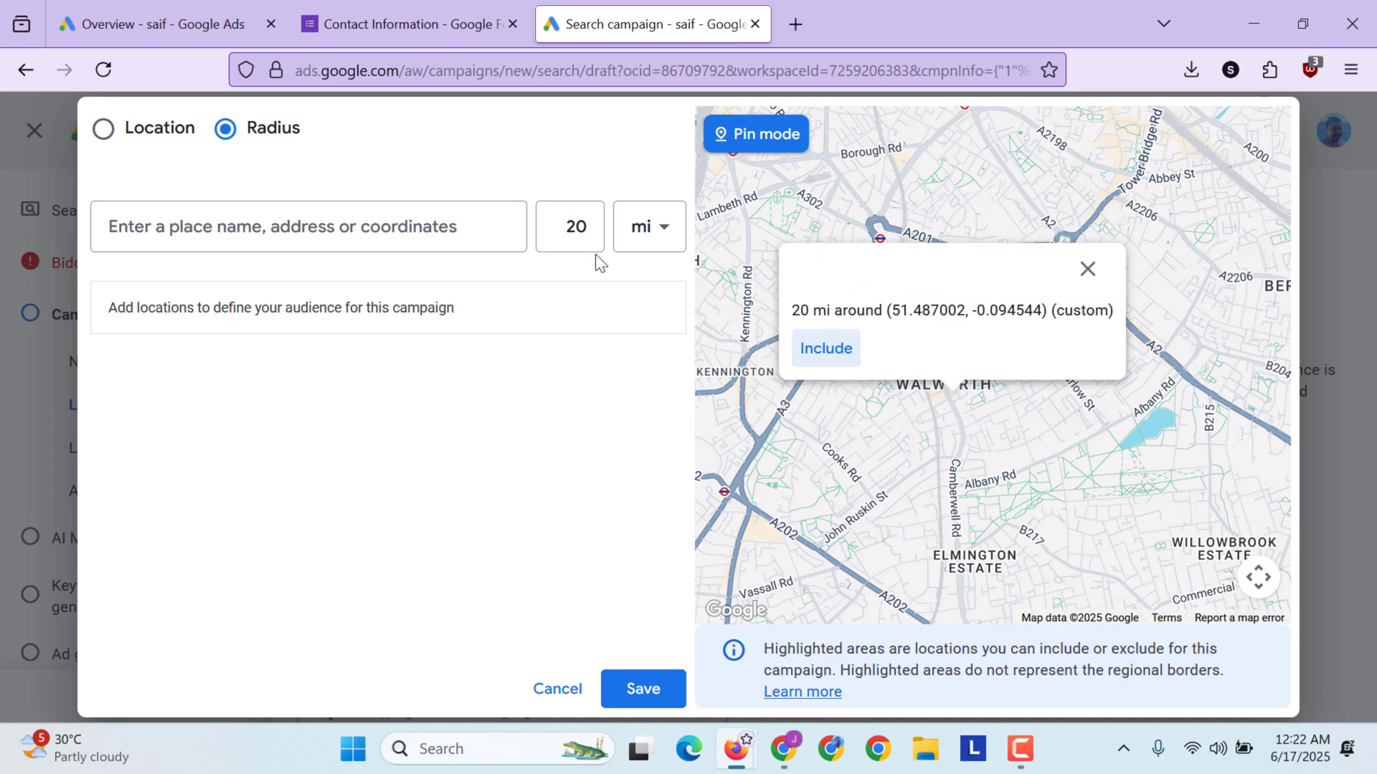
{"action": "double_click", "coordinate": [568, 226]}
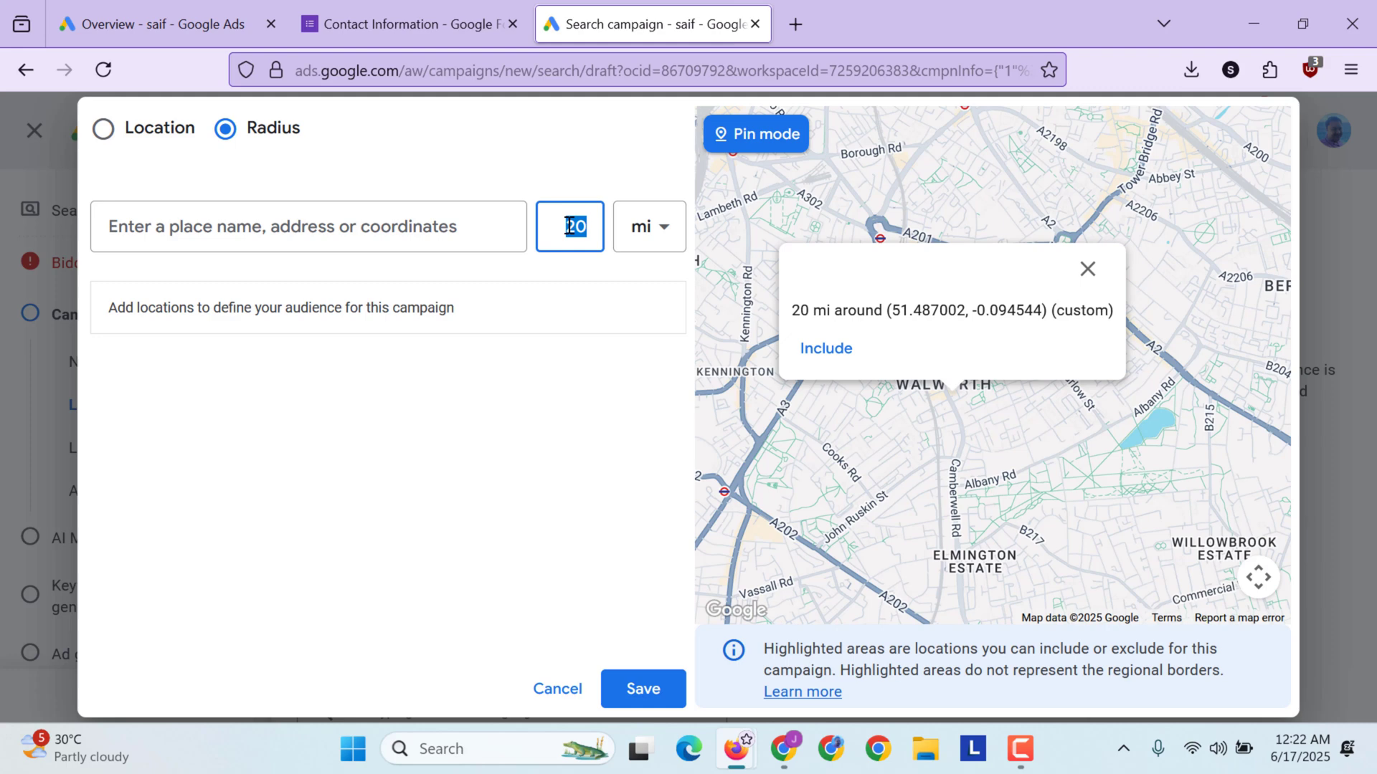
{"action": "type", "text": "5"}
{"action": "left_click", "coordinate": [648, 228]}
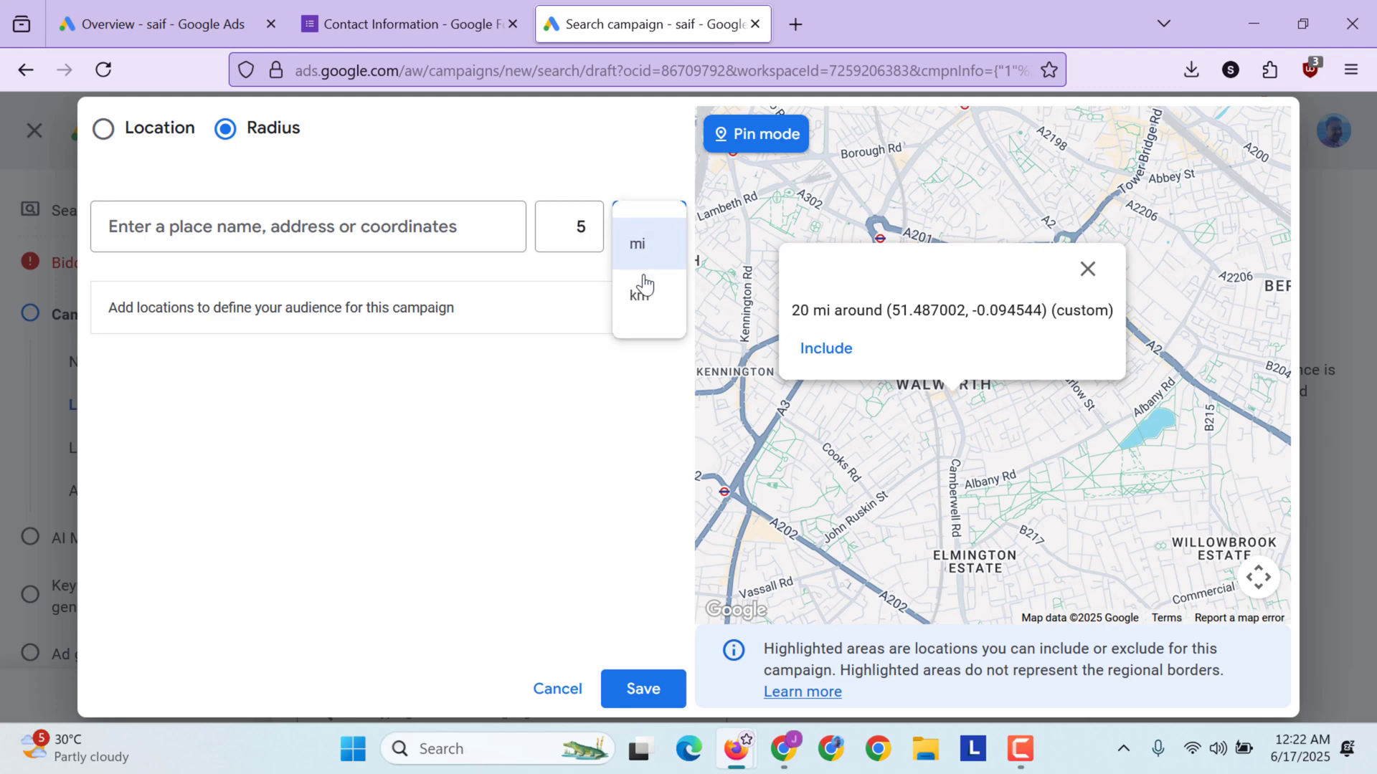
{"action": "left_click", "coordinate": [644, 261]}
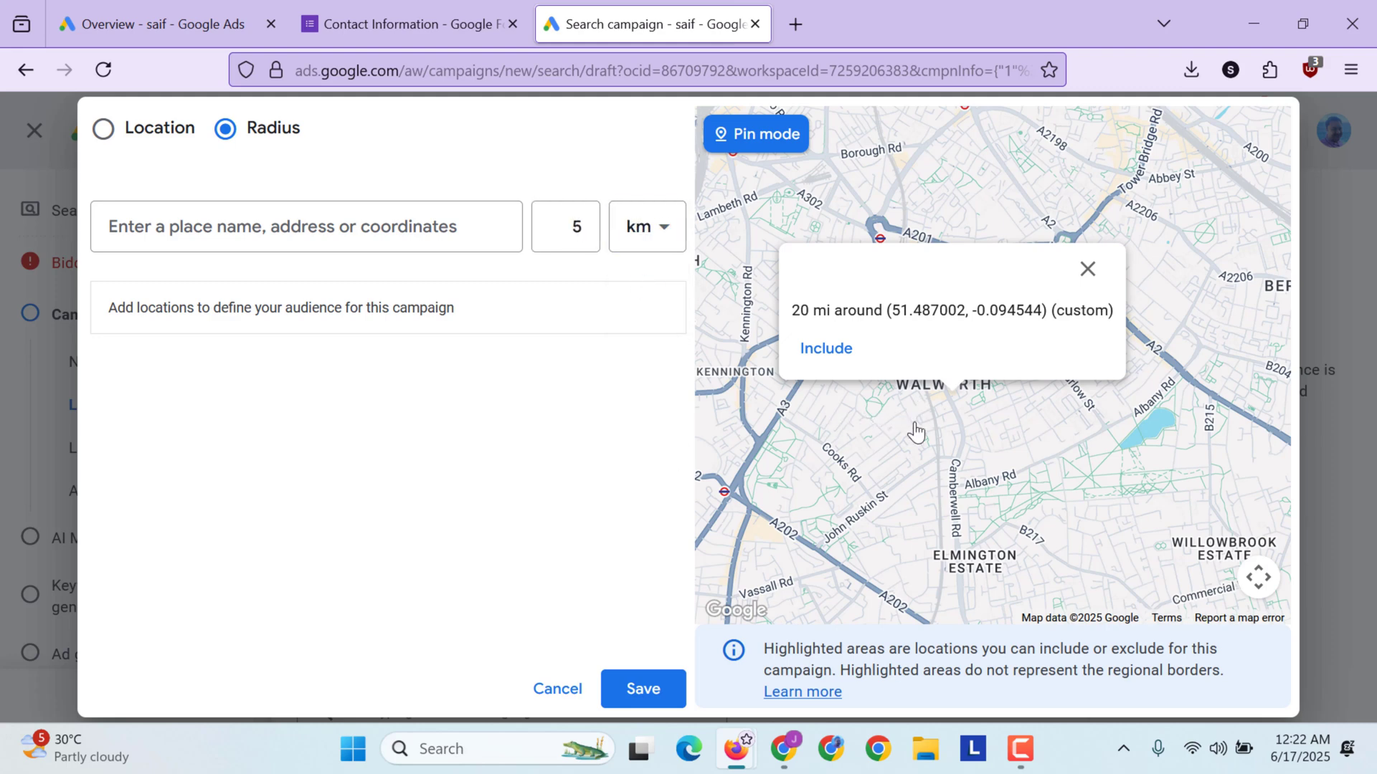
{"action": "left_click", "coordinate": [827, 349]}
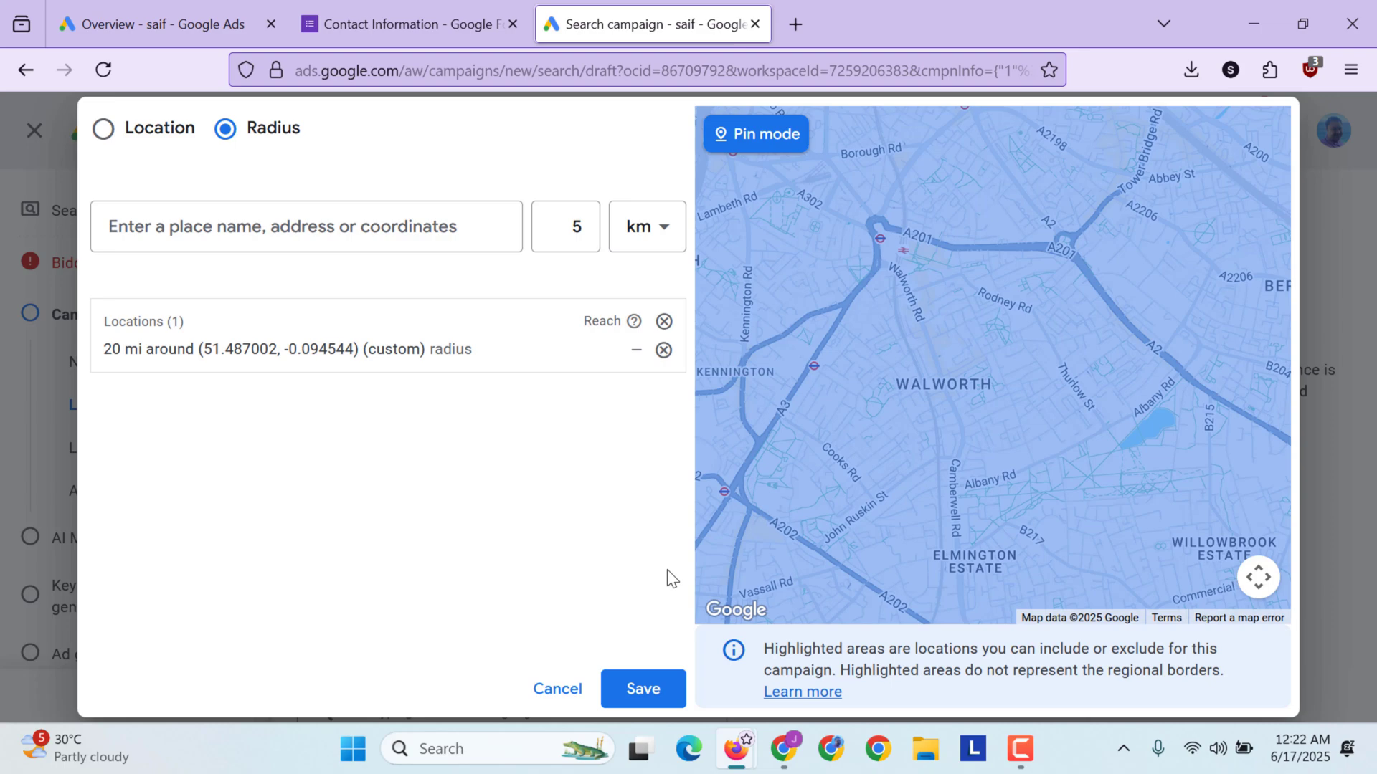
{"action": "left_click", "coordinate": [641, 684]}
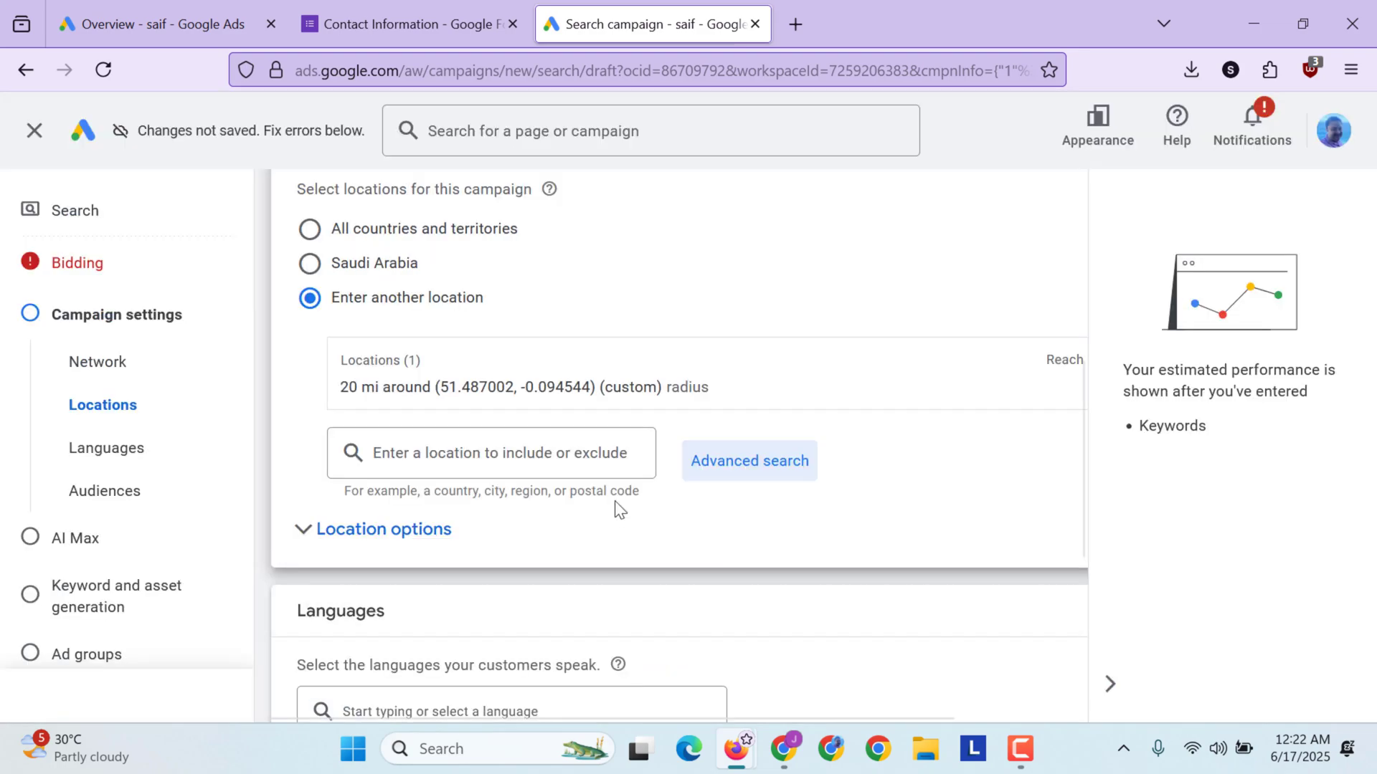
{"action": "scroll", "coordinate": [618, 507], "scroll_direction": "down", "scroll_amount": 2}
{"action": "scroll", "coordinate": [616, 507], "scroll_direction": "down", "scroll_amount": 2}
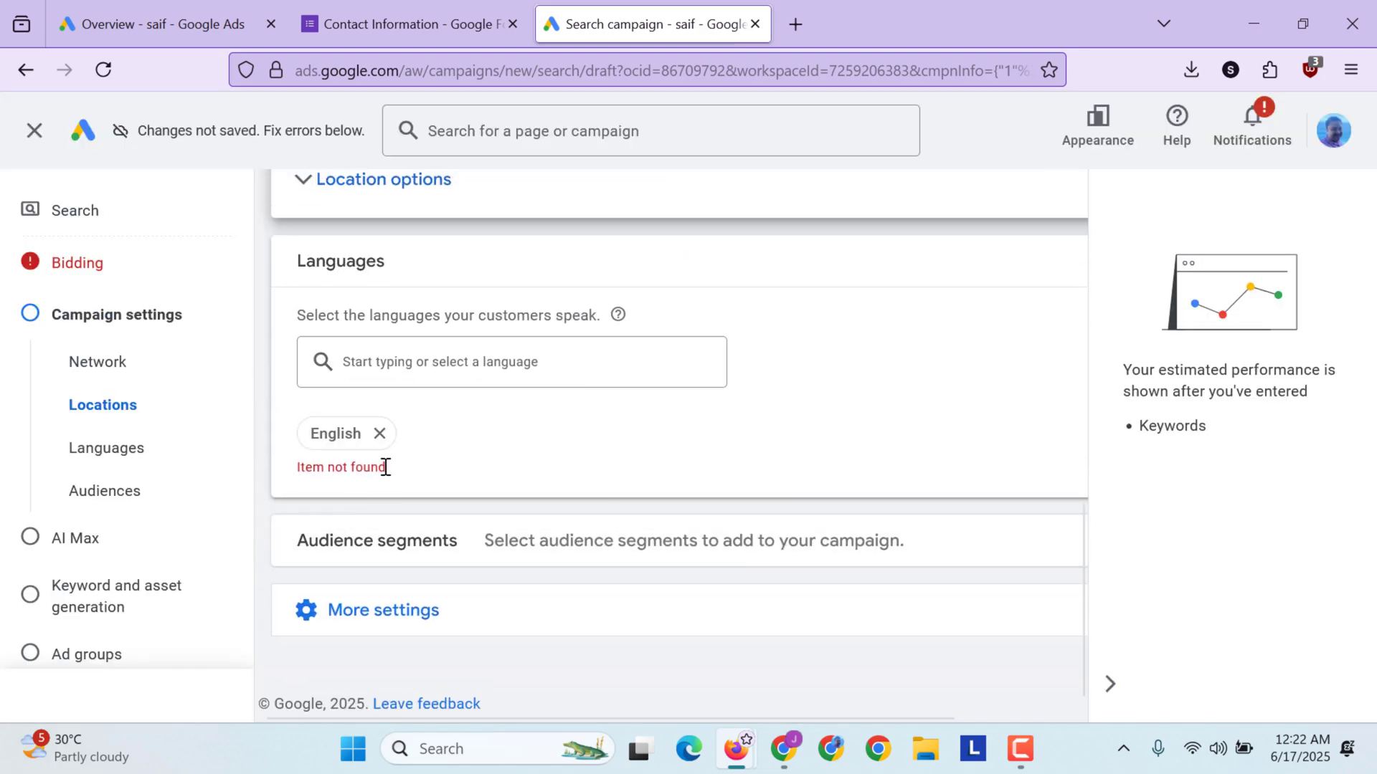
Step: Review the Languages list and keep English as the only target language
{"action": "left_click", "coordinate": [466, 386]}
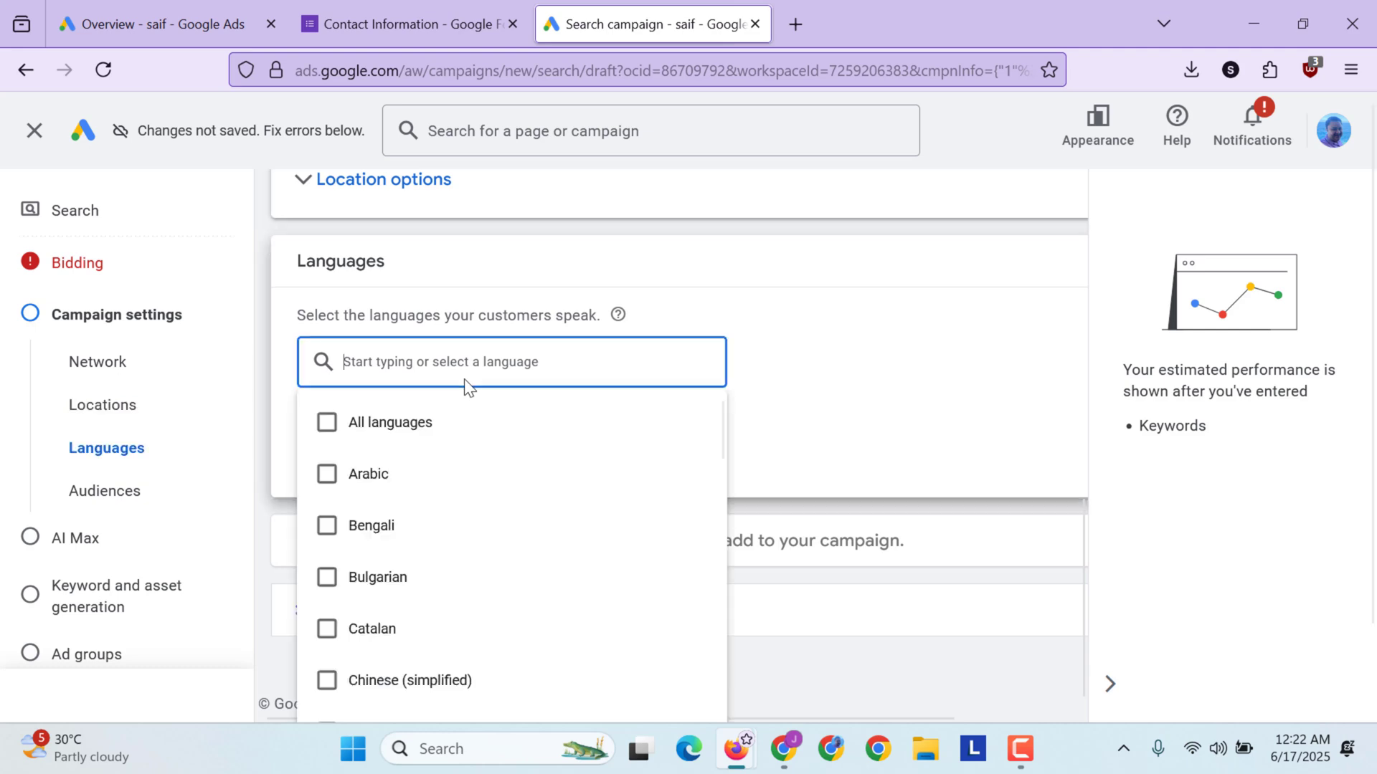
{"action": "scroll", "coordinate": [409, 570], "scroll_direction": "down", "scroll_amount": 3}
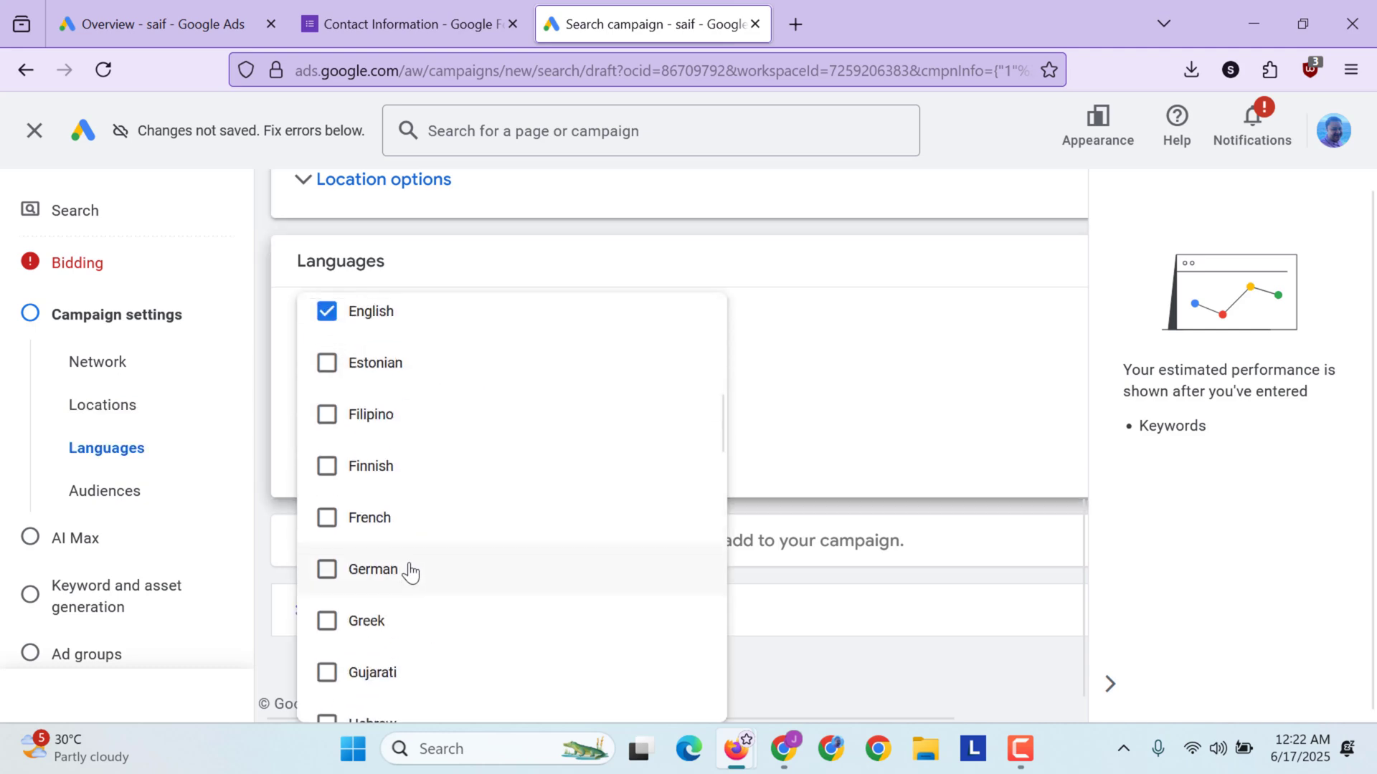
{"action": "scroll", "coordinate": [408, 570], "scroll_direction": "down", "scroll_amount": 3}
{"action": "scroll", "coordinate": [410, 570], "scroll_direction": "down", "scroll_amount": 3}
{"action": "scroll", "coordinate": [410, 570], "scroll_direction": "down", "scroll_amount": 5}
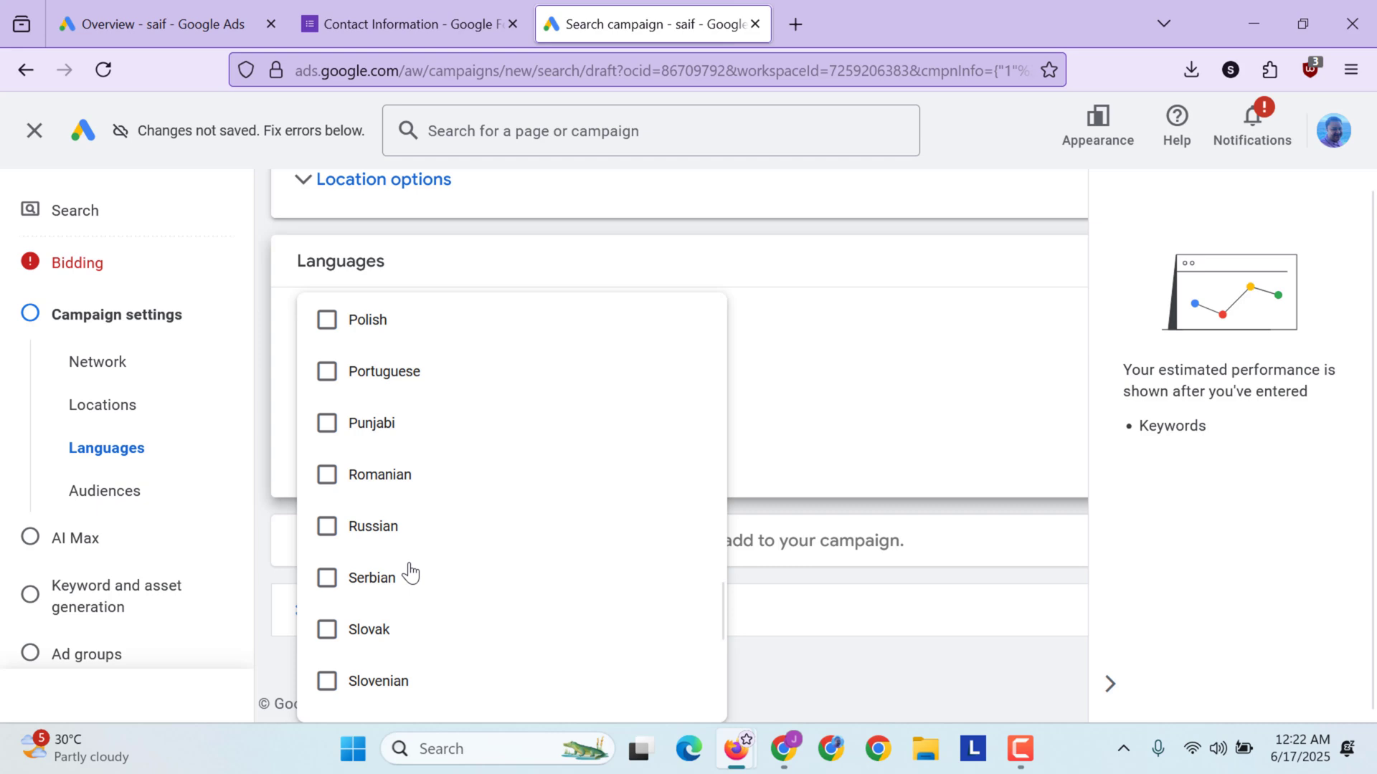
{"action": "scroll", "coordinate": [410, 570], "scroll_direction": "down", "scroll_amount": 3}
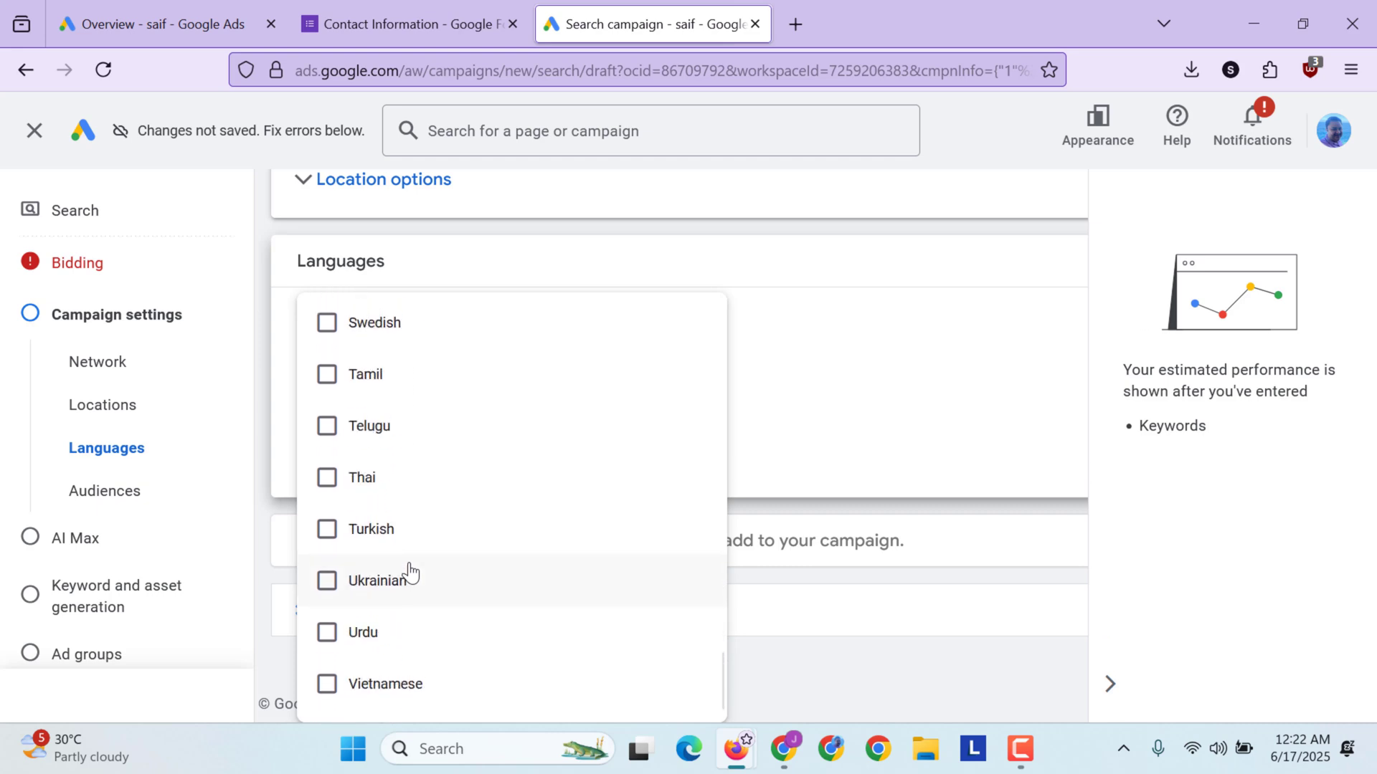
{"action": "left_click", "coordinate": [860, 421]}
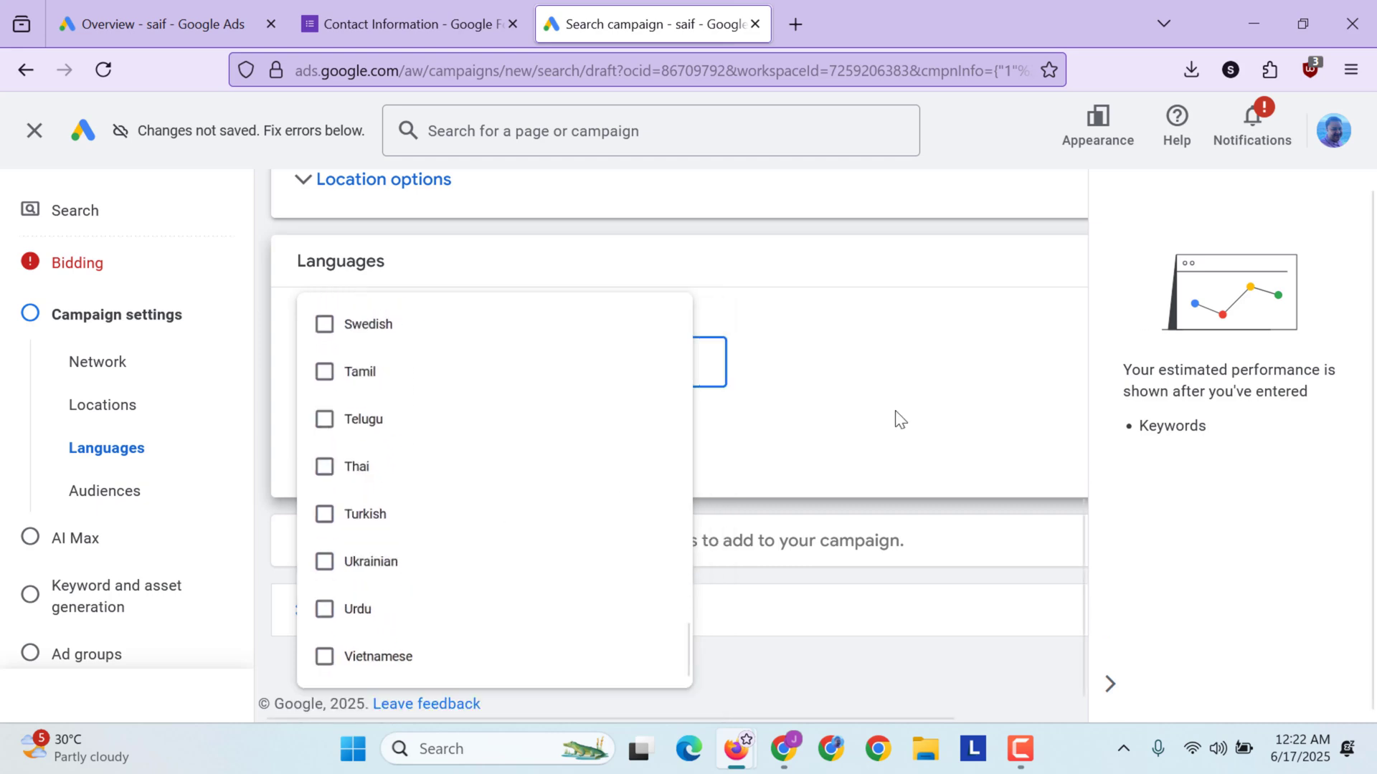
Step: Add Business & Productivity Software, Business Technology and ERP Solutions segments, then hide the estimates panel
{"action": "left_click", "coordinate": [128, 481]}
{"action": "scroll", "coordinate": [452, 481], "scroll_direction": "down", "scroll_amount": 3}
{"action": "scroll", "coordinate": [452, 481], "scroll_direction": "down", "scroll_amount": 1}
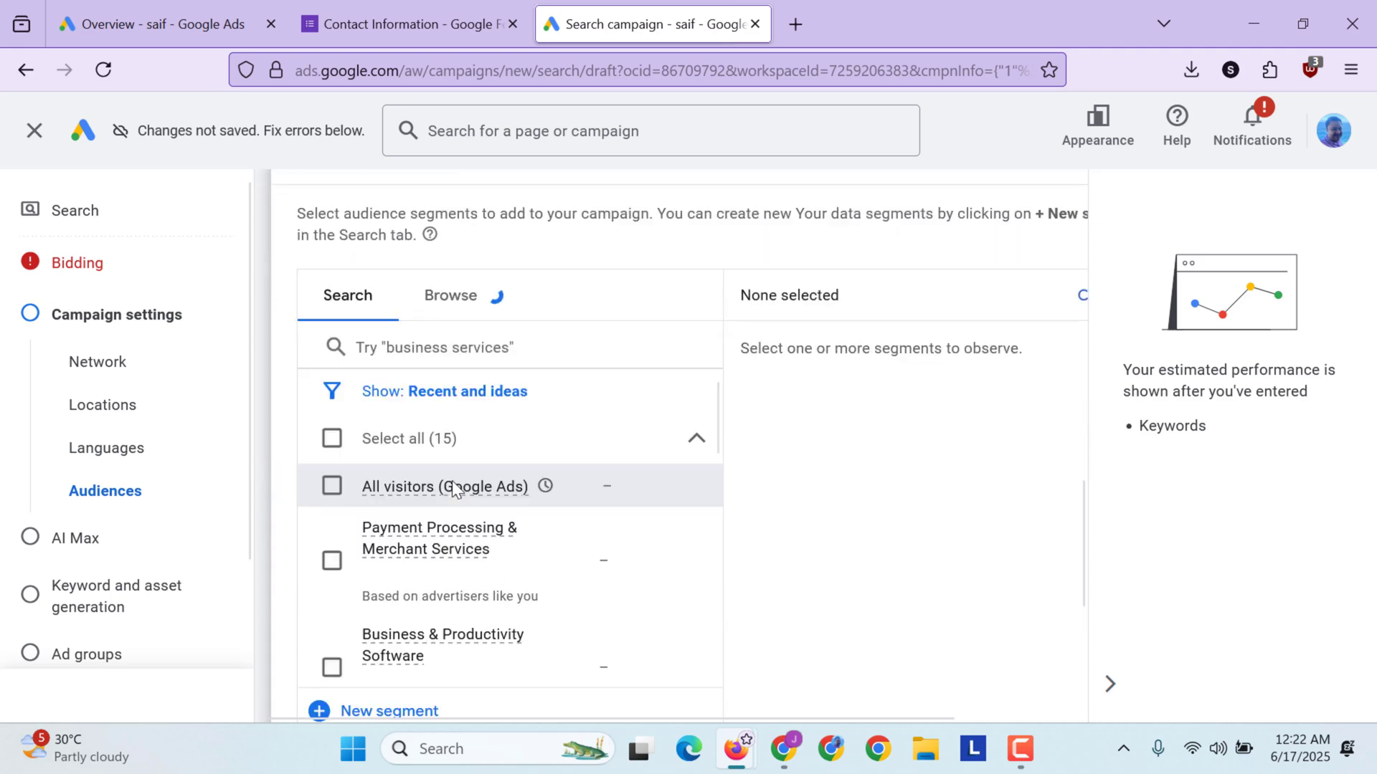
{"action": "scroll", "coordinate": [452, 481], "scroll_direction": "down", "scroll_amount": 1}
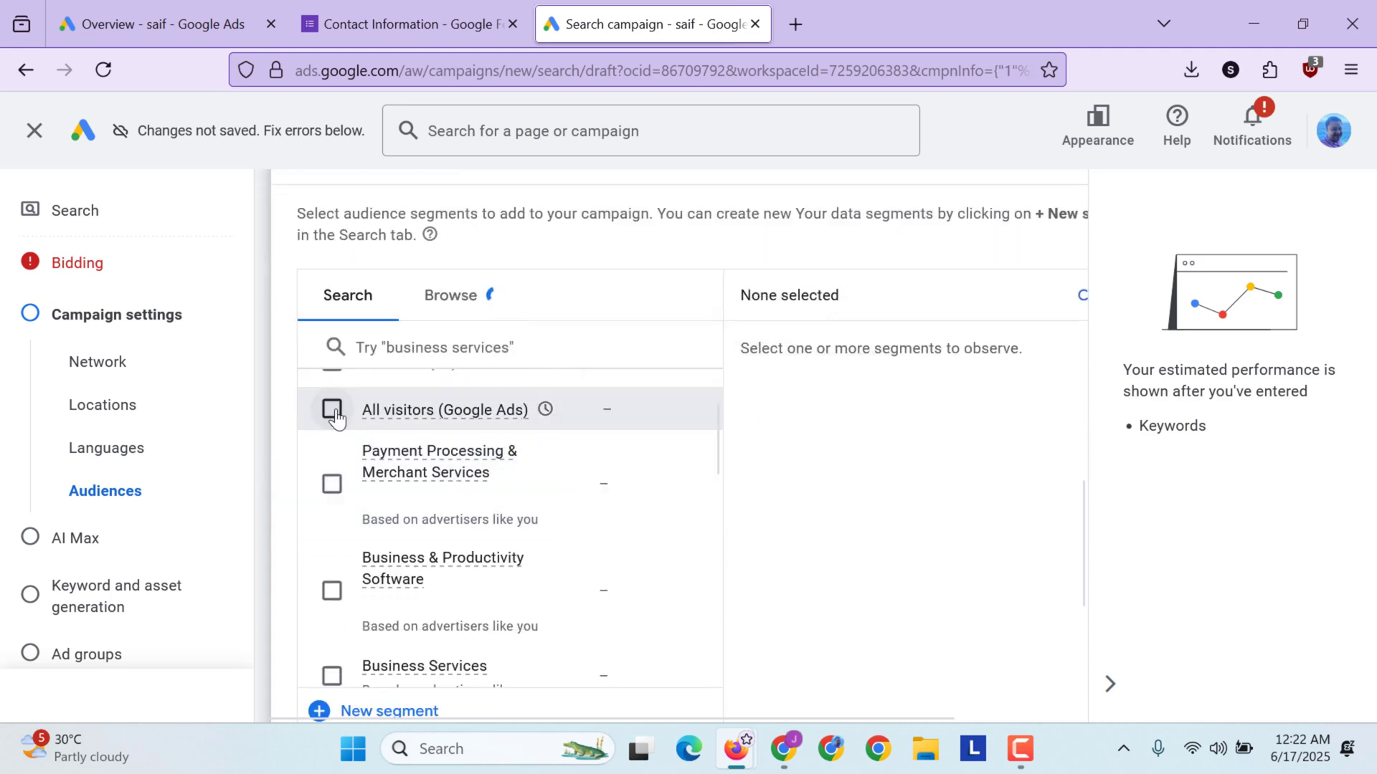
{"action": "scroll", "coordinate": [333, 460], "scroll_direction": "down", "scroll_amount": 1}
{"action": "scroll", "coordinate": [334, 461], "scroll_direction": "down", "scroll_amount": 2}
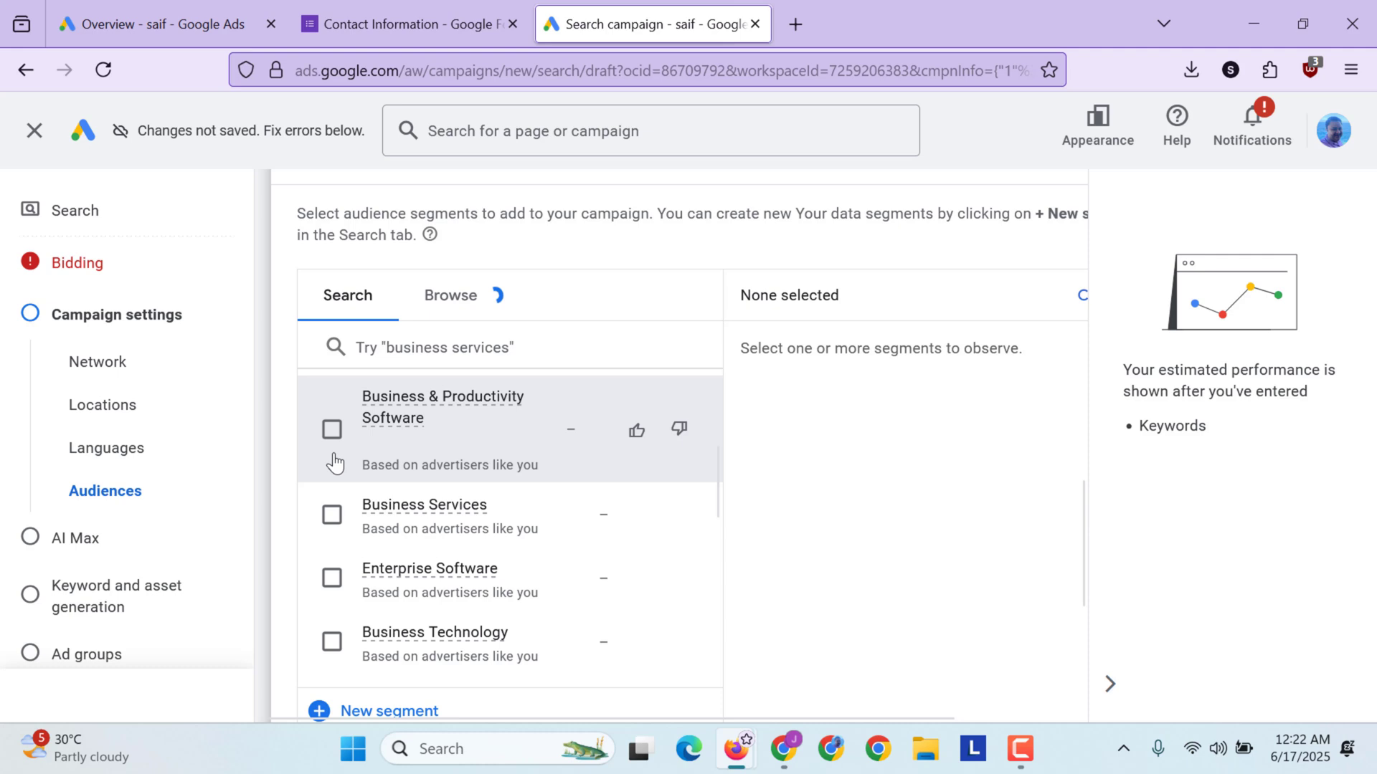
{"action": "left_click", "coordinate": [334, 433]}
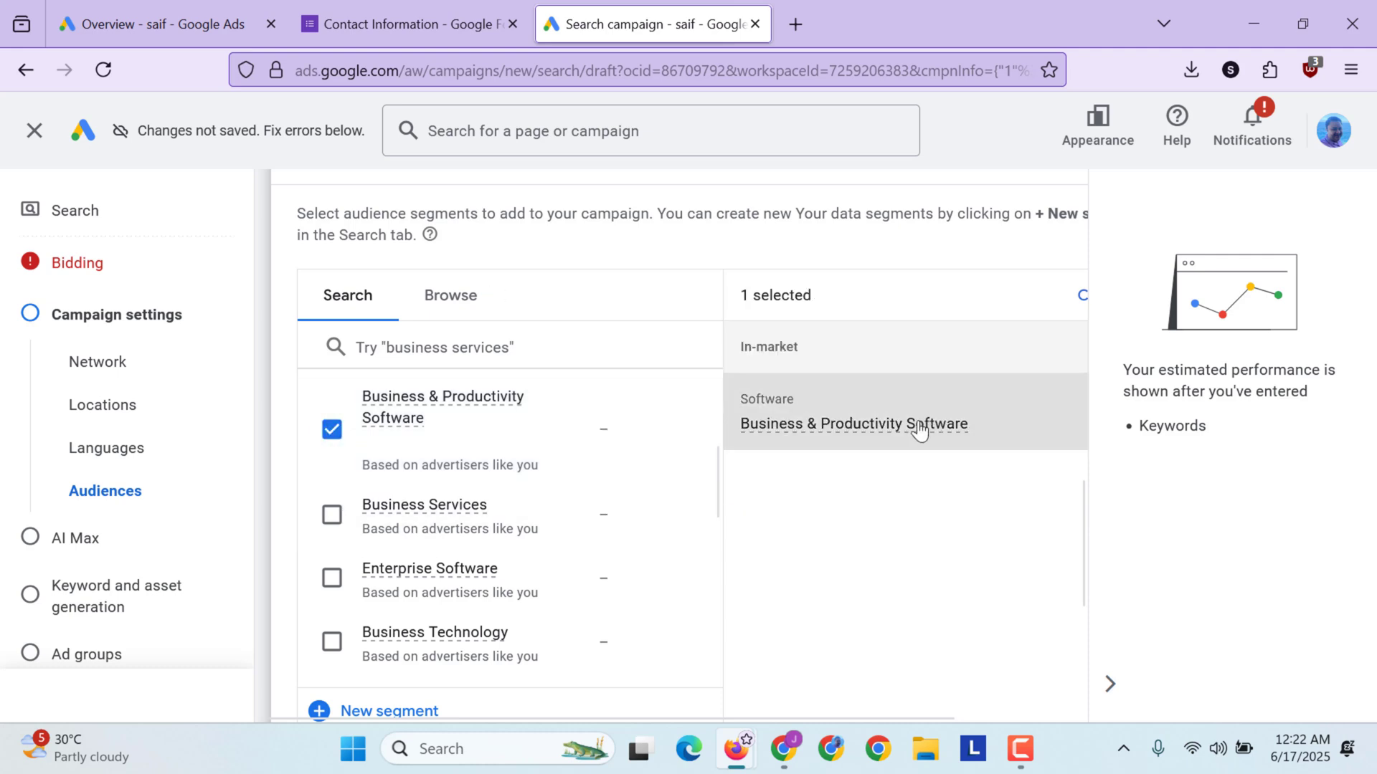
{"action": "scroll", "coordinate": [452, 577], "scroll_direction": "down", "scroll_amount": 1}
{"action": "scroll", "coordinate": [453, 577], "scroll_direction": "down", "scroll_amount": 2}
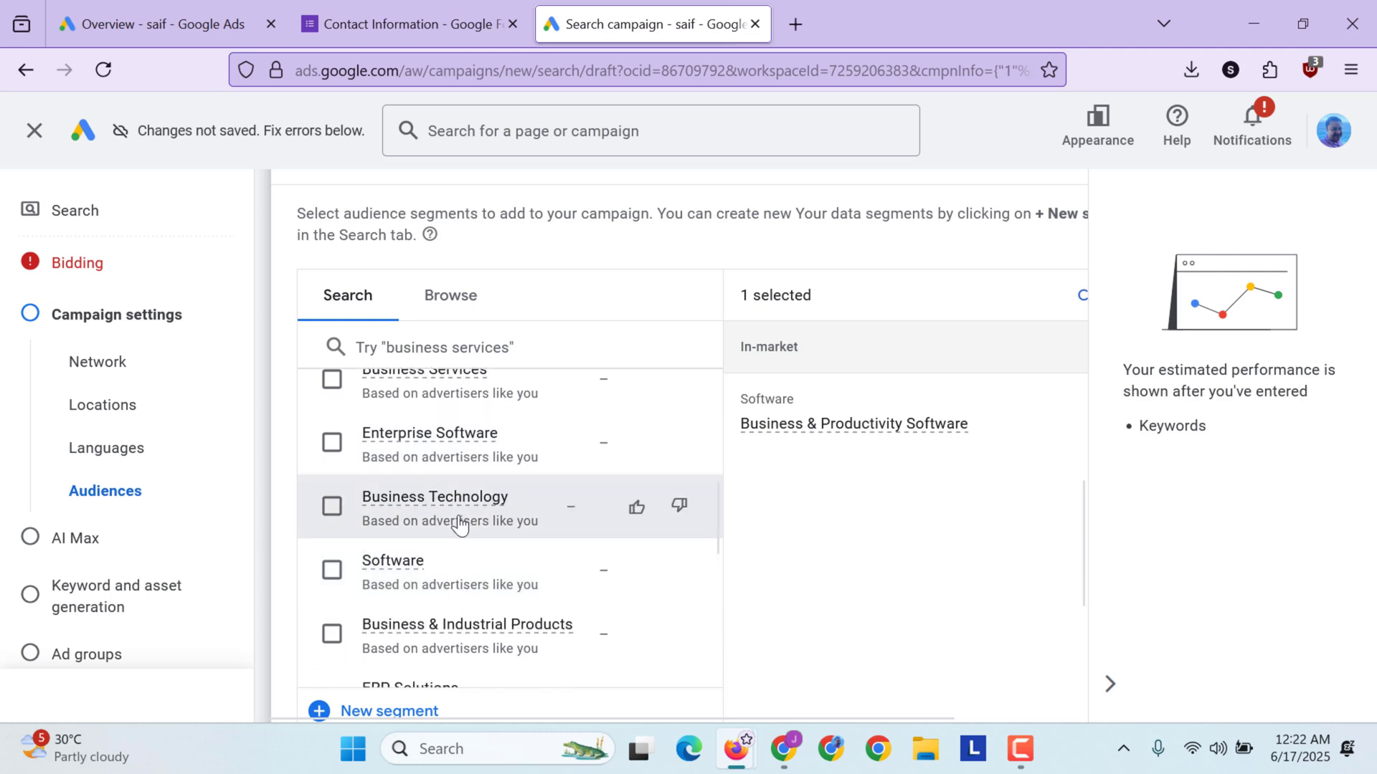
{"action": "left_click", "coordinate": [463, 513]}
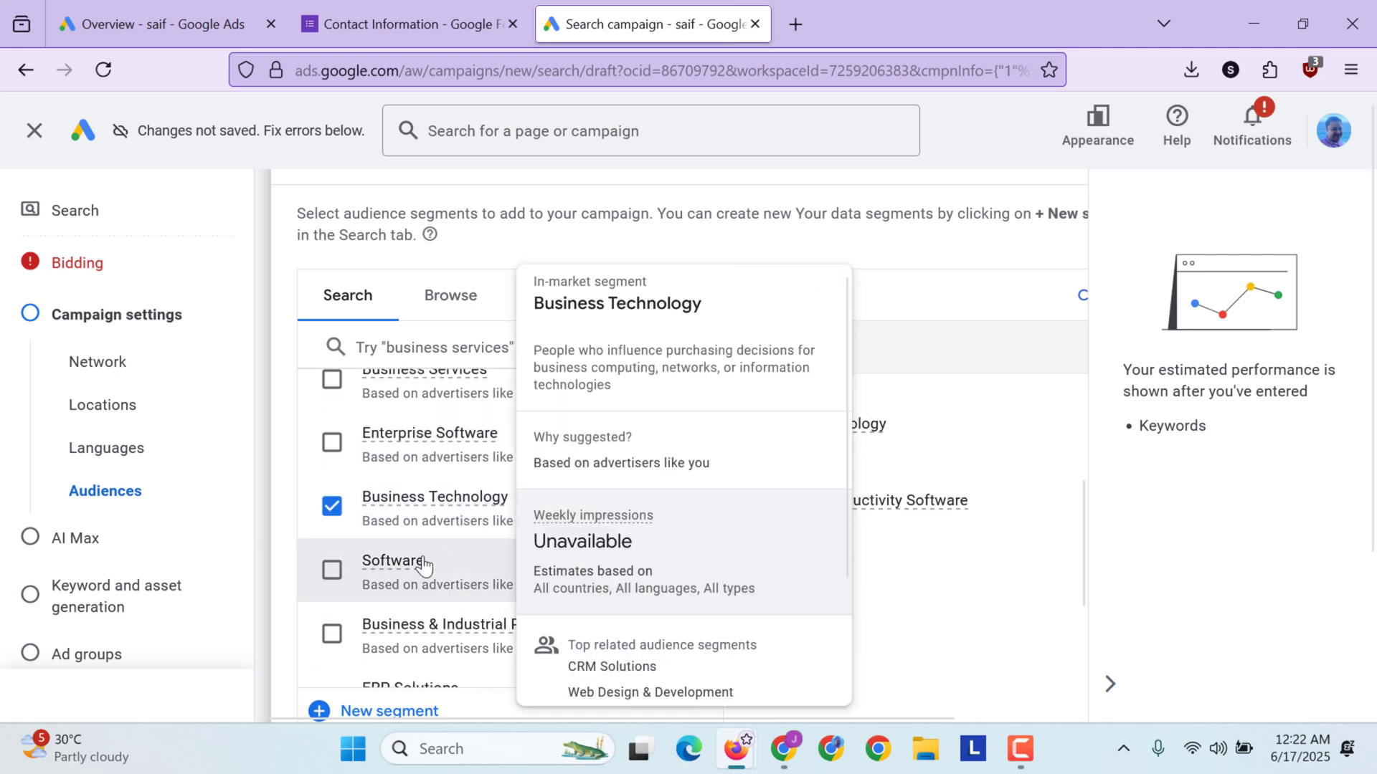
{"action": "scroll", "coordinate": [412, 570], "scroll_direction": "down", "scroll_amount": 2}
{"action": "scroll", "coordinate": [413, 537], "scroll_direction": "down", "scroll_amount": 1}
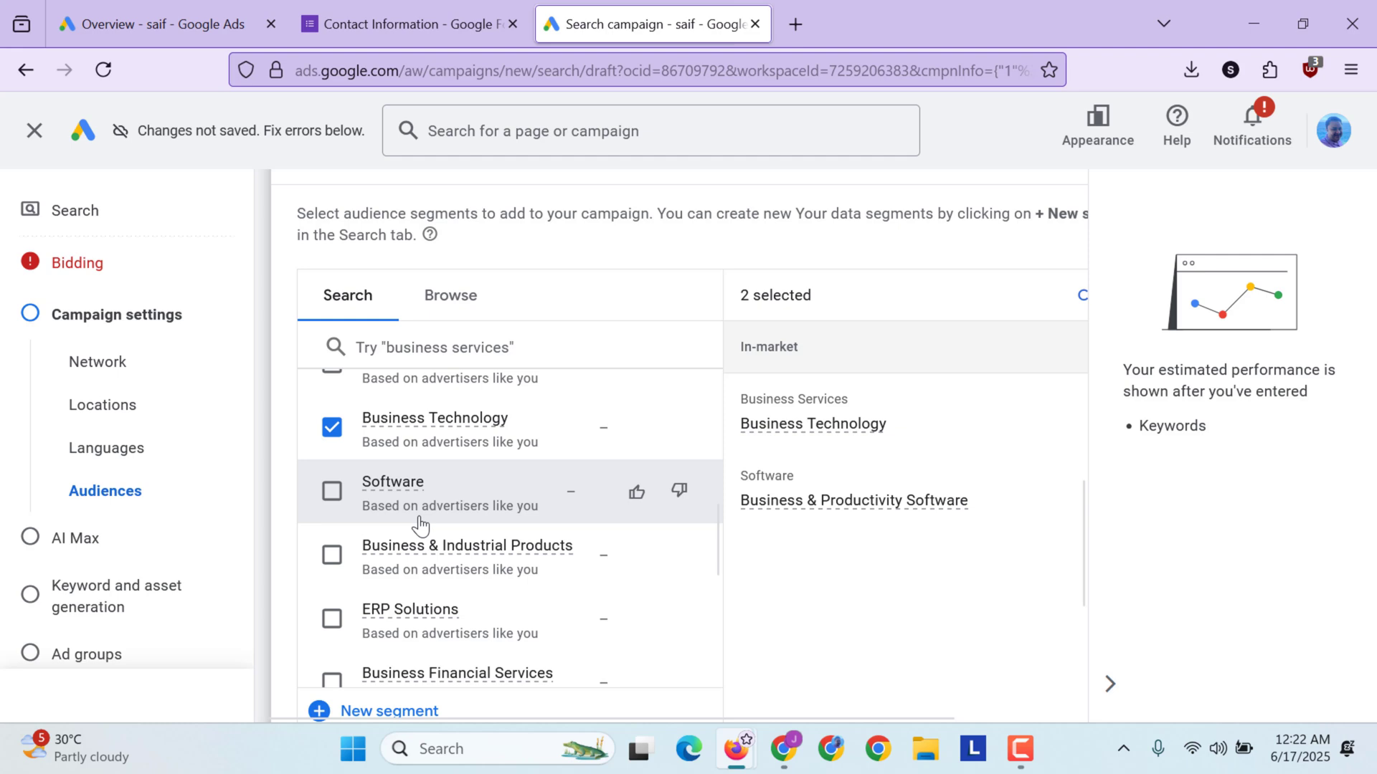
{"action": "scroll", "coordinate": [419, 525], "scroll_direction": "down", "scroll_amount": 2}
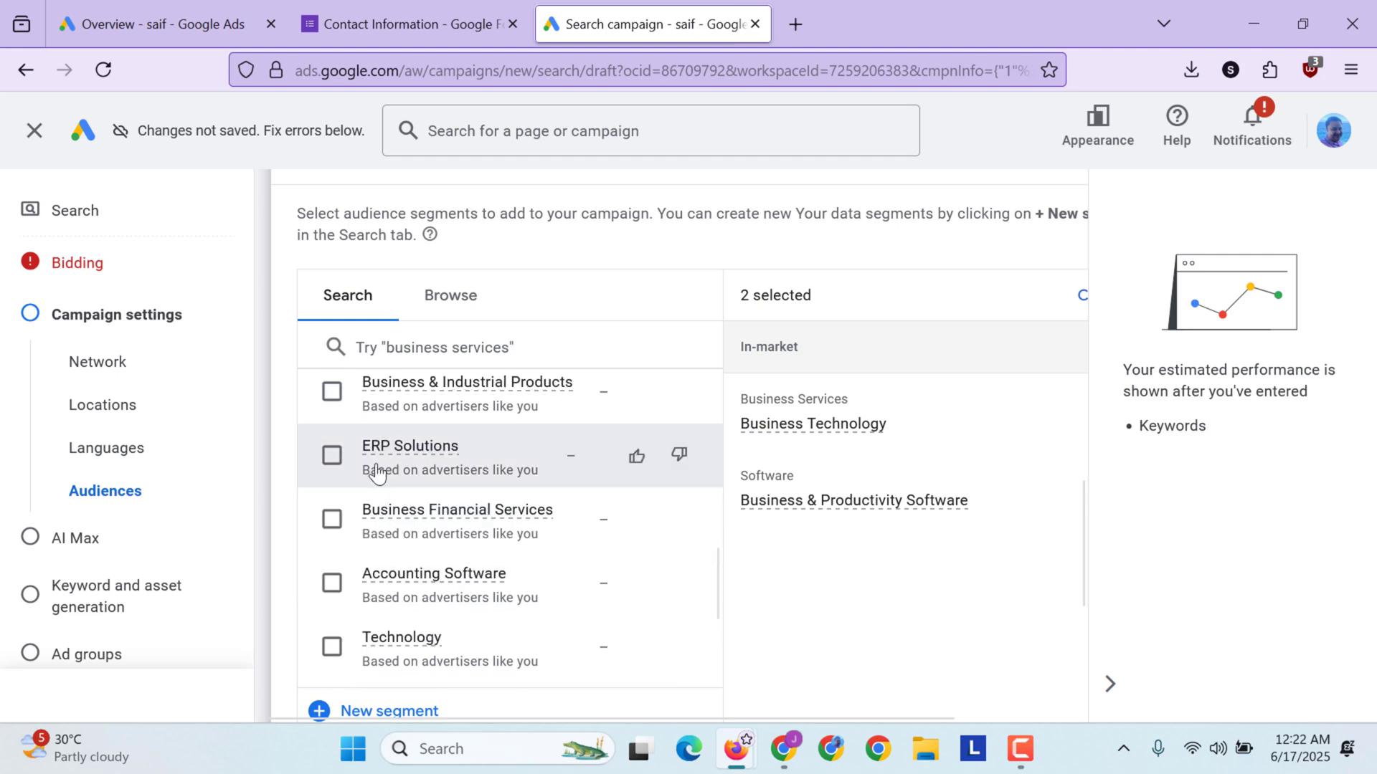
{"action": "left_click", "coordinate": [330, 462]}
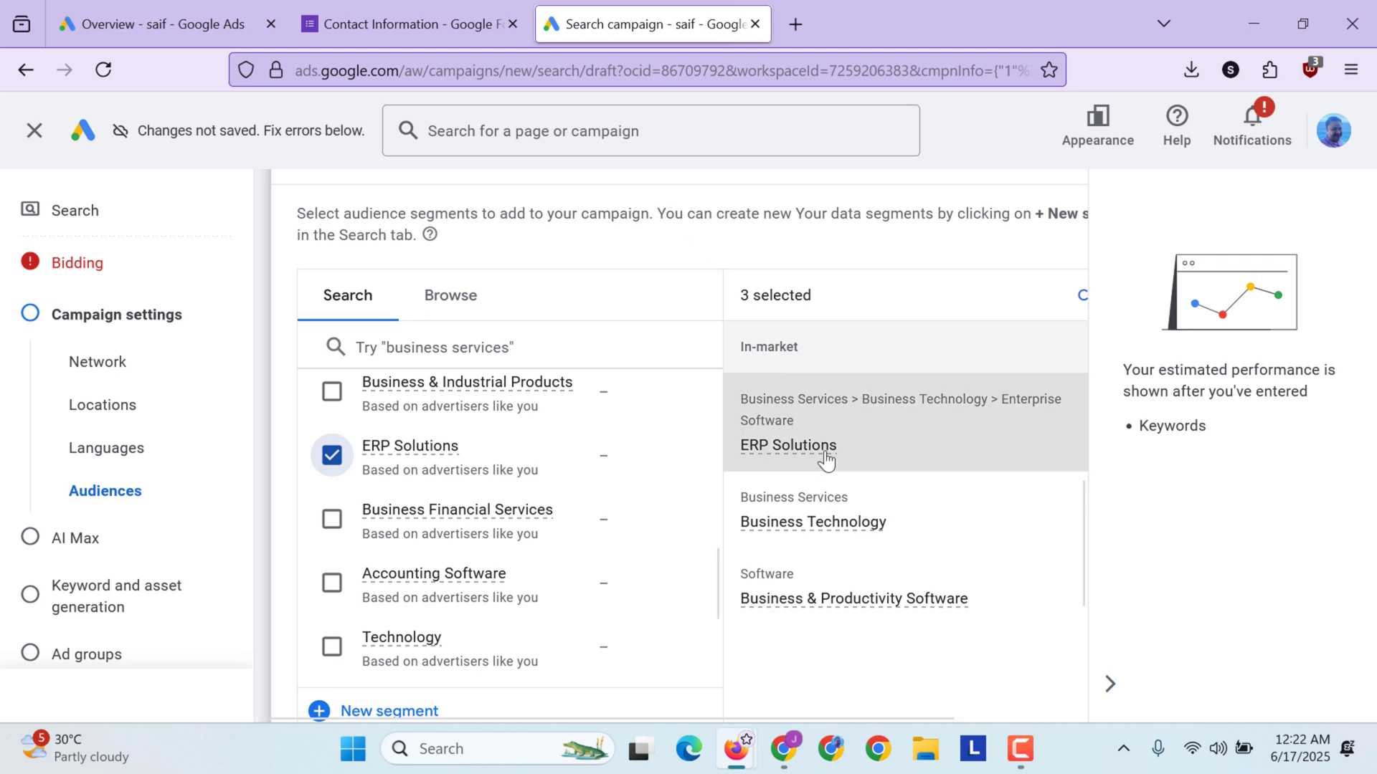
{"action": "mouse_move", "coordinate": [788, 445]}
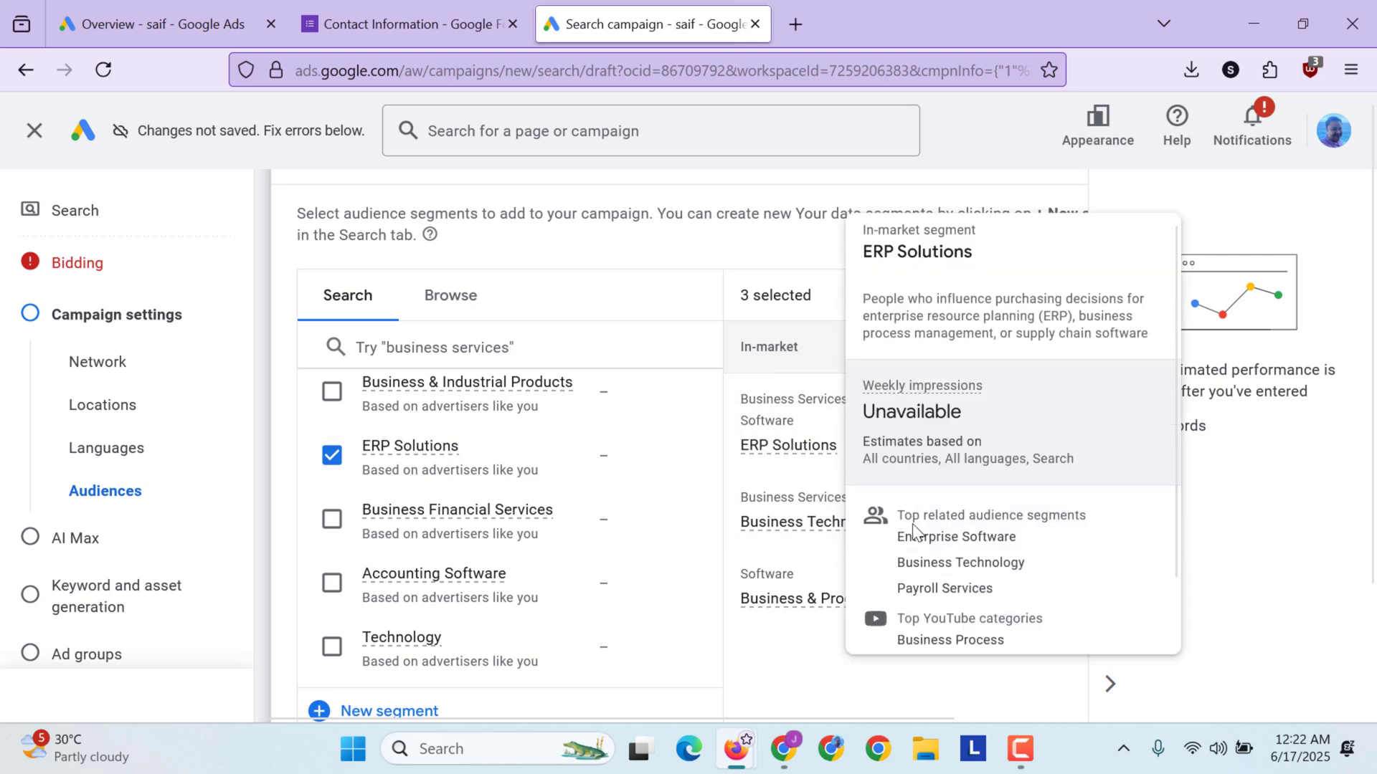
{"action": "scroll", "coordinate": [913, 527], "scroll_direction": "down", "scroll_amount": 2}
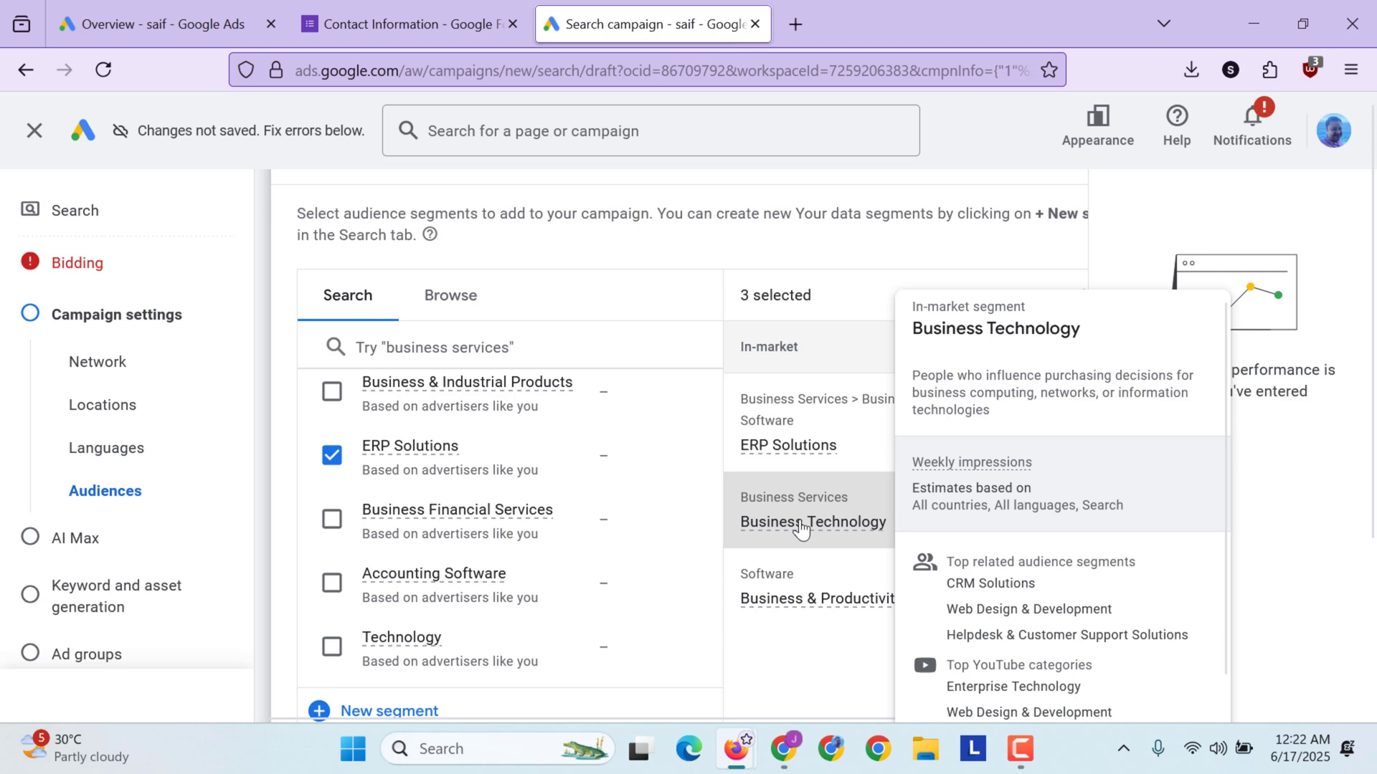
{"action": "mouse_move", "coordinate": [853, 599]}
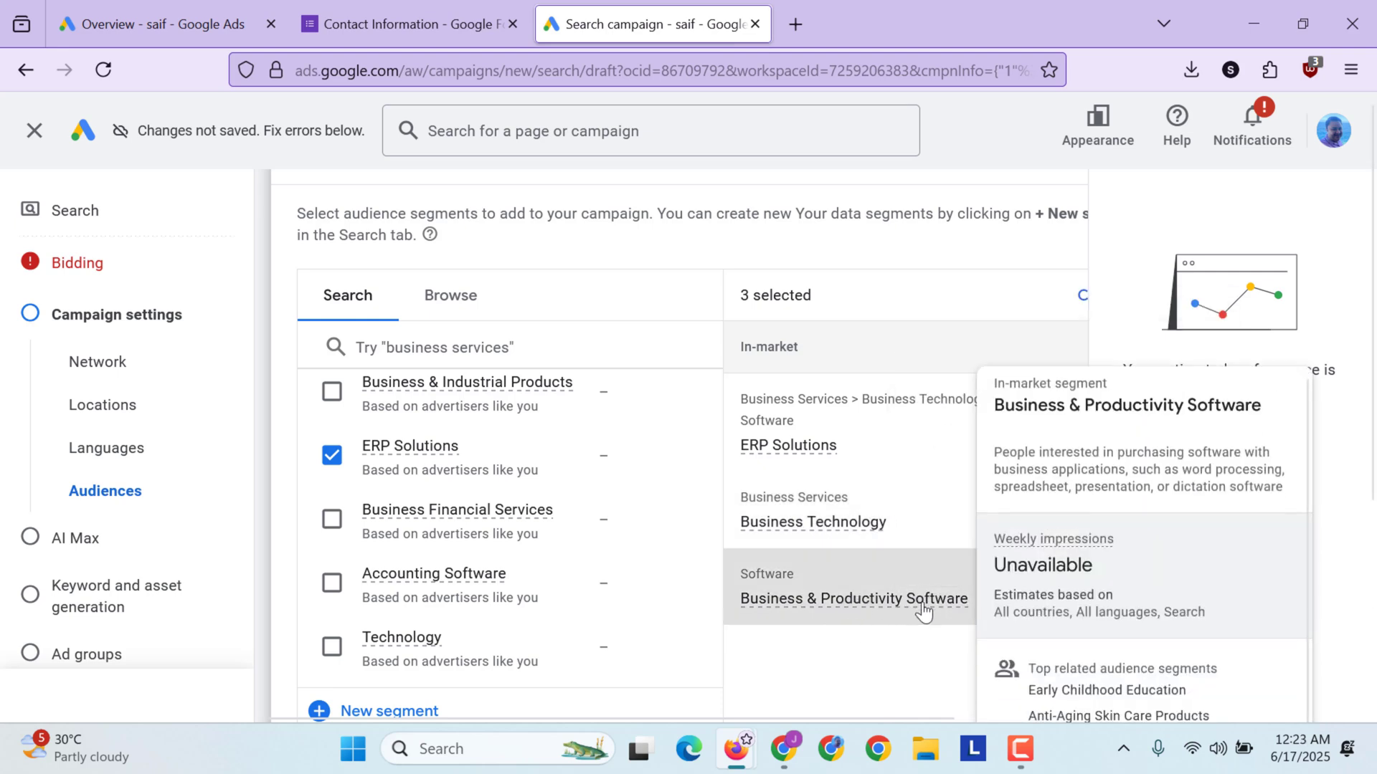
{"action": "left_click", "coordinate": [1114, 687]}
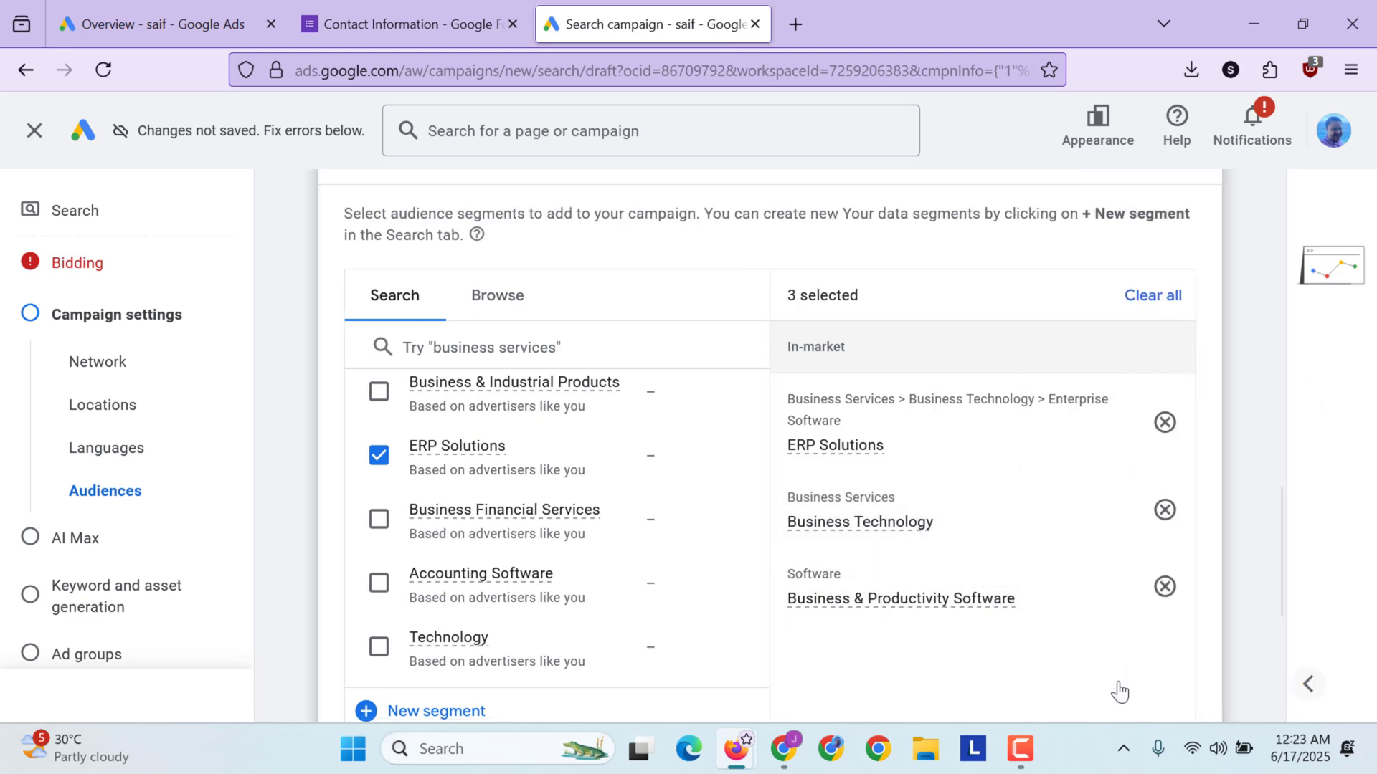
Step: Switch on 'Optimize your campaign with AI Max' in the AI Max step
{"action": "left_click", "coordinate": [78, 552]}
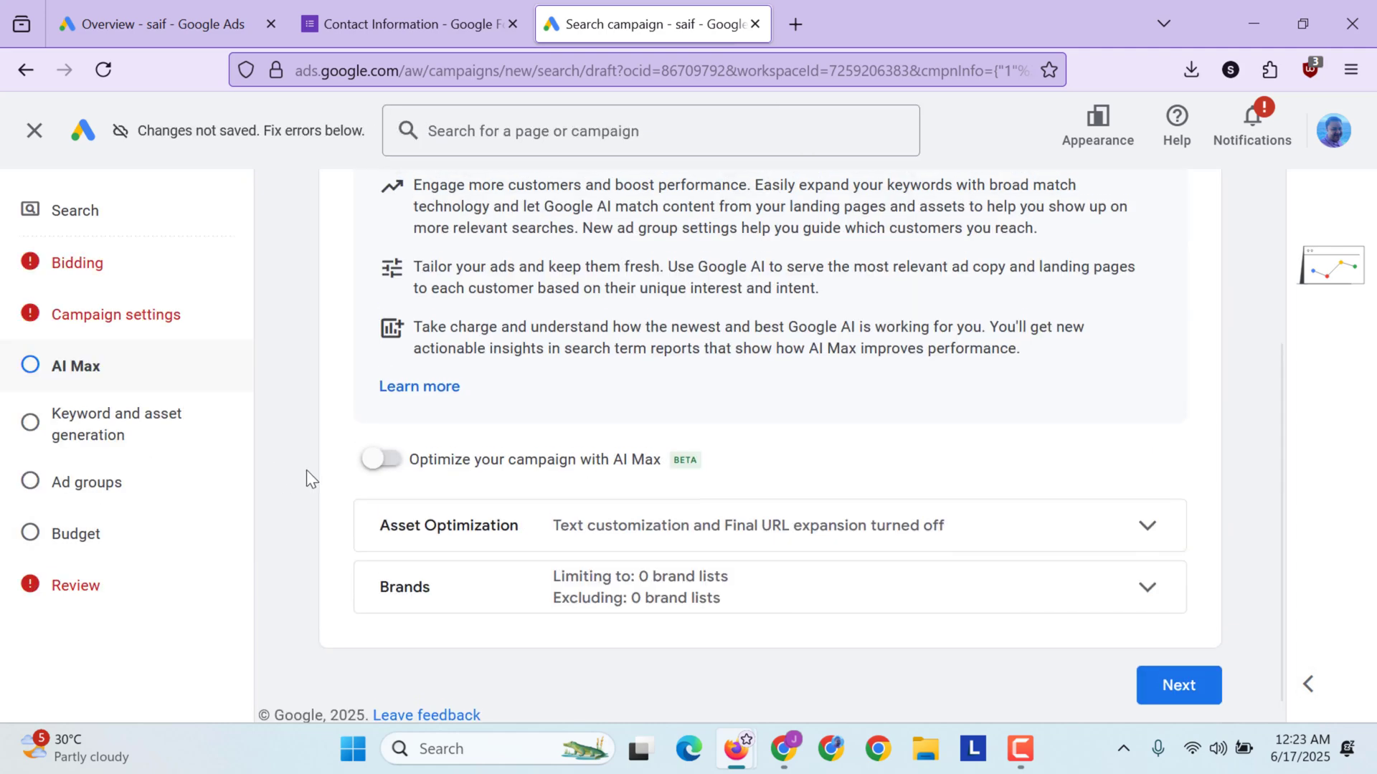
{"action": "scroll", "coordinate": [307, 471], "scroll_direction": "up", "scroll_amount": 4}
{"action": "scroll", "coordinate": [306, 470], "scroll_direction": "down", "scroll_amount": 1}
{"action": "scroll", "coordinate": [307, 470], "scroll_direction": "down", "scroll_amount": 2}
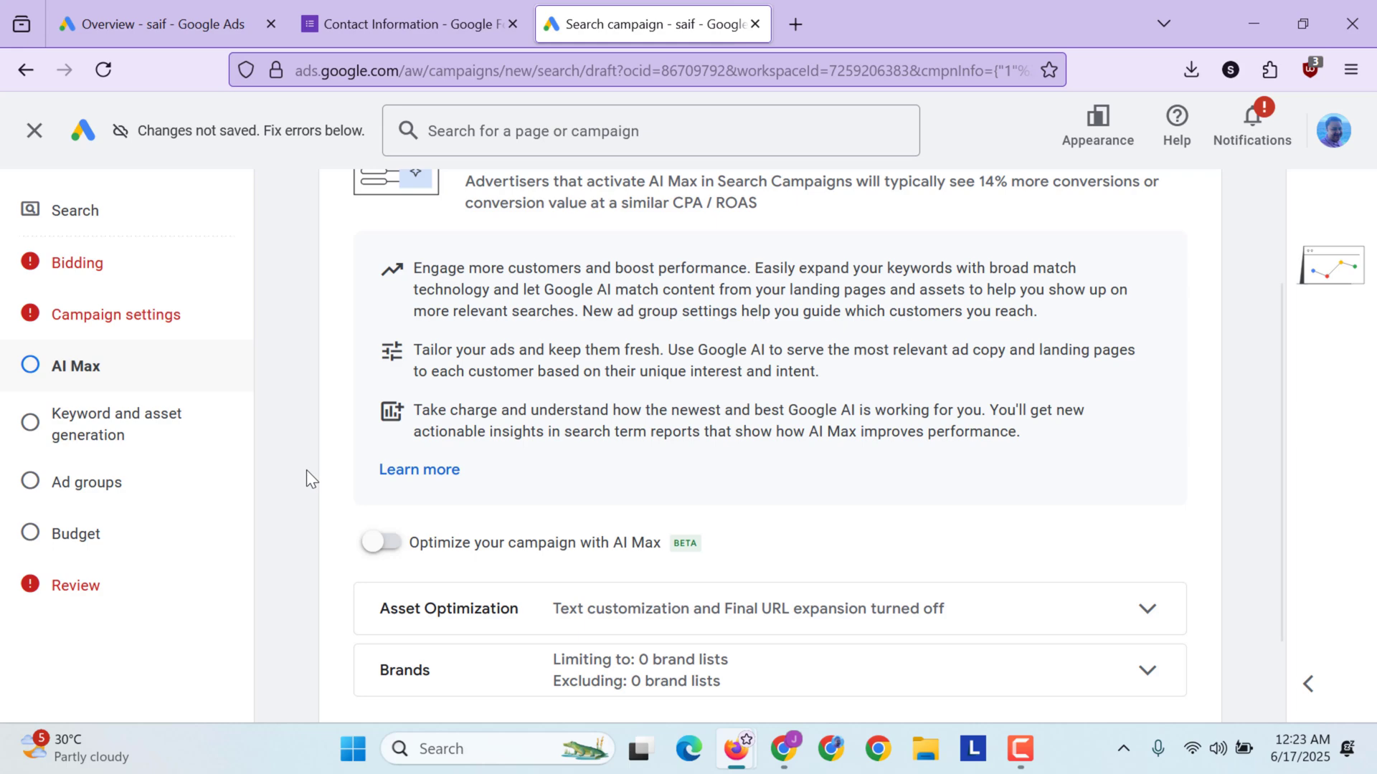
{"action": "scroll", "coordinate": [307, 470], "scroll_direction": "down", "scroll_amount": 2}
{"action": "left_click", "coordinate": [382, 448]}
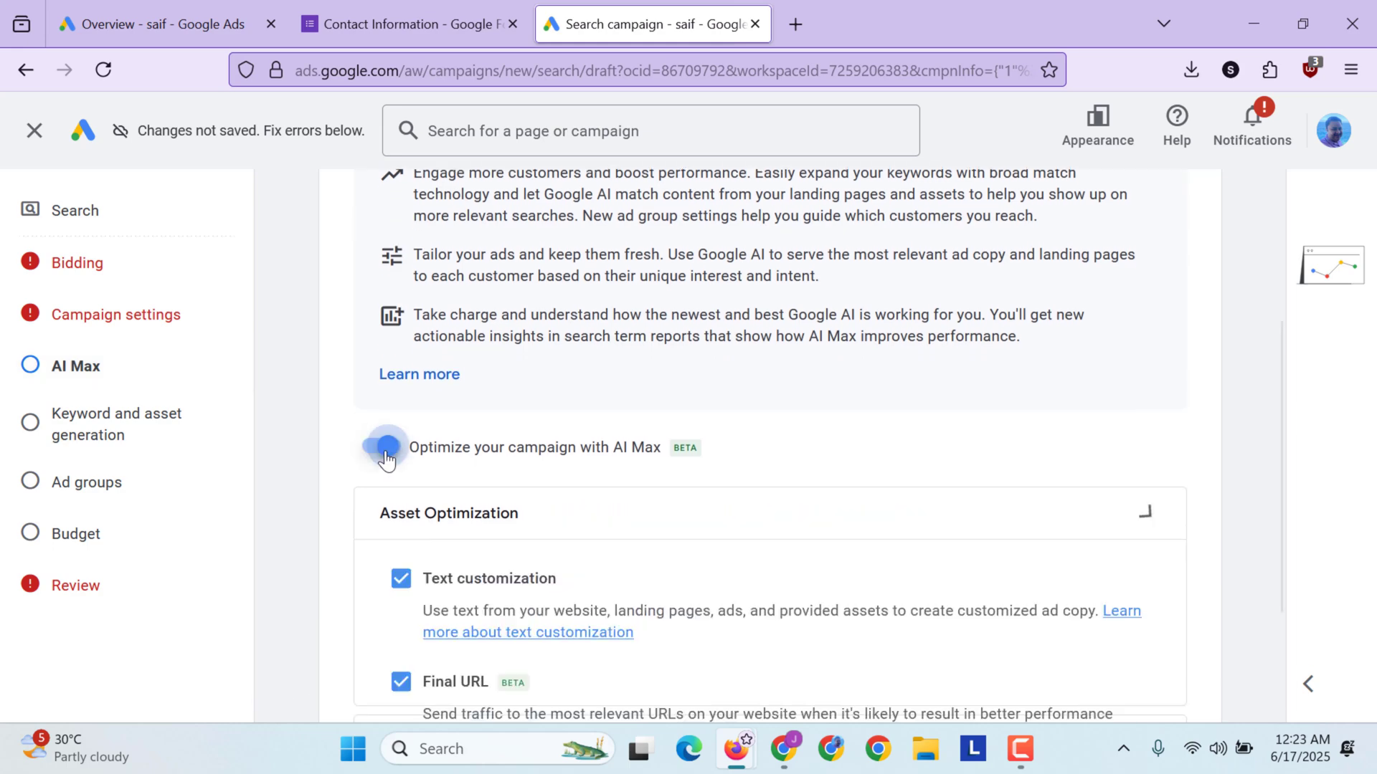
{"action": "scroll", "coordinate": [387, 461], "scroll_direction": "down", "scroll_amount": 3}
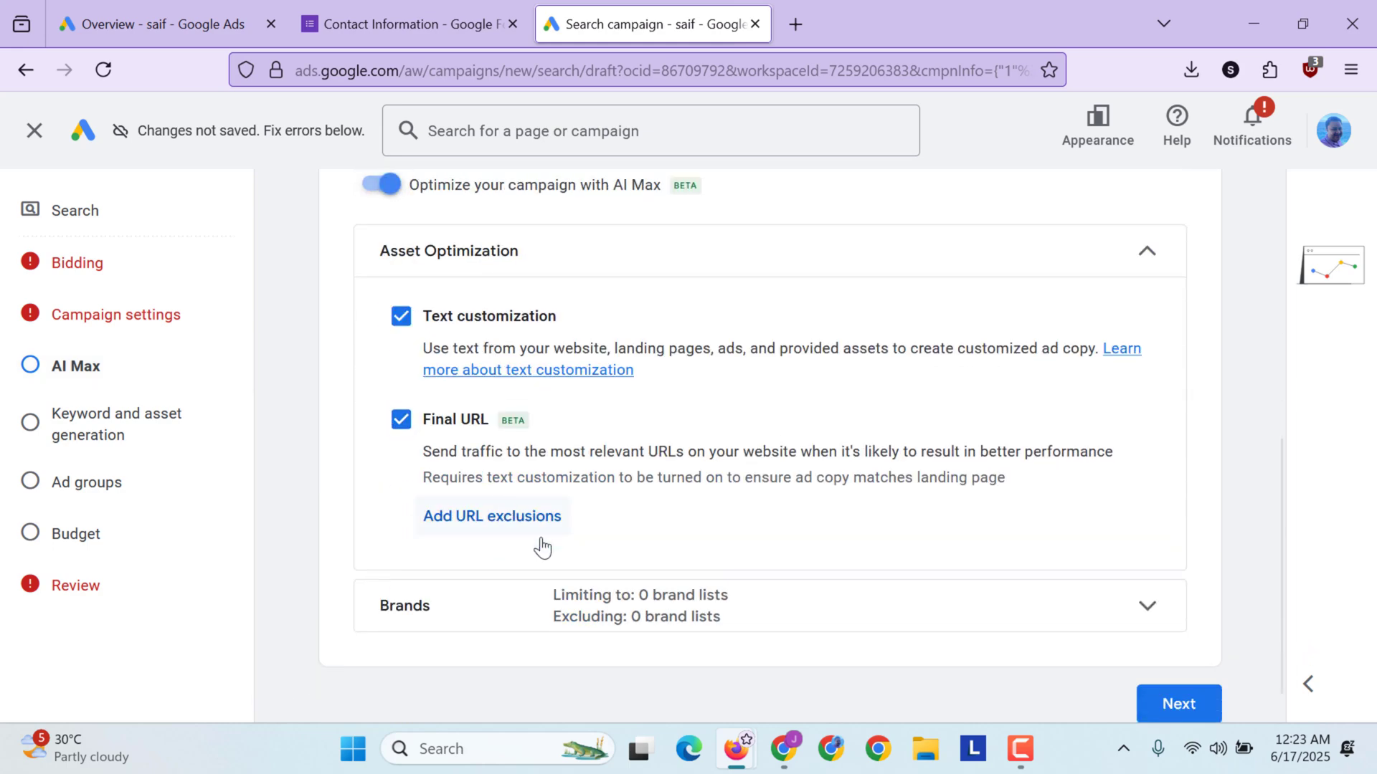
Step: Choose Add assets manually and focus the products or services field for Ad group 1
{"action": "left_click", "coordinate": [1162, 707]}
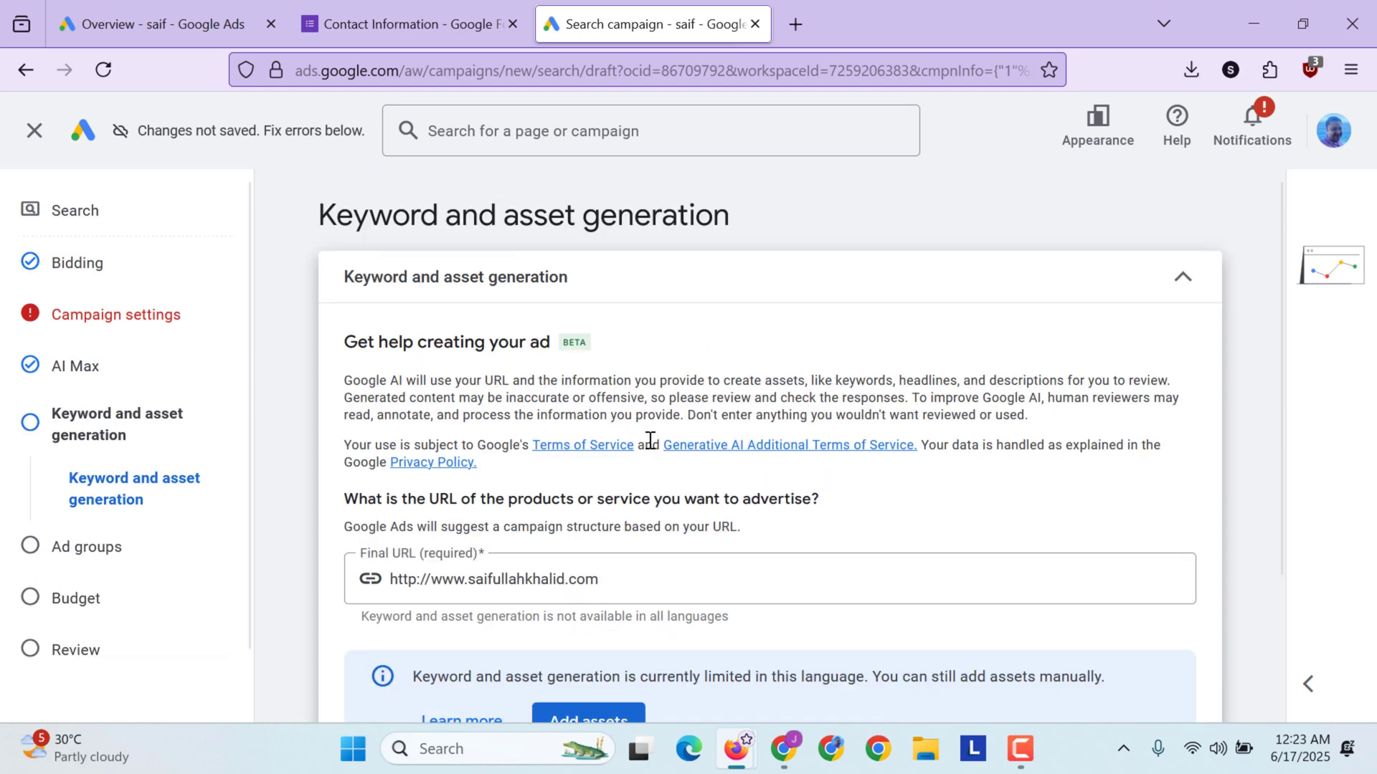
{"action": "scroll", "coordinate": [649, 441], "scroll_direction": "down", "scroll_amount": 2}
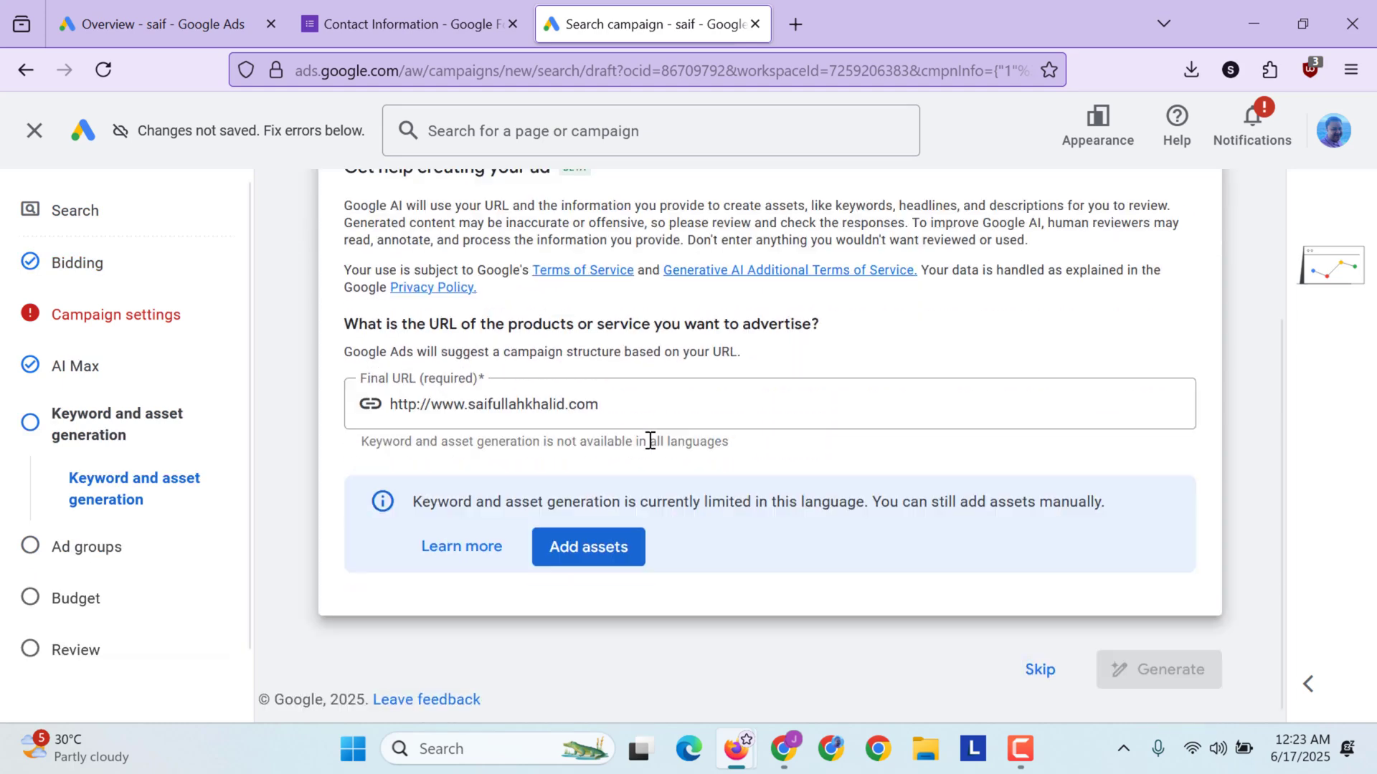
{"action": "left_click", "coordinate": [582, 544]}
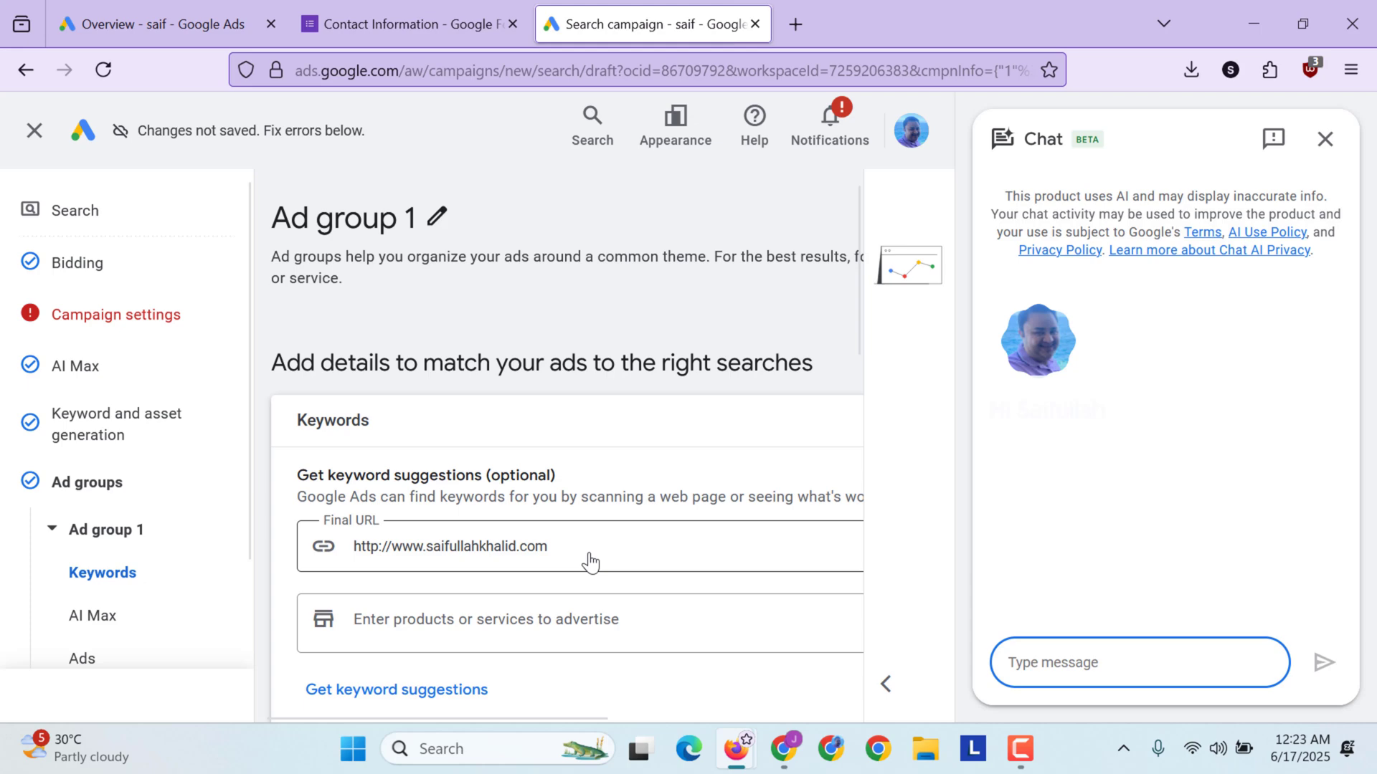
{"action": "scroll", "coordinate": [589, 559], "scroll_direction": "down", "scroll_amount": 1}
{"action": "left_click", "coordinate": [578, 516]}
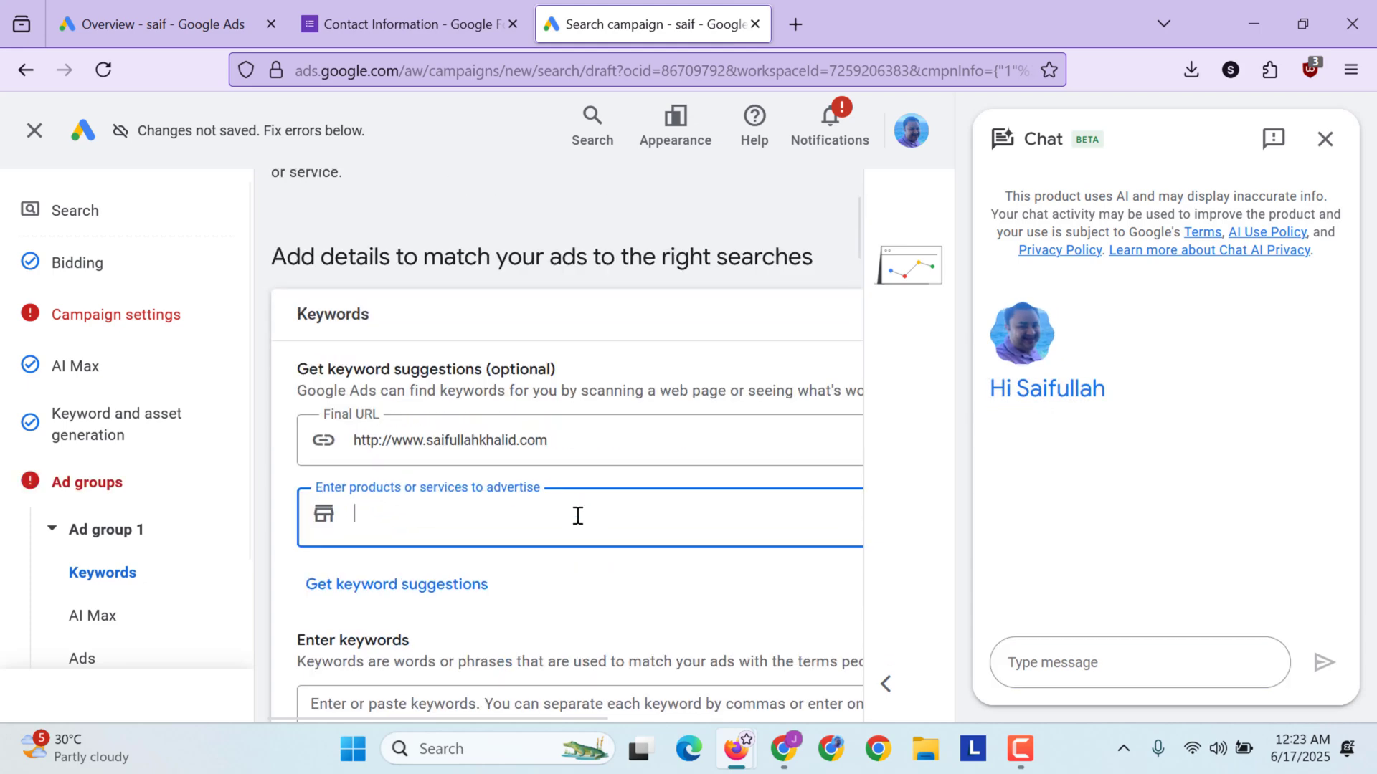
{"action": "scroll", "coordinate": [578, 517], "scroll_direction": "down", "scroll_amount": 2}
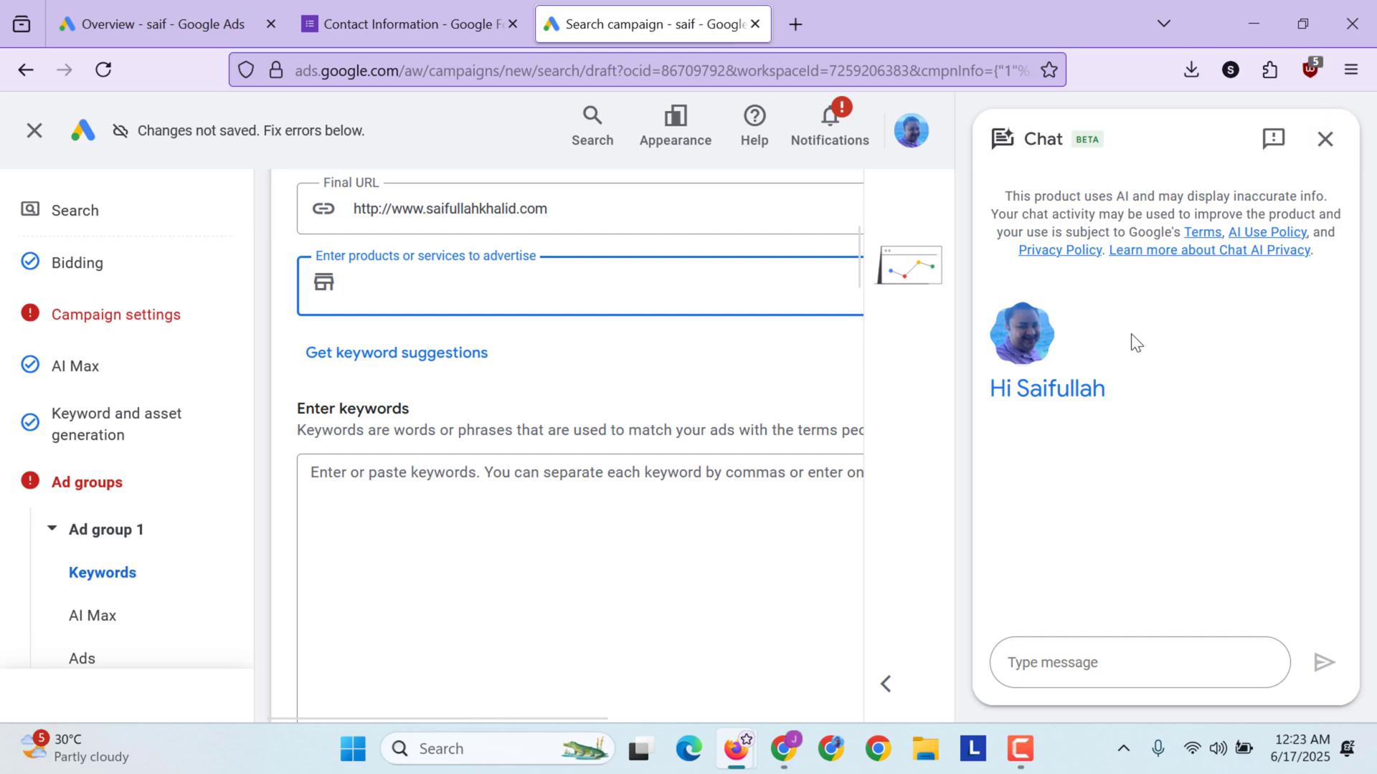
Step: Close the assistant and estimates panel, preview the ad on desktop and show headline ideas
{"action": "left_click", "coordinate": [1325, 138]}
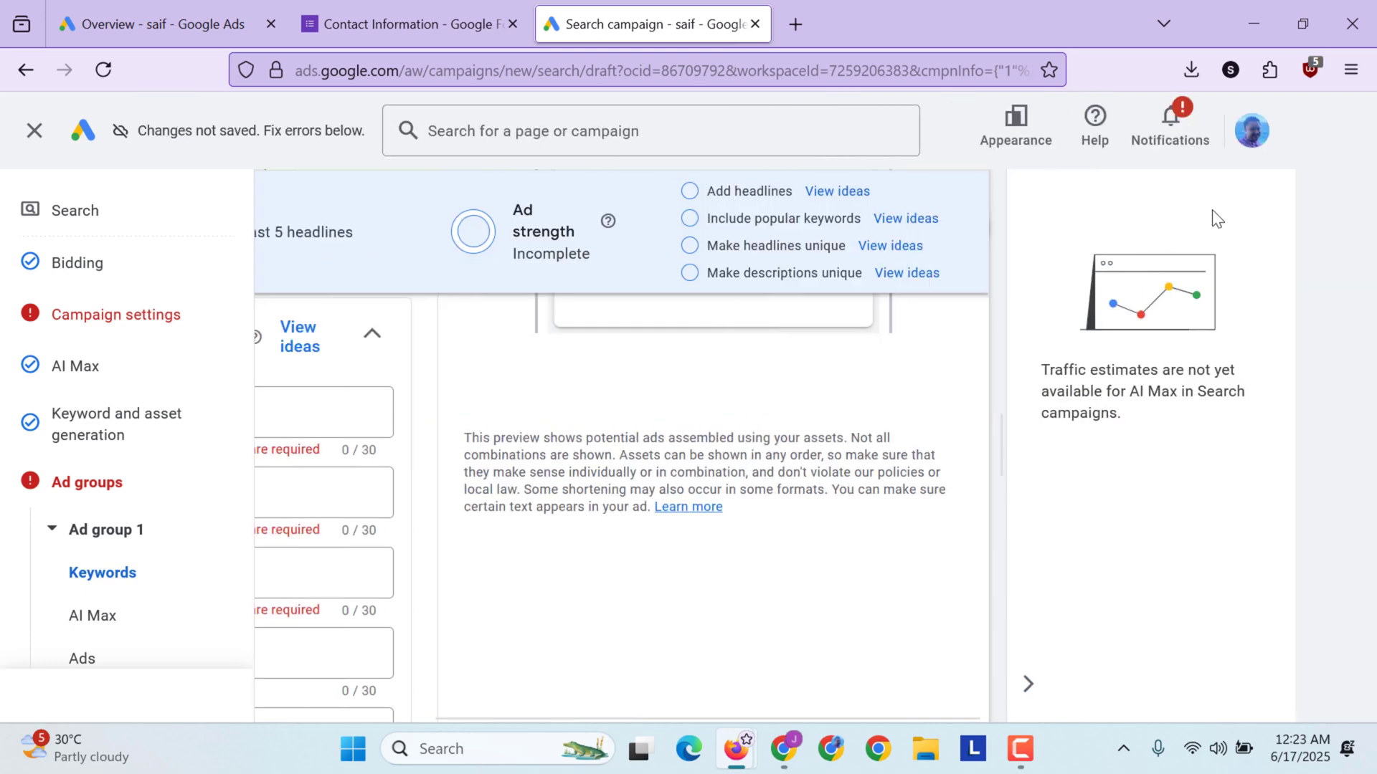
{"action": "scroll", "coordinate": [452, 447], "scroll_direction": "down", "scroll_amount": 1}
{"action": "scroll", "coordinate": [450, 441], "scroll_direction": "down", "scroll_amount": 2}
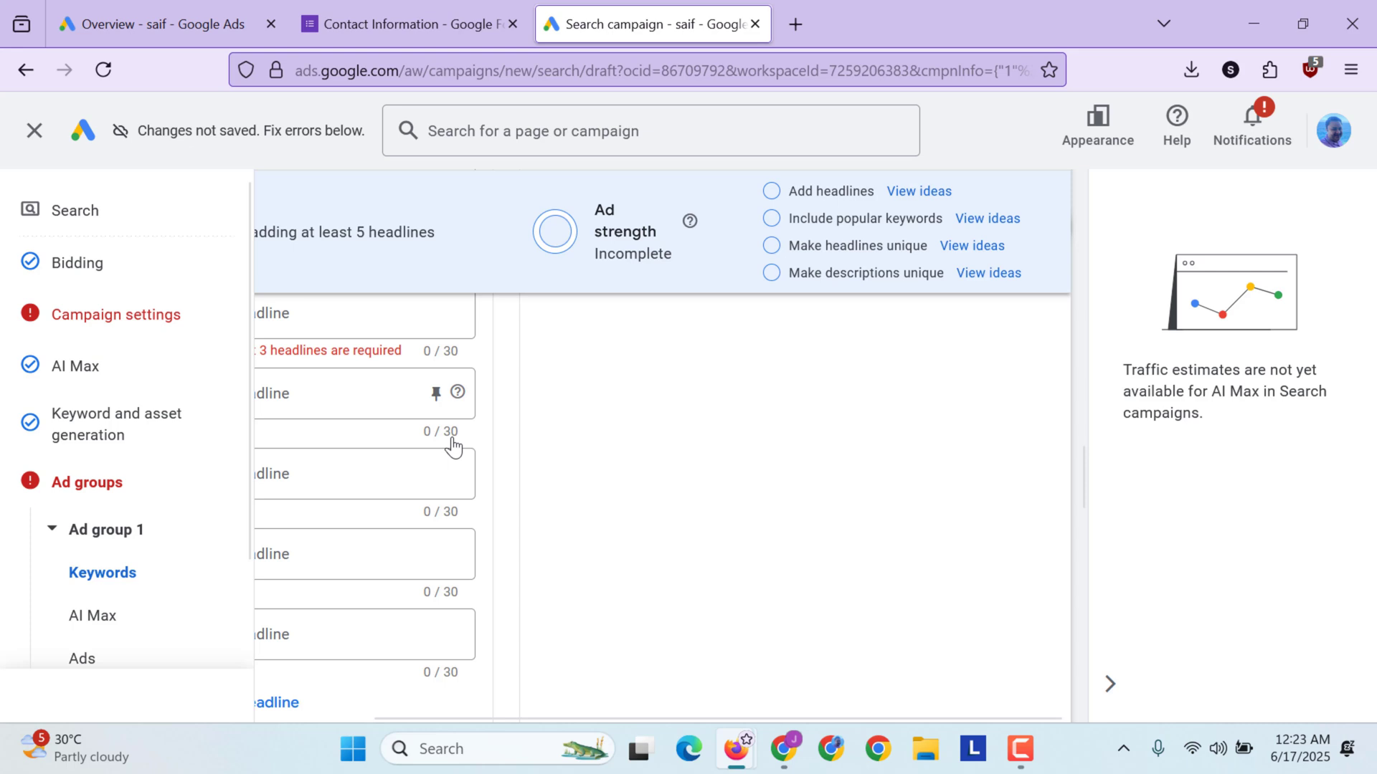
{"action": "scroll", "coordinate": [452, 448], "scroll_direction": "down", "scroll_amount": 2}
{"action": "scroll", "coordinate": [137, 526], "scroll_direction": "down", "scroll_amount": 2}
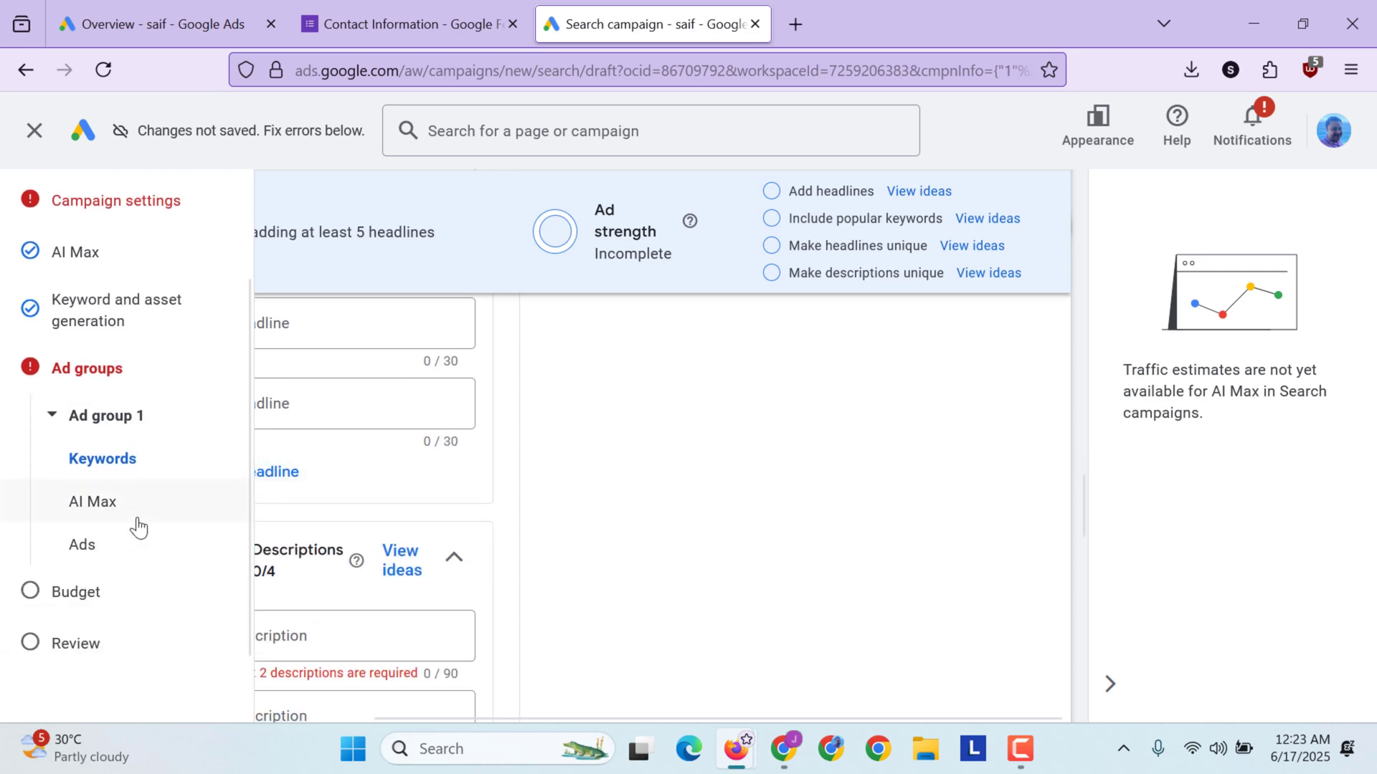
{"action": "scroll", "coordinate": [423, 461], "scroll_direction": "left", "scroll_amount": 2}
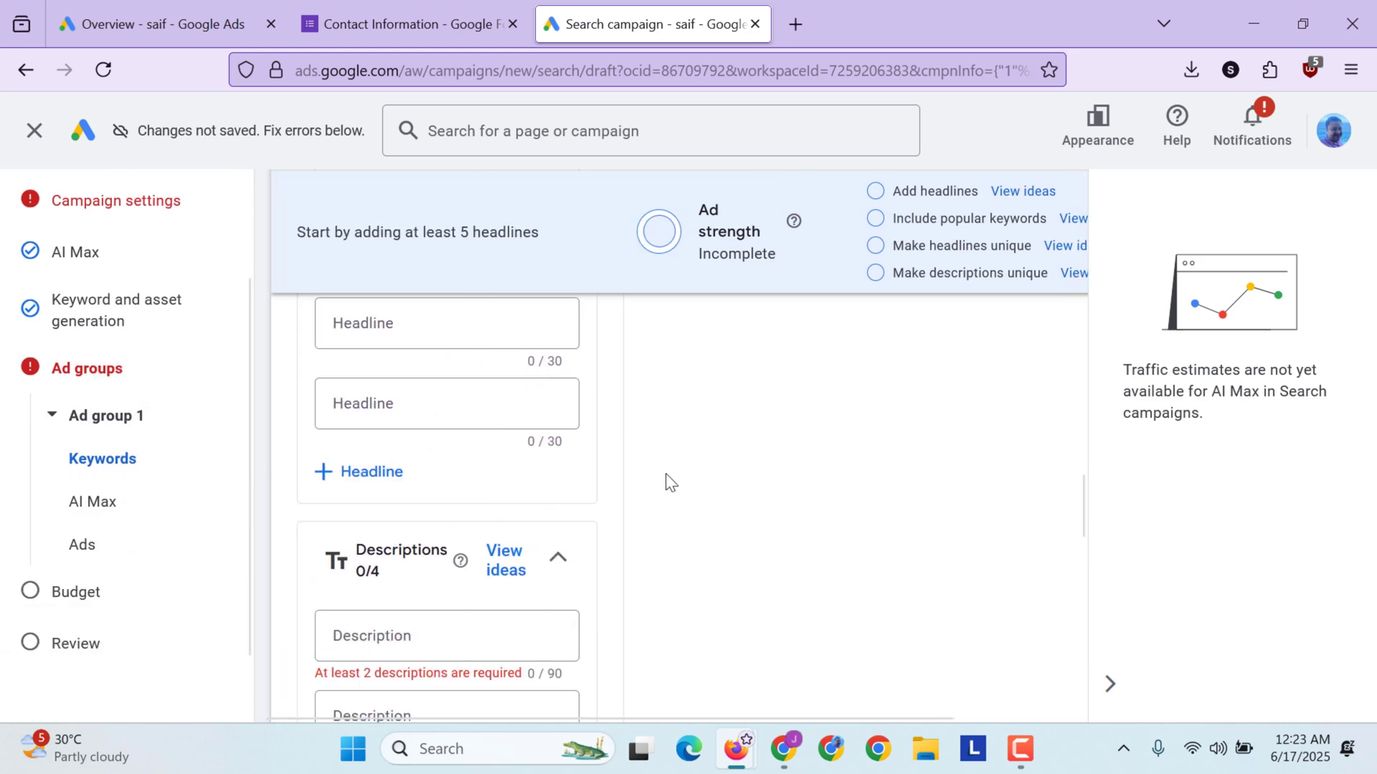
{"action": "left_click", "coordinate": [1116, 687]}
{"action": "scroll", "coordinate": [894, 554], "scroll_direction": "up", "scroll_amount": 1}
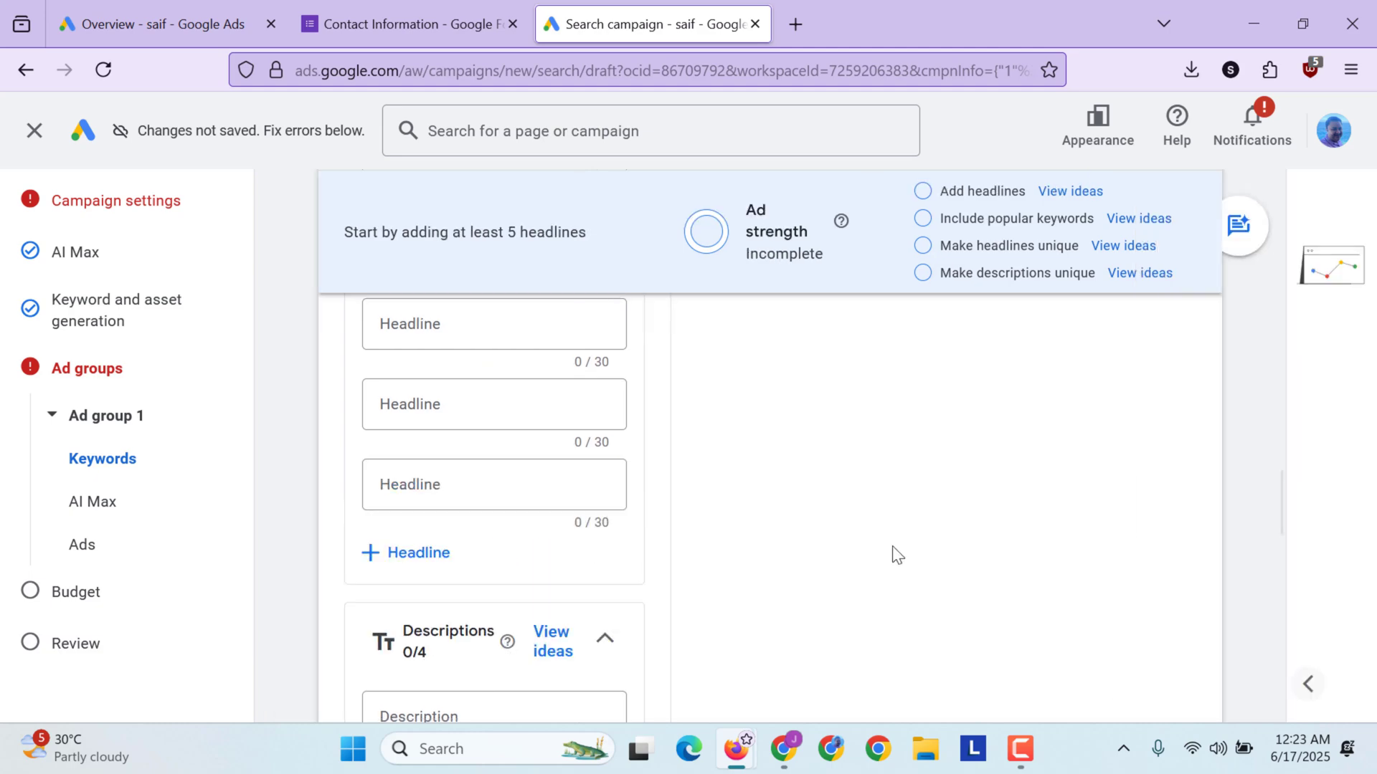
{"action": "scroll", "coordinate": [892, 545], "scroll_direction": "up", "scroll_amount": 2}
{"action": "scroll", "coordinate": [895, 554], "scroll_direction": "up", "scroll_amount": 2}
{"action": "scroll", "coordinate": [891, 547], "scroll_direction": "up", "scroll_amount": 4}
{"action": "scroll", "coordinate": [892, 546], "scroll_direction": "down", "scroll_amount": 1}
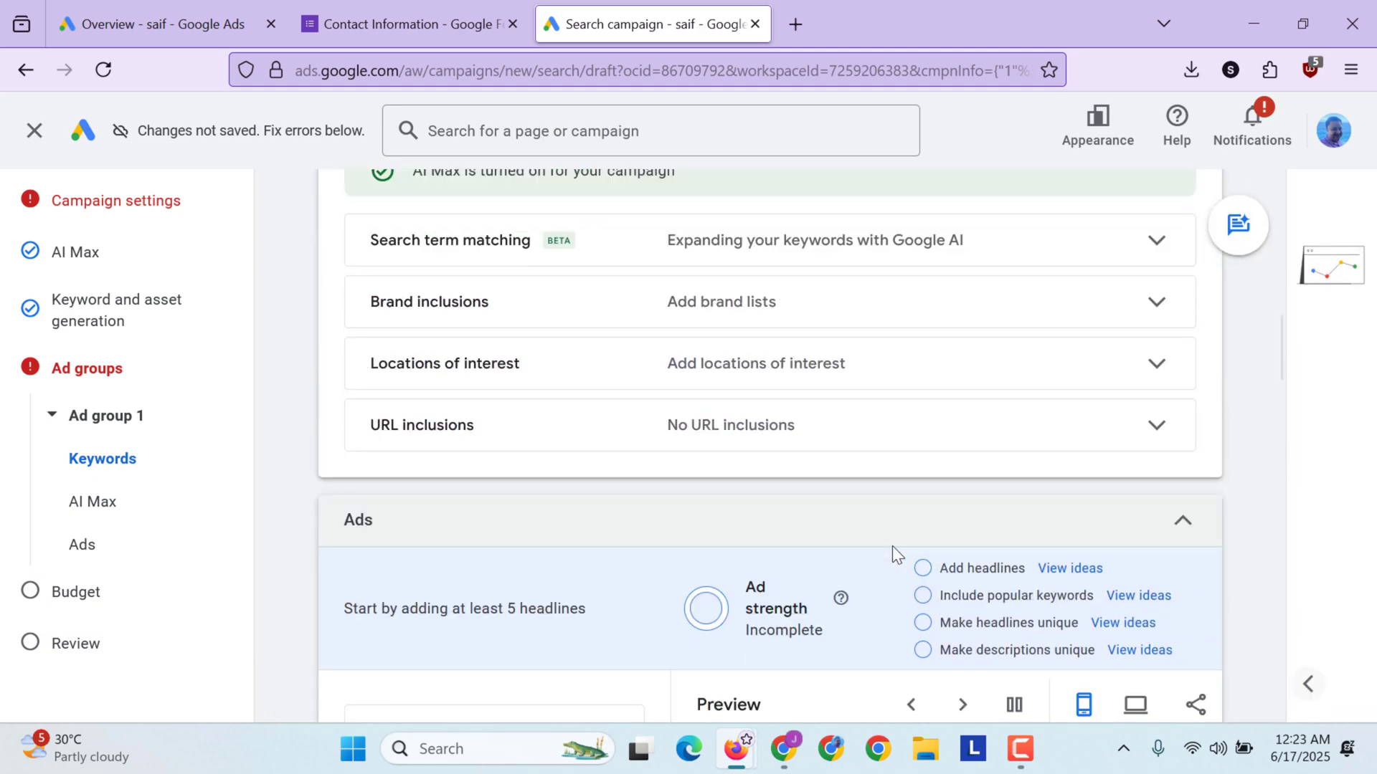
{"action": "scroll", "coordinate": [754, 517], "scroll_direction": "down", "scroll_amount": 3}
{"action": "scroll", "coordinate": [710, 509], "scroll_direction": "down", "scroll_amount": 1}
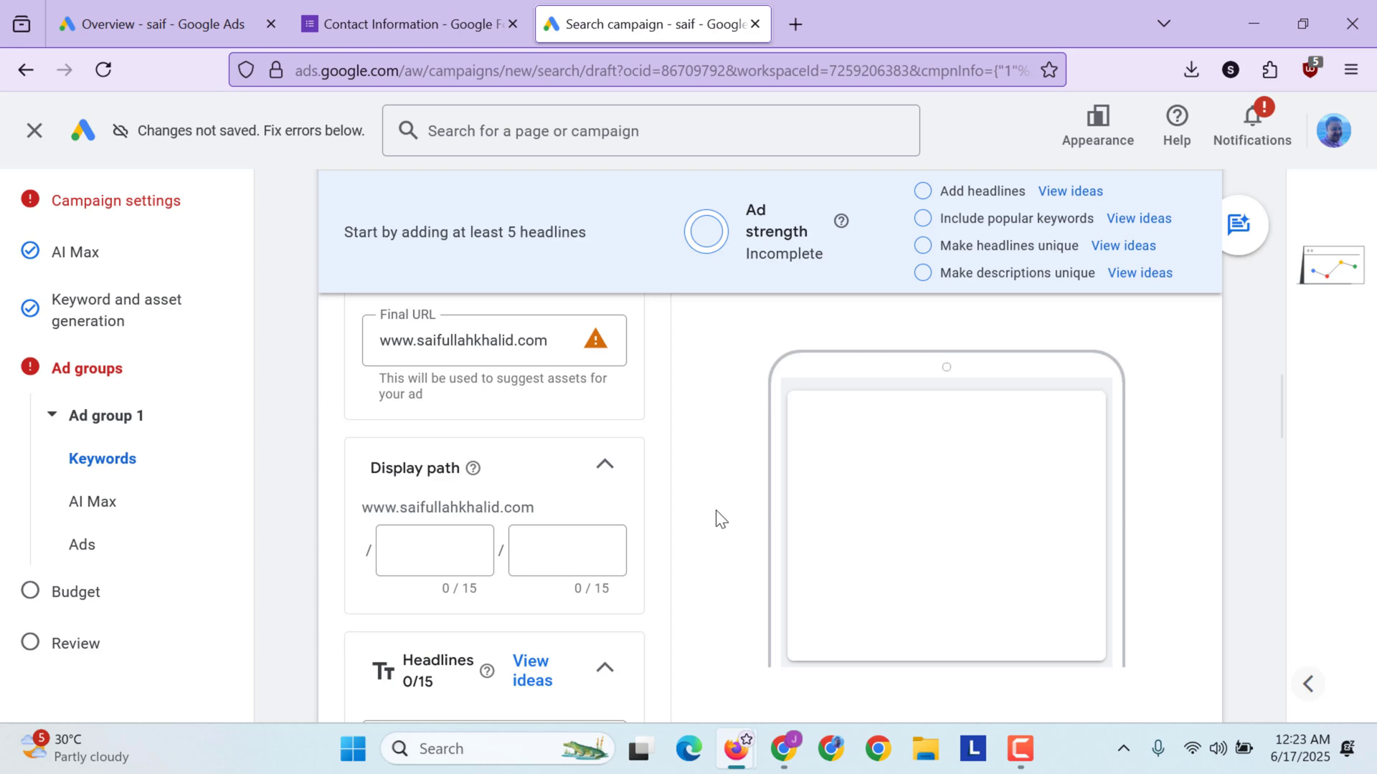
{"action": "scroll", "coordinate": [716, 509], "scroll_direction": "up", "scroll_amount": 2}
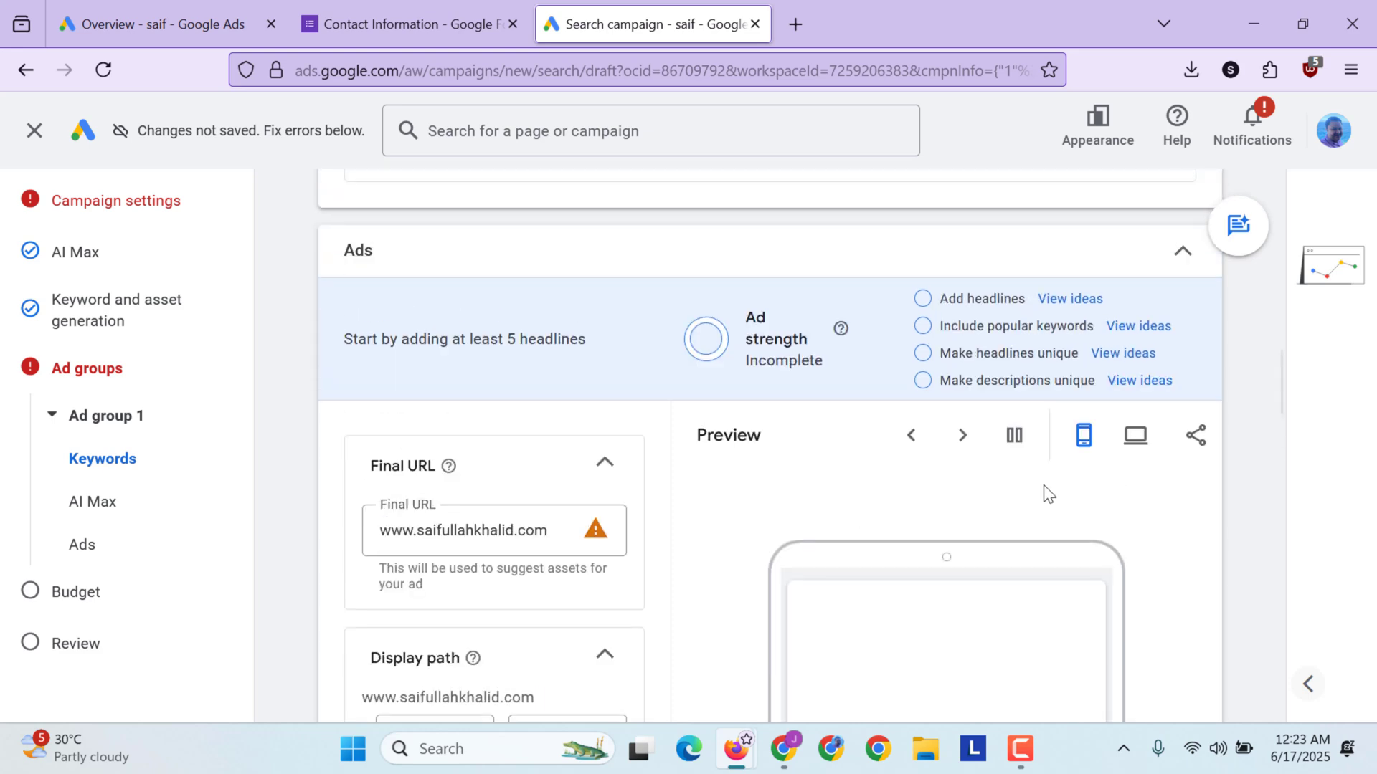
{"action": "left_click", "coordinate": [1129, 449]}
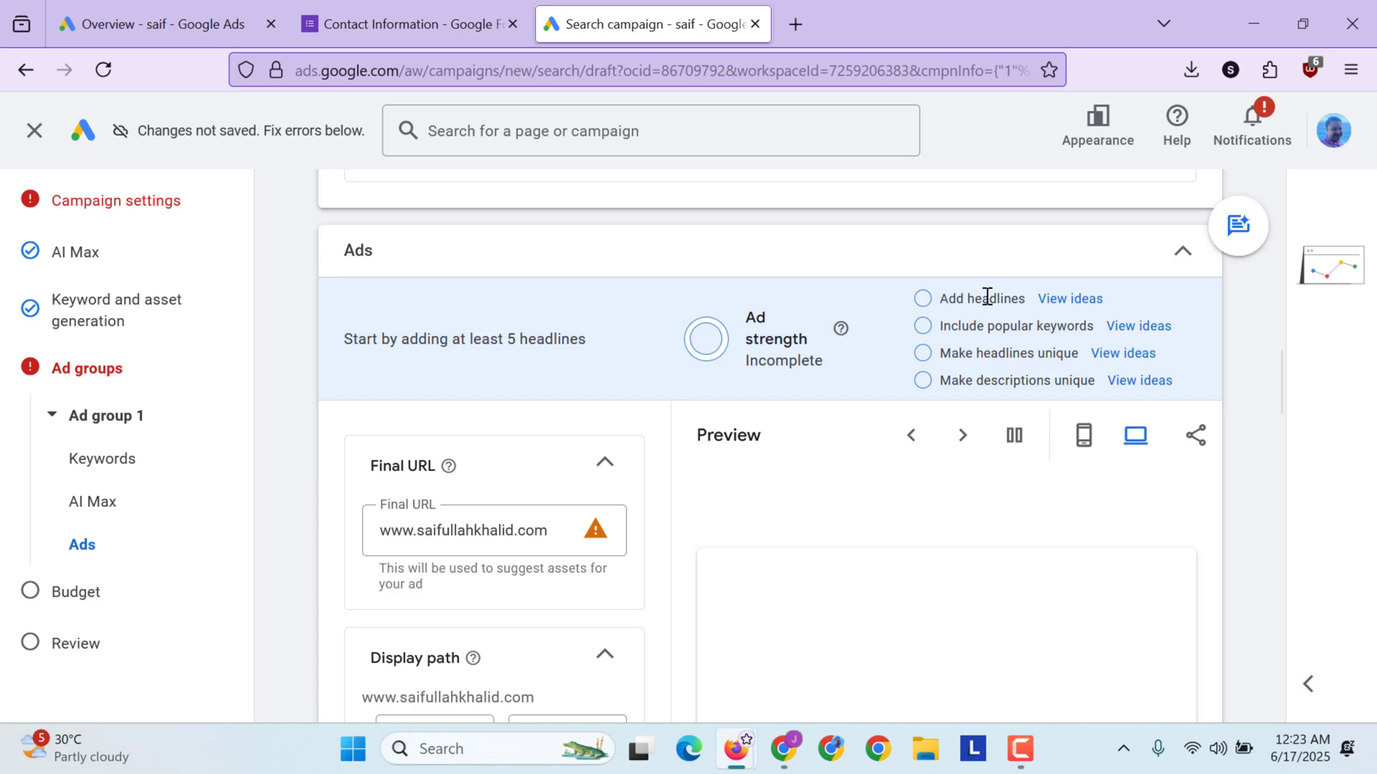
{"action": "left_click", "coordinate": [1060, 300]}
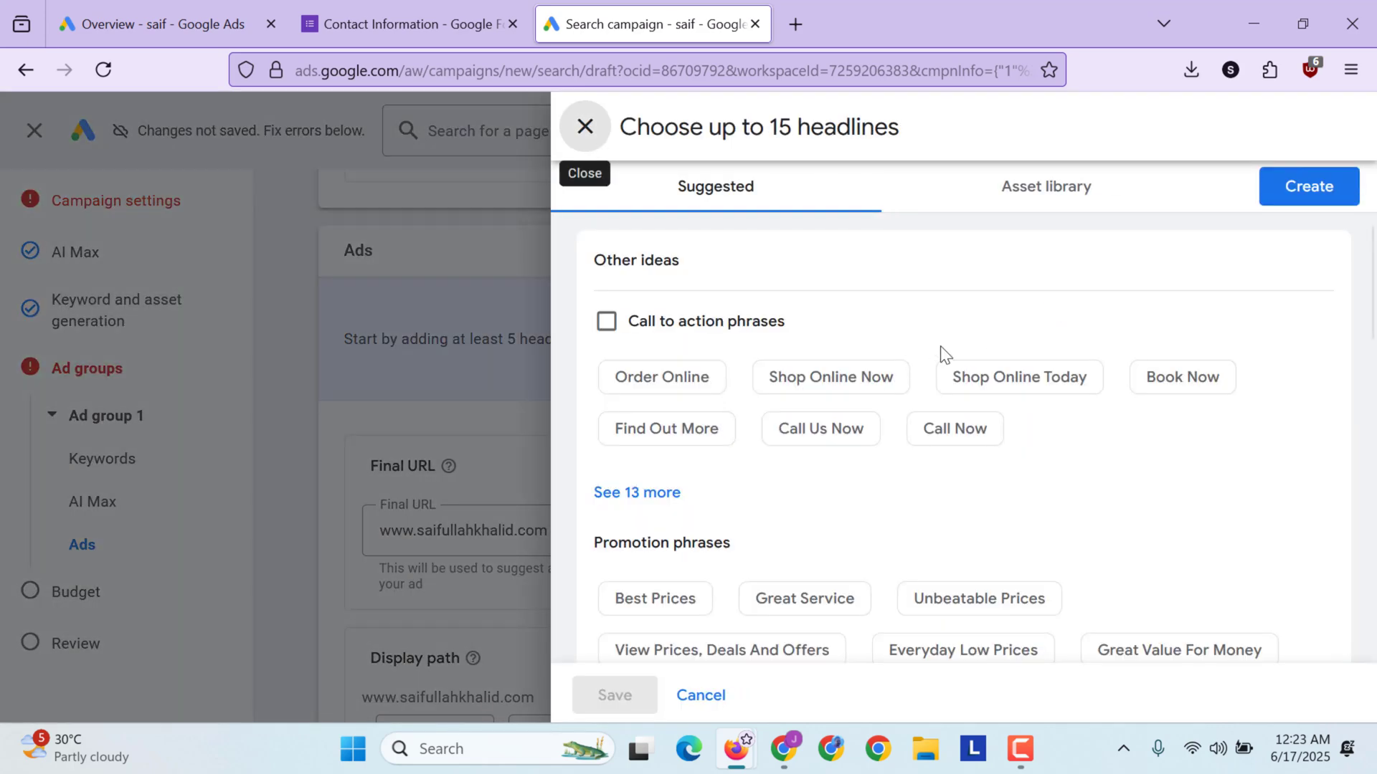
Step: Pick Order Online as a headline and start creating a custom headline
{"action": "left_click", "coordinate": [668, 385]}
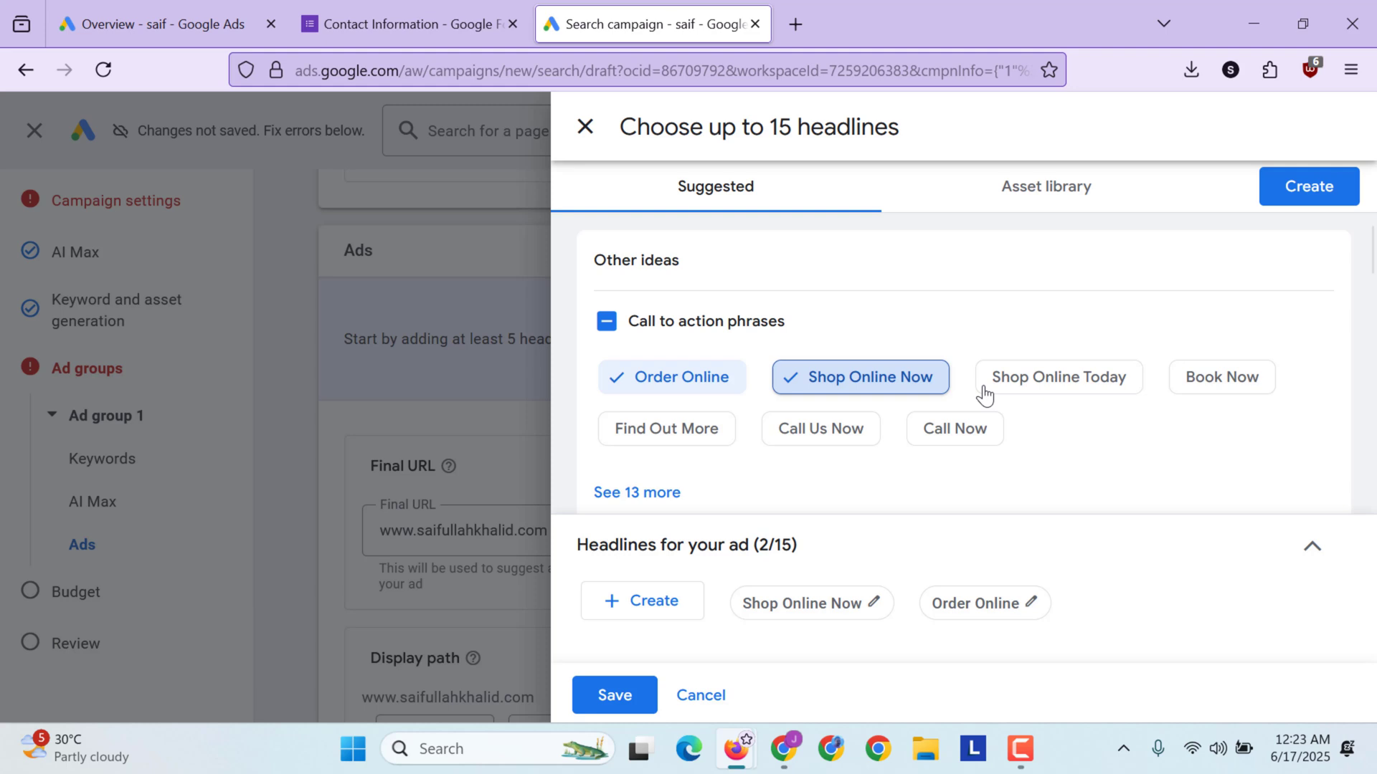
{"action": "right_click", "coordinate": [1001, 385]}
{"action": "left_click", "coordinate": [1300, 199]}
{"action": "right_click", "coordinate": [1307, 185]}
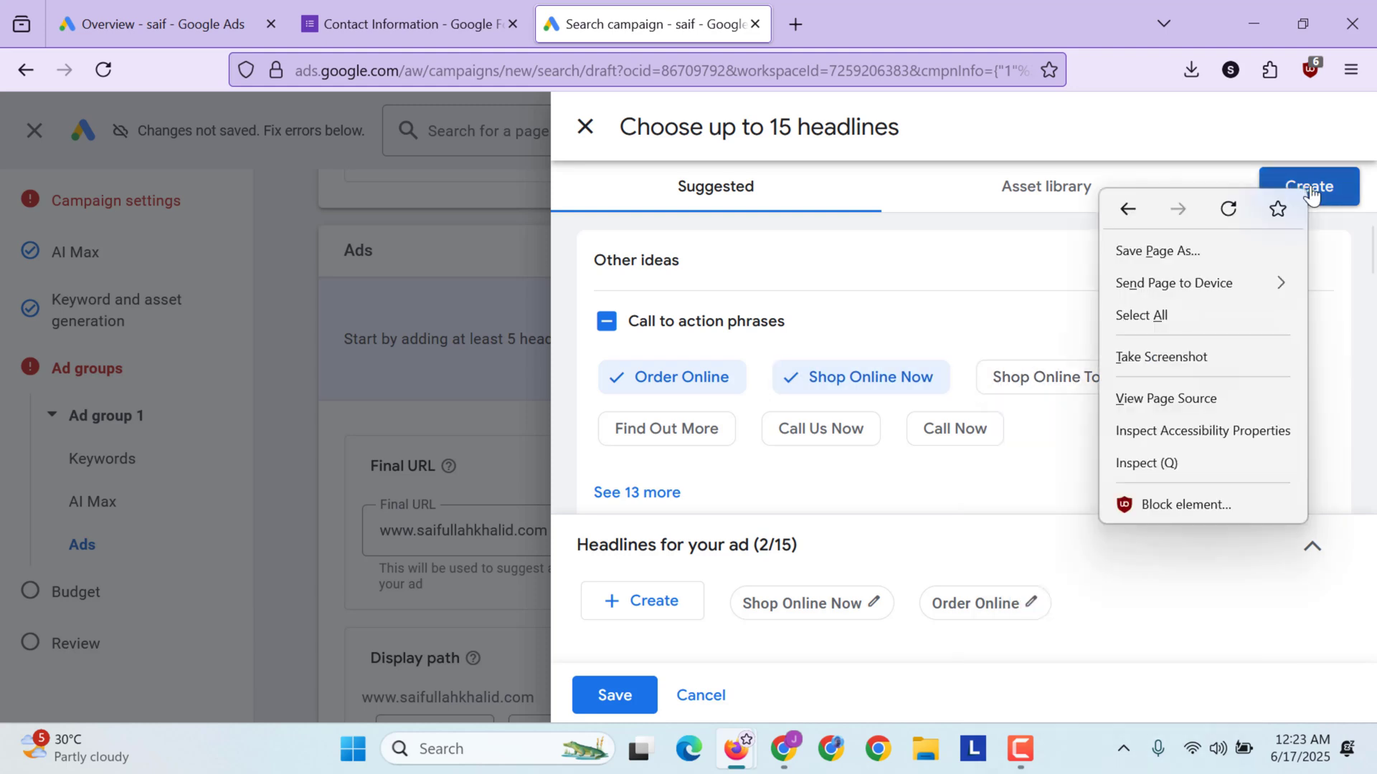
{"action": "left_click", "coordinate": [1311, 194]}
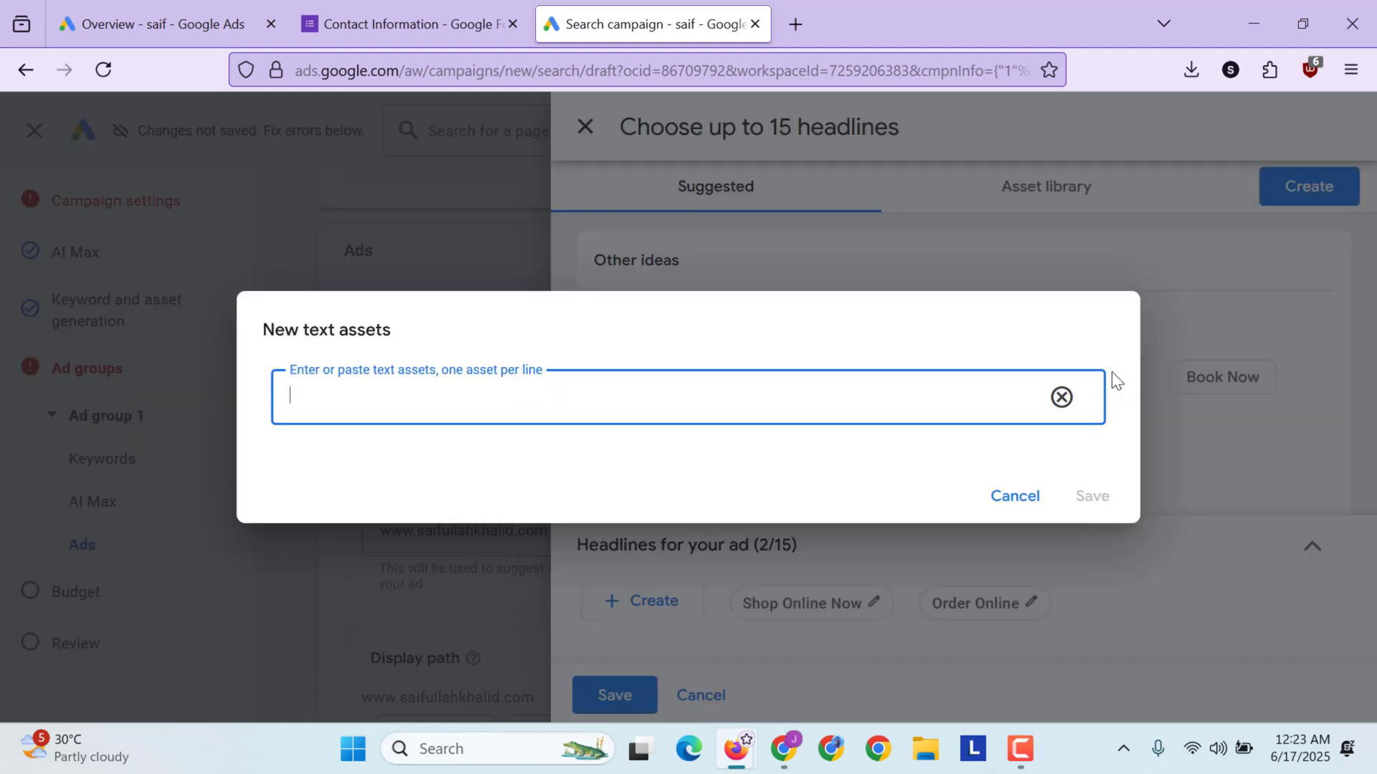
Step: Replace the pasted link with the custom headline 'get best erp solution' and save it
{"action": "type", "text": "https://forms.gle/k6PLUxdN2FXzuuip8"}
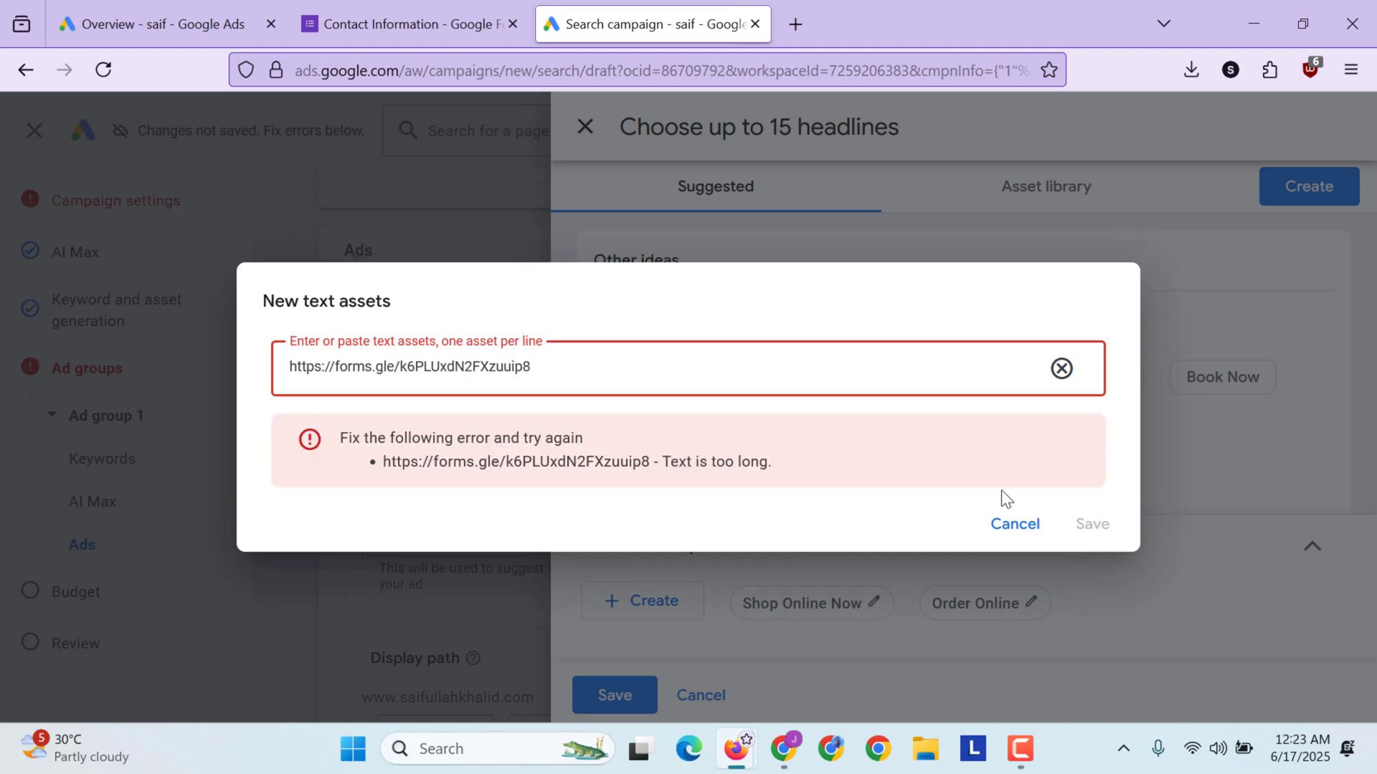
{"action": "key", "text": "ctrl+a"}
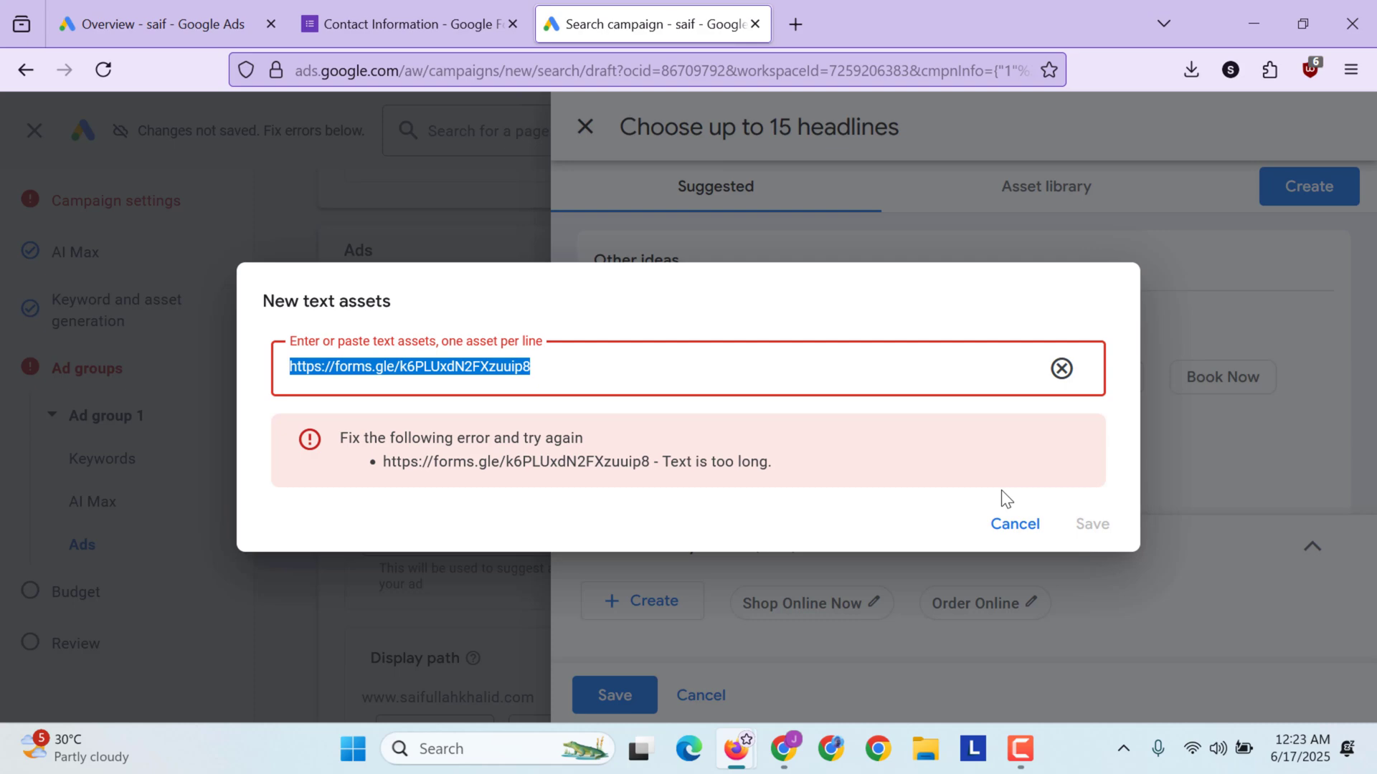
{"action": "type", "text": "shop"}
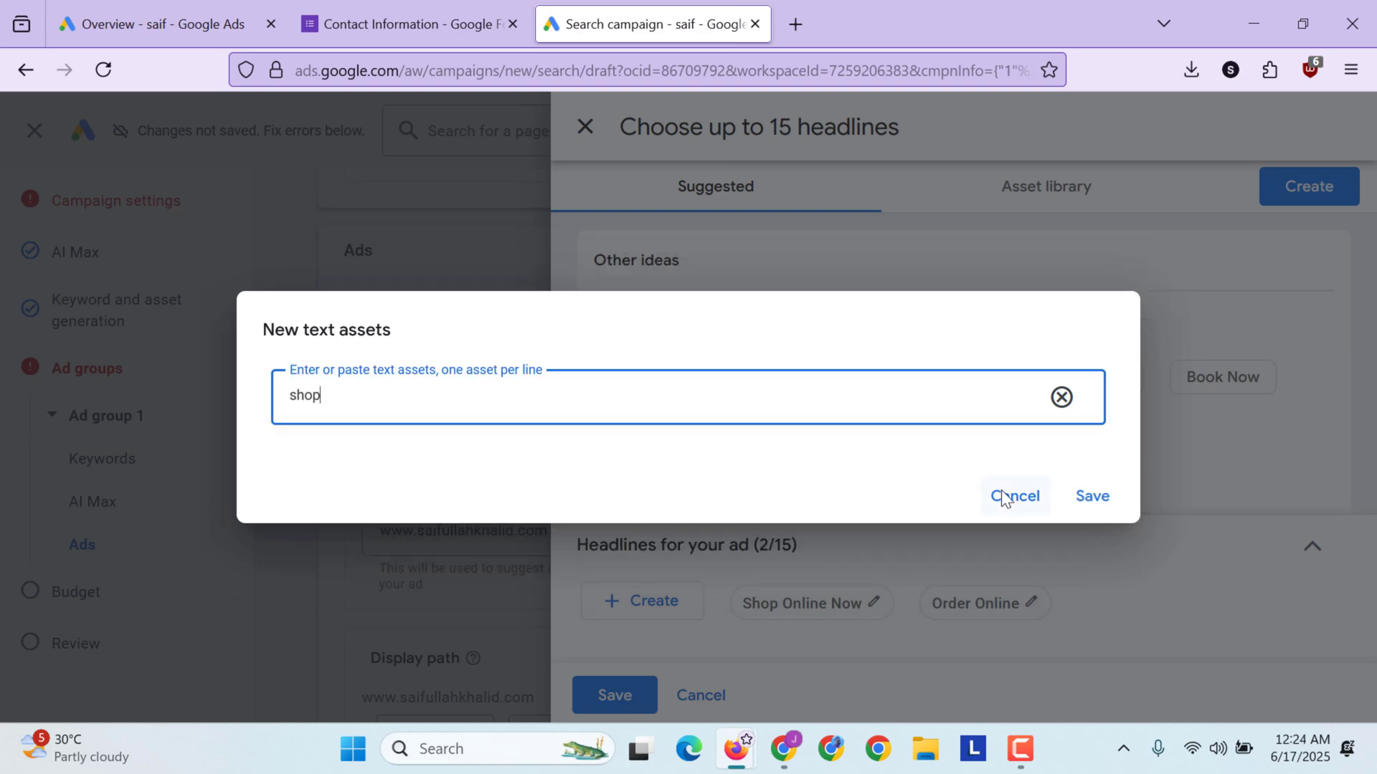
{"action": "key", "text": "ctrl+a"}
{"action": "type", "text": "ge"}
{"action": "type", "text": "n"}
{"action": "key", "text": "Return"}
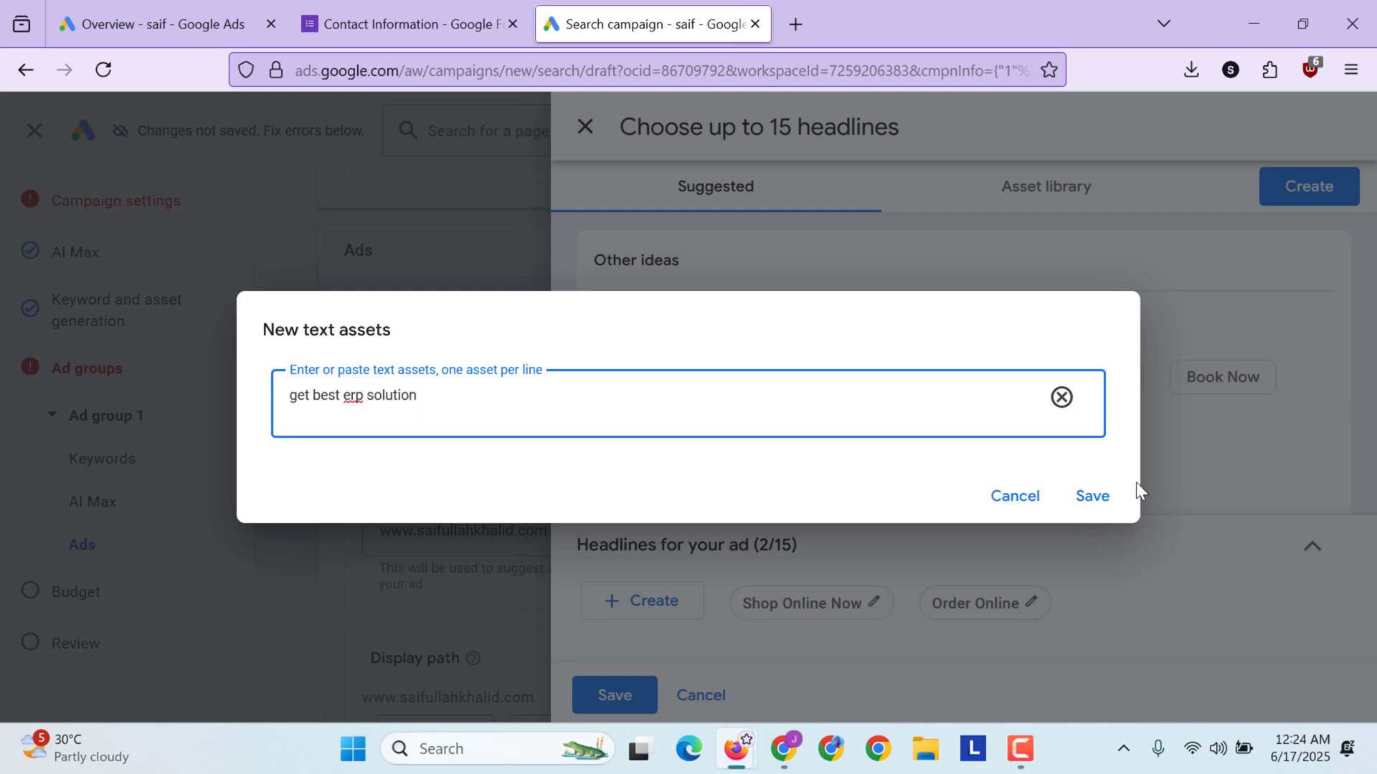
{"action": "left_click", "coordinate": [1097, 497]}
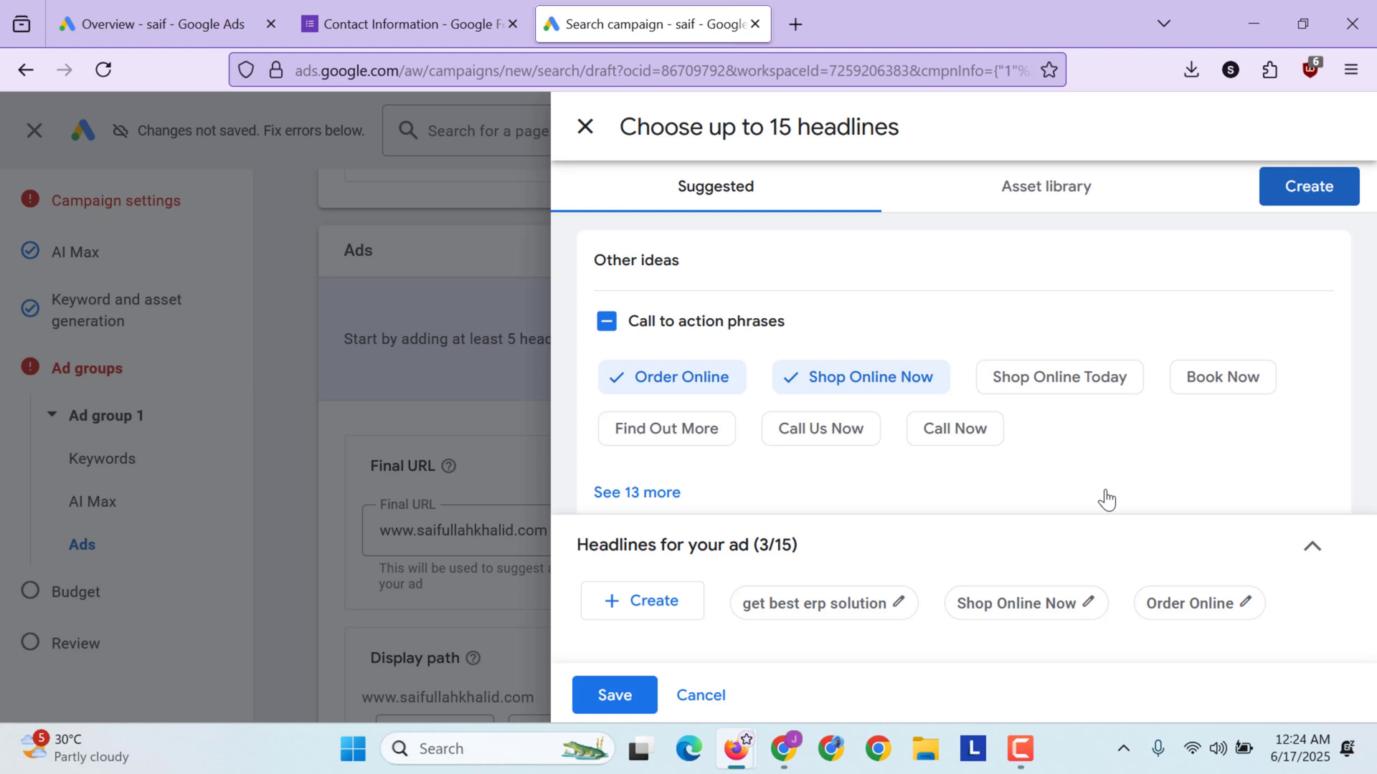
{"action": "scroll", "coordinate": [1105, 497], "scroll_direction": "down", "scroll_amount": 3}
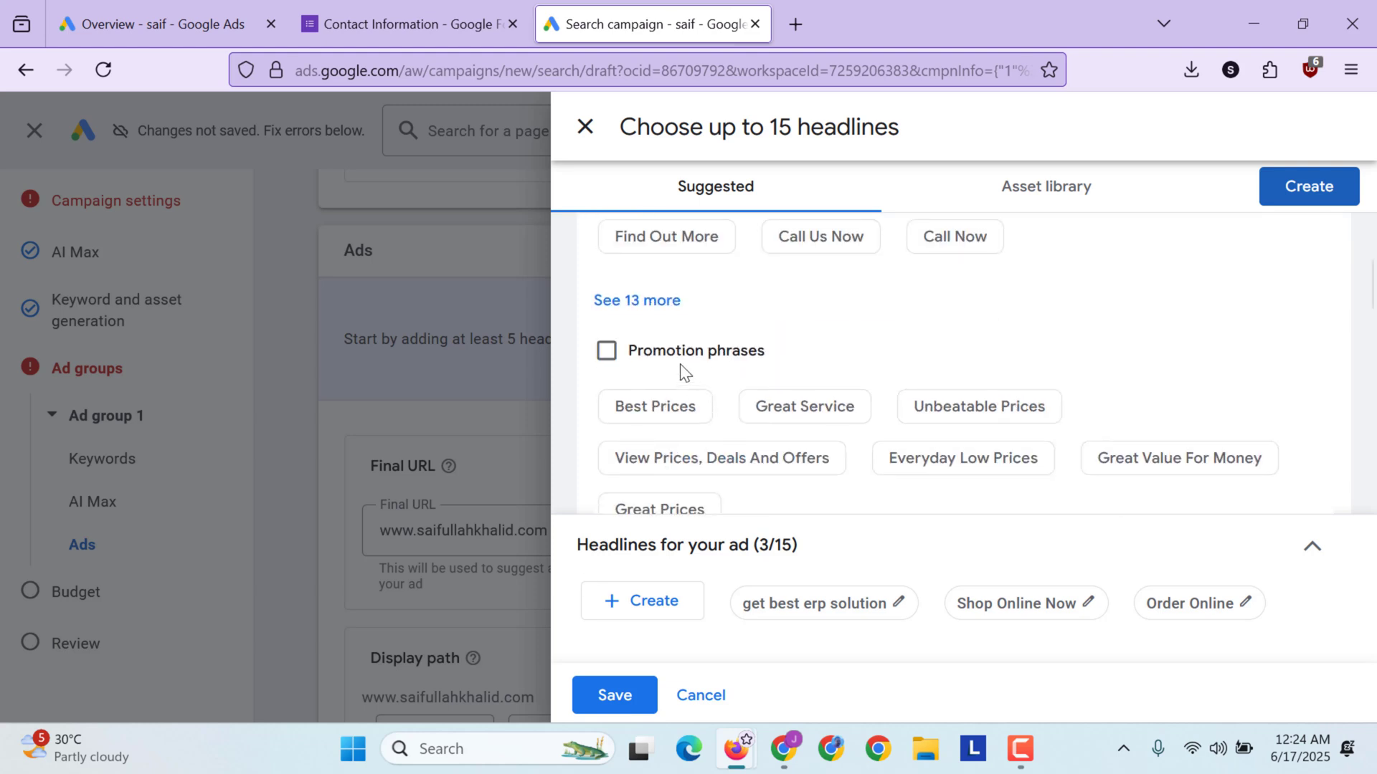
Step: Add Best Prices, Great Service and Unbeatable Prices headlines and save, reaching six headlines
{"action": "left_click", "coordinate": [656, 408]}
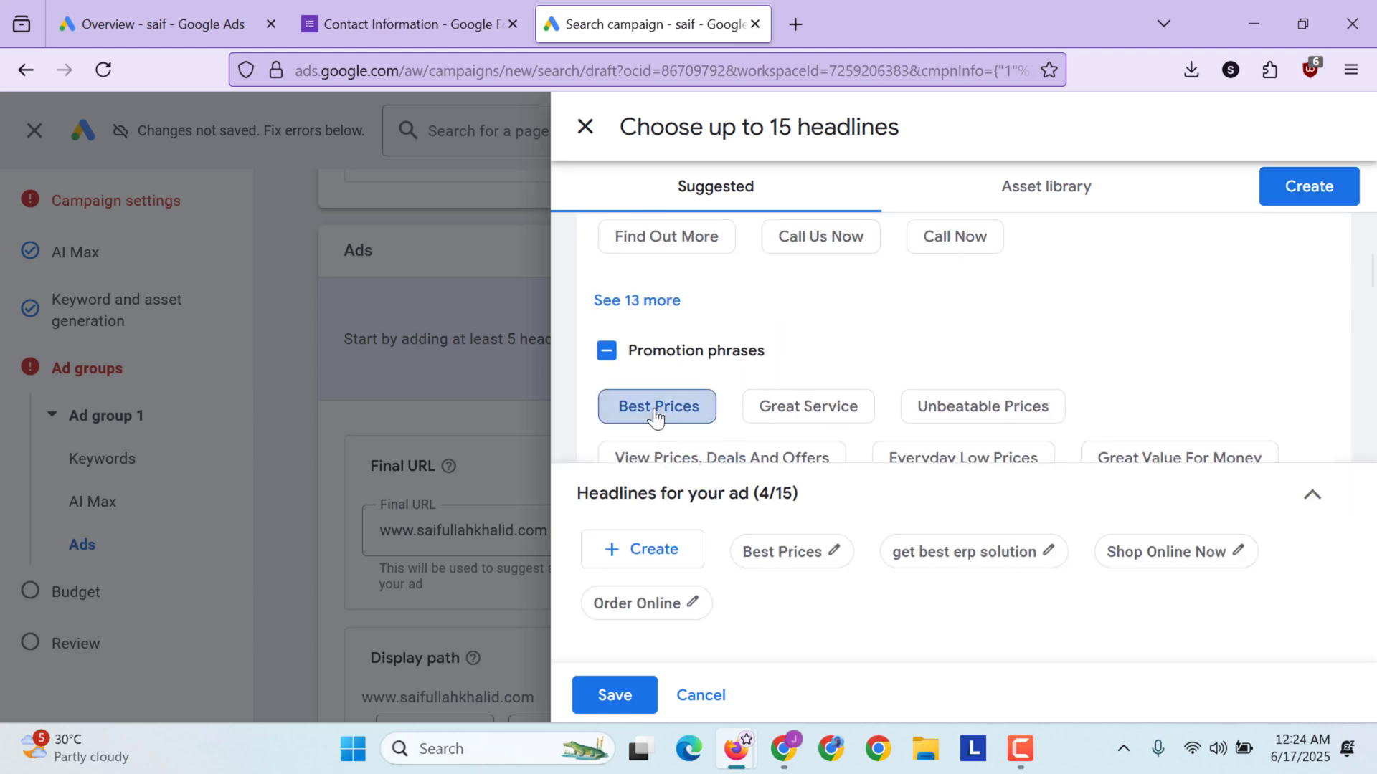
{"action": "left_click", "coordinate": [836, 408]}
{"action": "left_click", "coordinate": [976, 414]}
{"action": "left_click", "coordinate": [615, 695]}
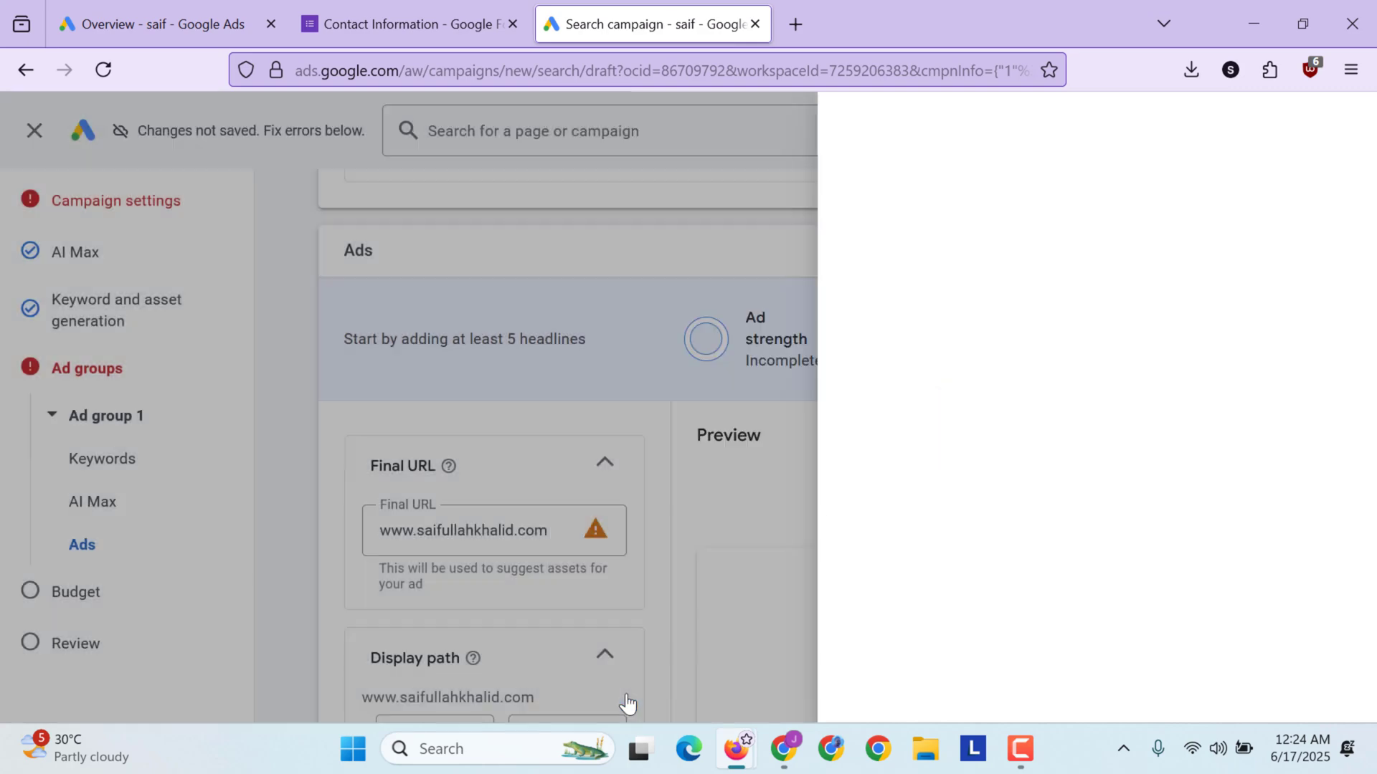
{"action": "scroll", "coordinate": [624, 699], "scroll_direction": "down", "scroll_amount": 2}
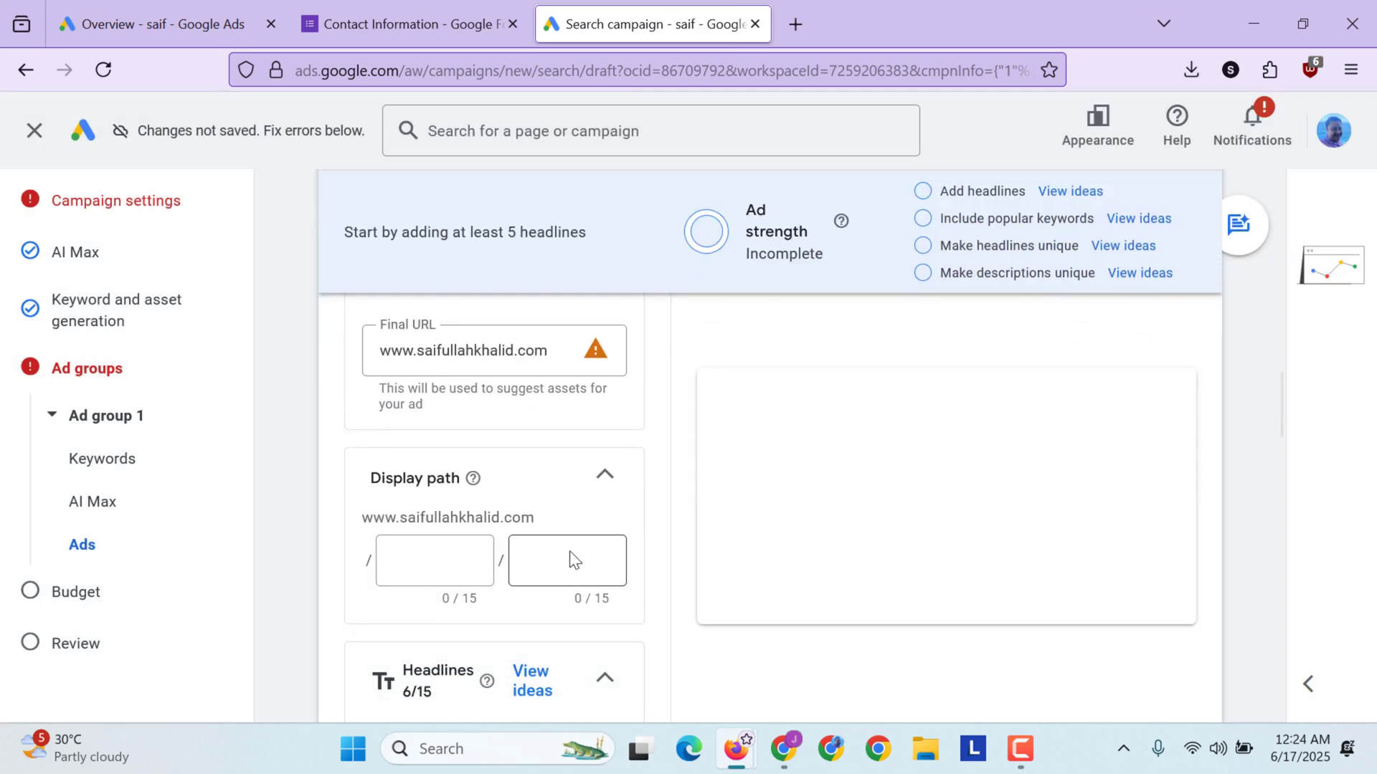
{"action": "scroll", "coordinate": [569, 560], "scroll_direction": "down", "scroll_amount": 1}
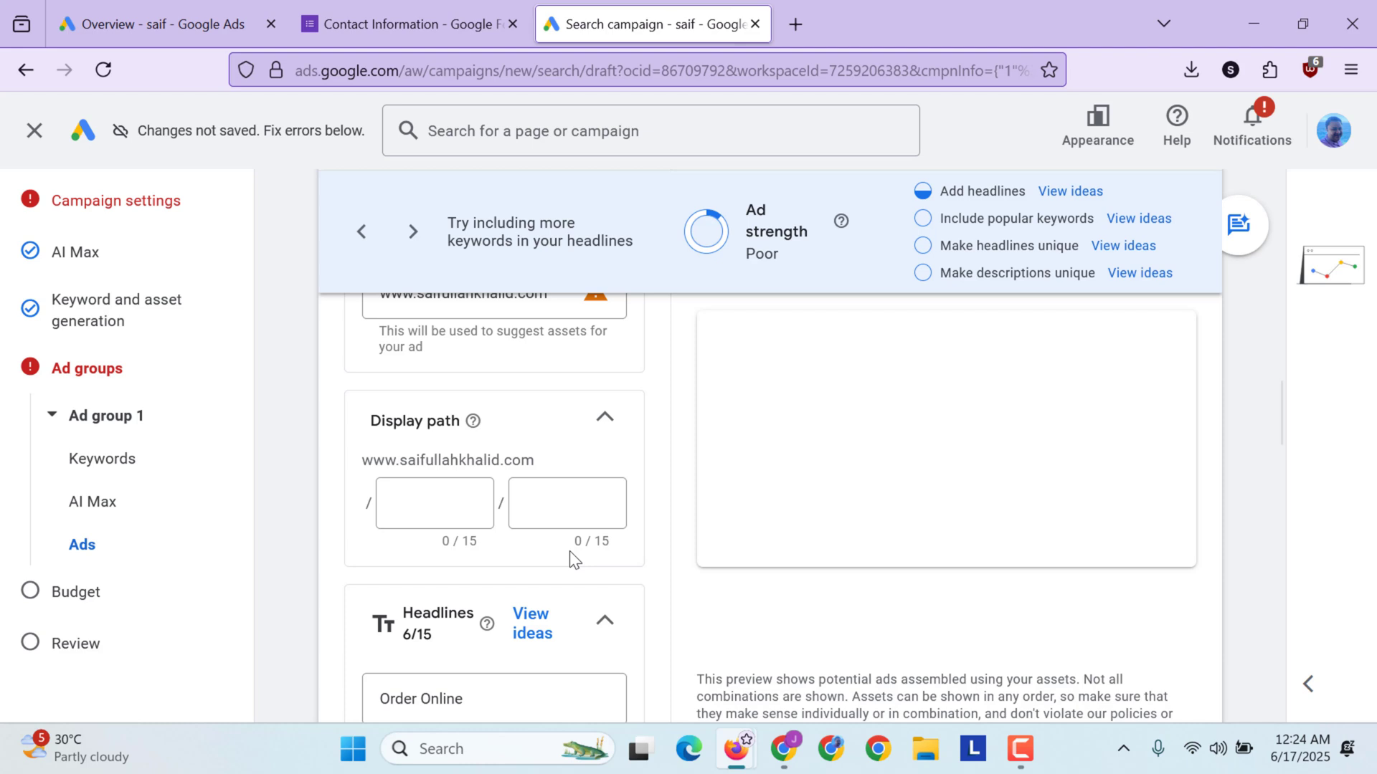
{"action": "scroll", "coordinate": [569, 551], "scroll_direction": "up", "scroll_amount": 1}
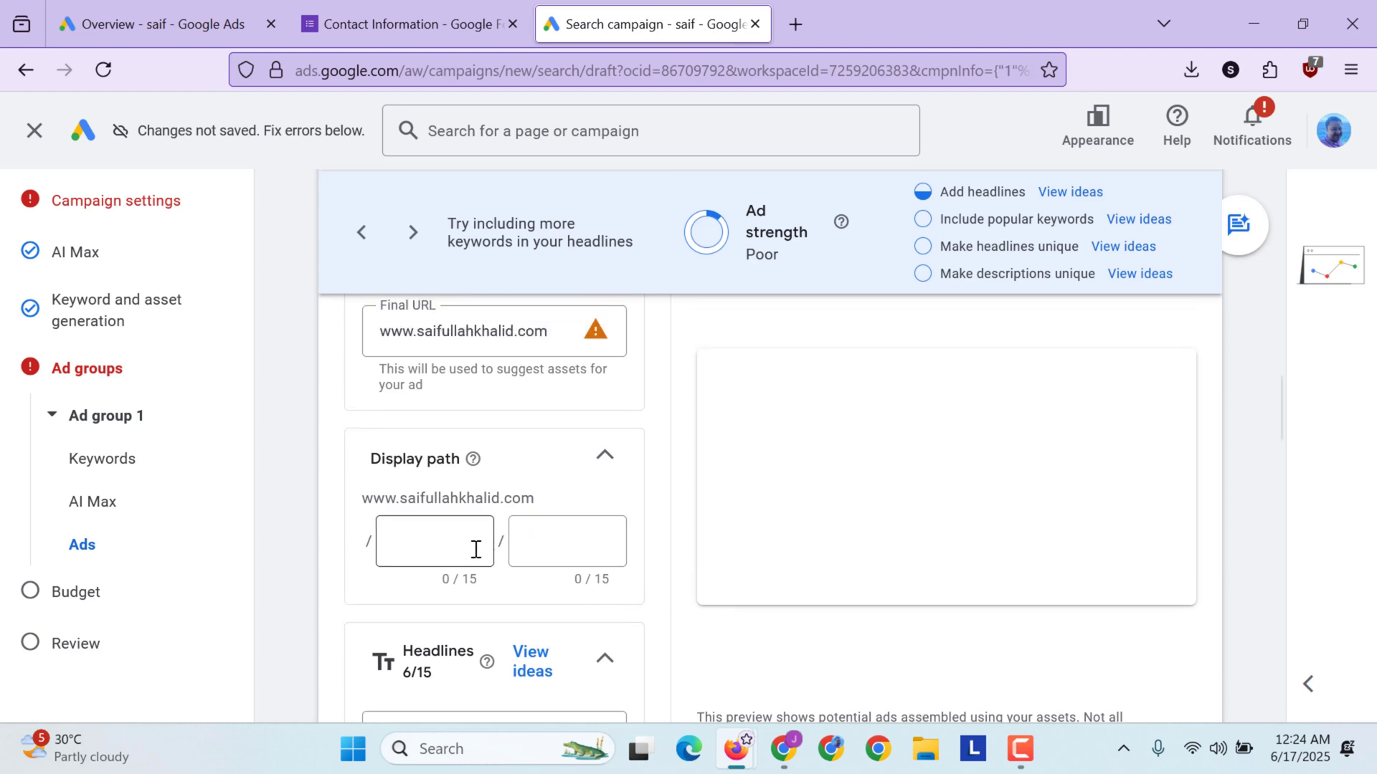
{"action": "scroll", "coordinate": [476, 550], "scroll_direction": "down", "scroll_amount": 3}
{"action": "scroll", "coordinate": [476, 550], "scroll_direction": "down", "scroll_amount": 2}
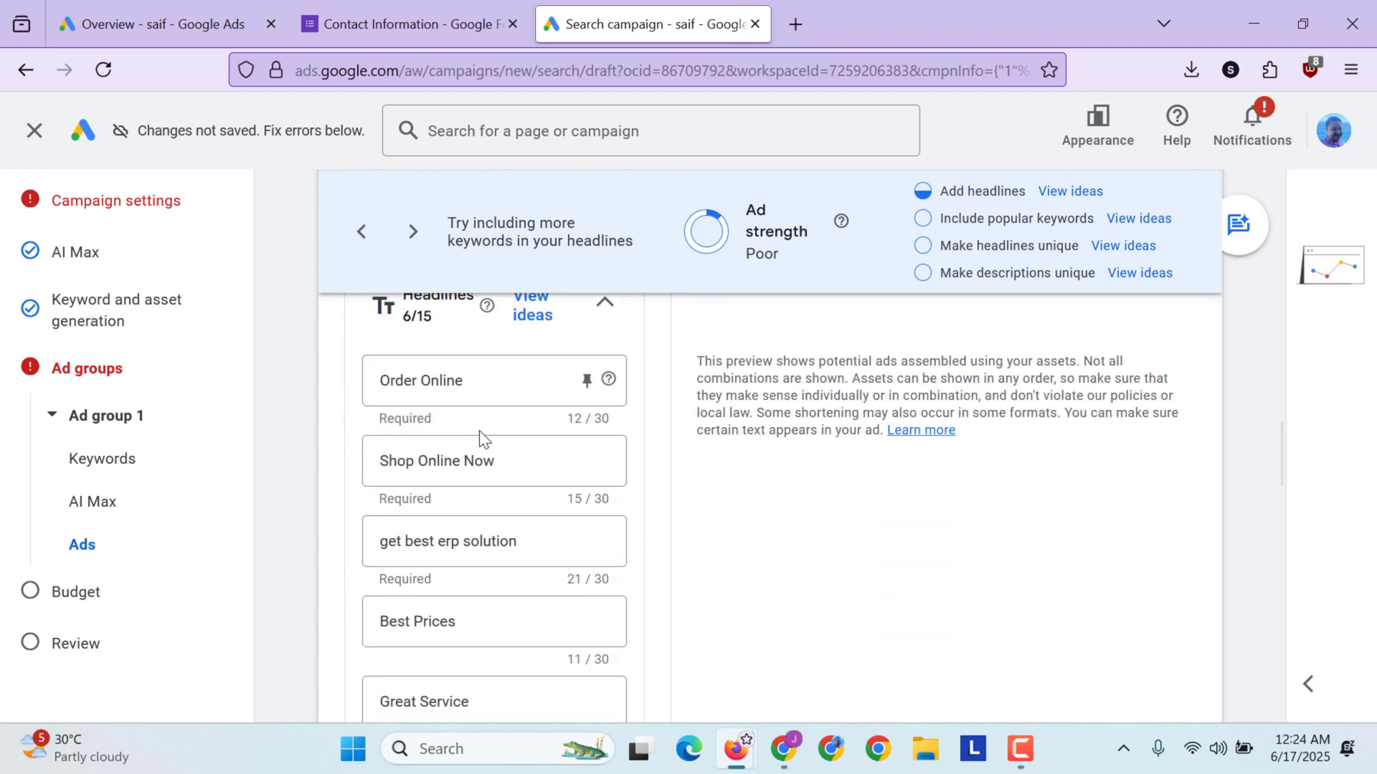
{"action": "scroll", "coordinate": [483, 551], "scroll_direction": "down", "scroll_amount": 2}
{"action": "scroll", "coordinate": [483, 547], "scroll_direction": "down", "scroll_amount": 4}
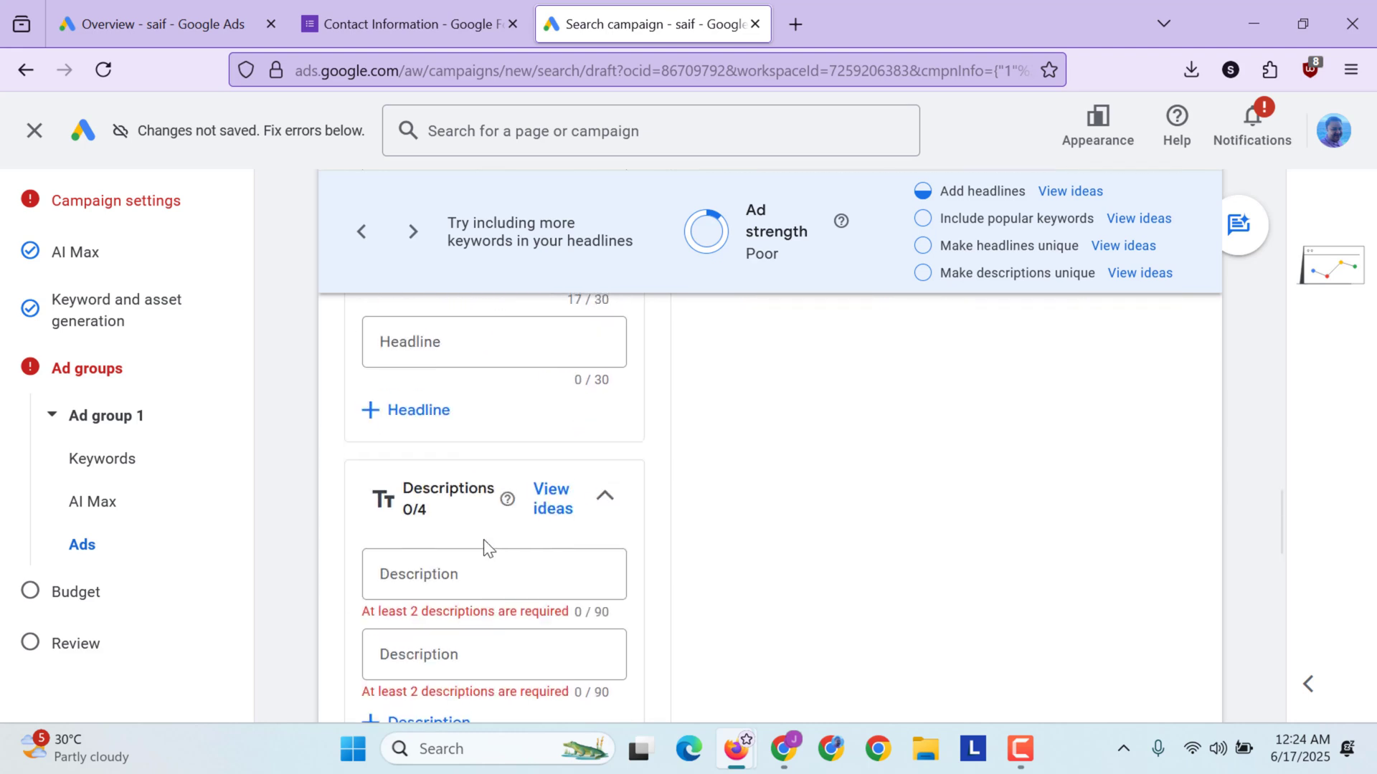
{"action": "scroll", "coordinate": [483, 539], "scroll_direction": "down", "scroll_amount": 1}
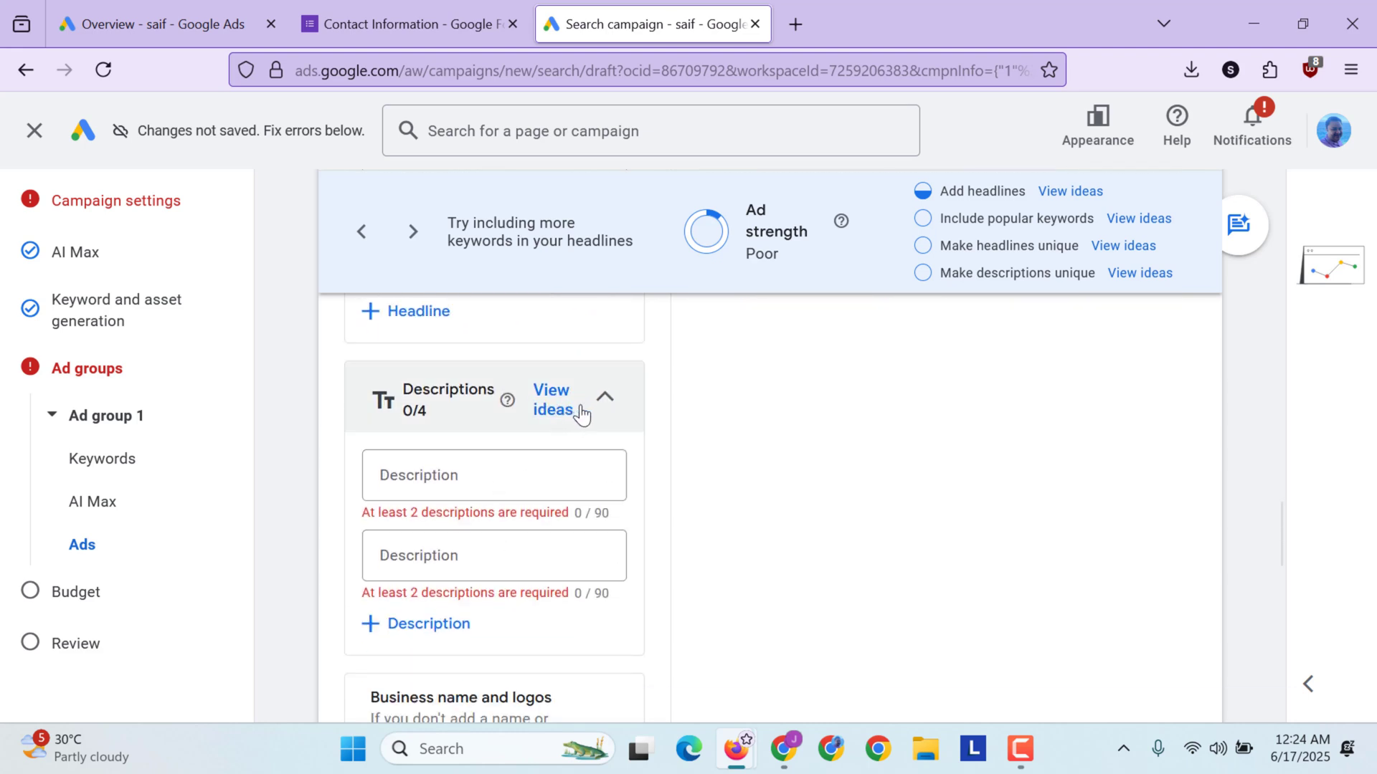
Step: Fill placeholder text into the four Description fields of the ad
{"action": "left_click", "coordinate": [462, 470]}
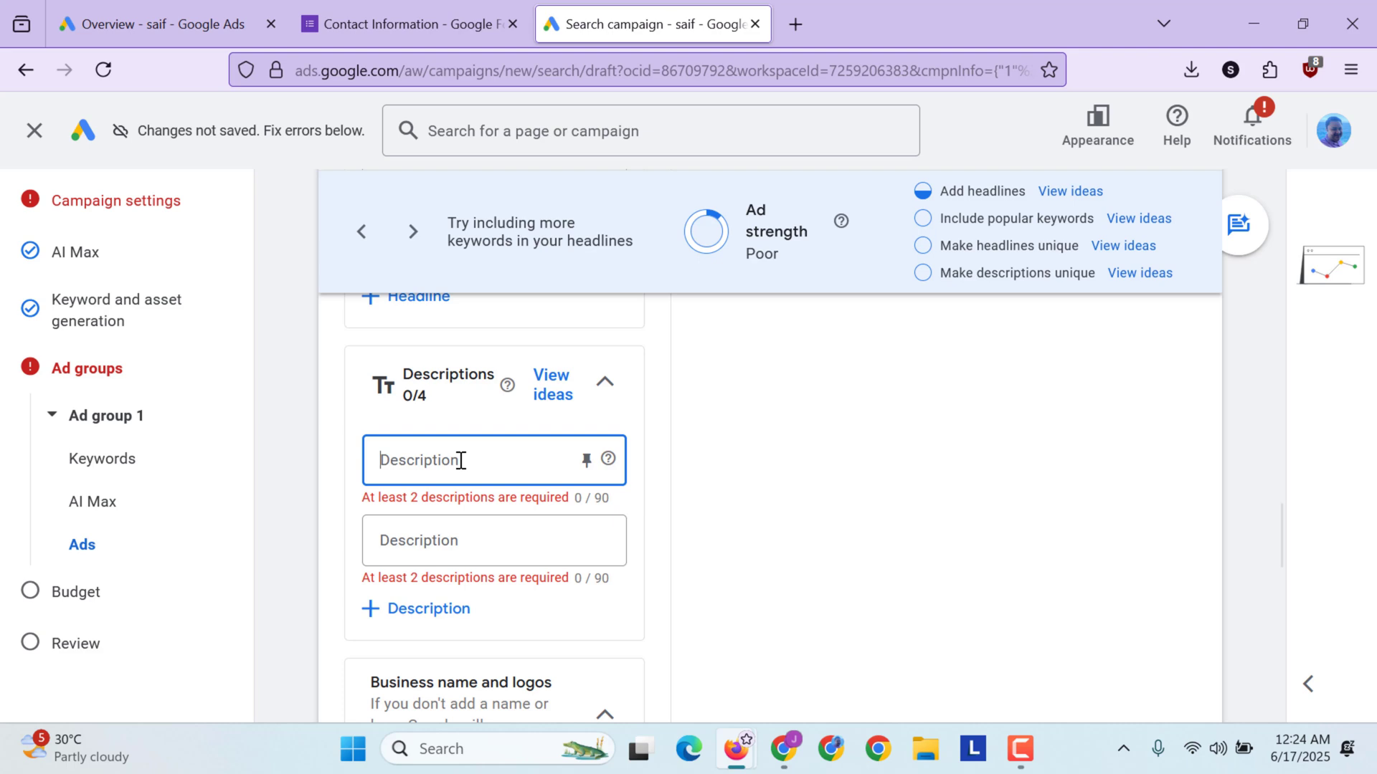
{"action": "type", "text": "gyuhvctyuhvfgtyuh"}
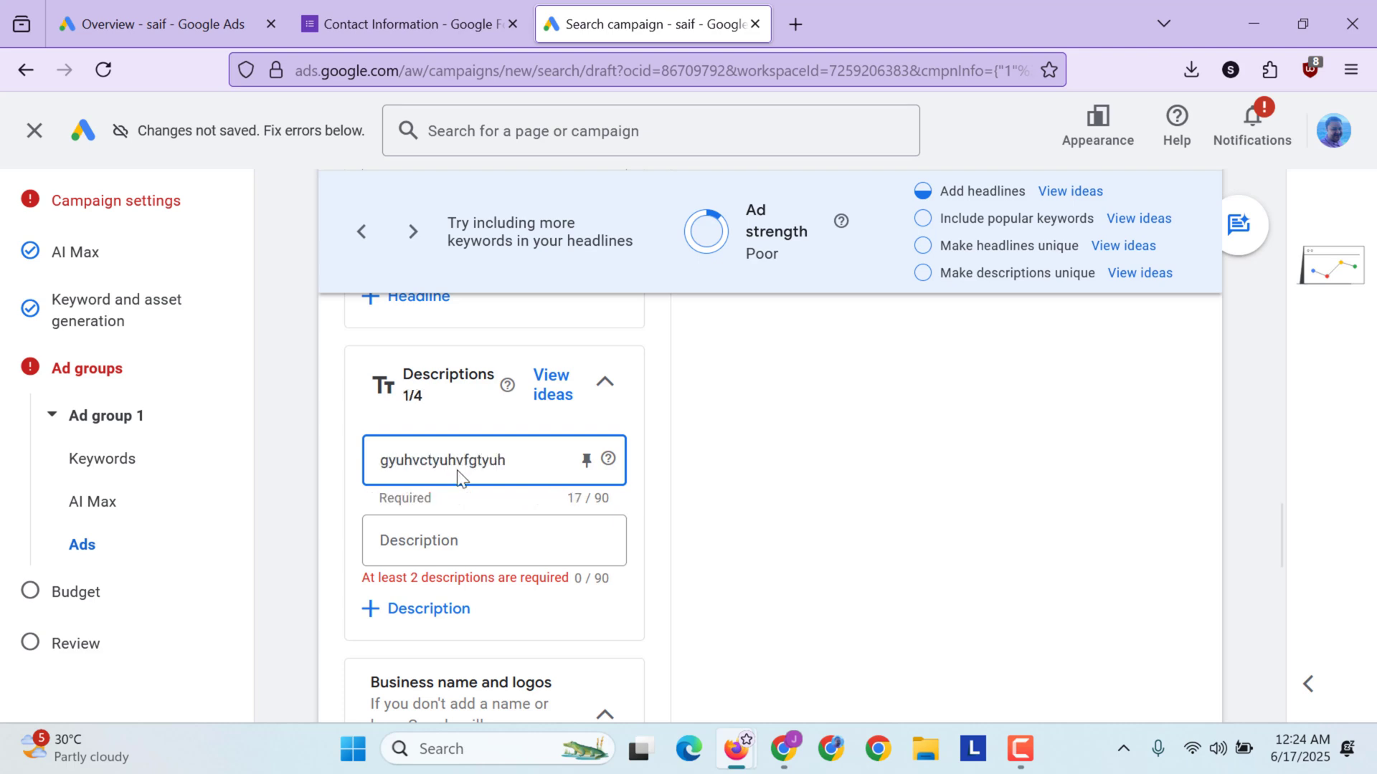
{"action": "left_click", "coordinate": [431, 541]}
{"action": "type", "text": "hgjyujkmnbvhguyikjnmbvhguyi"}
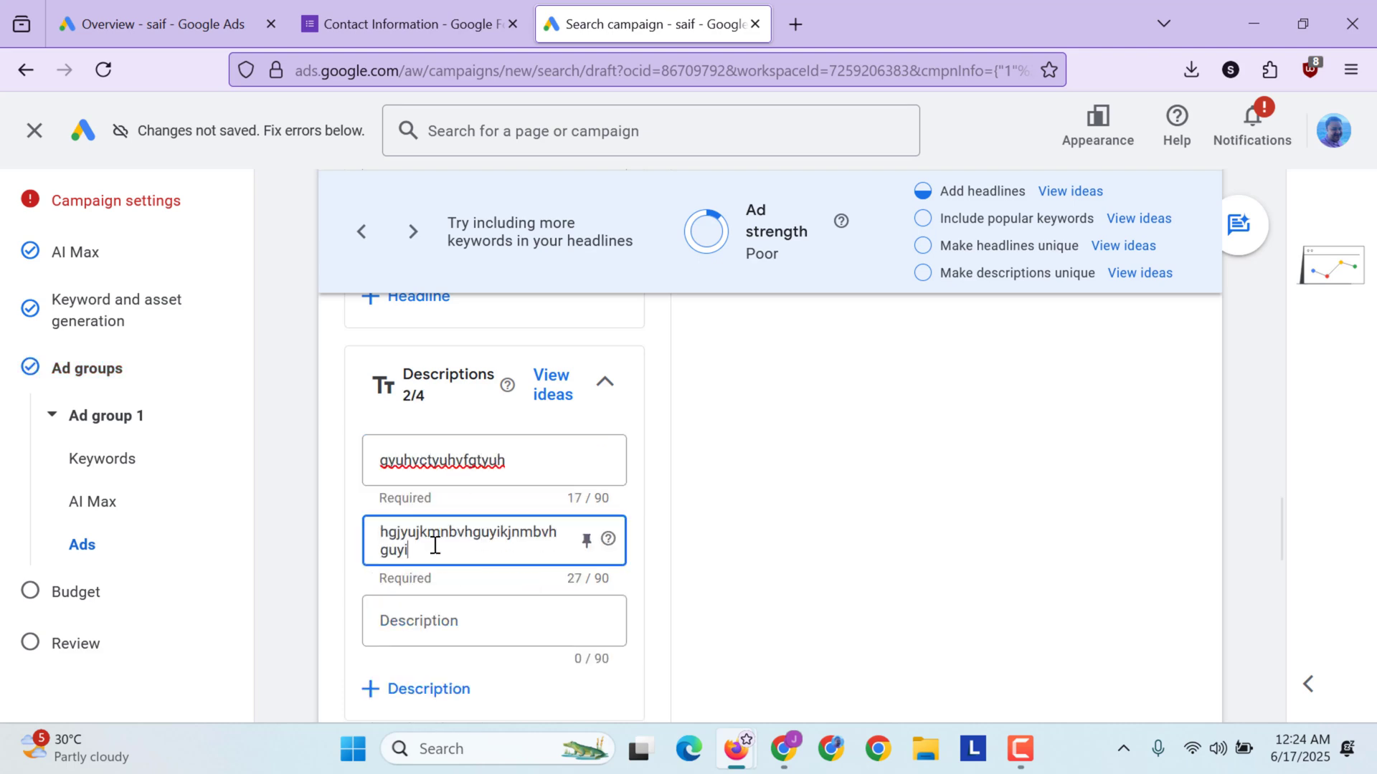
{"action": "left_click", "coordinate": [428, 611]}
{"action": "type", "text": "jujmnbnhyiuojlnmbh"}
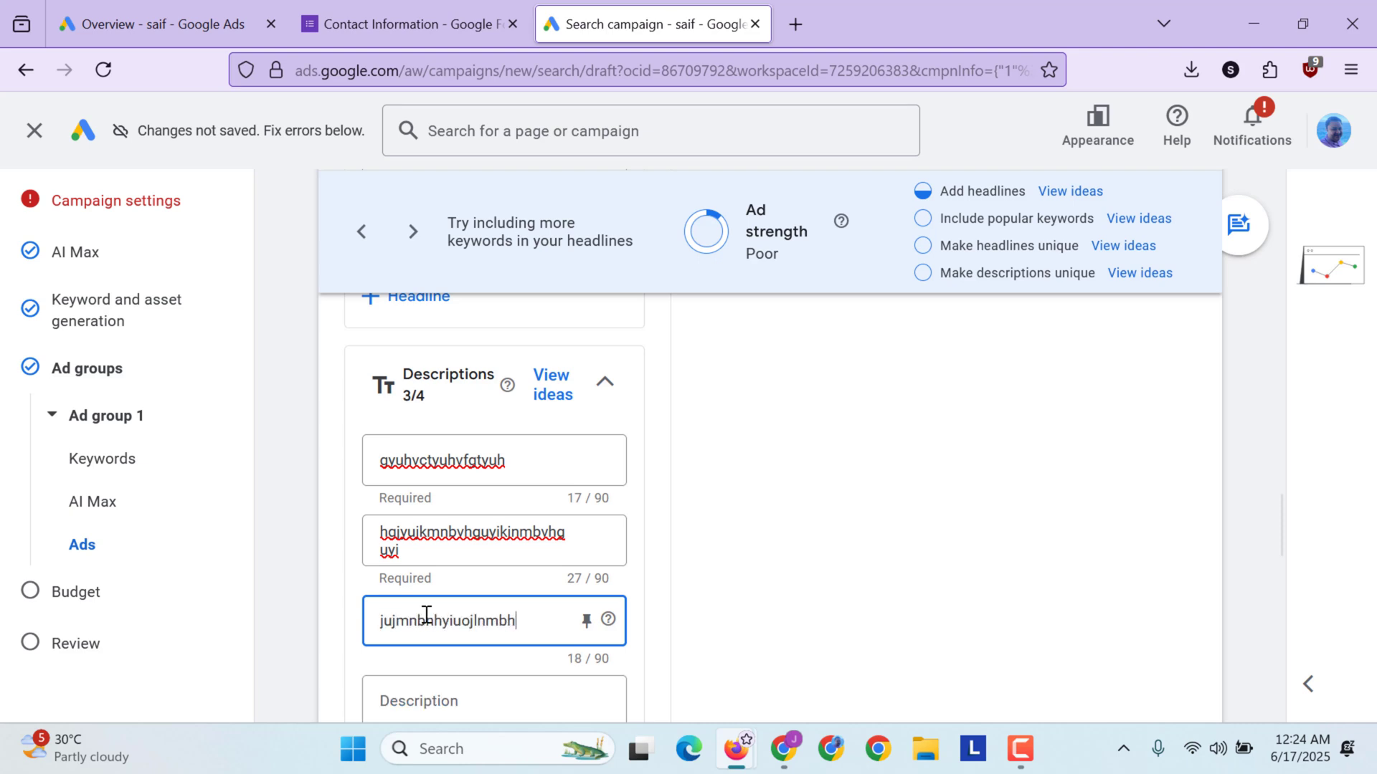
{"action": "scroll", "coordinate": [426, 616], "scroll_direction": "down", "scroll_amount": 1}
{"action": "scroll", "coordinate": [427, 615], "scroll_direction": "down", "scroll_amount": 1}
{"action": "left_click", "coordinate": [439, 499]}
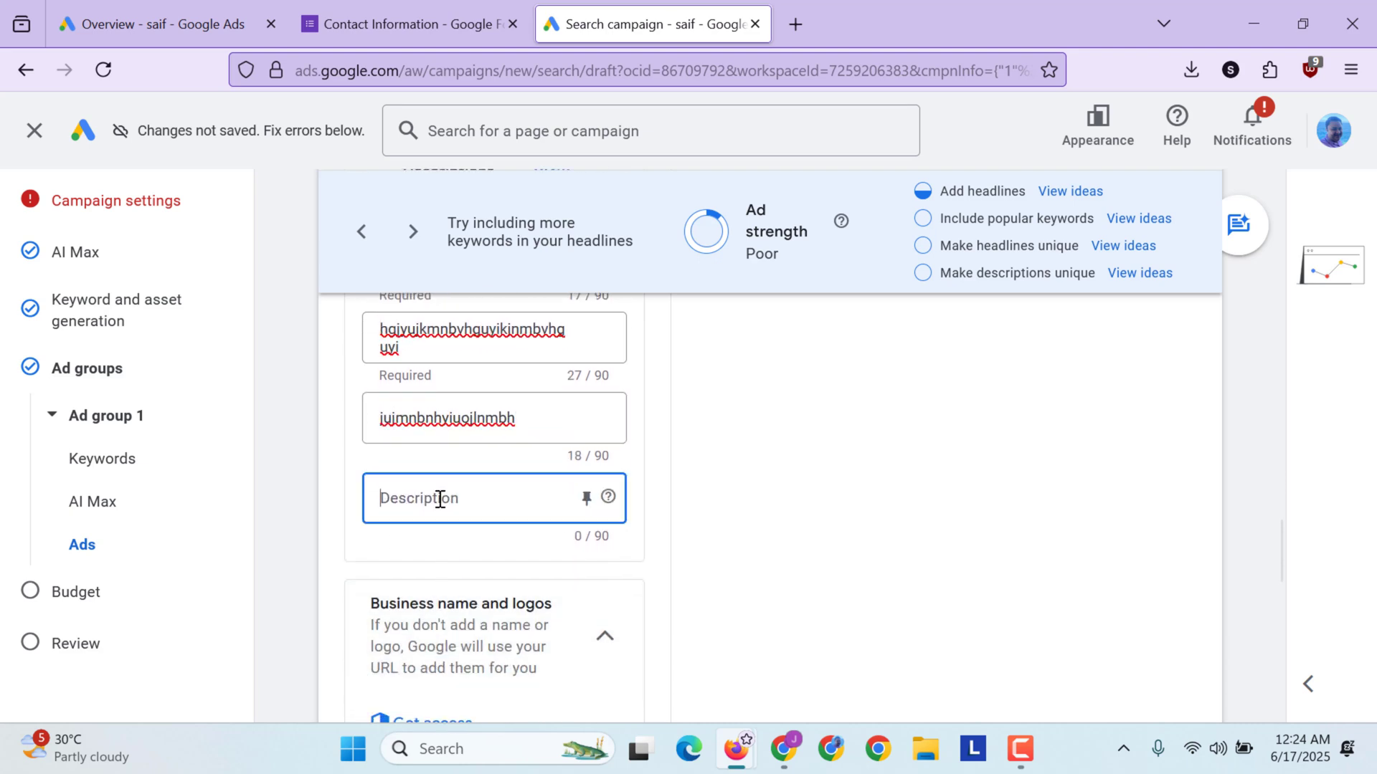
{"action": "type", "text": "ghyujmnbhuyiukjn"}
{"action": "scroll", "coordinate": [434, 504], "scroll_direction": "down", "scroll_amount": 2}
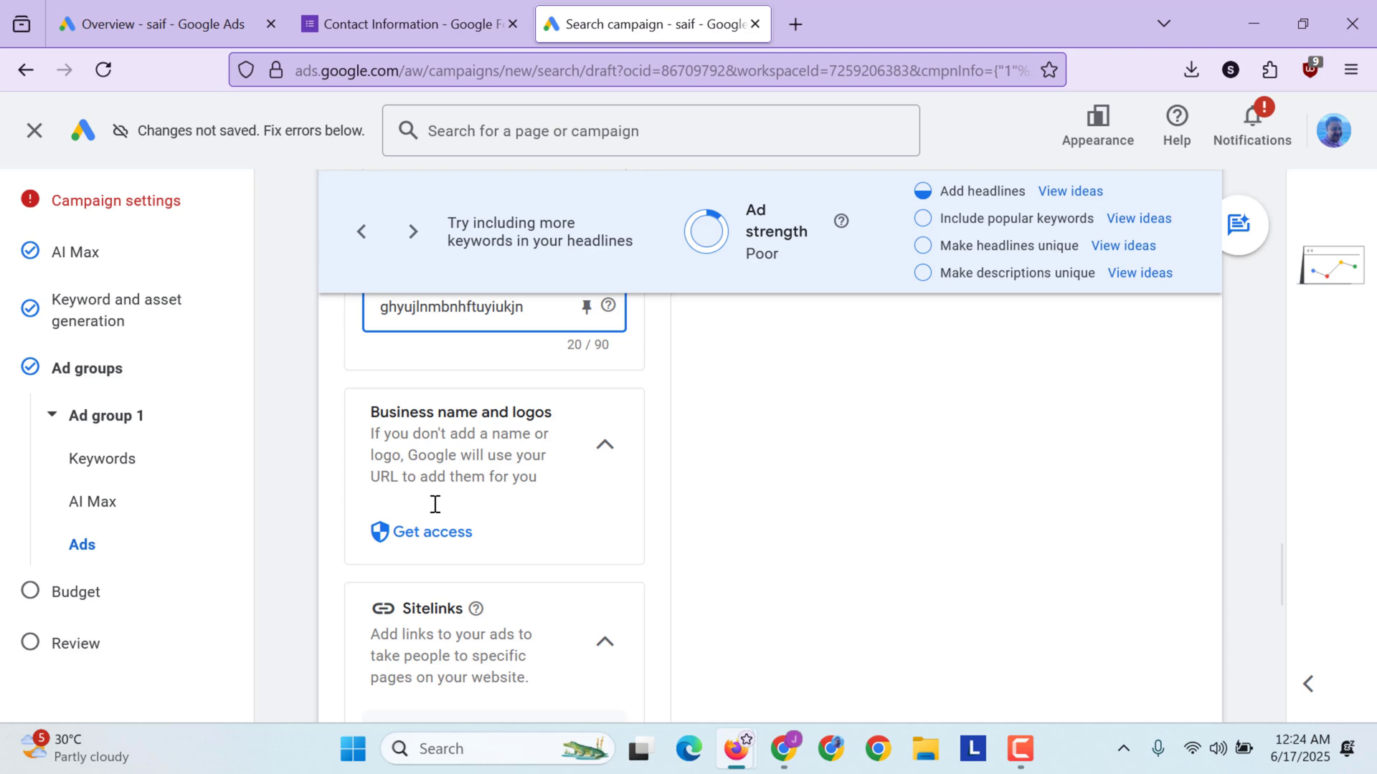
{"action": "scroll", "coordinate": [435, 503], "scroll_direction": "down", "scroll_amount": 2}
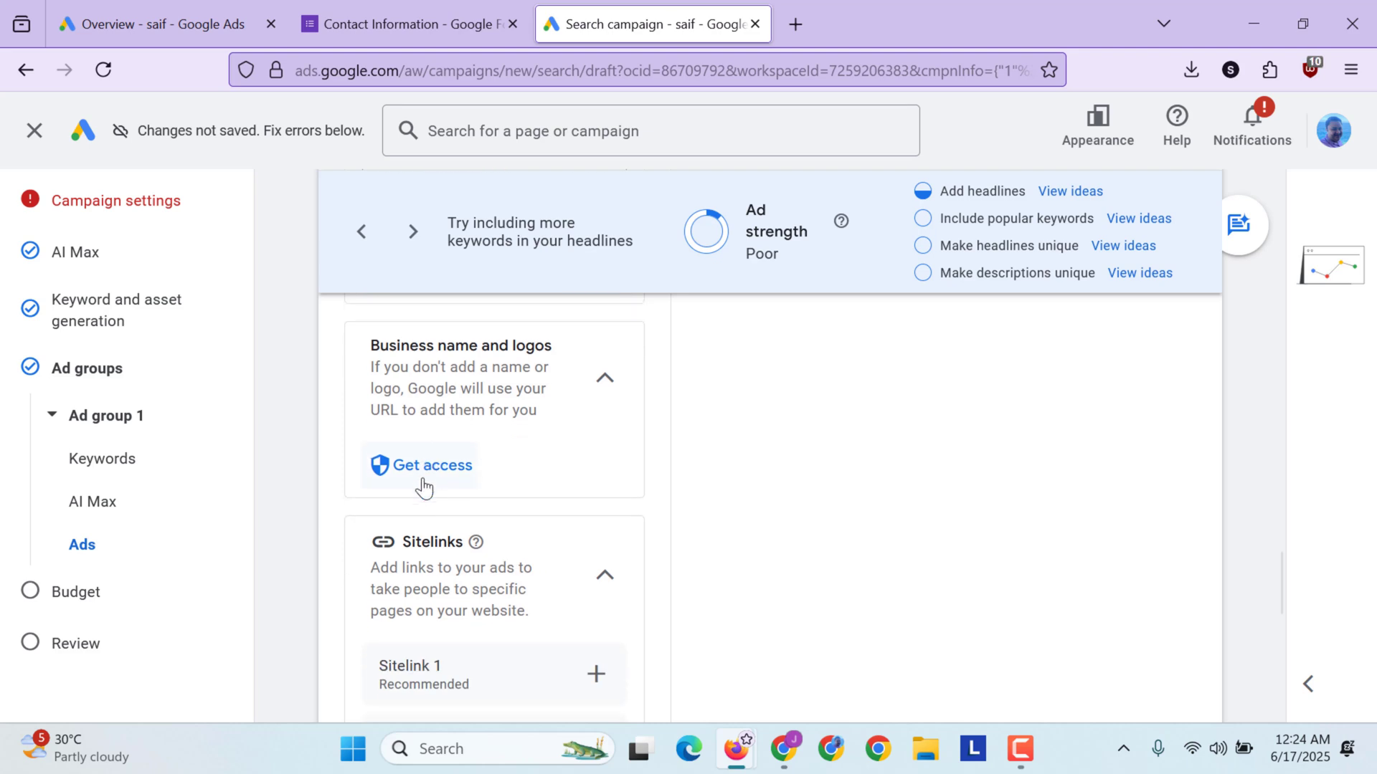
{"action": "scroll", "coordinate": [423, 487], "scroll_direction": "down", "scroll_amount": 1}
{"action": "scroll", "coordinate": [466, 476], "scroll_direction": "down", "scroll_amount": 1}
{"action": "scroll", "coordinate": [485, 476], "scroll_direction": "down", "scroll_amount": 1}
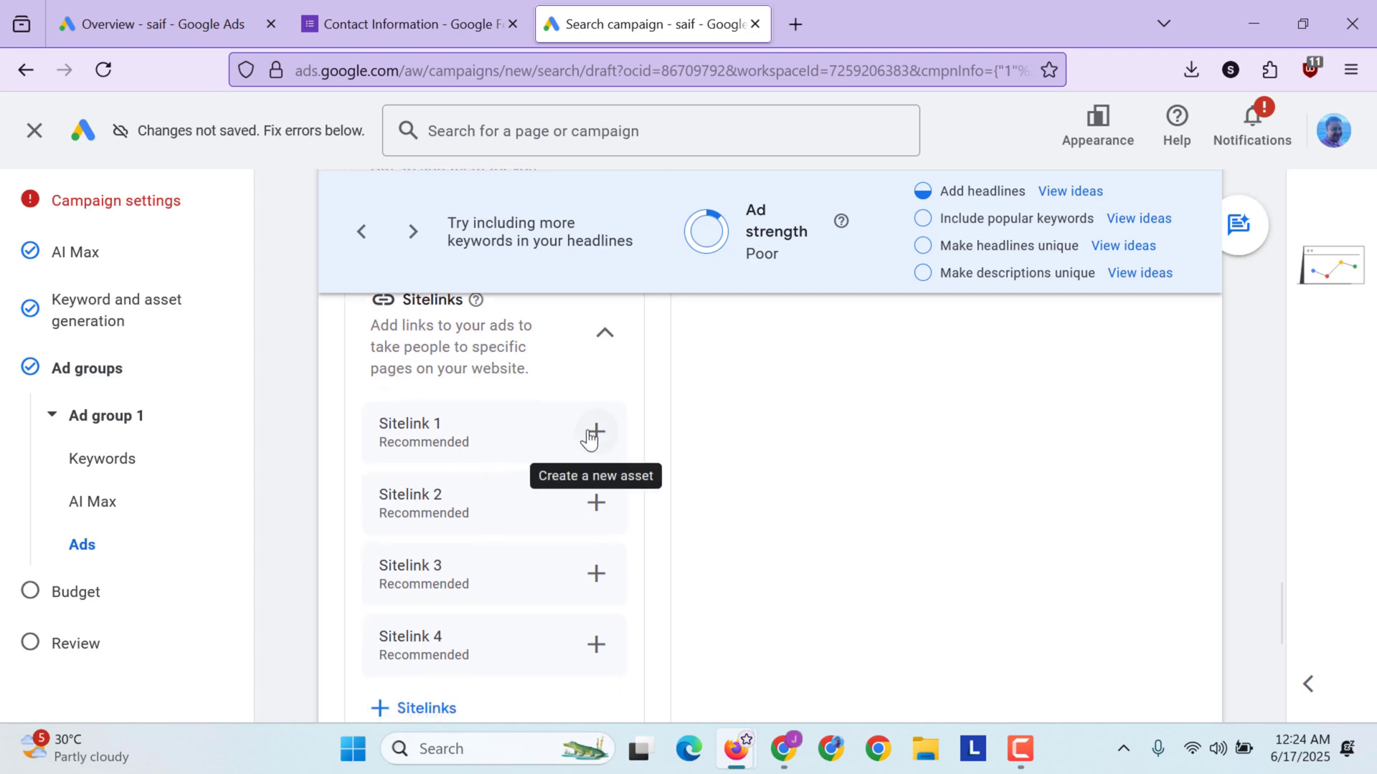
{"action": "scroll", "coordinate": [587, 439], "scroll_direction": "down", "scroll_amount": 1}
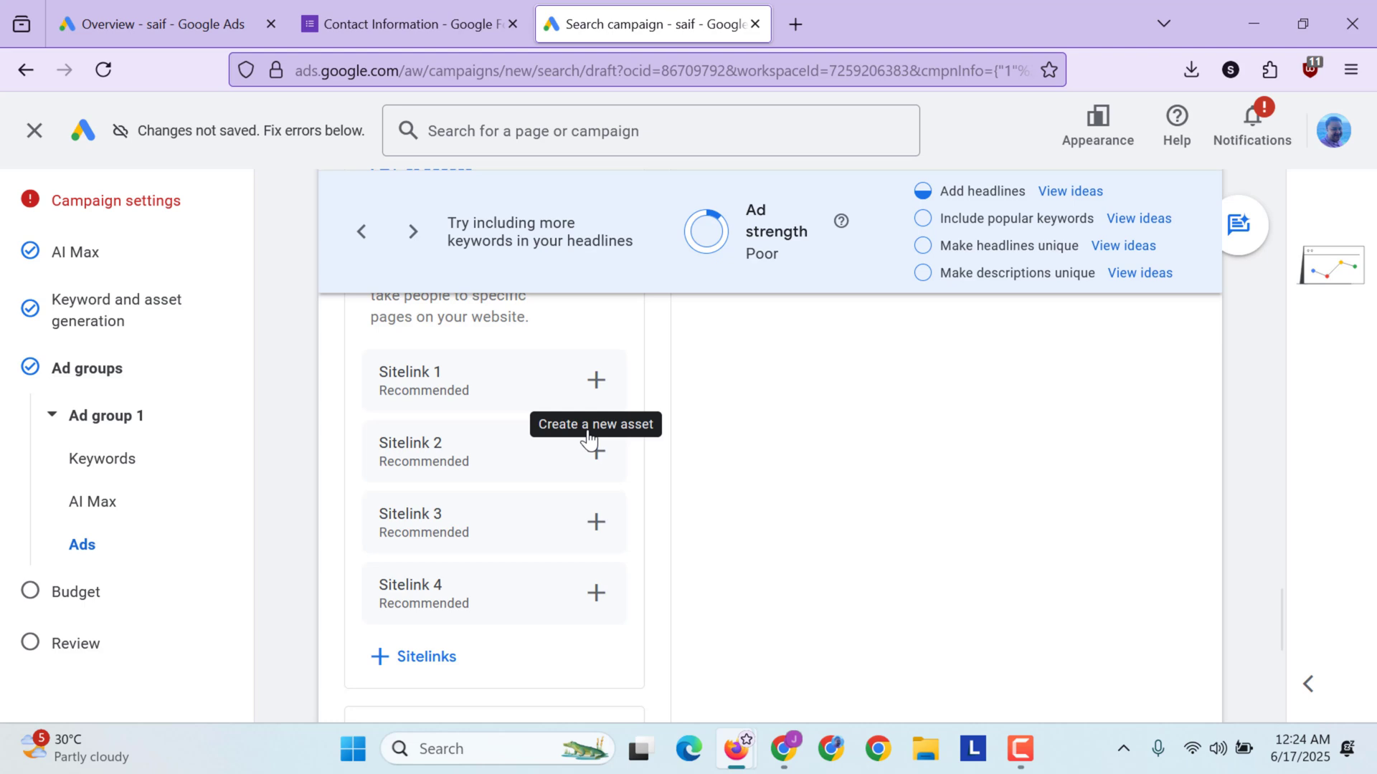
{"action": "scroll", "coordinate": [504, 622], "scroll_direction": "down", "scroll_amount": 4}
{"action": "scroll", "coordinate": [473, 560], "scroll_direction": "down", "scroll_amount": 2}
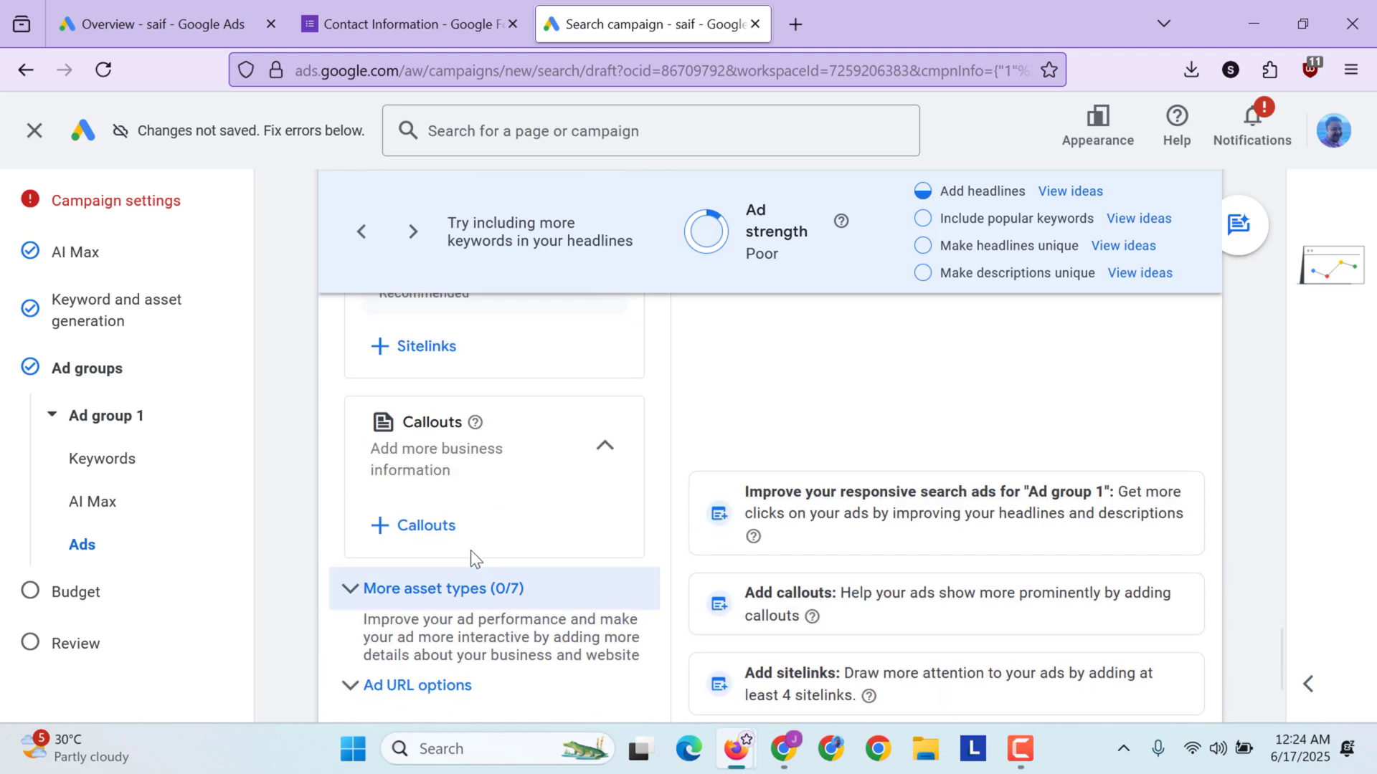
Step: Save callouts 'buy now' and 'best offer' and apply them to the campaign
{"action": "left_click", "coordinate": [426, 527]}
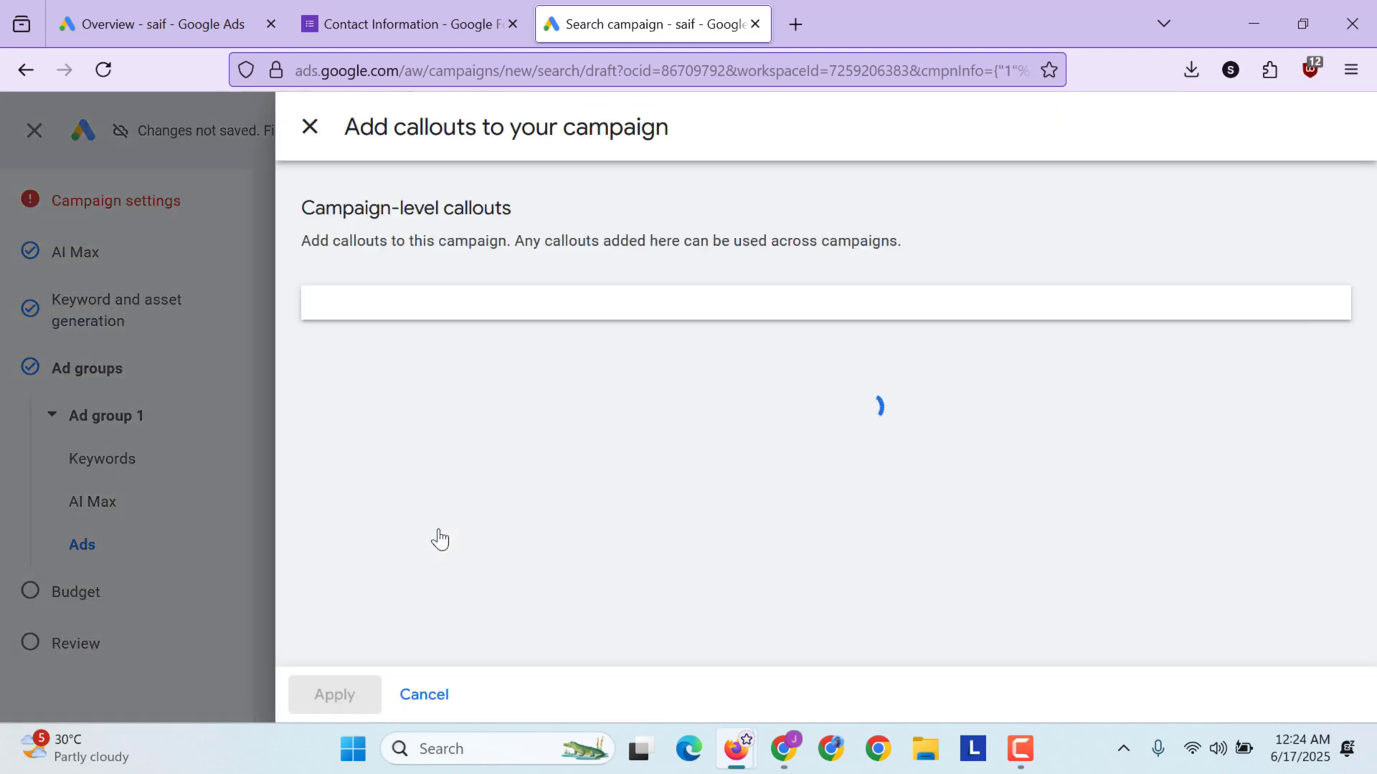
{"action": "left_click", "coordinate": [592, 379]}
{"action": "type", "text": "buy"}
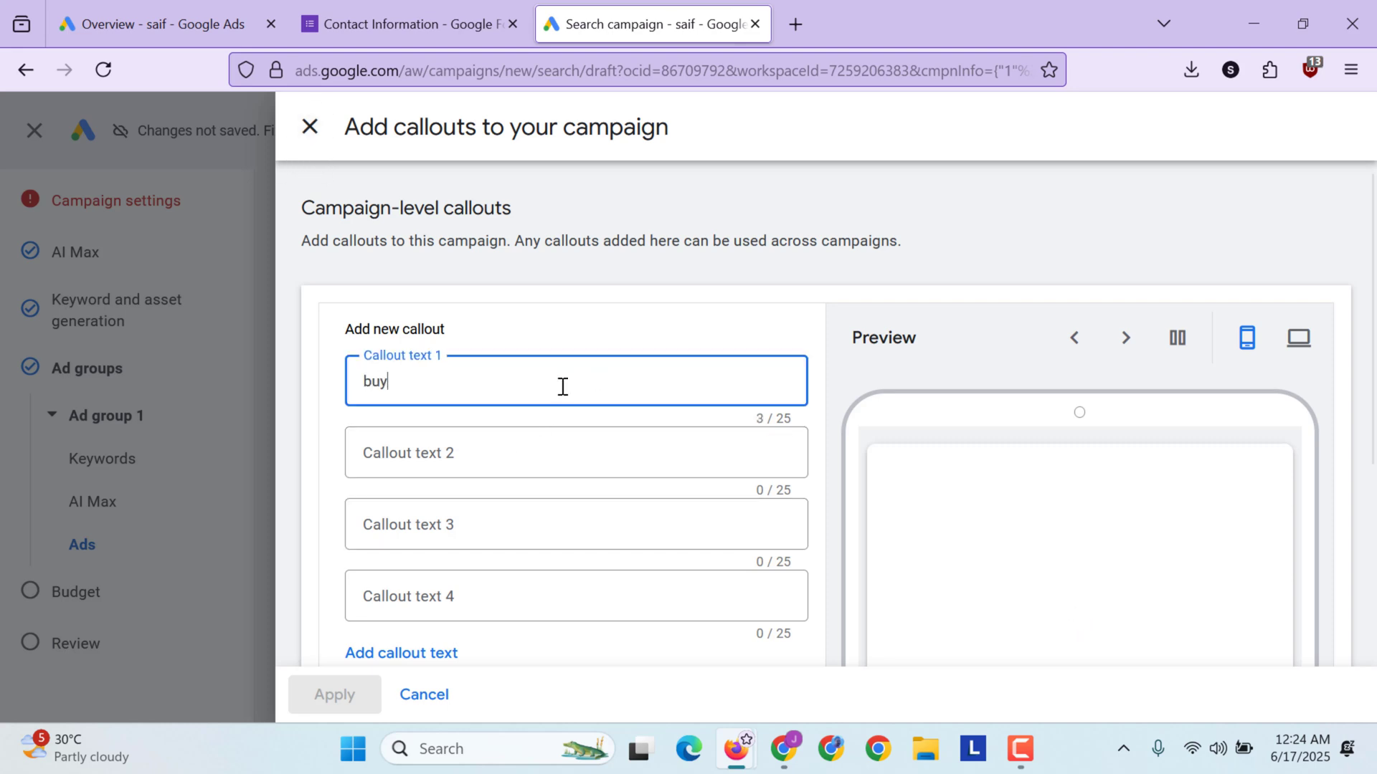
{"action": "type", "text": "noe"}
{"action": "type", "text": "w"}
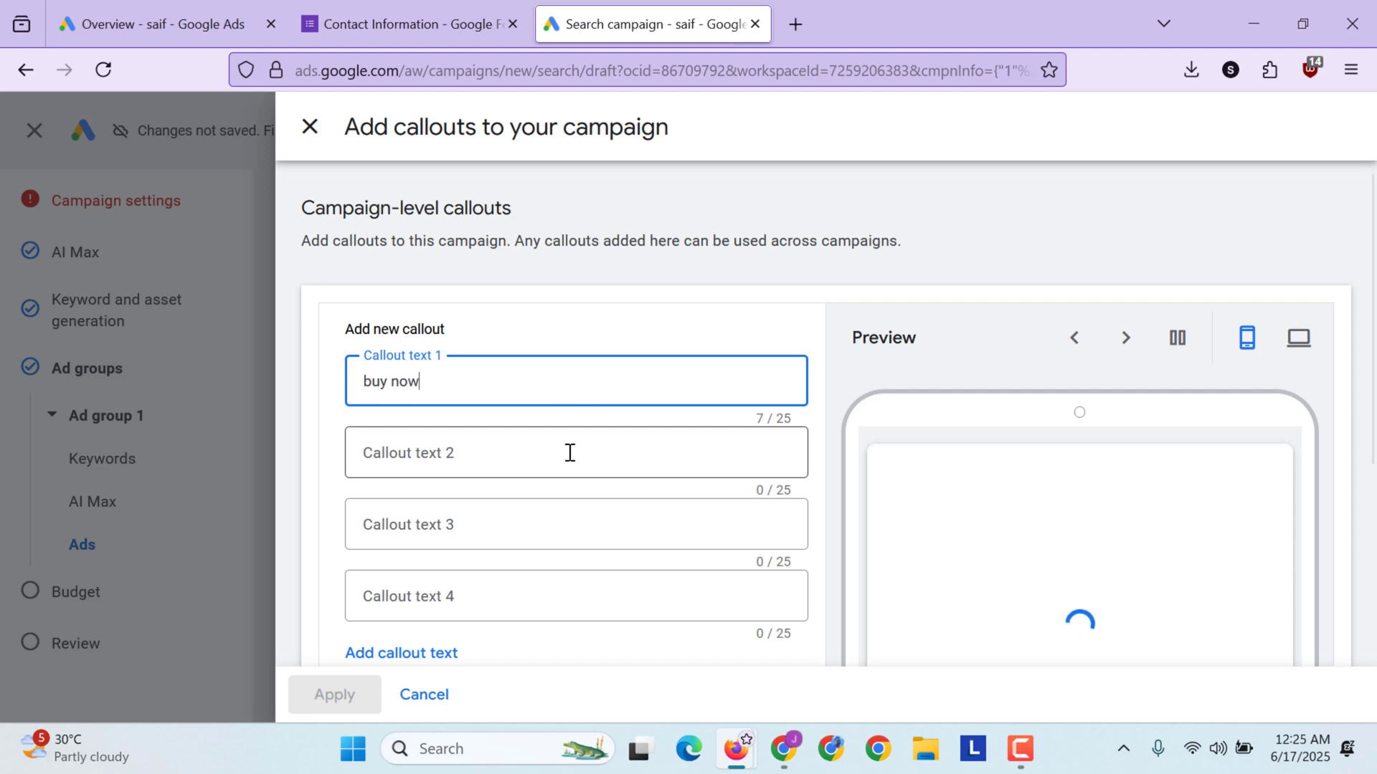
{"action": "left_click", "coordinate": [569, 453]}
{"action": "type", "text": "b"}
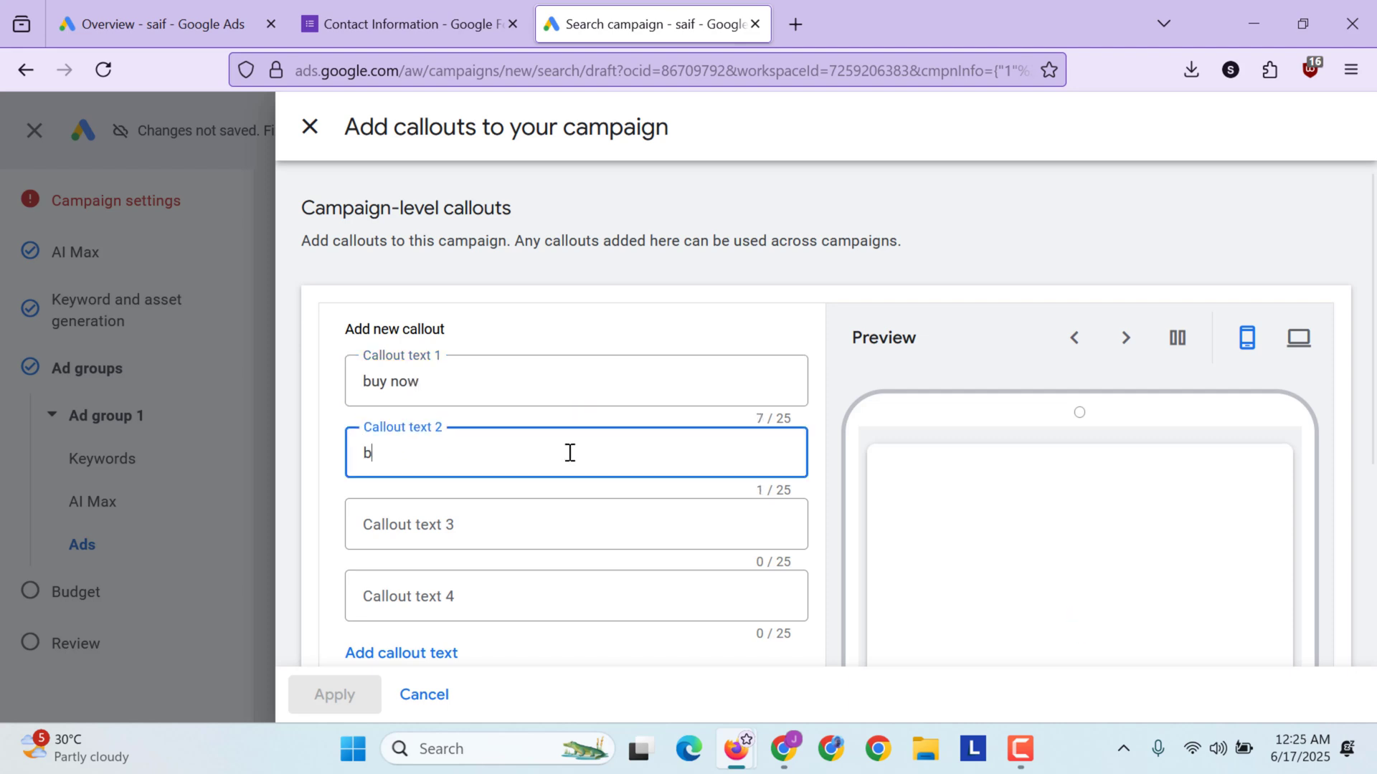
{"action": "type", "text": "est offer"}
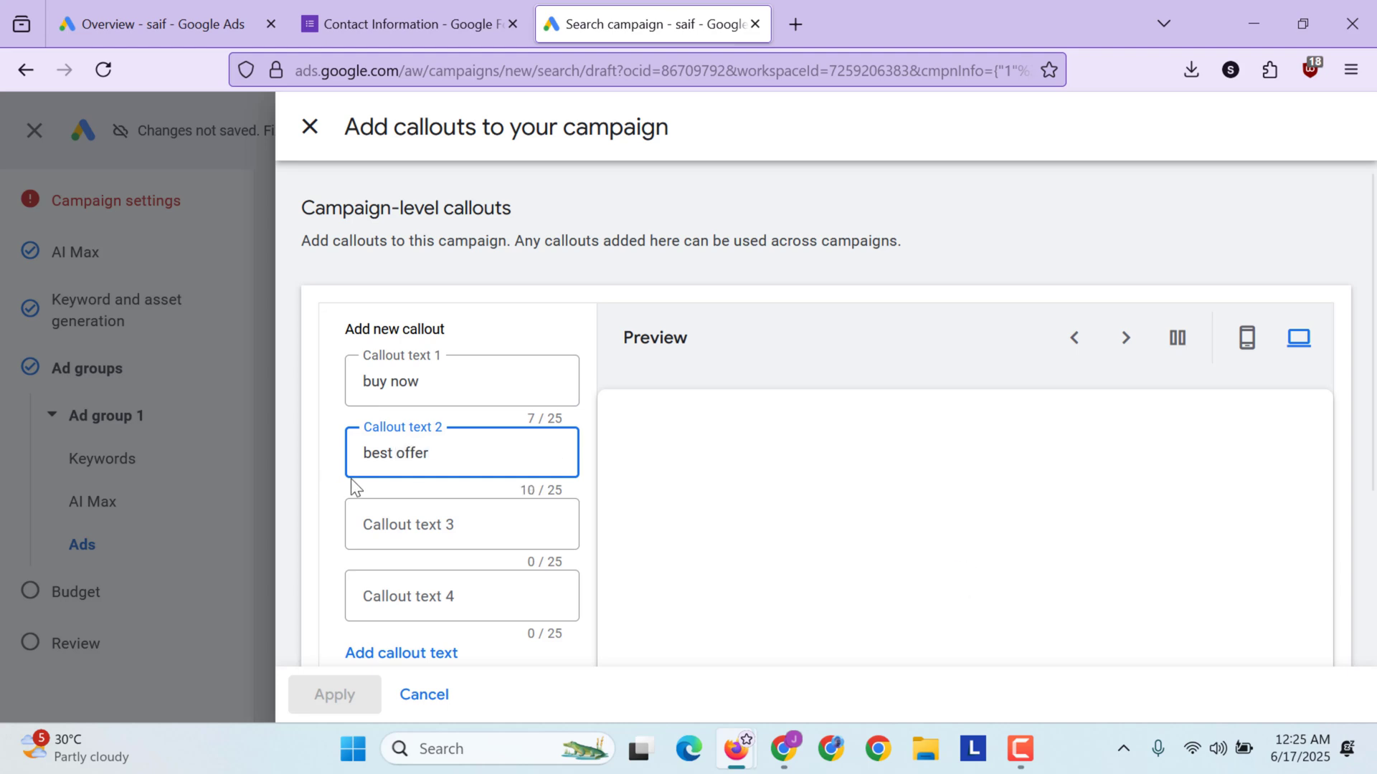
{"action": "scroll", "coordinate": [351, 478], "scroll_direction": "down", "scroll_amount": 2}
{"action": "left_click", "coordinate": [364, 622]}
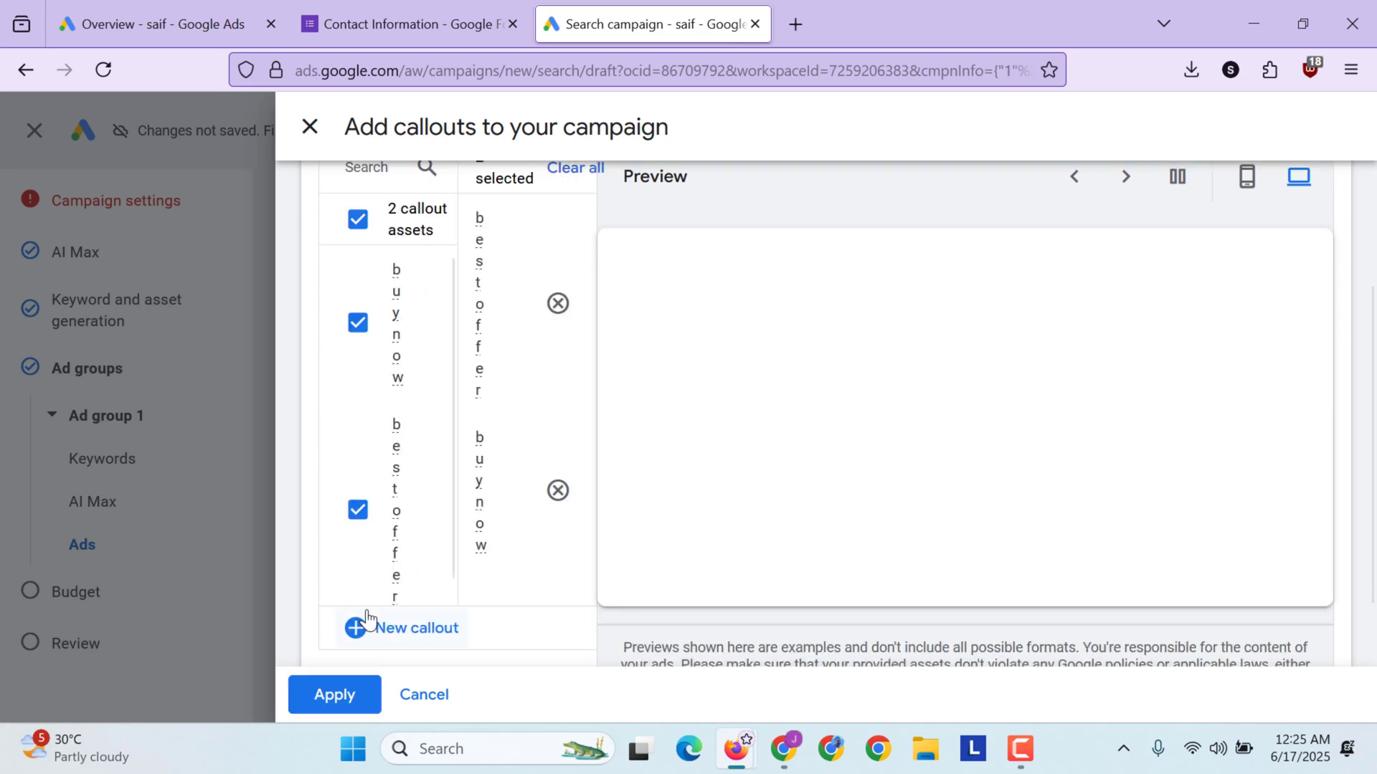
{"action": "left_click", "coordinate": [347, 701]}
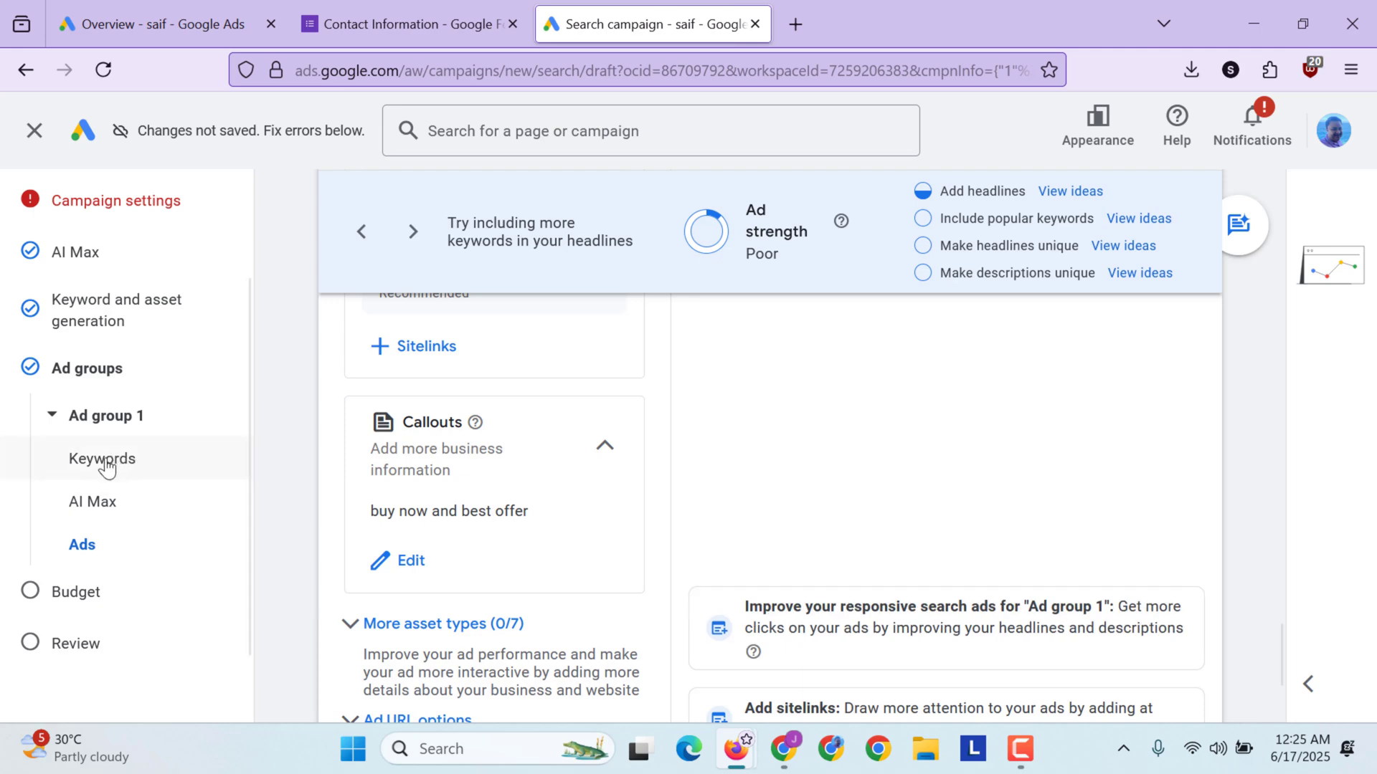
Step: Enter a SAR 50 daily budget and continue to the campaign review
{"action": "left_click", "coordinate": [55, 594]}
{"action": "type", "text": "50"}
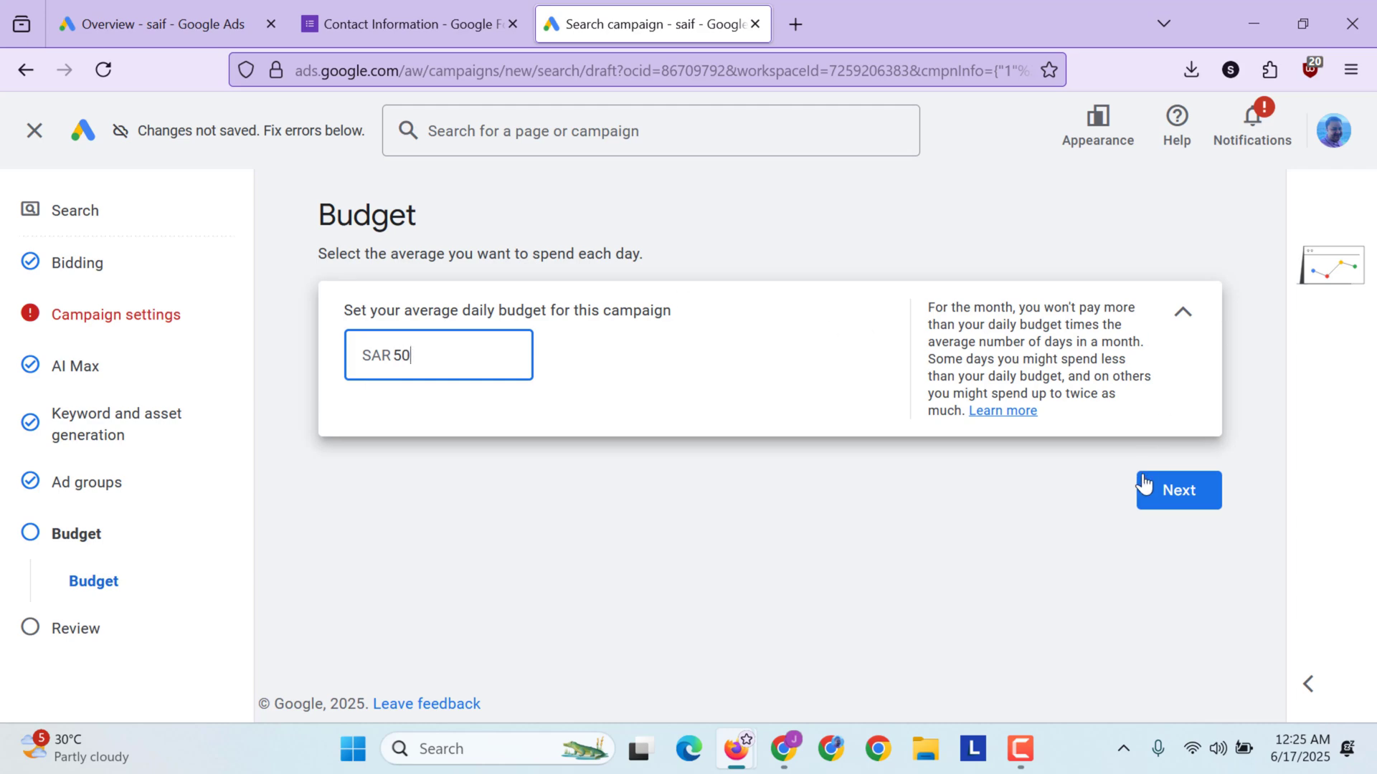
{"action": "left_click", "coordinate": [1143, 484]}
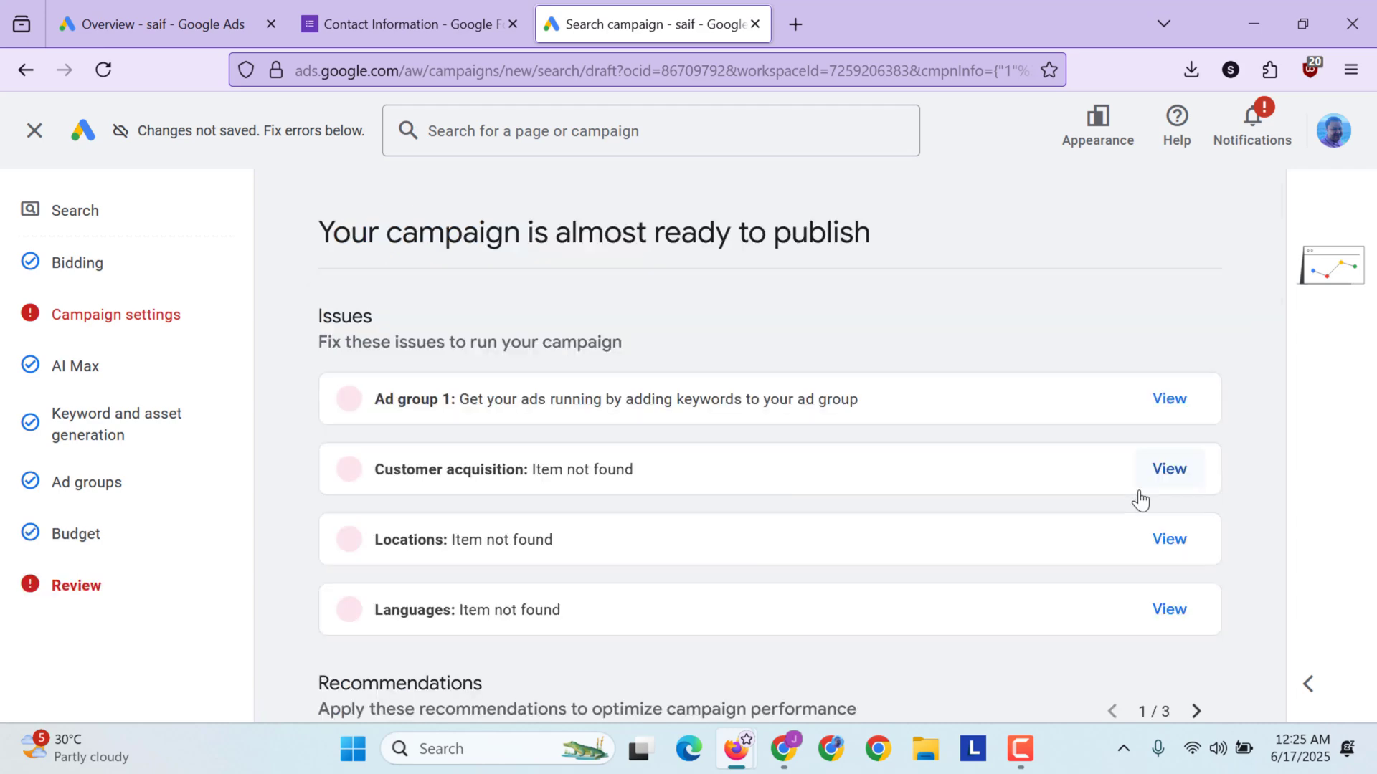
{"action": "scroll", "coordinate": [704, 425], "scroll_direction": "down", "scroll_amount": 1}
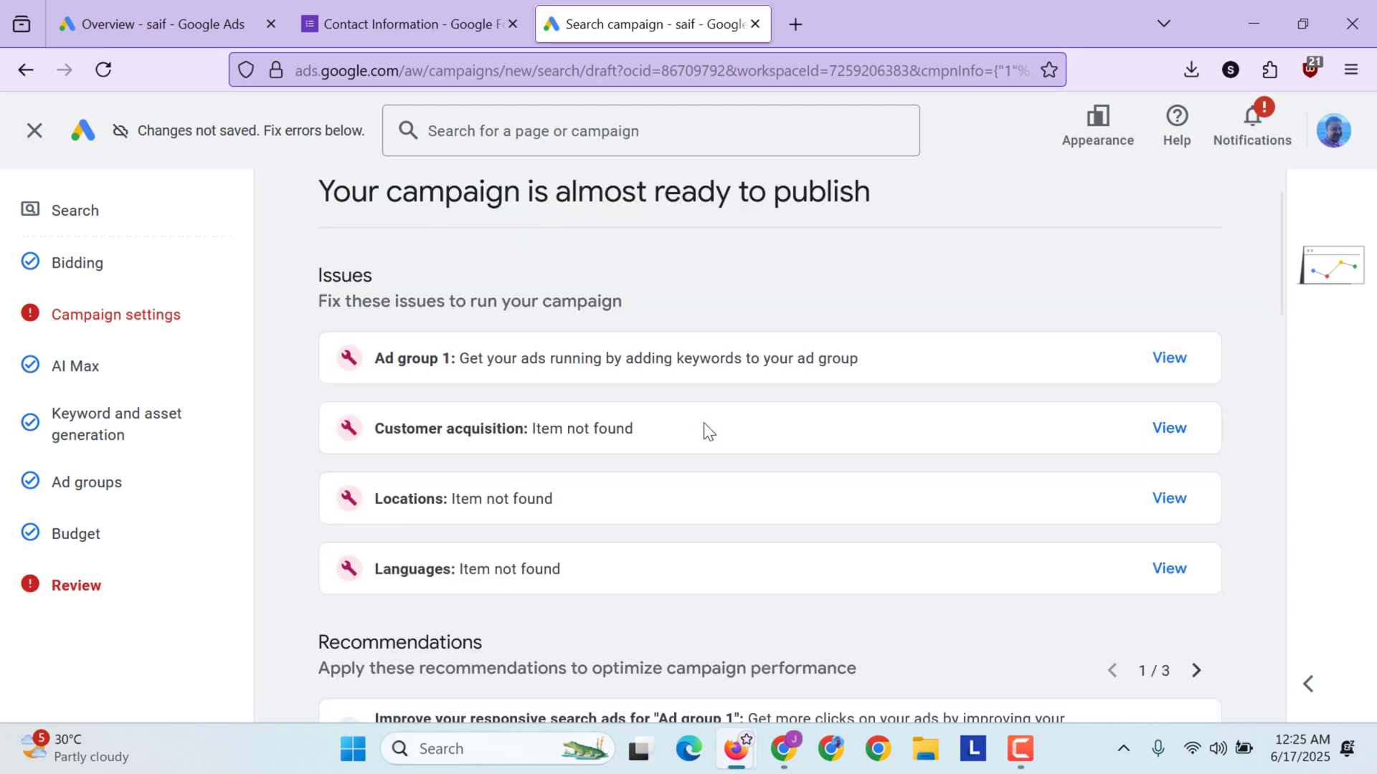
{"action": "scroll", "coordinate": [703, 424], "scroll_direction": "down", "scroll_amount": 2}
{"action": "scroll", "coordinate": [703, 424], "scroll_direction": "down", "scroll_amount": 2}
{"action": "scroll", "coordinate": [703, 424], "scroll_direction": "down", "scroll_amount": 3}
{"action": "scroll", "coordinate": [703, 423], "scroll_direction": "down", "scroll_amount": 5}
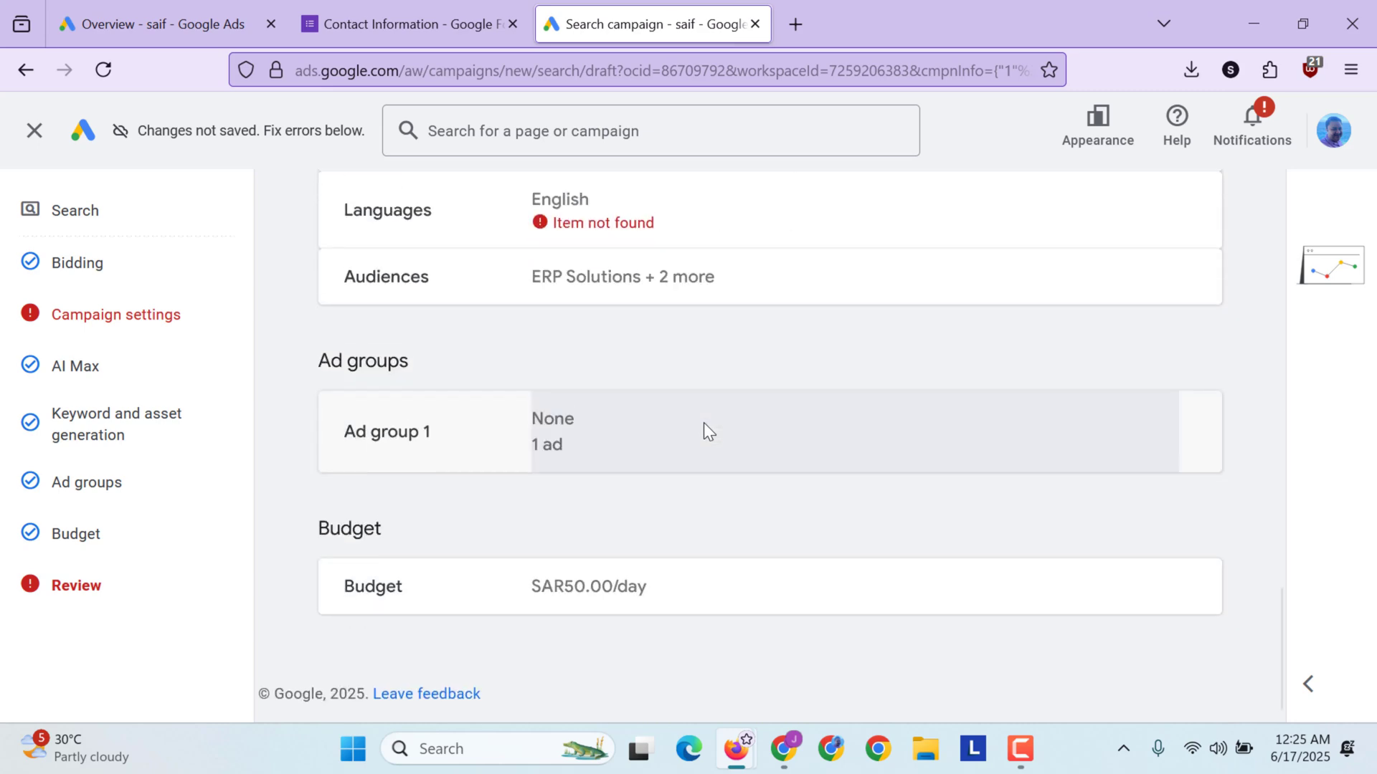
Step: Fix the flagged language setting by targeting All languages, then return to review
{"action": "left_click", "coordinate": [623, 247]}
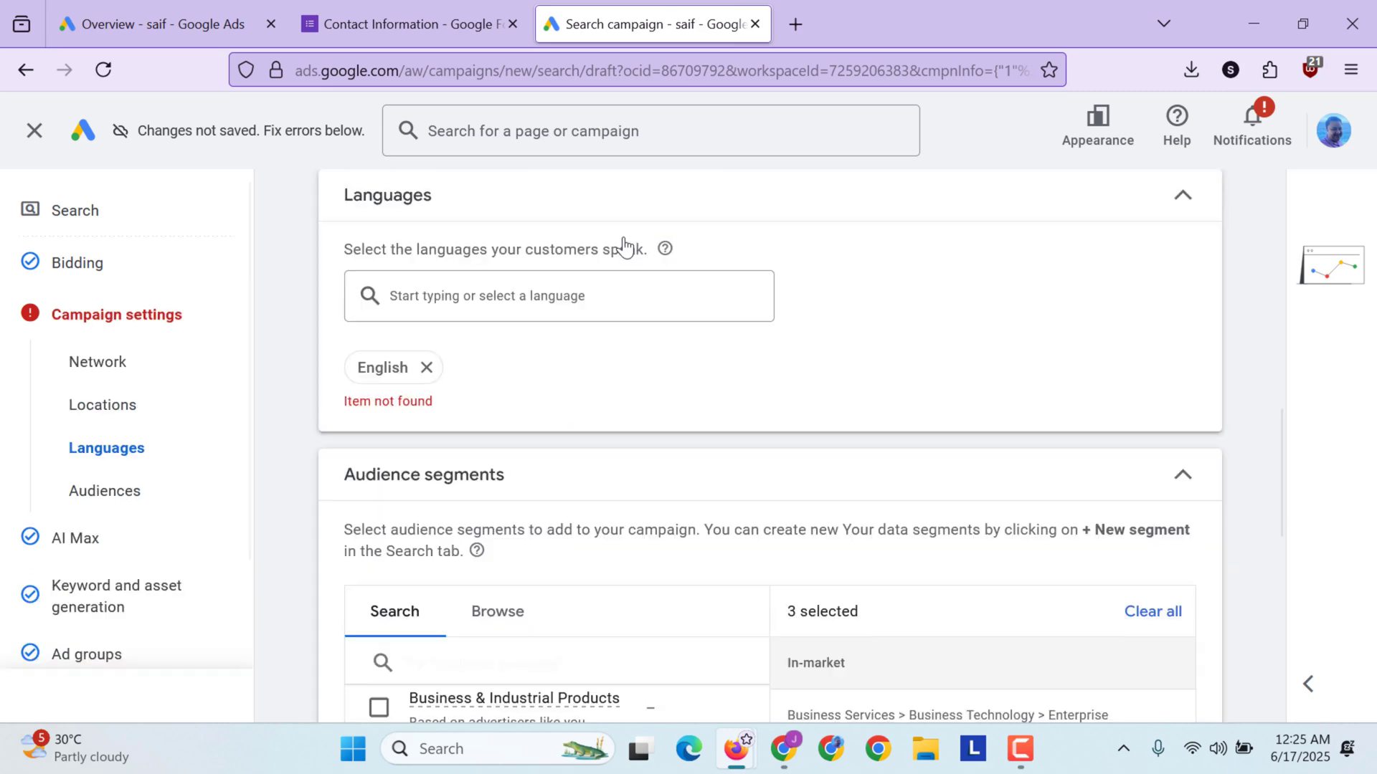
{"action": "left_click", "coordinate": [477, 301]}
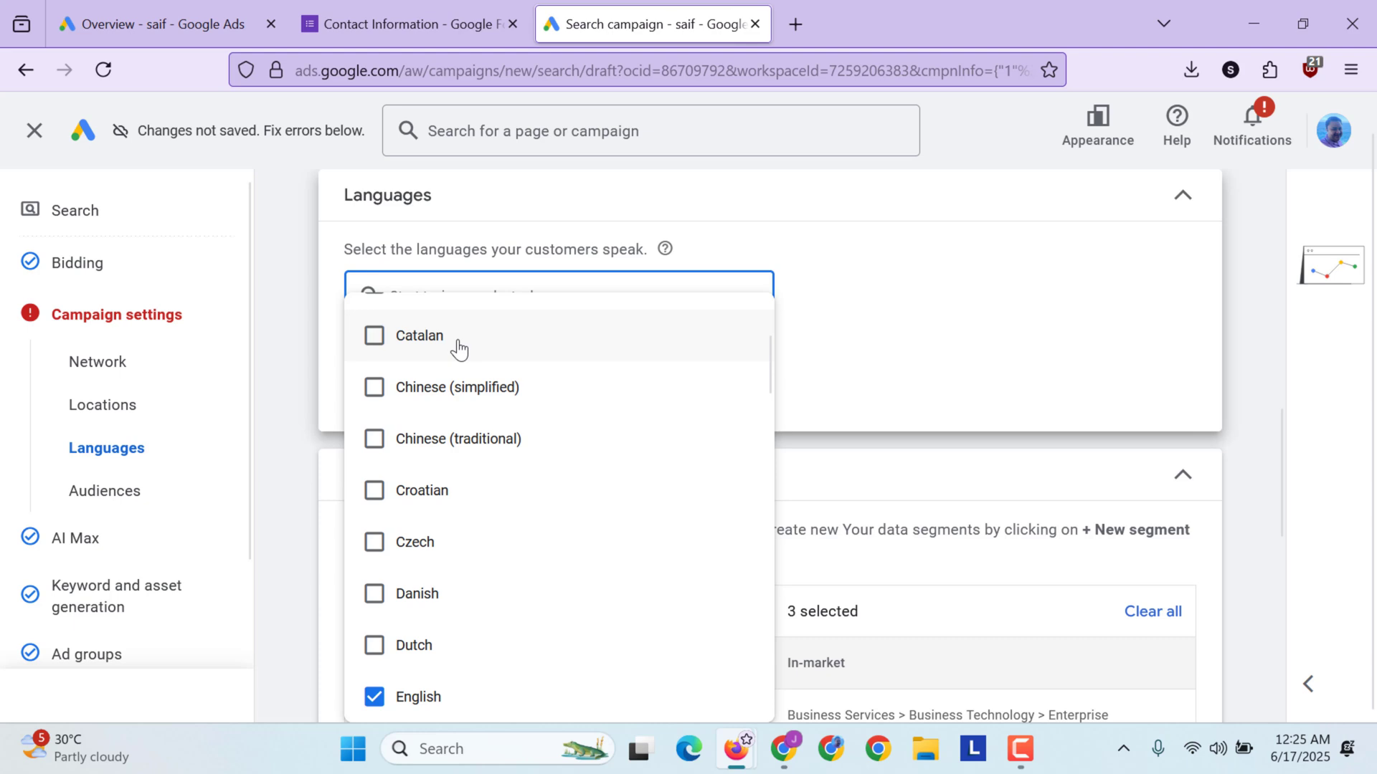
{"action": "scroll", "coordinate": [409, 653], "scroll_direction": "up", "scroll_amount": 2}
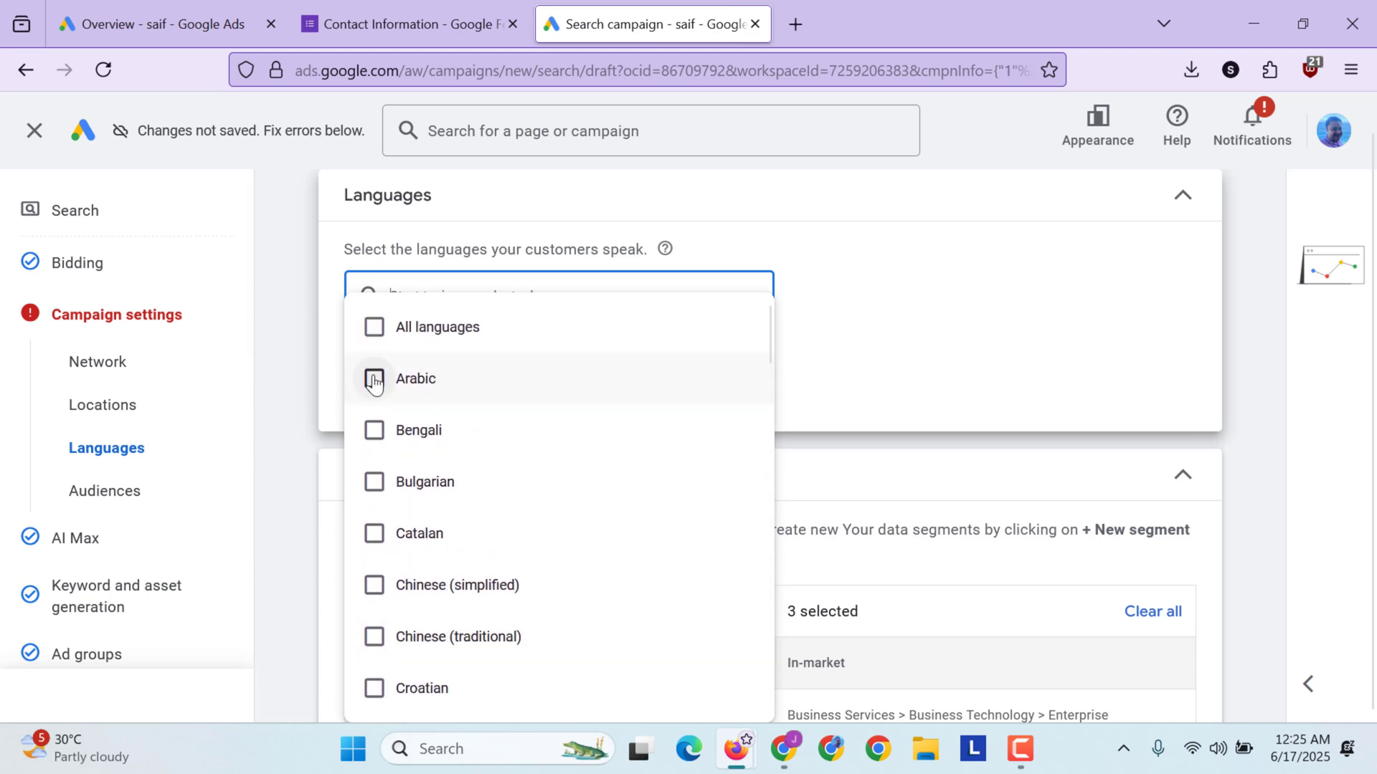
{"action": "left_click", "coordinate": [374, 327]}
{"action": "left_click", "coordinate": [310, 398]}
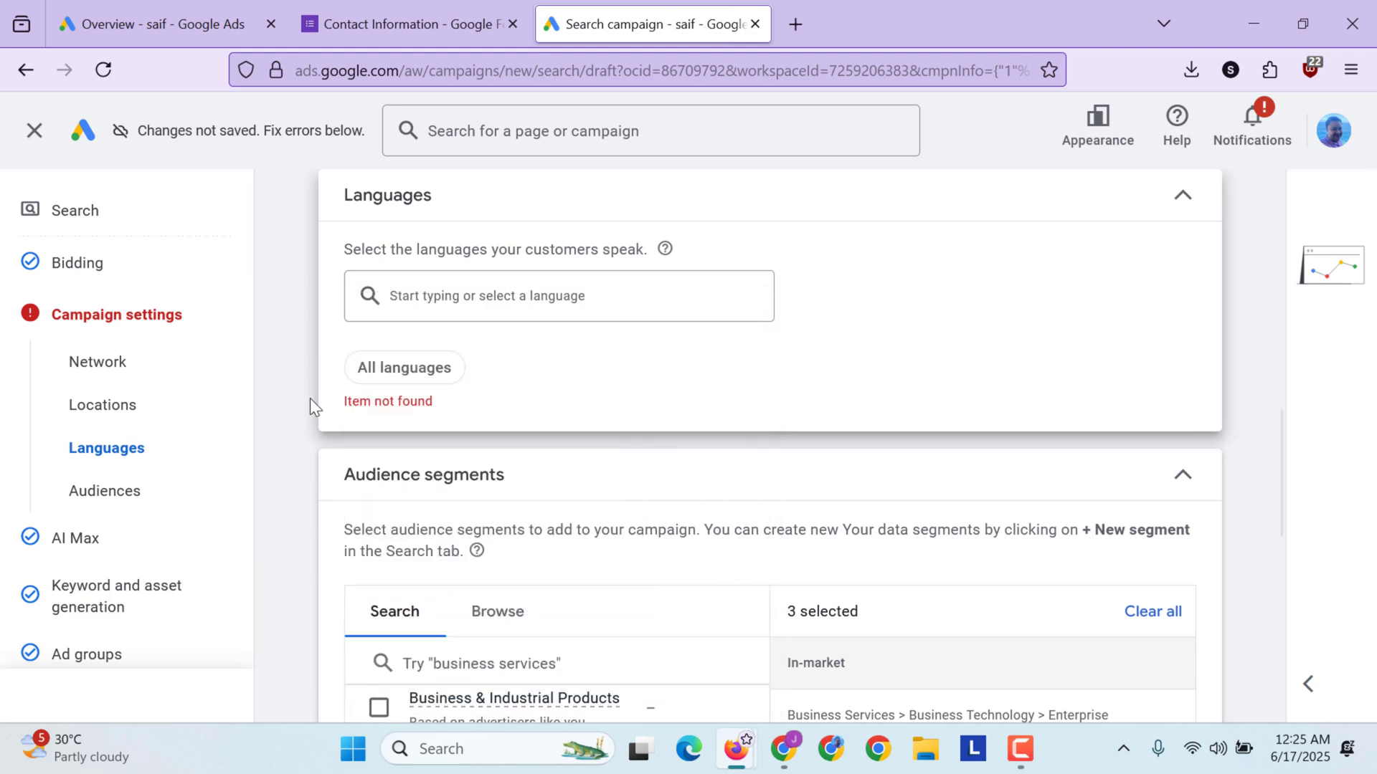
{"action": "scroll", "coordinate": [365, 375], "scroll_direction": "down", "scroll_amount": 3}
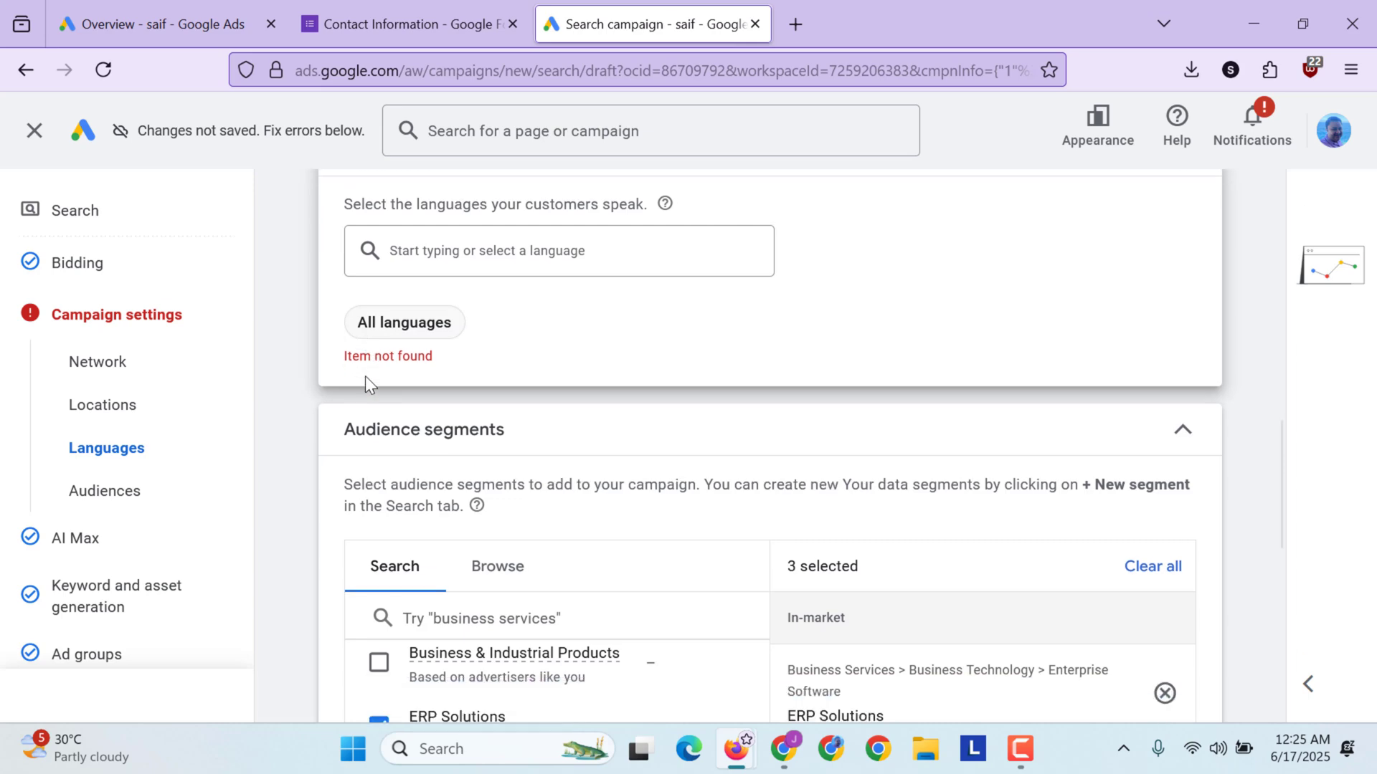
{"action": "scroll", "coordinate": [365, 375], "scroll_direction": "down", "scroll_amount": 2}
{"action": "scroll", "coordinate": [365, 382], "scroll_direction": "down", "scroll_amount": 2}
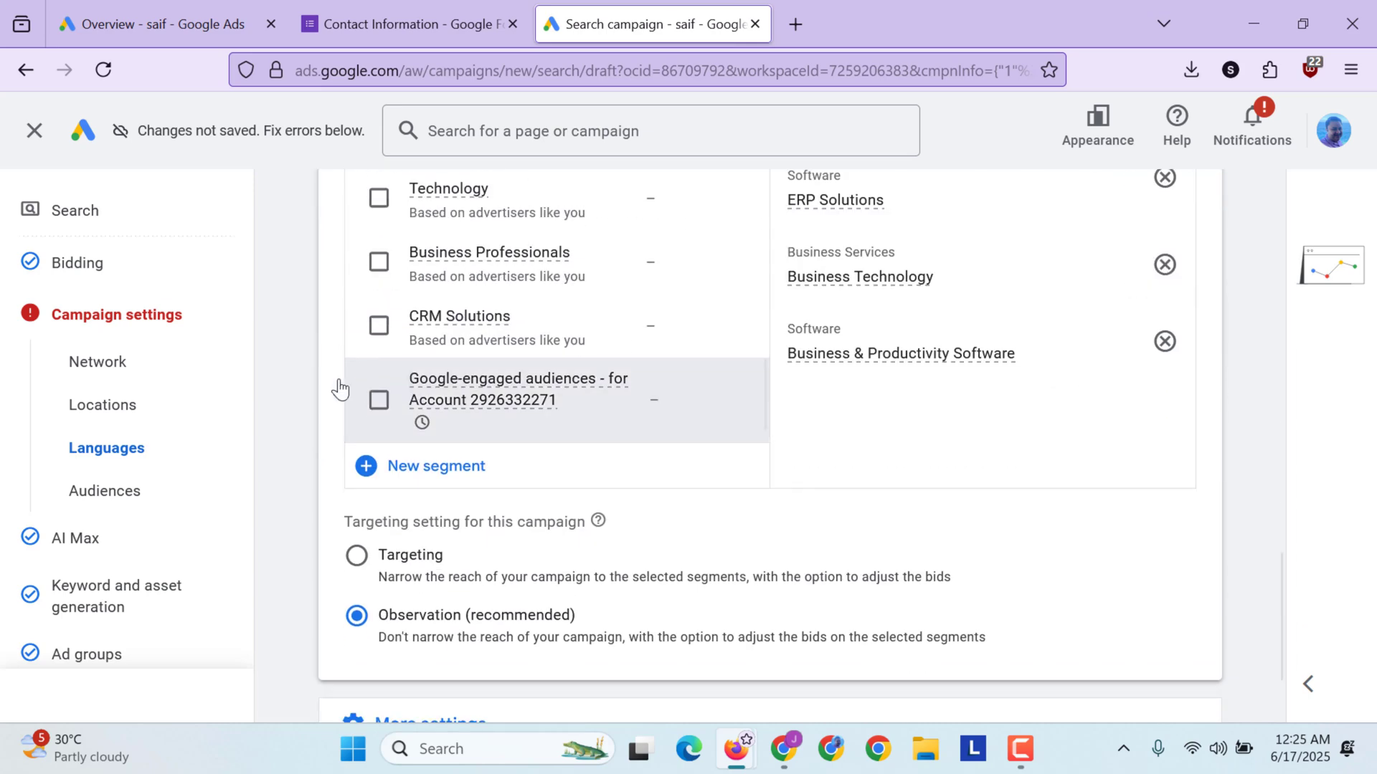
{"action": "scroll", "coordinate": [101, 556], "scroll_direction": "down", "scroll_amount": 1}
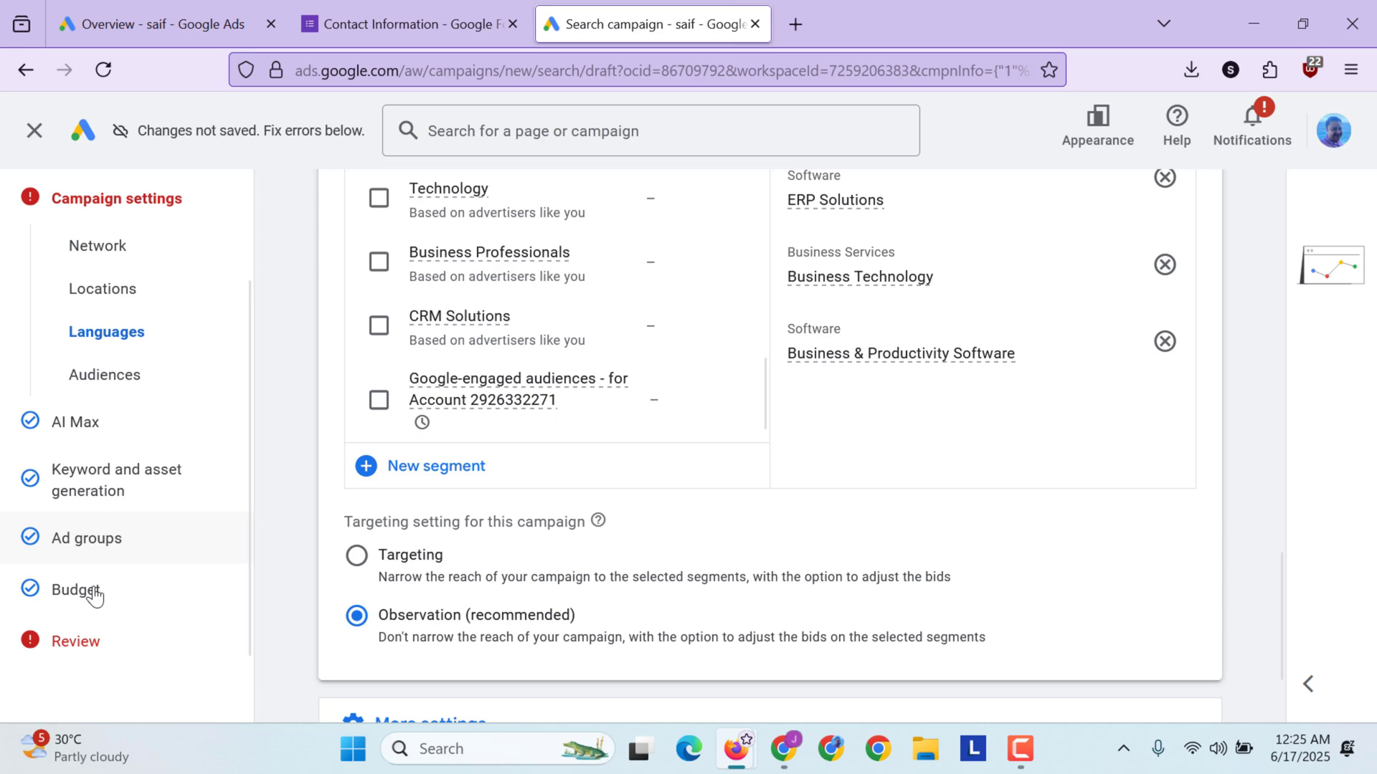
{"action": "left_click", "coordinate": [69, 646]}
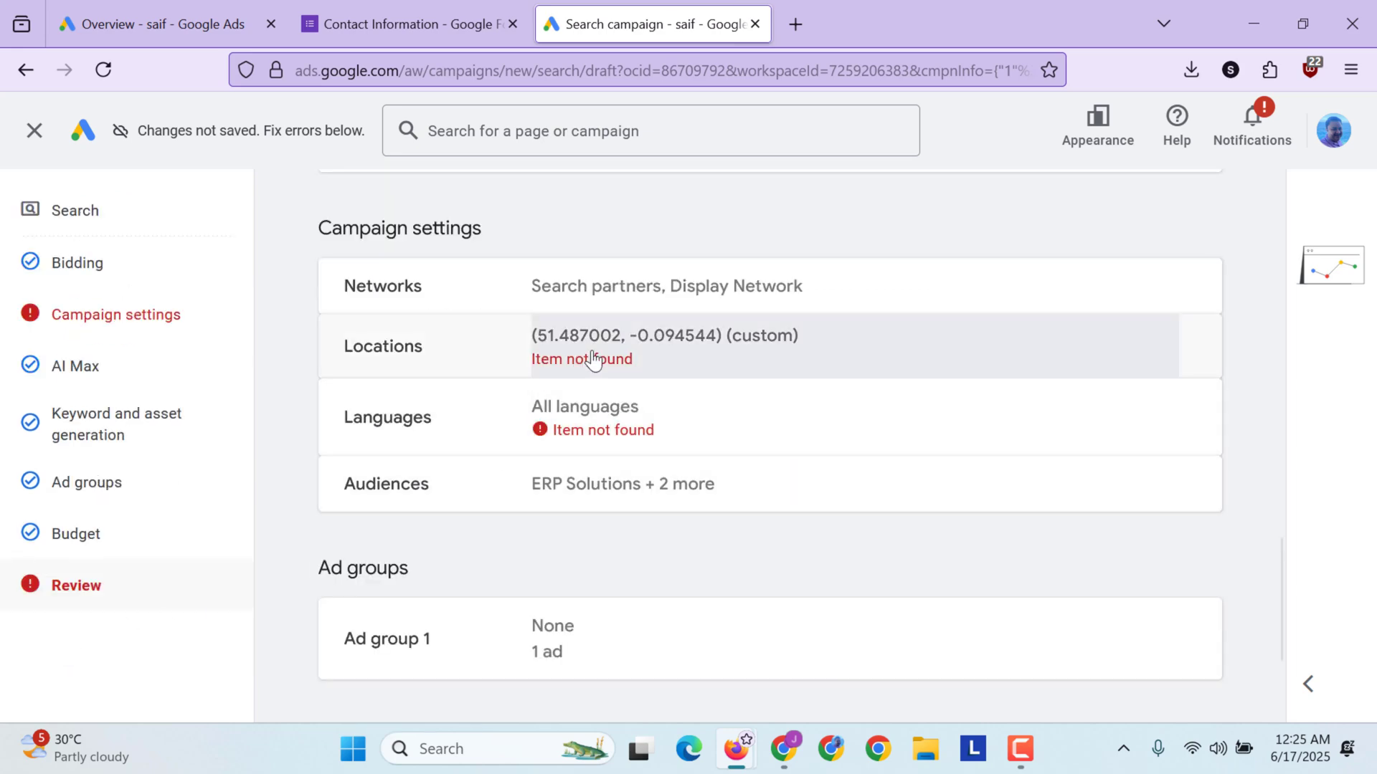
Step: Replace the London radius with Saudi Arabia as the targeted location
{"action": "left_click", "coordinate": [638, 360]}
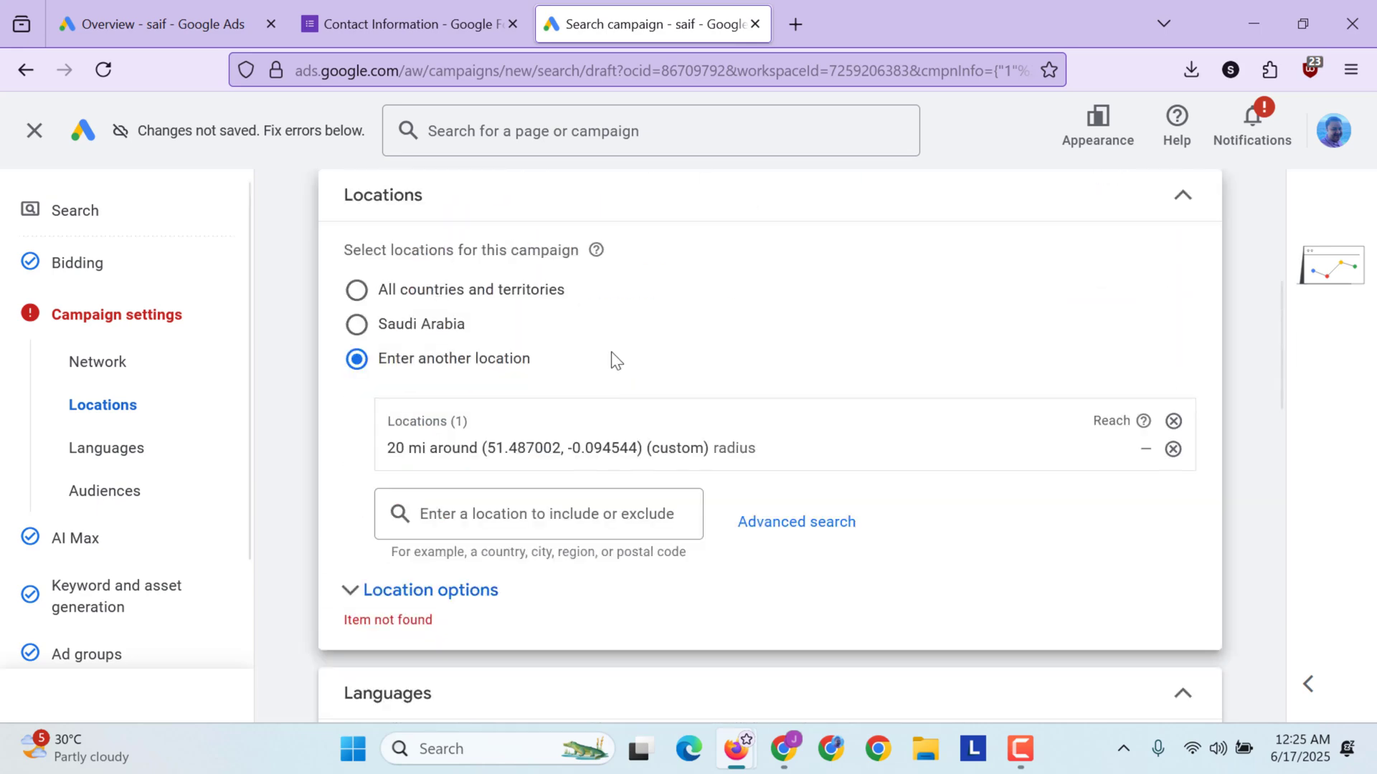
{"action": "left_click", "coordinate": [434, 329]}
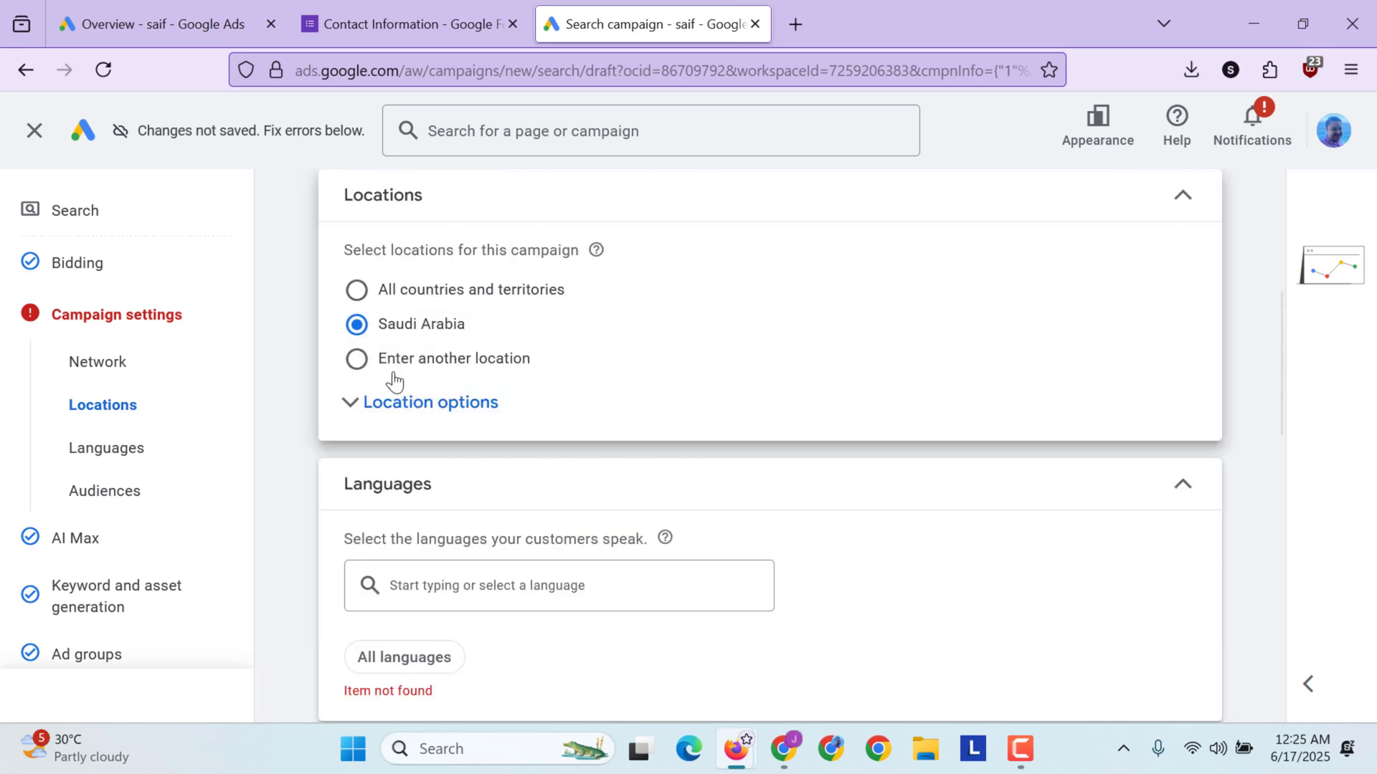
{"action": "scroll", "coordinate": [151, 645], "scroll_direction": "down", "scroll_amount": 3}
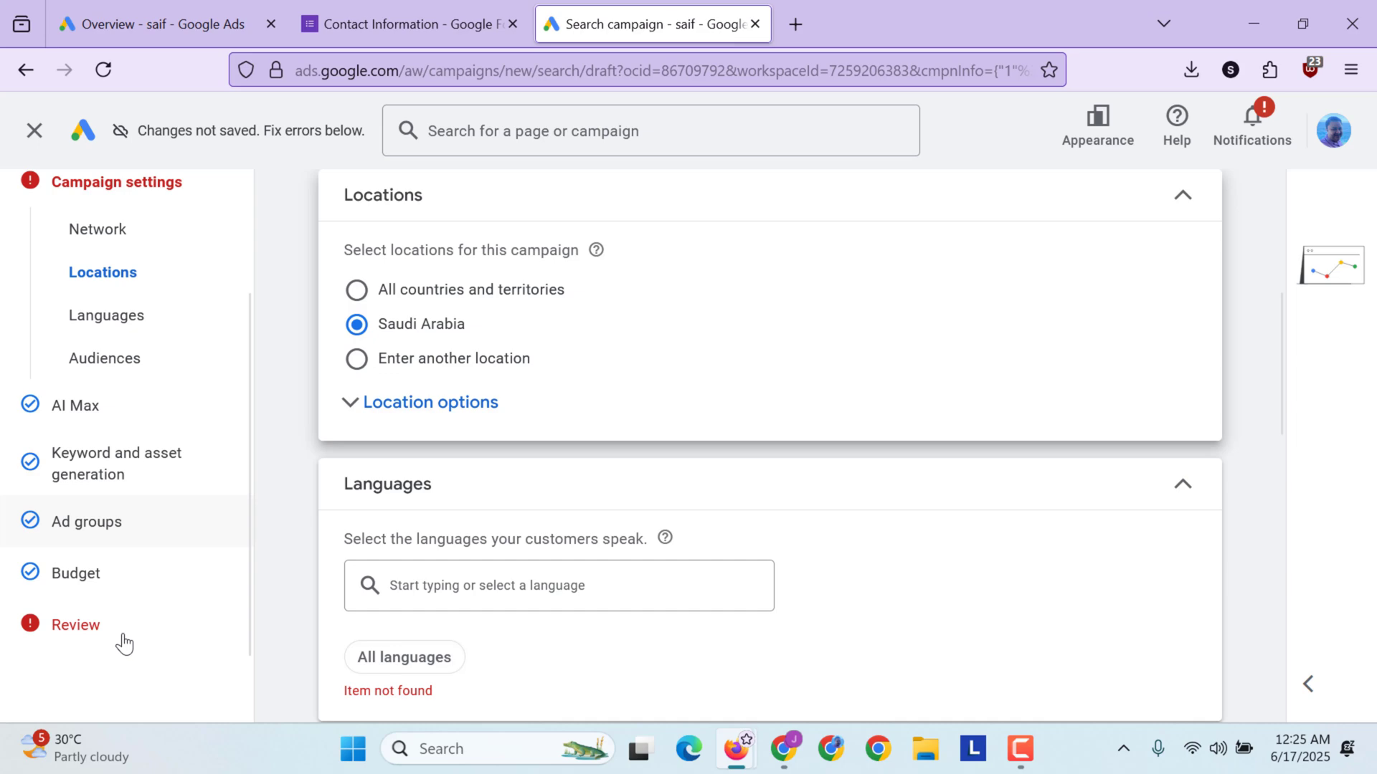
{"action": "left_click", "coordinate": [75, 645]}
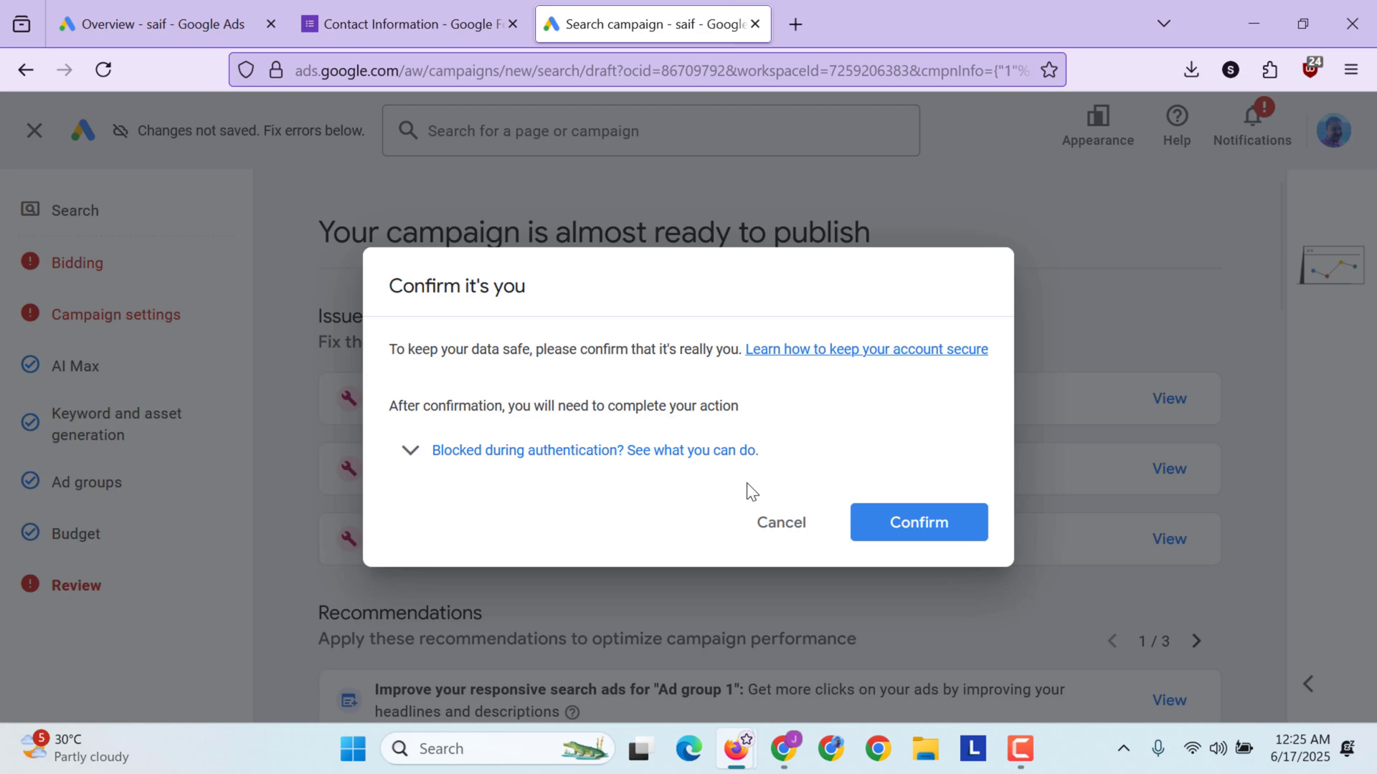
{"action": "left_click", "coordinate": [781, 524]}
{"action": "scroll", "coordinate": [795, 531], "scroll_direction": "down", "scroll_amount": 3}
{"action": "scroll", "coordinate": [796, 531], "scroll_direction": "down", "scroll_amount": 2}
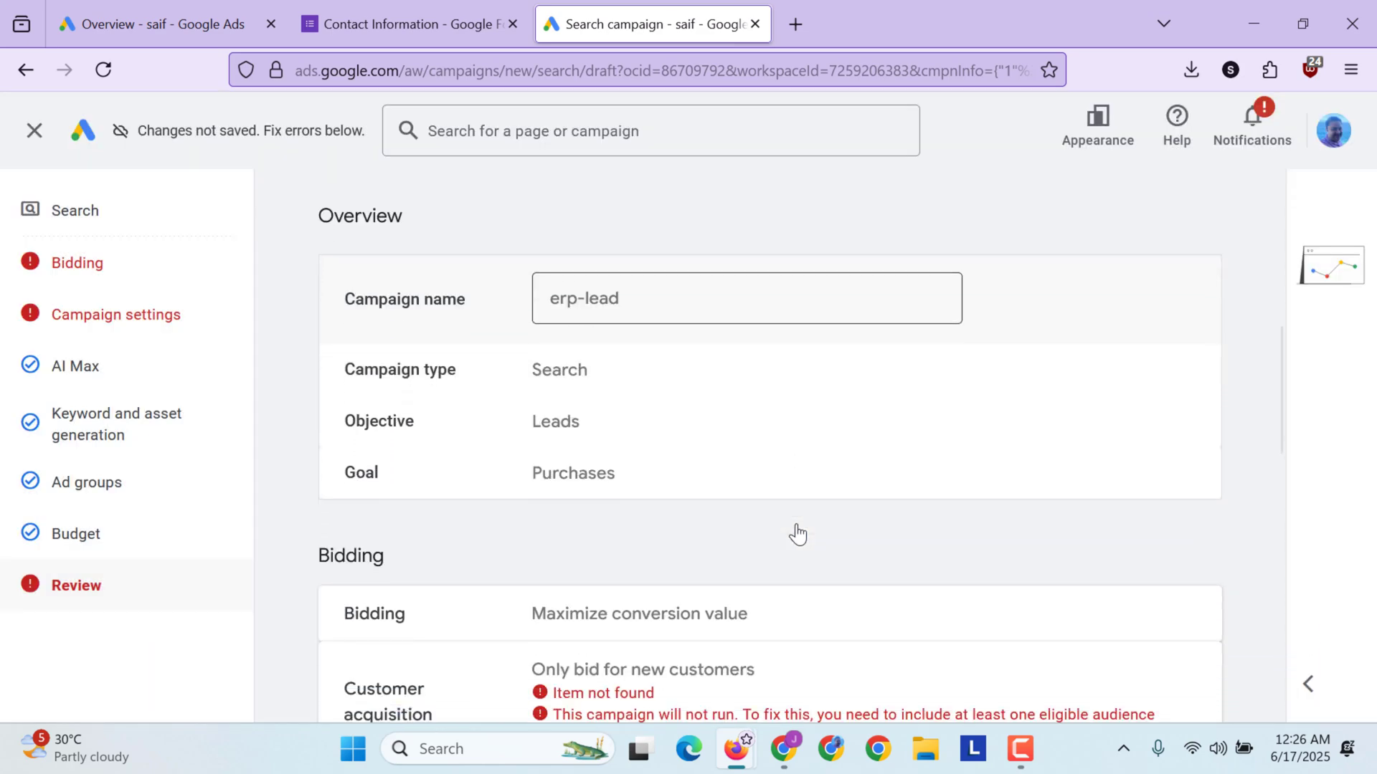
{"action": "scroll", "coordinate": [796, 532], "scroll_direction": "down", "scroll_amount": 5}
{"action": "scroll", "coordinate": [795, 532], "scroll_direction": "down", "scroll_amount": 2}
{"action": "scroll", "coordinate": [793, 531], "scroll_direction": "down", "scroll_amount": 2}
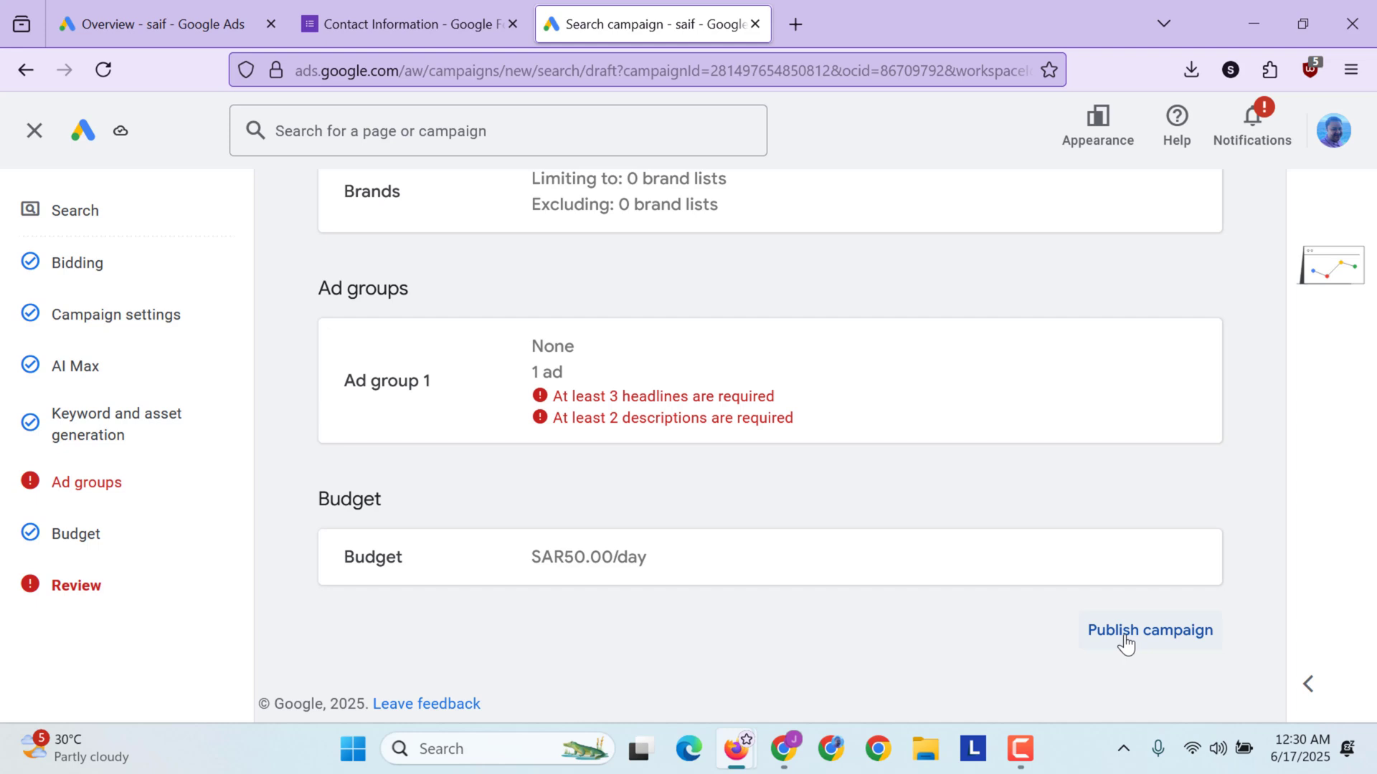
Step: Publish the erp-lead campaign, confirming despite the missing-information warning
{"action": "left_click", "coordinate": [1124, 643]}
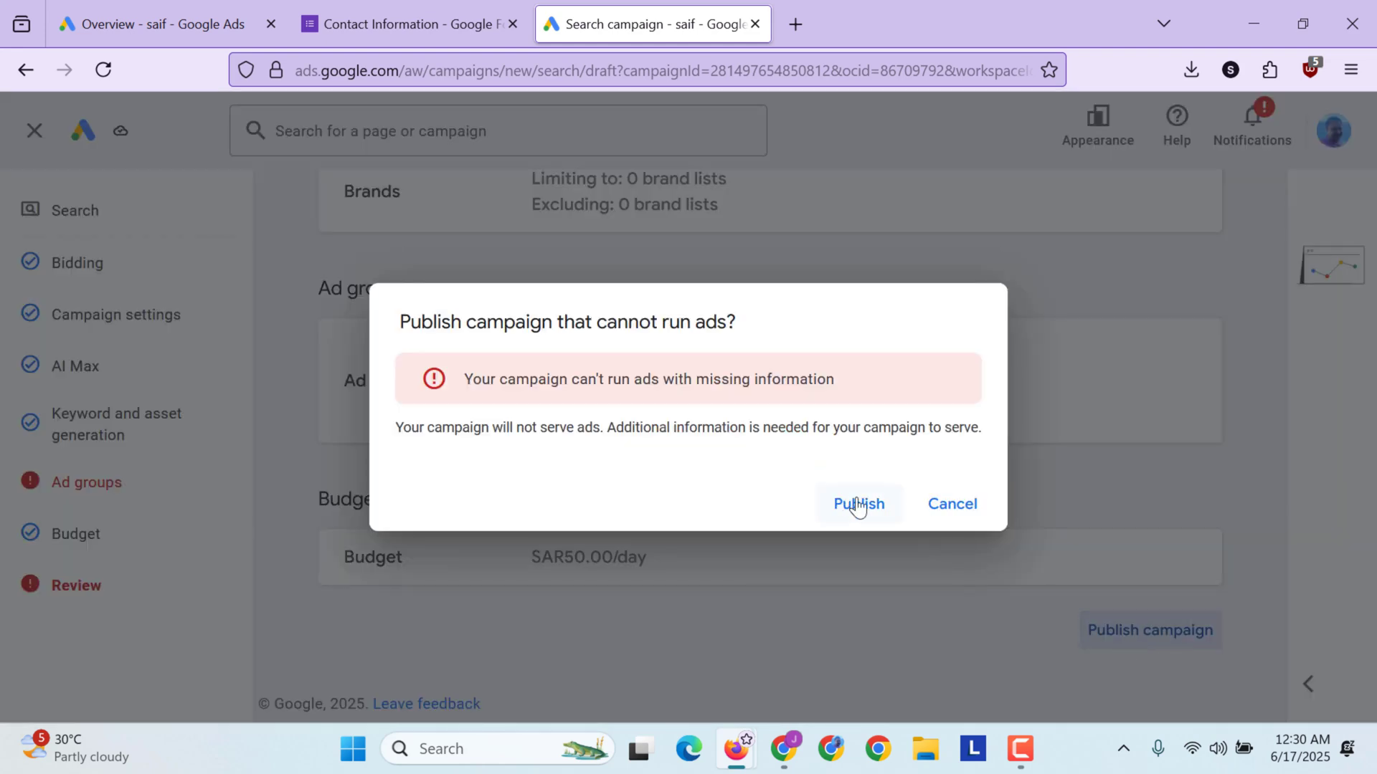
{"action": "left_click", "coordinate": [941, 513]}
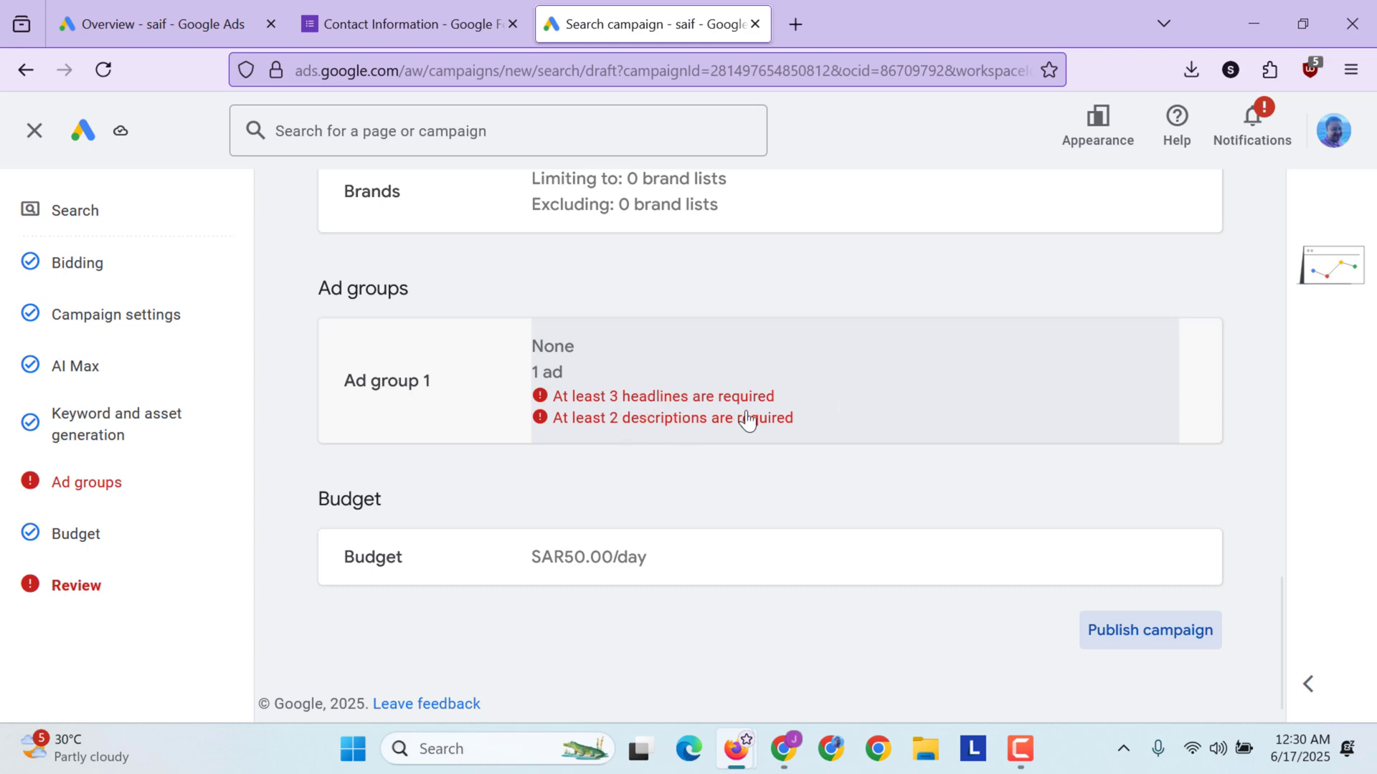
{"action": "left_click", "coordinate": [1104, 643]}
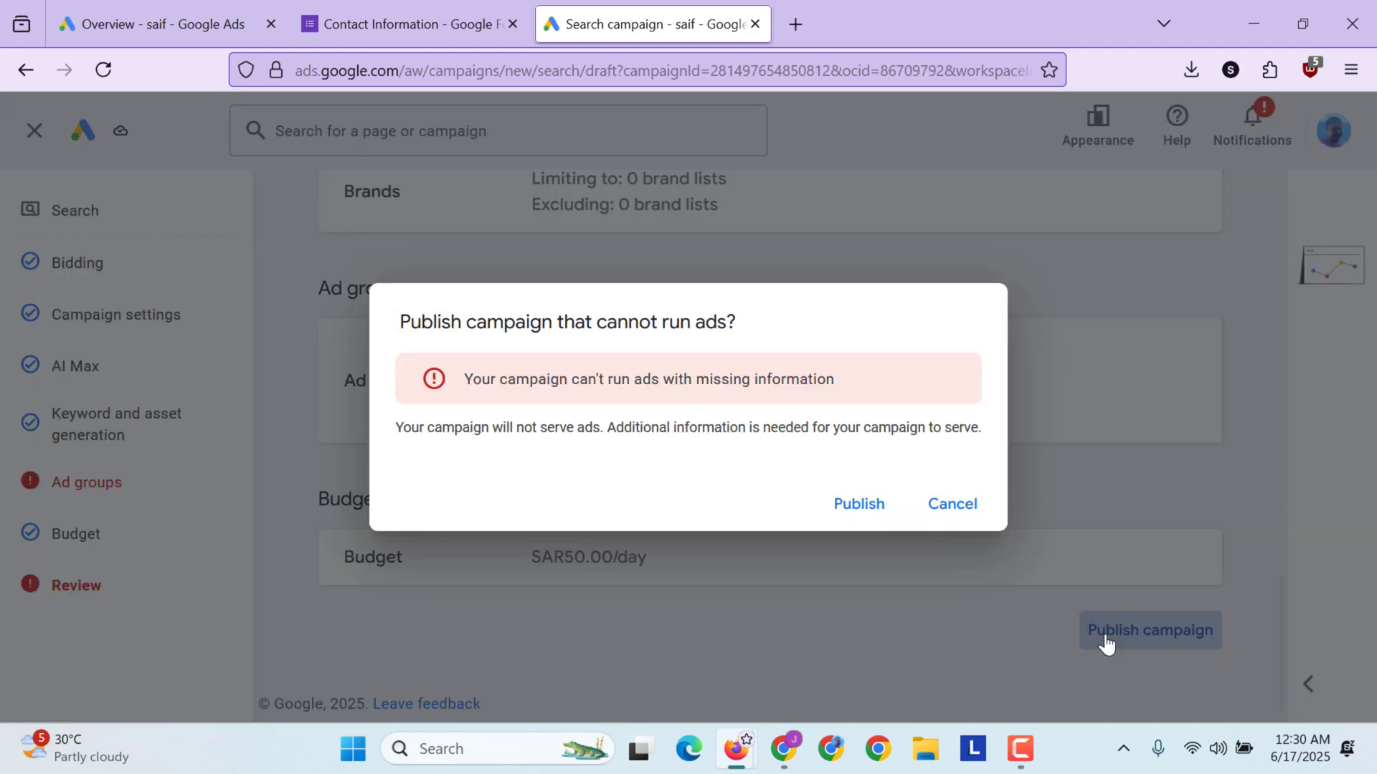
{"action": "left_click", "coordinate": [857, 512]}
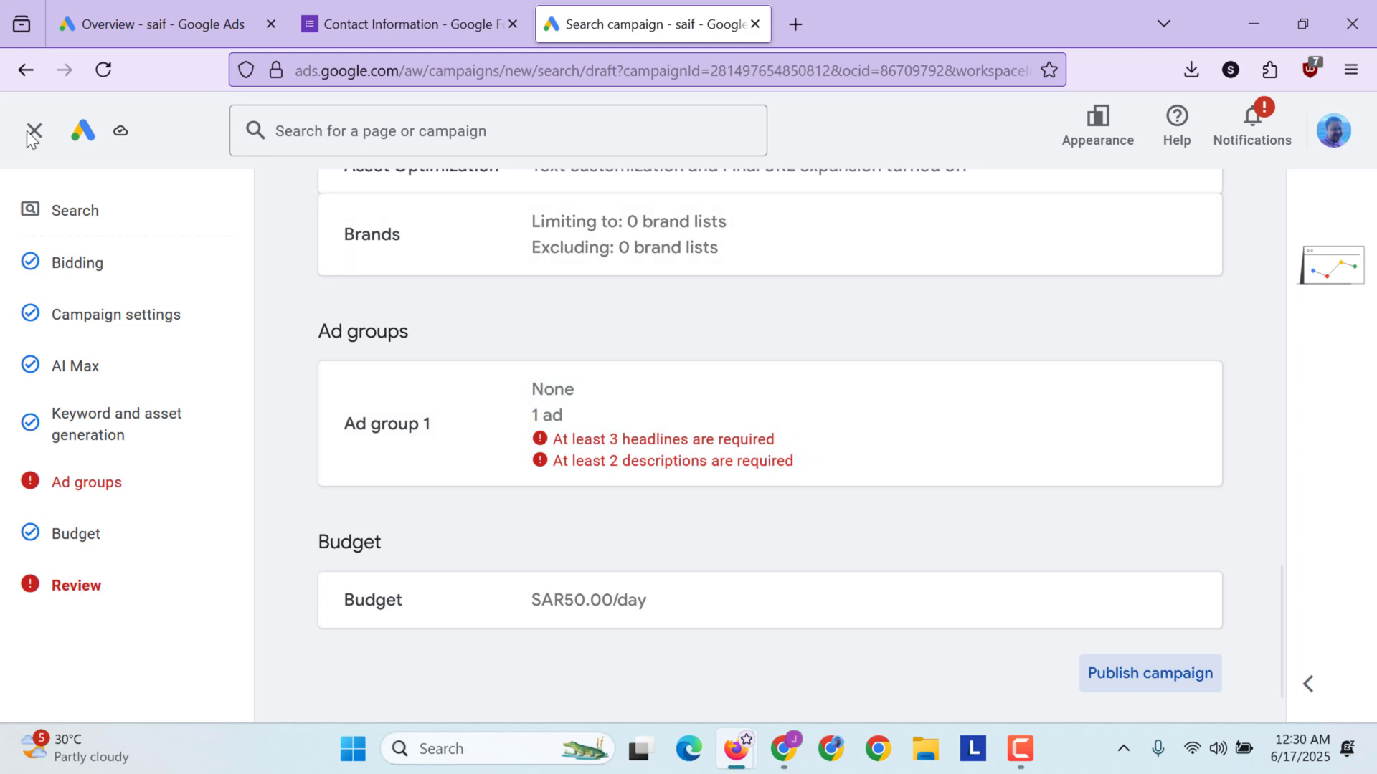
Step: Exit the campaign editor and return to the Ads Overview page
{"action": "left_click", "coordinate": [33, 133]}
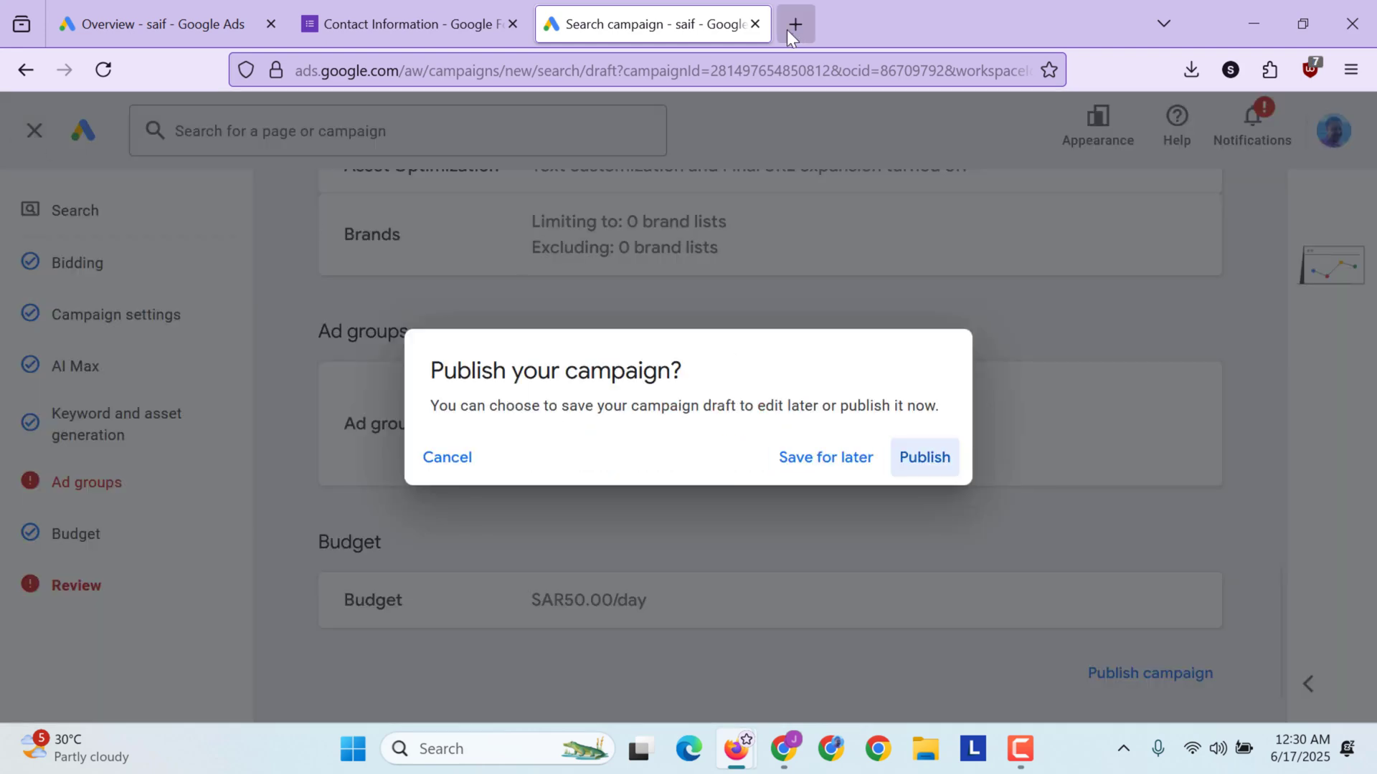
{"action": "left_click", "coordinate": [161, 24]}
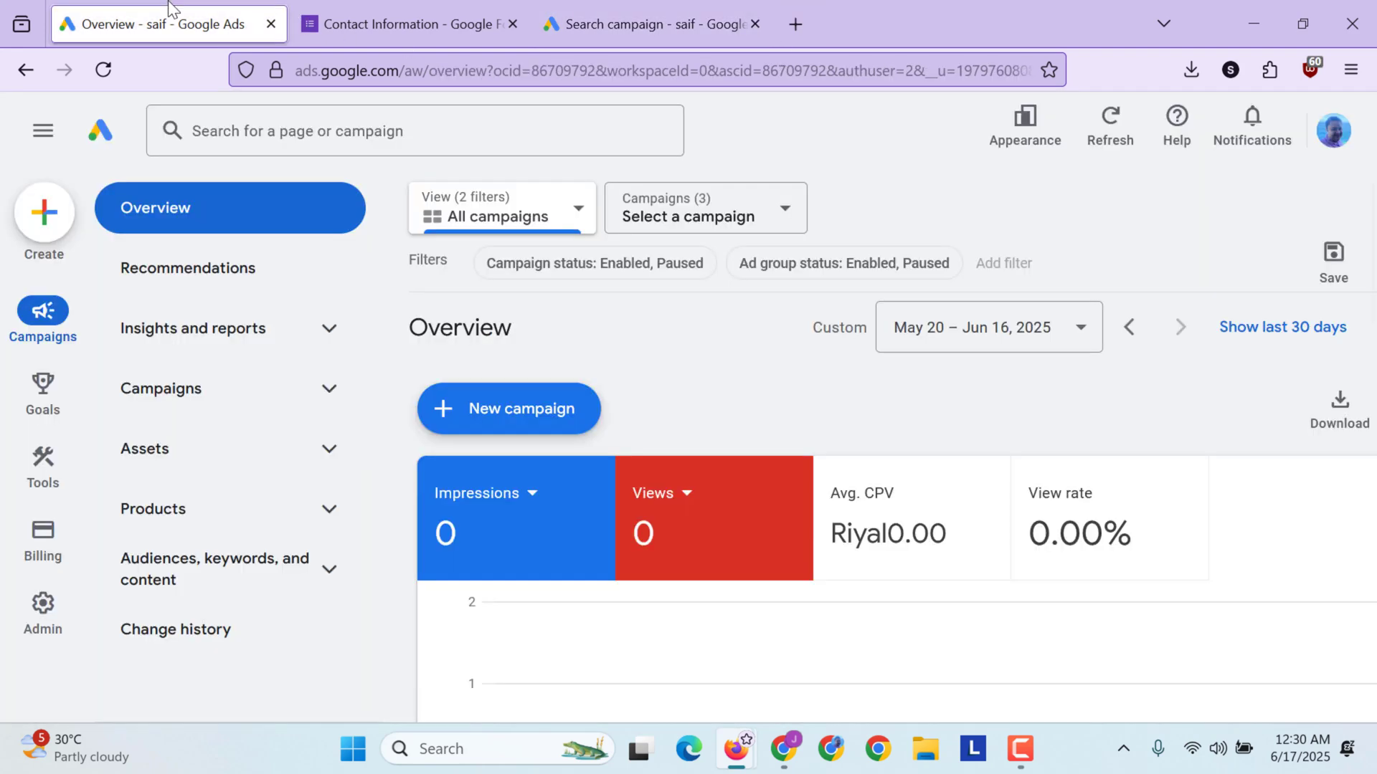
{"action": "left_click", "coordinate": [97, 68]}
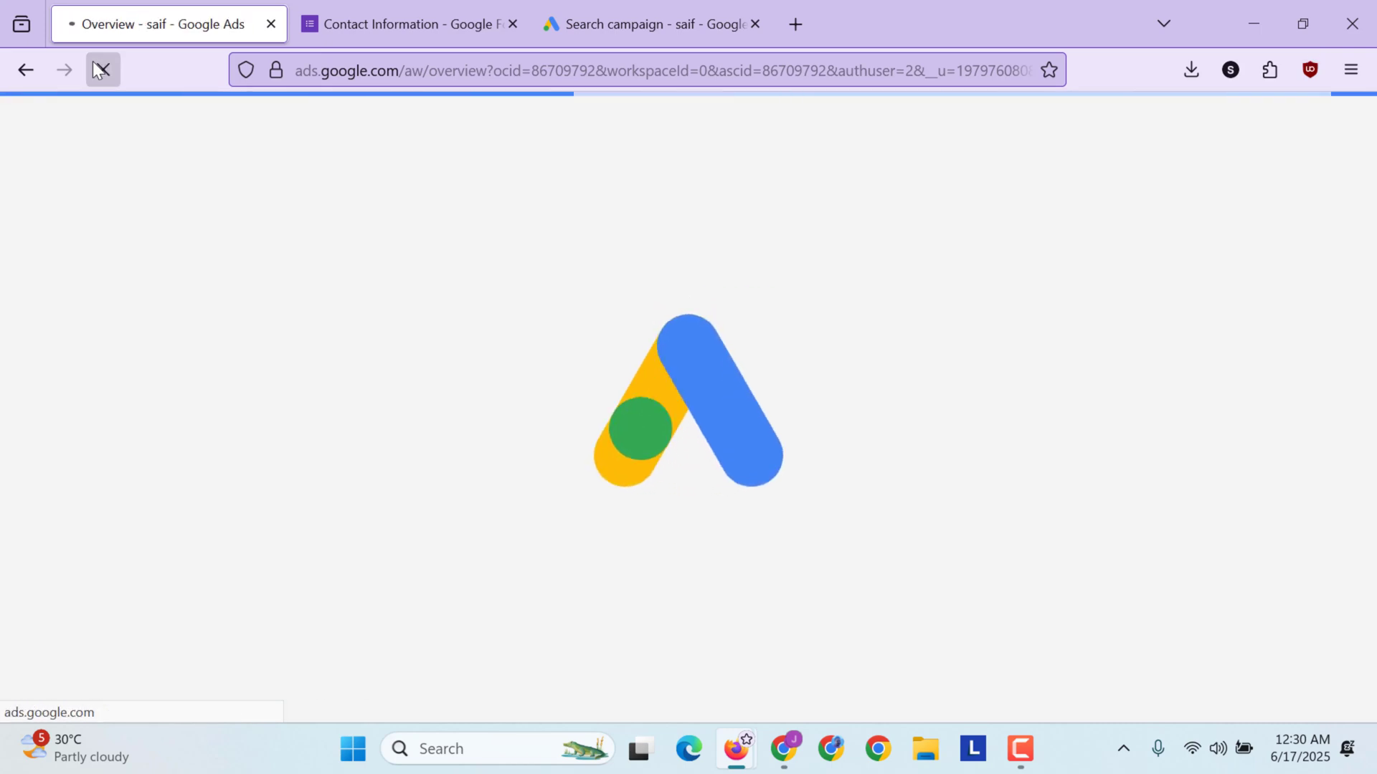